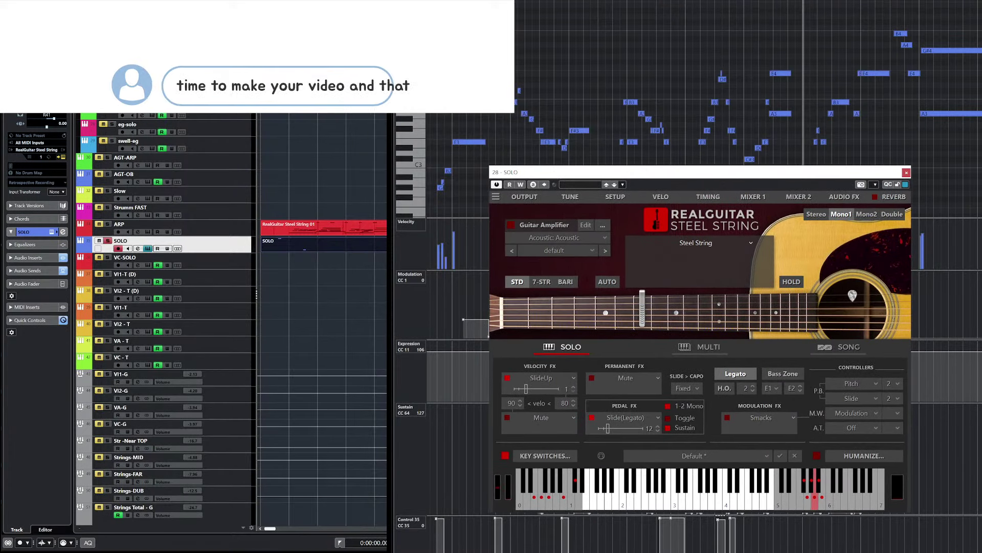
# Move the RealGuitar Steel String window upward over the note editor.
pyautogui.click(522, 24)
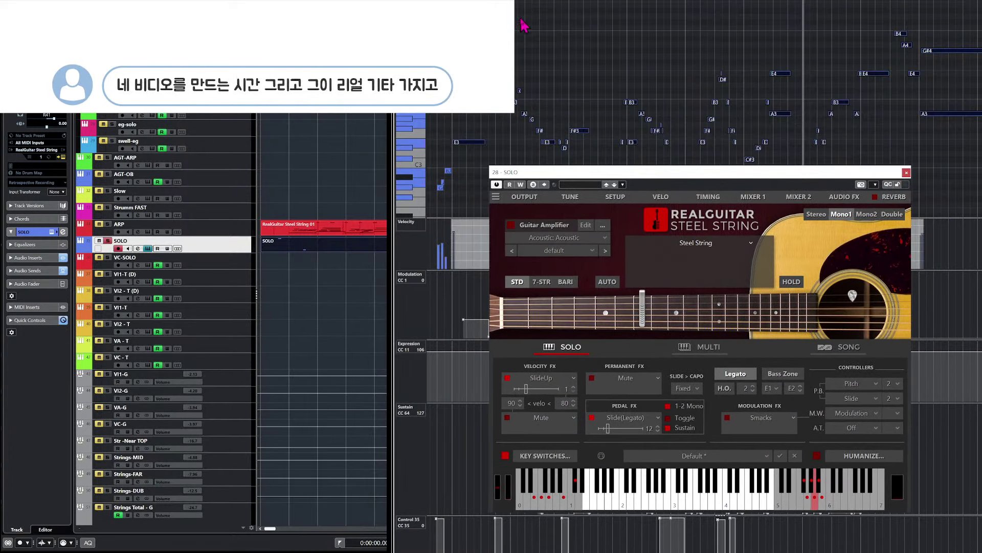
pyautogui.hotkey('ctrl', 'a')
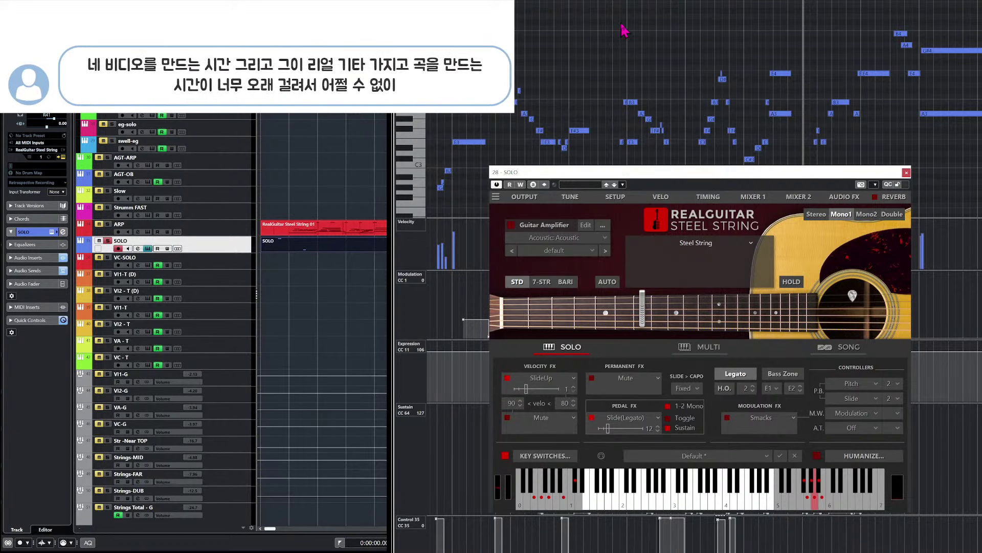
pyautogui.moveTo(680, 172); pyautogui.dragTo(673, 123)
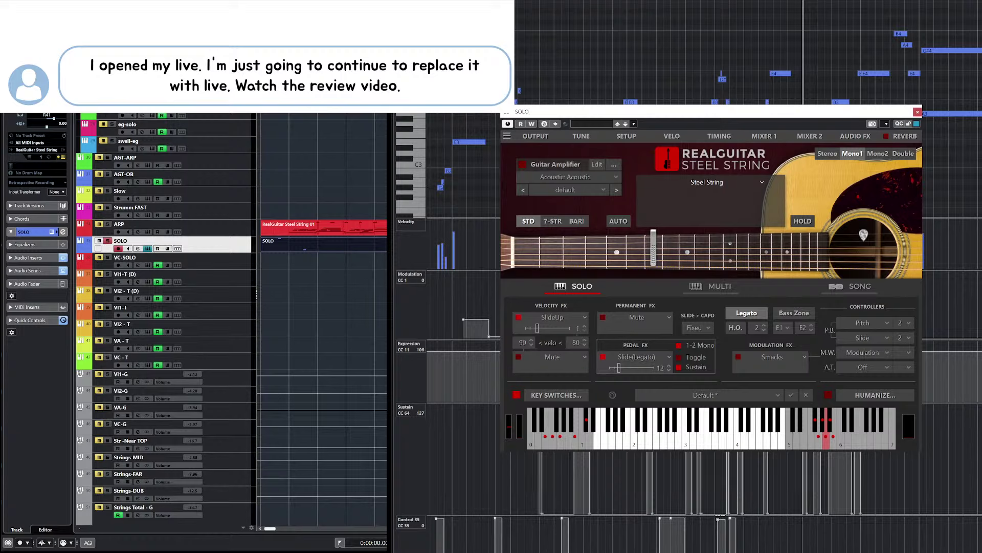
# Place the project cursor near the start of the SOLO part and alternate between the ARP and SOLO tracks, ending on SOLO.
pyautogui.click(281, 245)
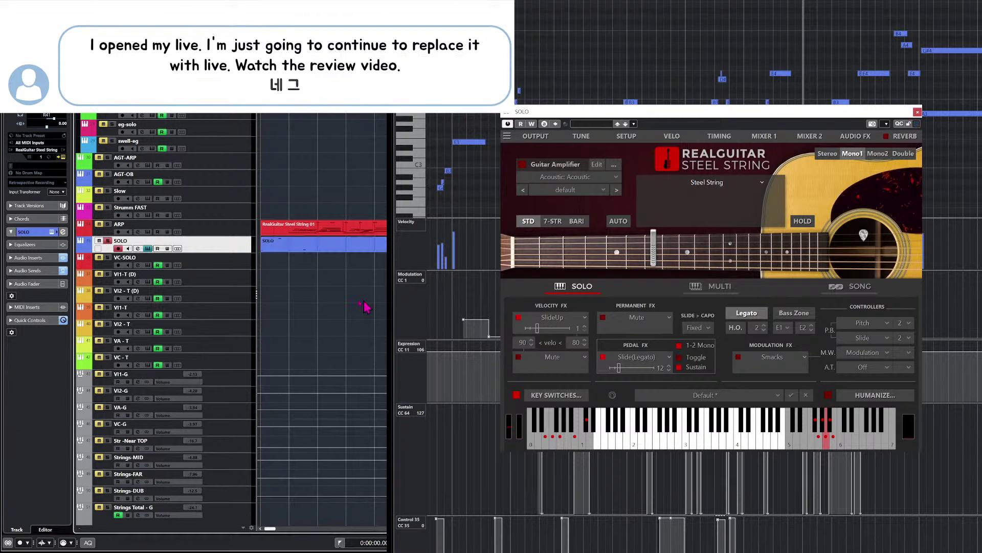
pyautogui.click(282, 283)
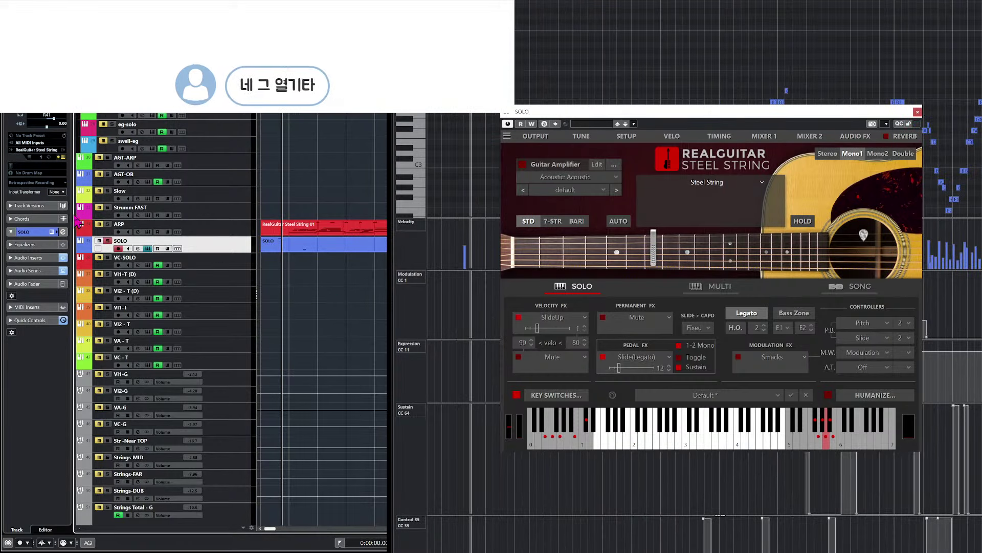
pyautogui.click(241, 230)
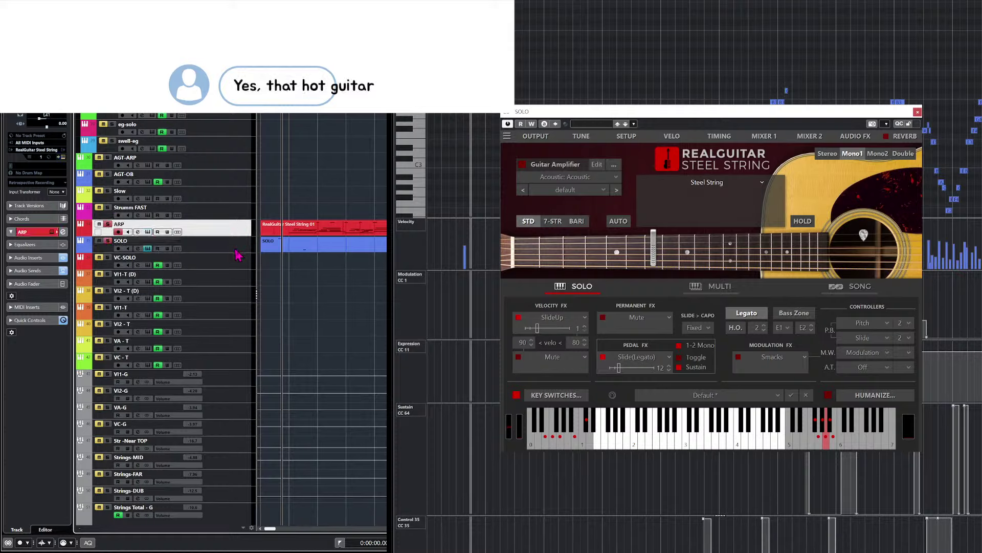
pyautogui.click(235, 246)
pyautogui.click(230, 232)
pyautogui.click(234, 251)
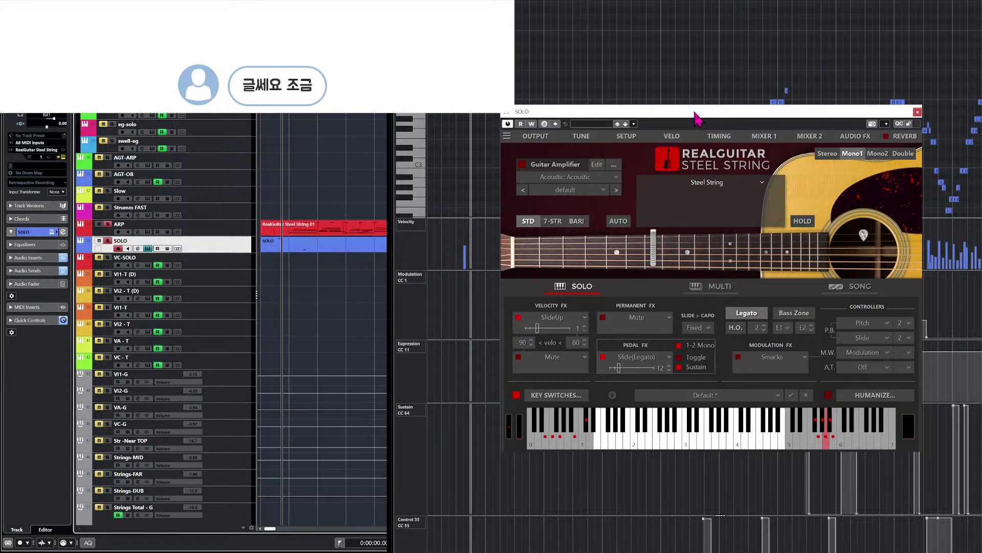
# Reposition the RealGuitar window so the solo guitar notes above it are uncovered.
pyautogui.moveTo(695, 112); pyautogui.dragTo(684, 50)
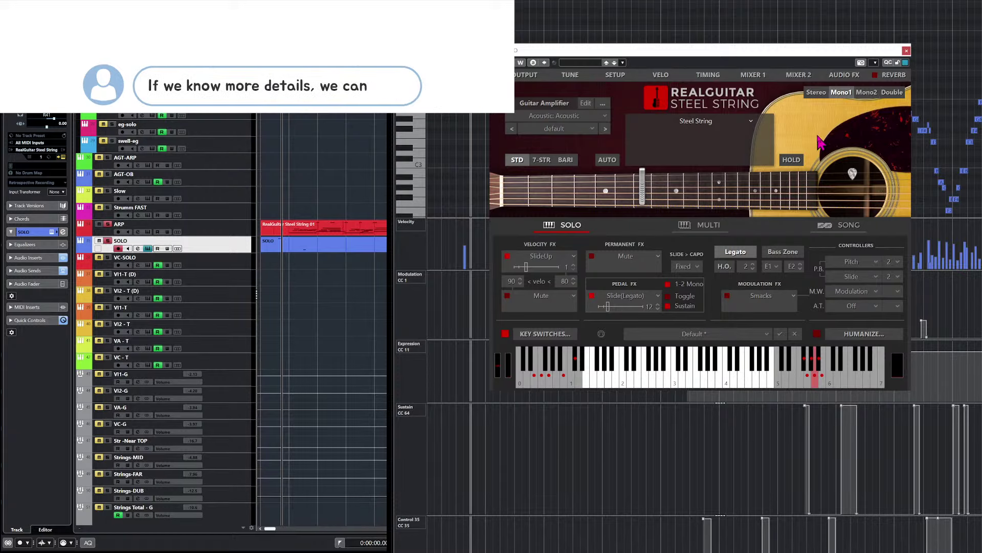
pyautogui.moveTo(732, 51); pyautogui.dragTo(741, 183)
pyautogui.scroll(-4, 690, 77)
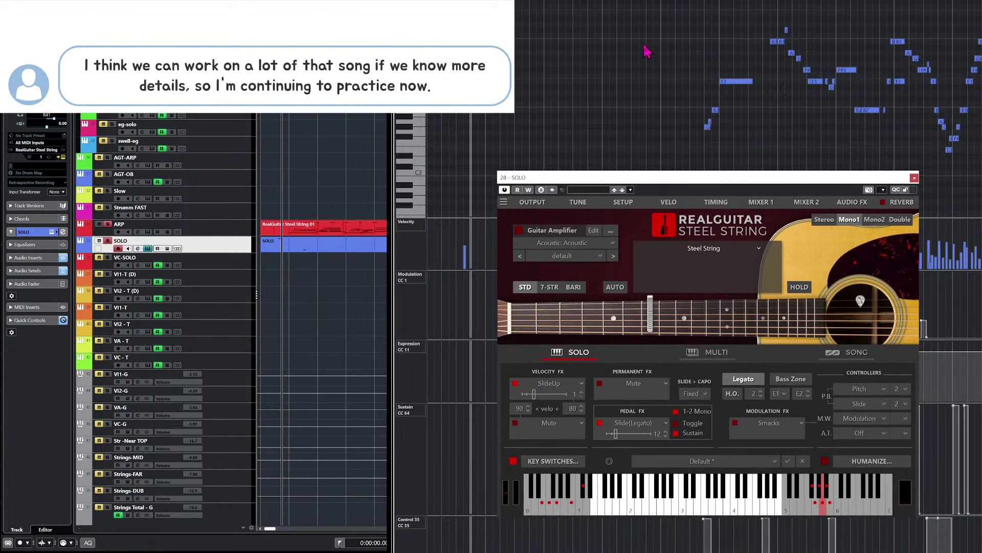
# Examine the opening notes of the SOLO part at wide and close zoom levels, keeping the RealGuitar window in view.
pyautogui.click(690, 37)
pyautogui.press('g')
pyautogui.press('g')
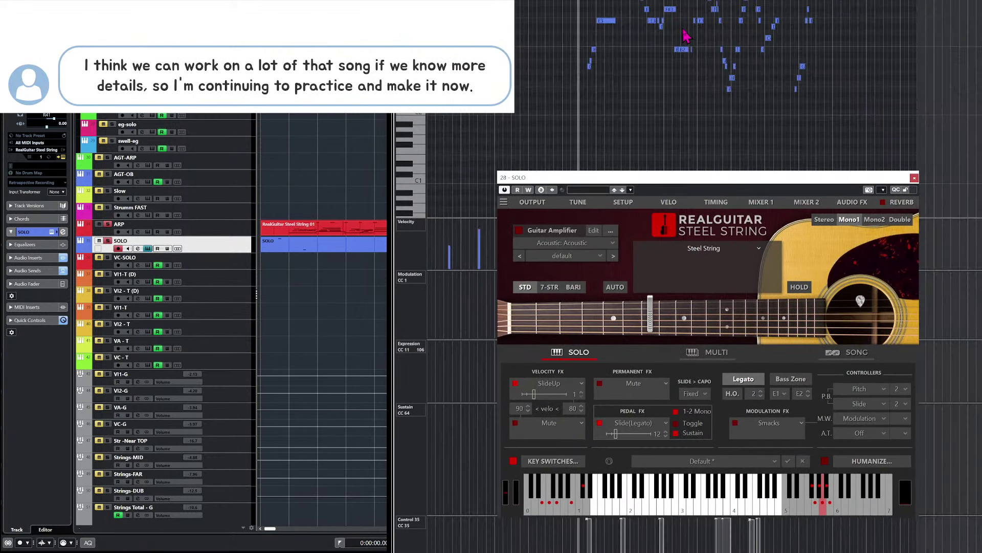
pyautogui.press('h')
pyautogui.press('h')
pyautogui.press('h')
pyautogui.press('h')
pyautogui.press('h')
pyautogui.press('h')
pyautogui.press('h')
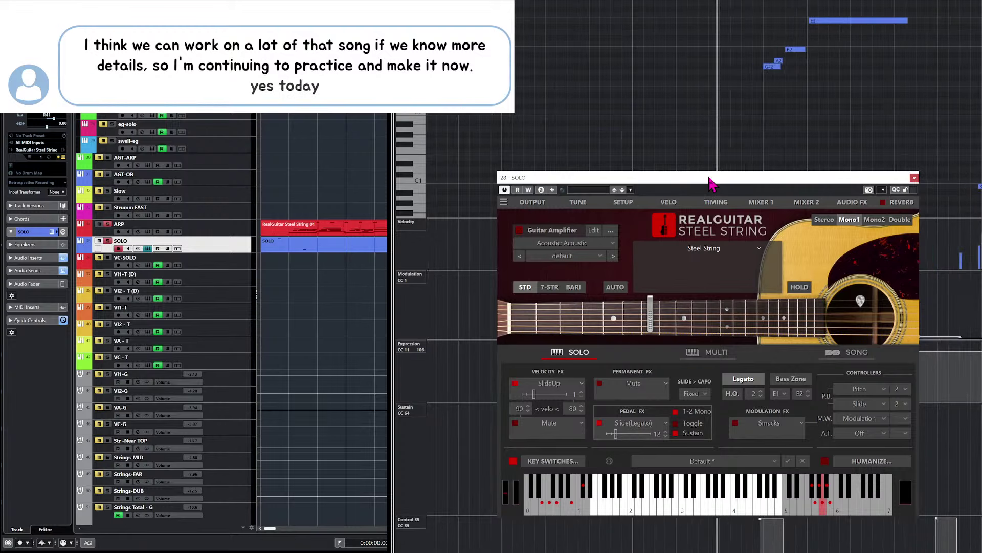
pyautogui.moveTo(711, 179); pyautogui.dragTo(724, 79)
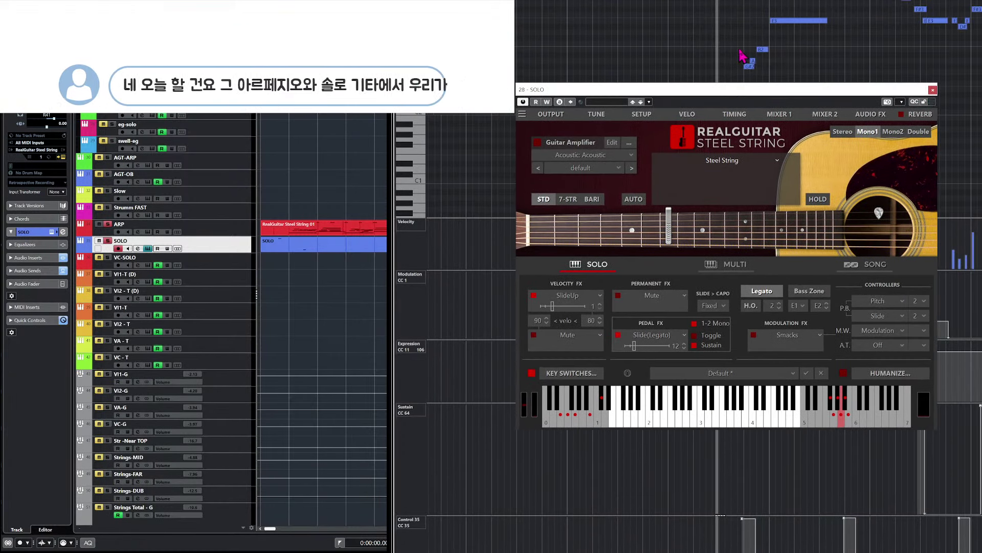
pyautogui.hscroll(2, 700, 59)
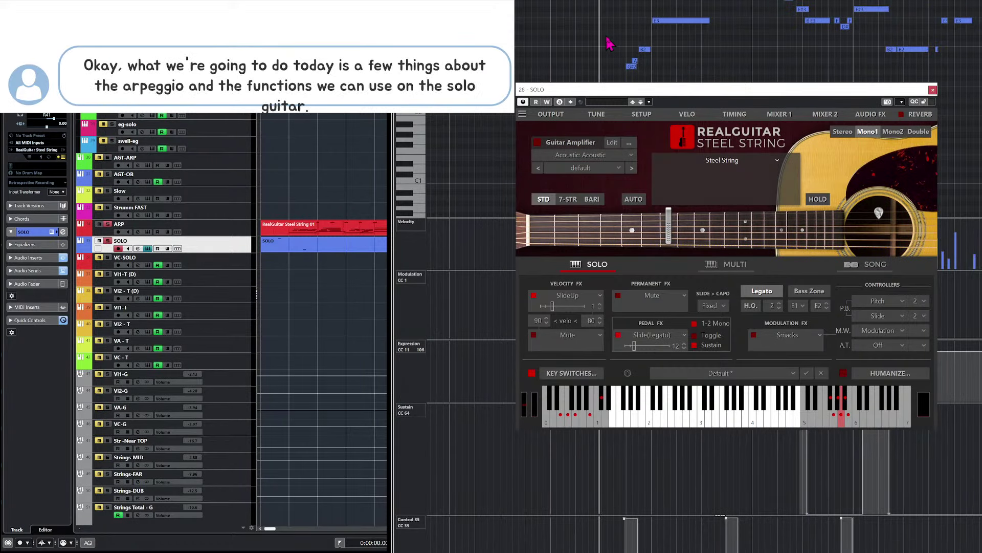
pyautogui.hscroll(-3, 702, 66)
pyautogui.press('h')
pyautogui.press('h')
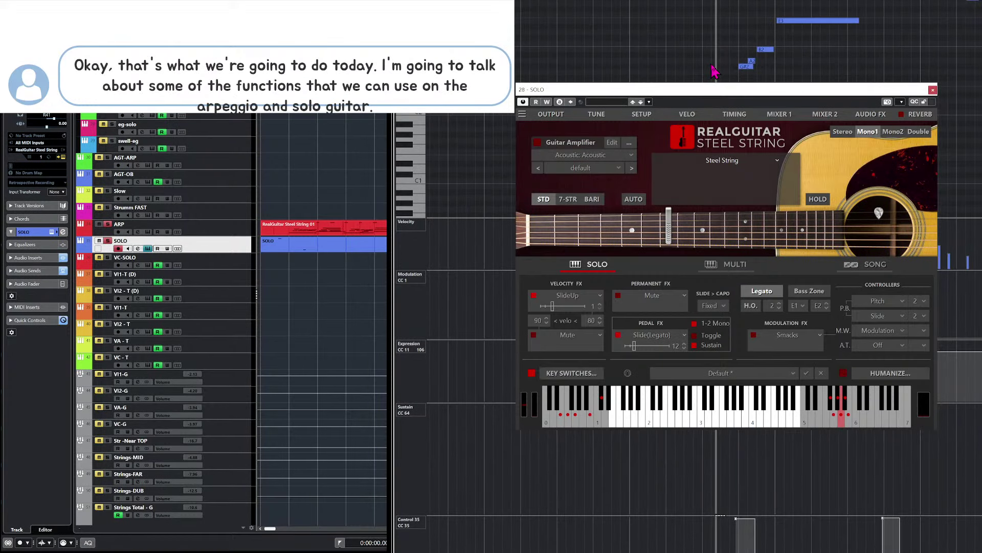
pyautogui.press('g')
pyautogui.press('g')
pyautogui.press('g')
pyautogui.press('g')
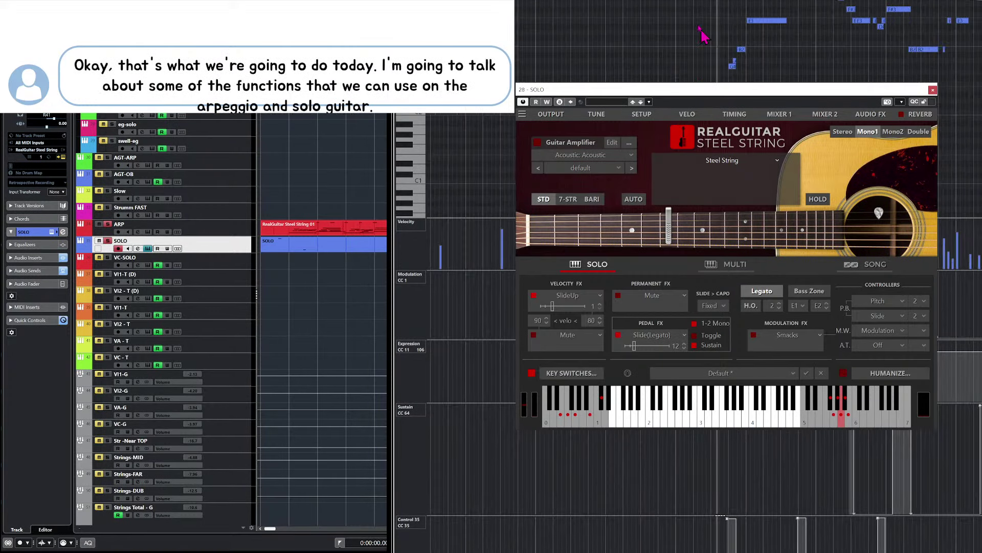
# Show the notes of the RealGuitar Steel String 01 part on the ARP track and shift the RealGuitar window below them.
pyautogui.click(351, 230)
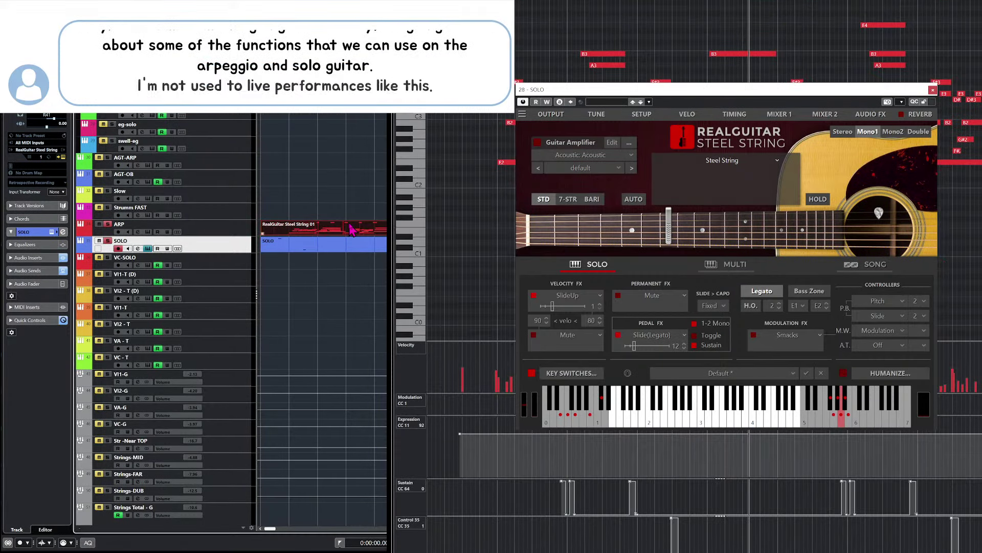
pyautogui.moveTo(701, 91); pyautogui.dragTo(740, 163)
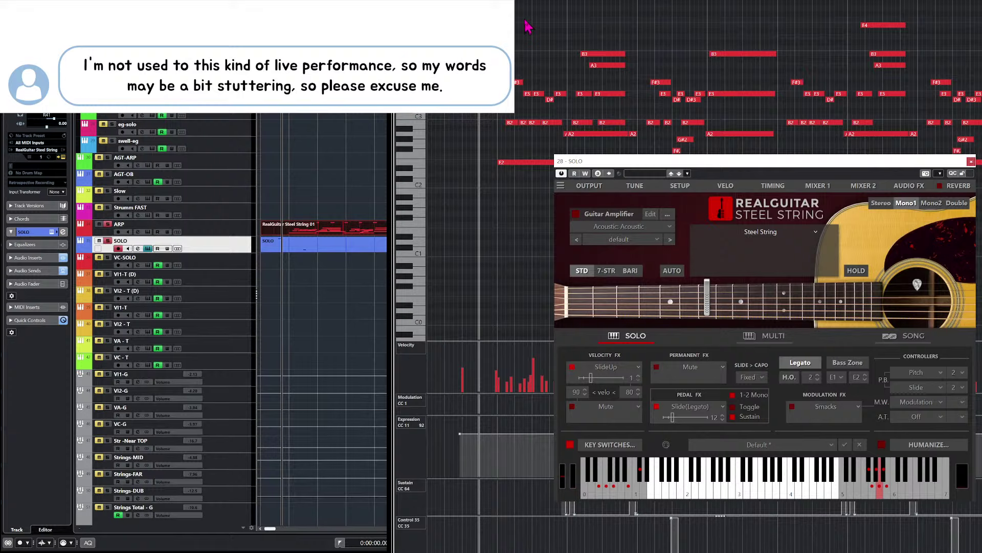
# Turn off solo on the SOLO track and move the RealGuitar window over the track list.
pyautogui.click(108, 241)
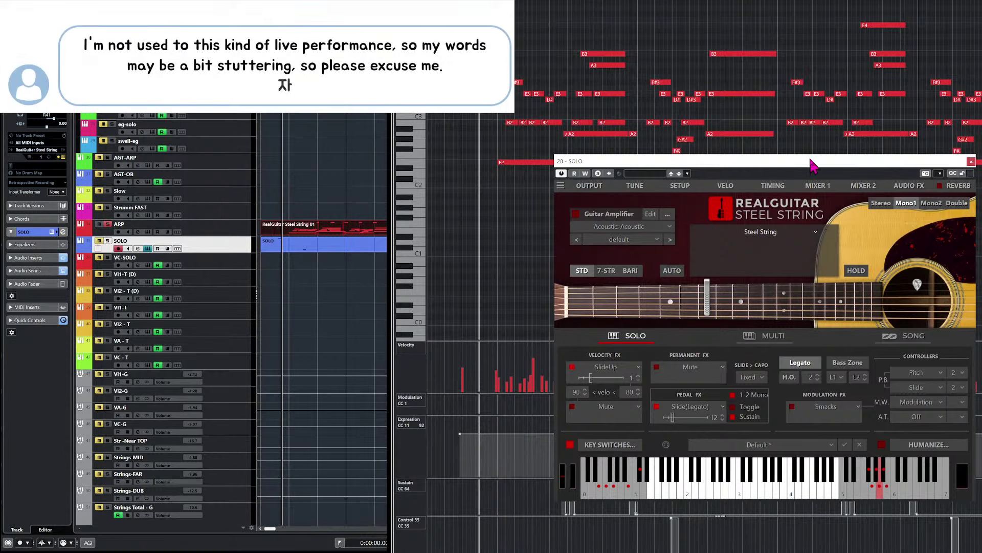
pyautogui.moveTo(813, 165); pyautogui.dragTo(235, 172)
# Examine the arpeggio's chord progression by selecting its note groups one after another, then view the whole part.
pyautogui.scroll(3, 754, 264)
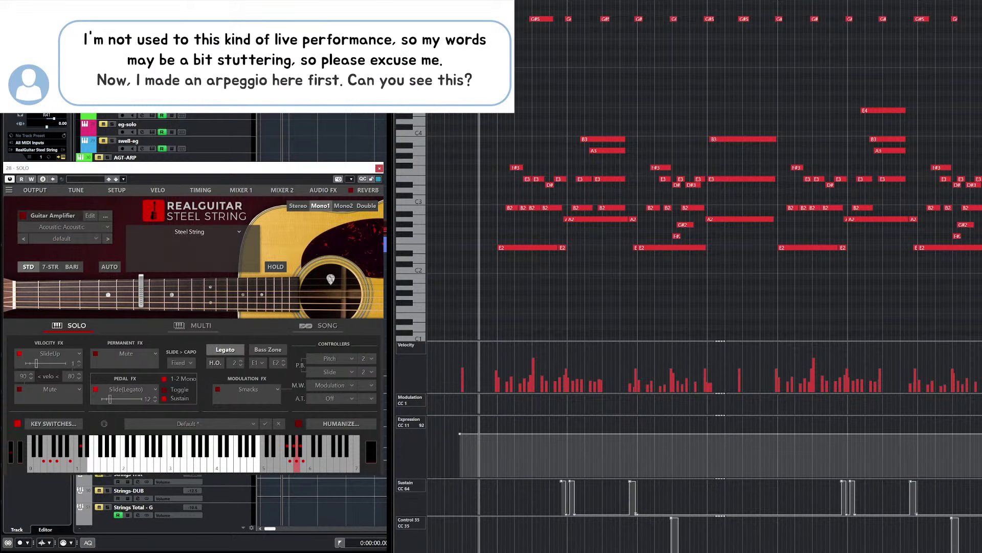
pyautogui.scroll(2, 705, 226)
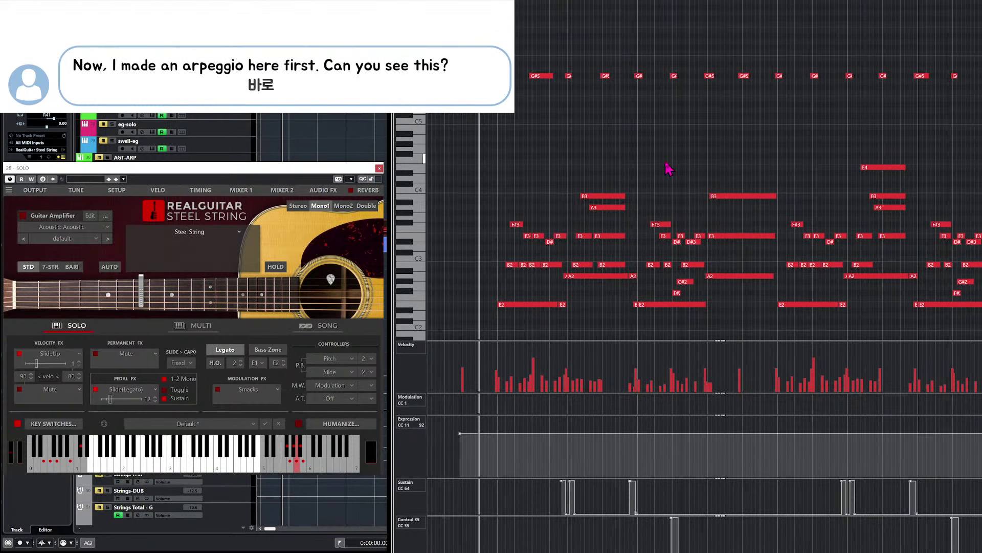
pyautogui.scroll(-3, 660, 226)
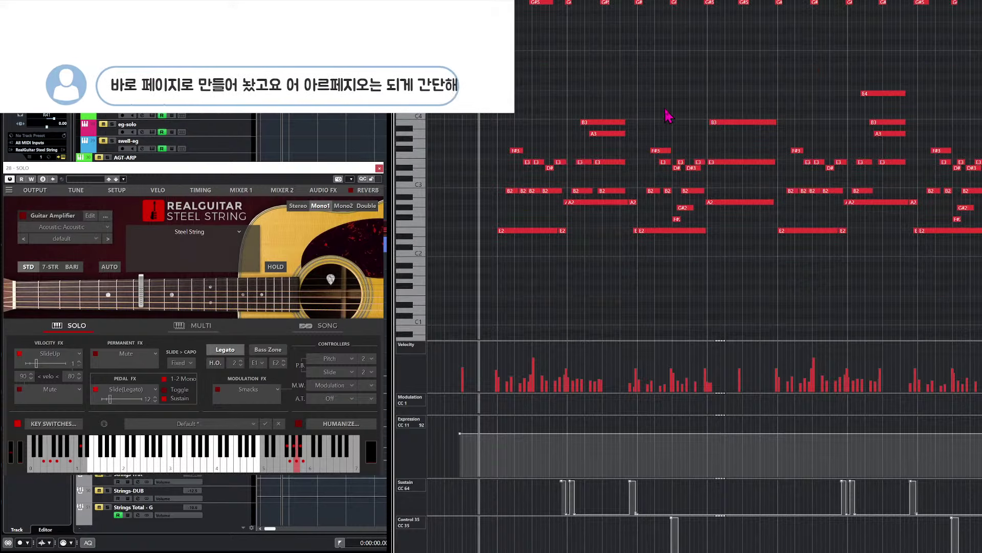
pyautogui.press('h')
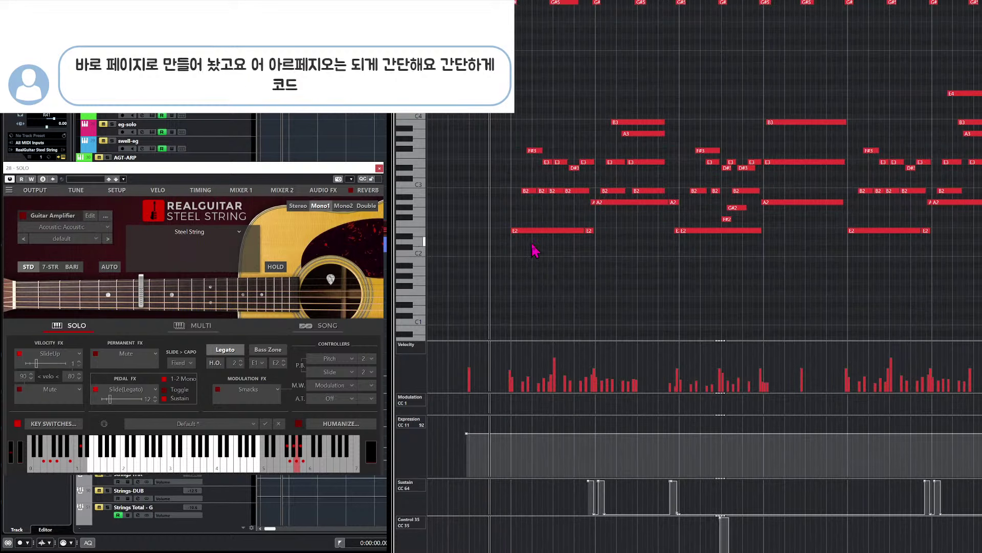
pyautogui.moveTo(514, 83); pyautogui.dragTo(566, 280)
pyautogui.moveTo(612, 92); pyautogui.dragTo(643, 223)
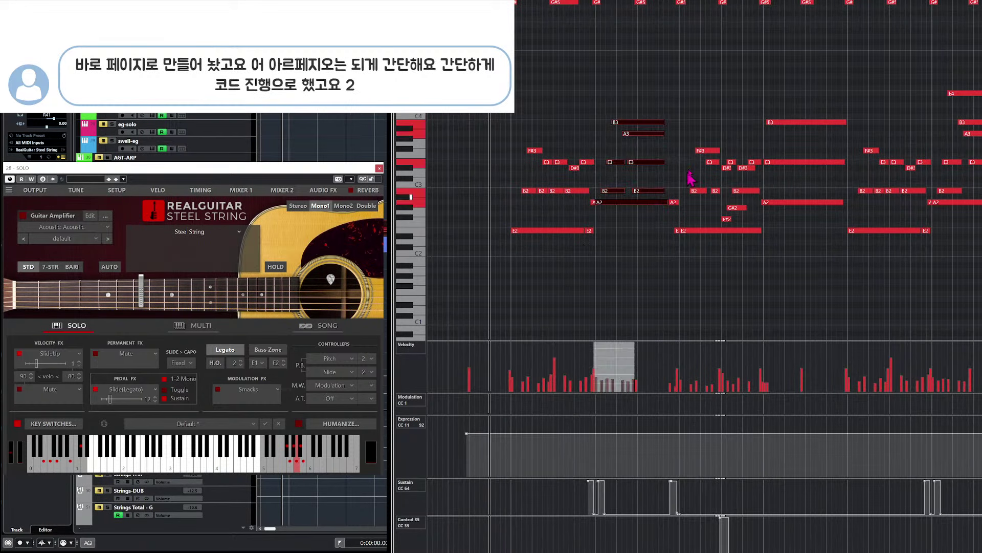
pyautogui.moveTo(697, 108); pyautogui.dragTo(742, 285)
pyautogui.moveTo(789, 105); pyautogui.dragTo(823, 236)
pyautogui.press('g')
pyautogui.moveTo(720, 92); pyautogui.dragTo(762, 241)
pyautogui.click(778, 96)
pyautogui.press('g')
pyautogui.press('g')
pyautogui.press('g')
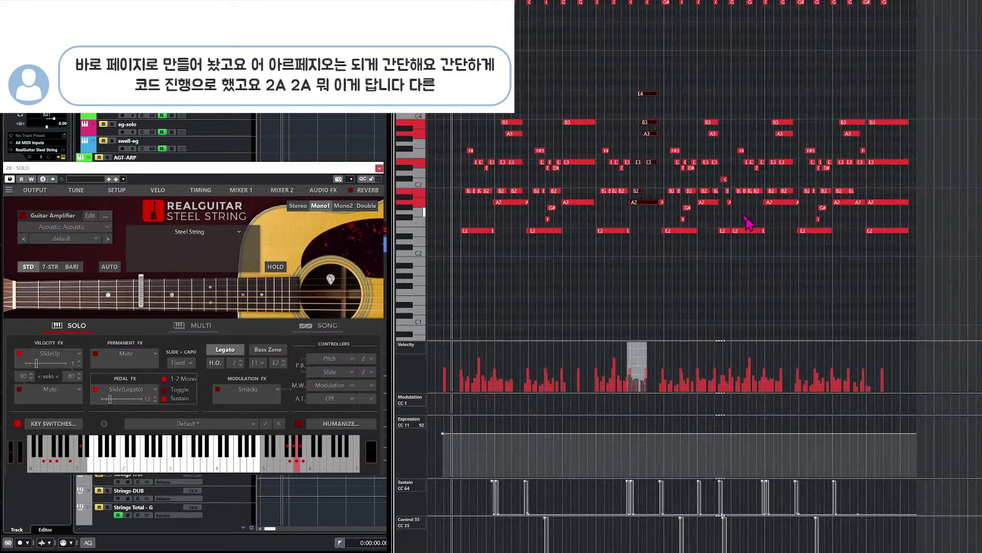
pyautogui.click(752, 266)
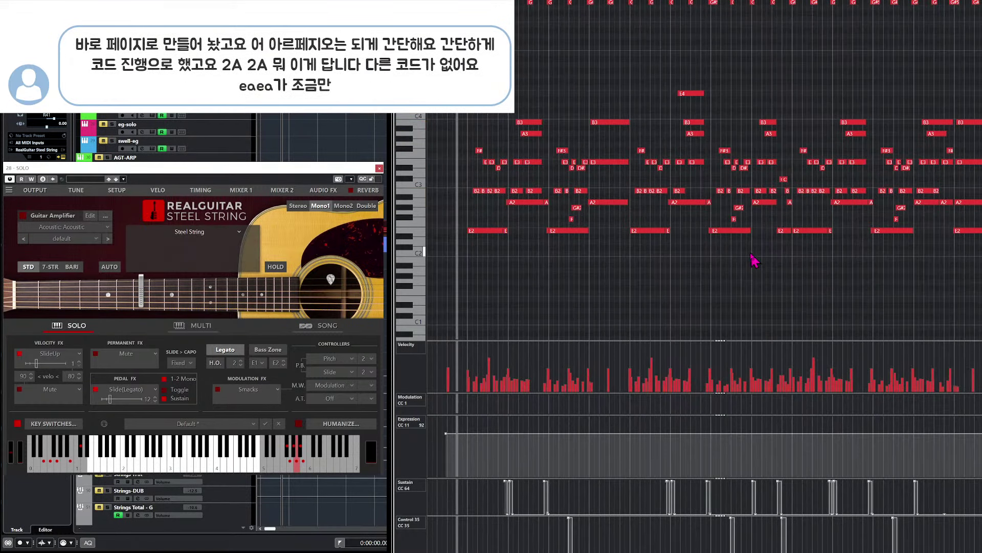
# Examine the arpeggio's opening notes together with the Sustain CC 64 and Control 35 lanes beneath them.
pyautogui.press('h')
pyautogui.press('h')
pyautogui.press('h')
pyautogui.press('h')
pyautogui.press('h')
pyautogui.press('h')
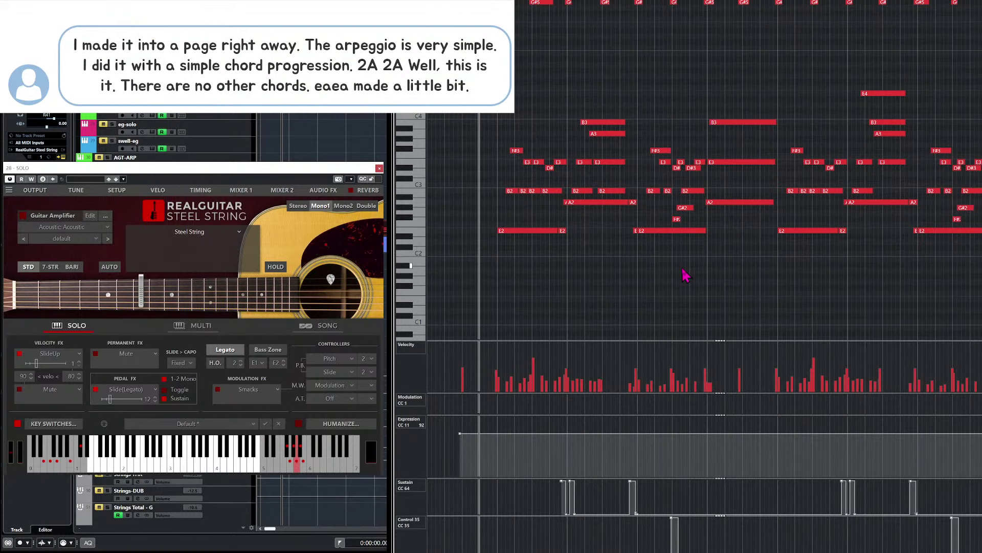
pyautogui.press('h')
pyautogui.press('h')
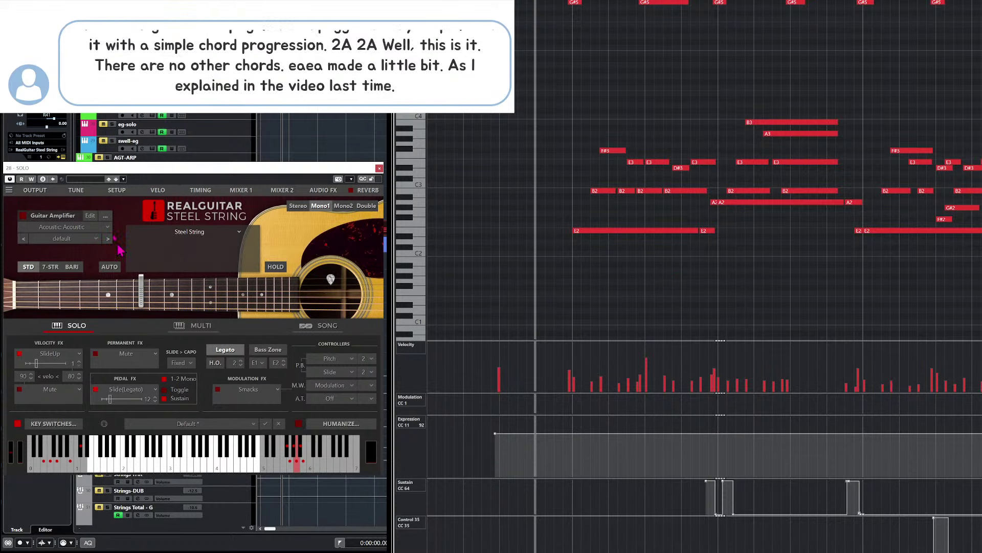
pyautogui.moveTo(164, 172); pyautogui.dragTo(174, 175)
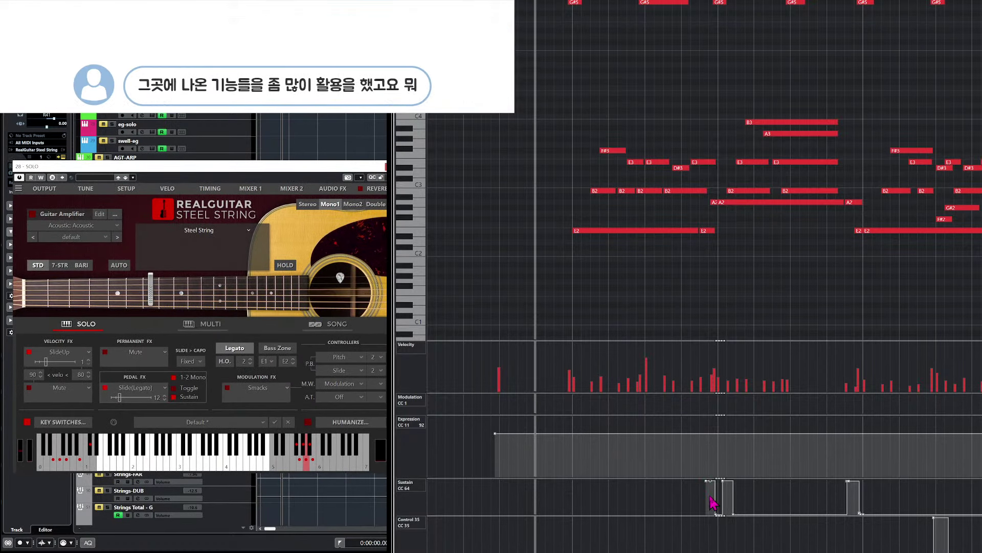
pyautogui.press('g')
pyautogui.press('g')
pyautogui.press('g')
pyautogui.press('g')
pyautogui.press('g')
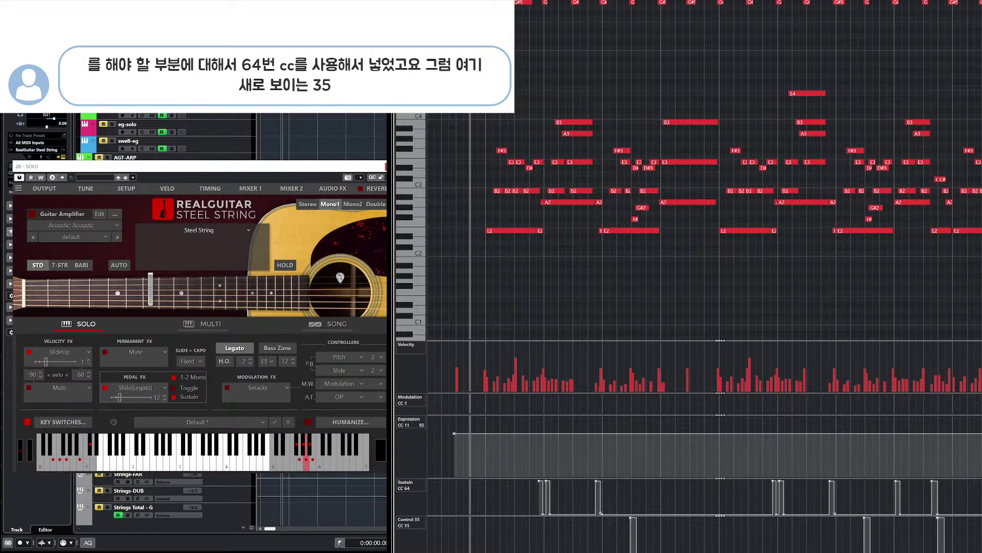
# Reduce the height of the Expression and Velocity lanes, leaving the arpeggio notes and the CC 64 and CC 35 lanes in view.
pyautogui.hotkey('ctrl', 'w')
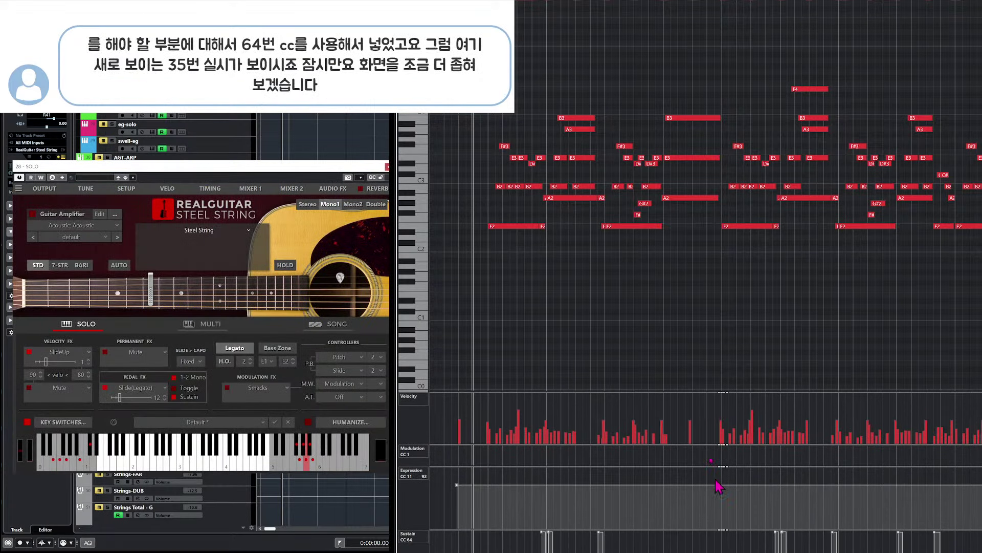
pyautogui.scroll(2, 706, 196)
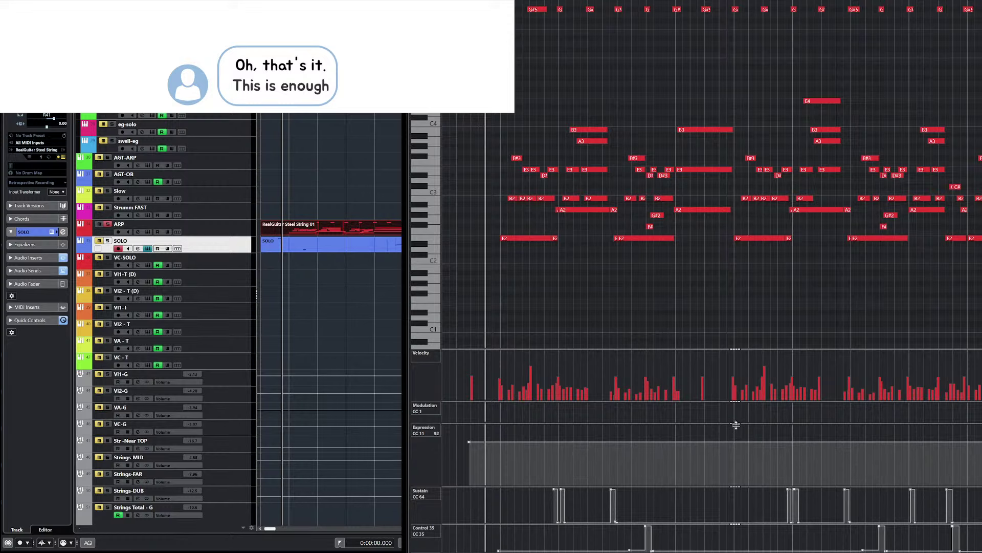
pyautogui.moveTo(736, 425); pyautogui.dragTo(737, 460)
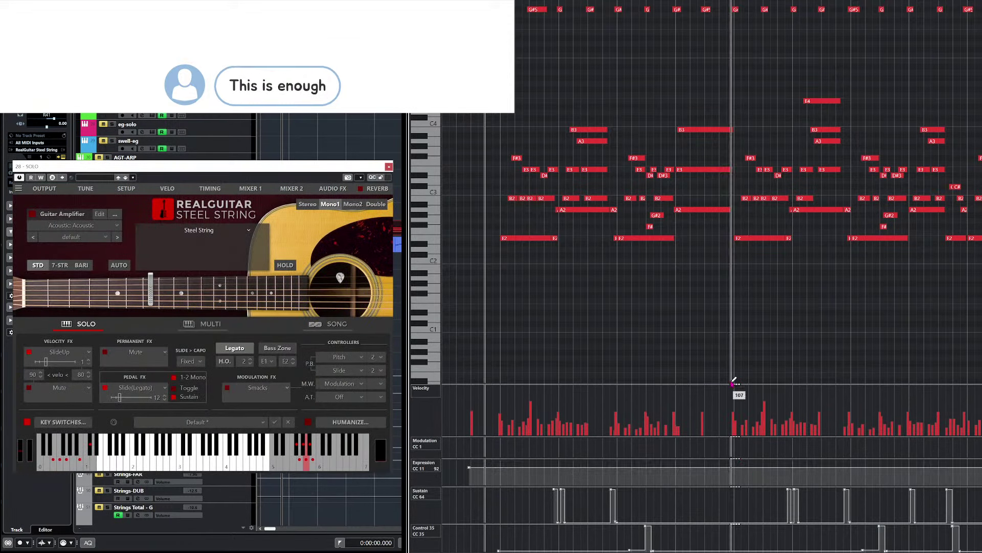
pyautogui.moveTo(734, 381); pyautogui.dragTo(734, 398)
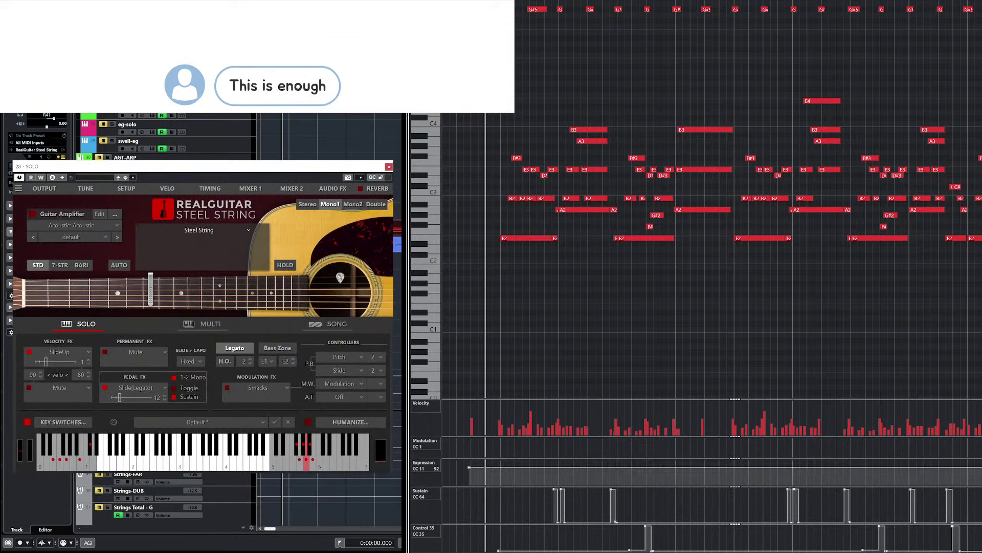
pyautogui.scroll(2, 735, 256)
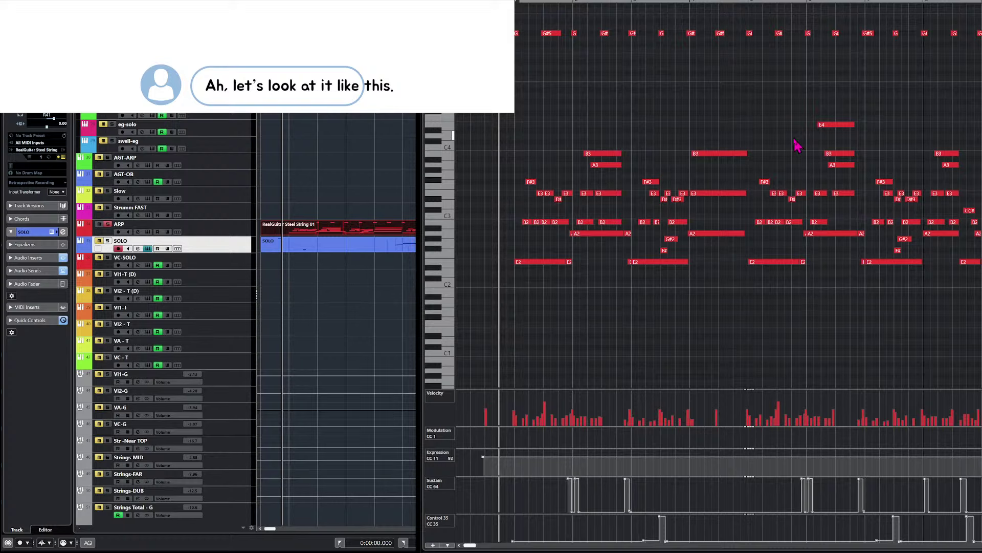
pyautogui.click(542, 304)
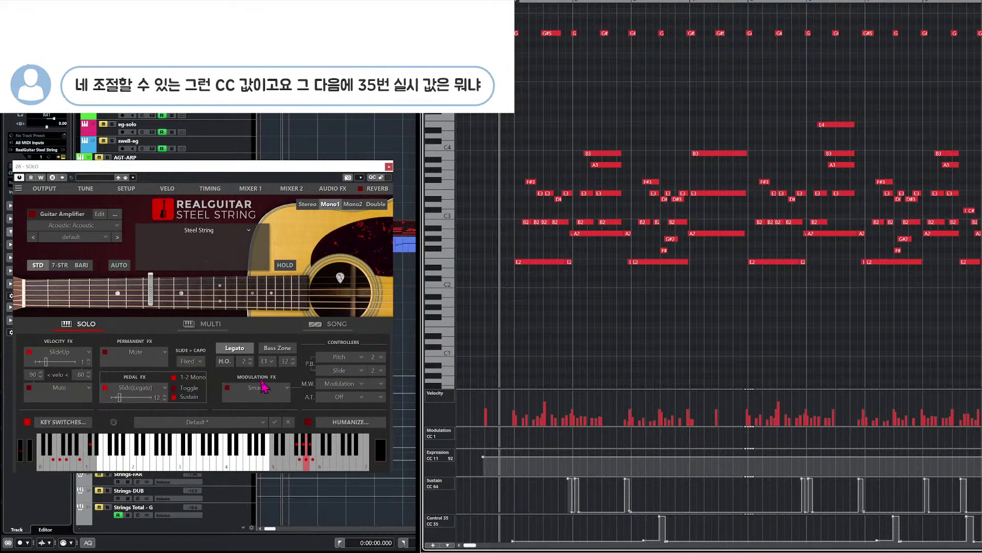
# Play back the arpeggio part through to its end, moving the RealGuitar window clear of the track list during playback.
pyautogui.click(224, 361)
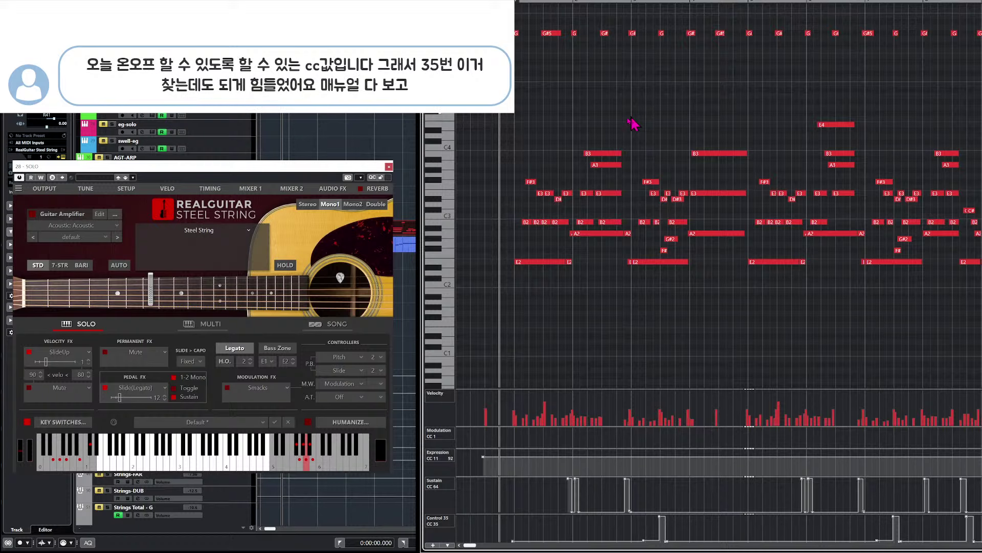
pyautogui.press('h')
pyautogui.press('h')
pyautogui.press('h')
pyautogui.press('h')
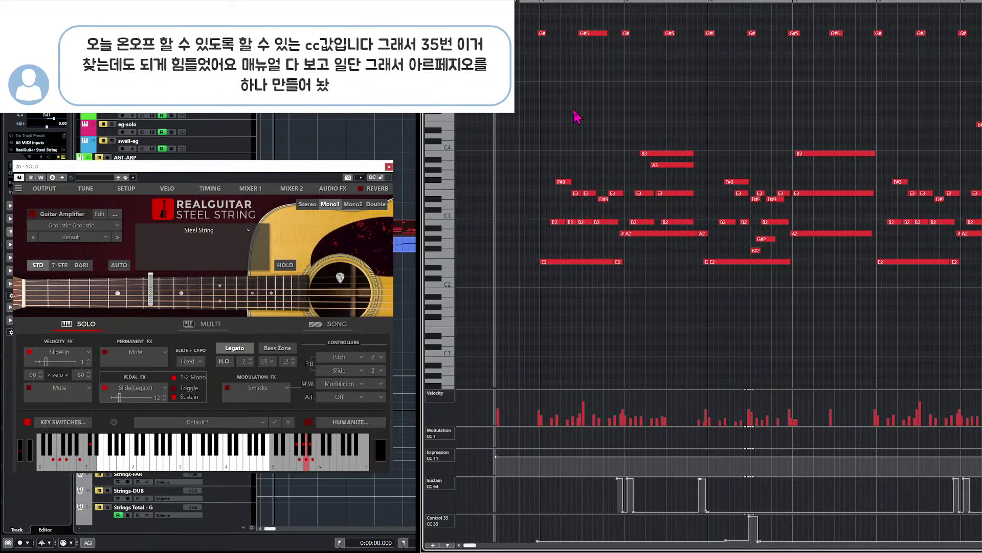
pyautogui.press('g')
pyautogui.press('g')
pyautogui.press('g')
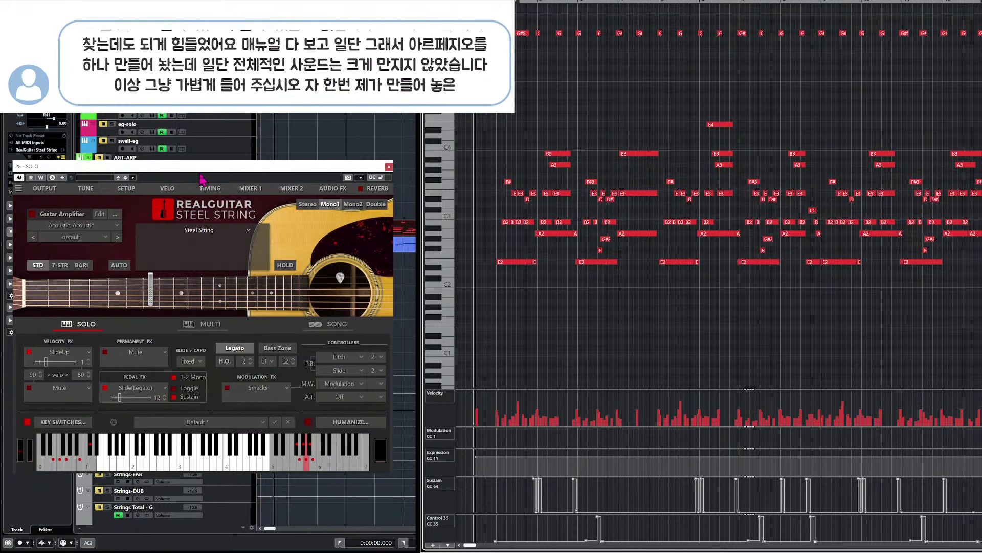
pyautogui.moveTo(202, 167); pyautogui.dragTo(721, 0)
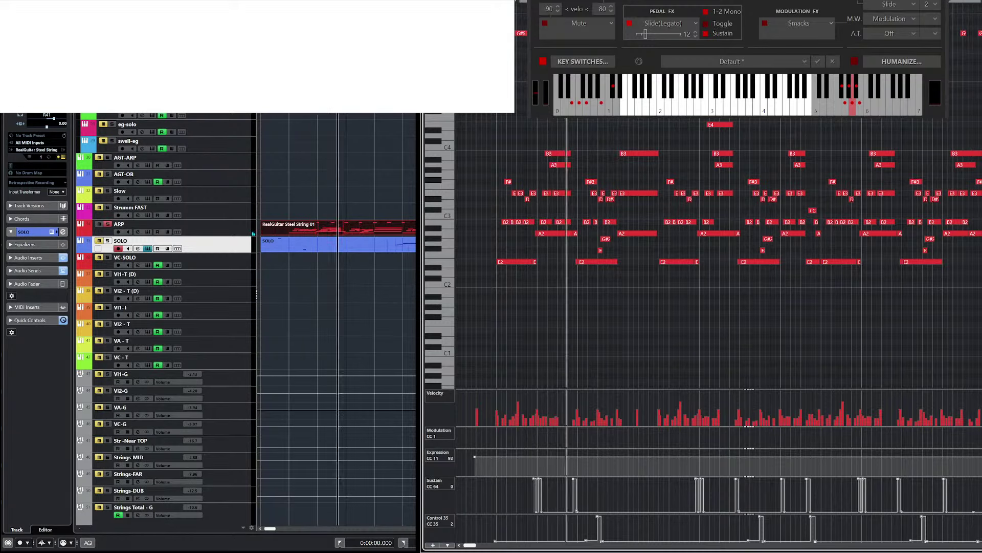
pyautogui.moveTo(650, 1); pyautogui.dragTo(116, 151)
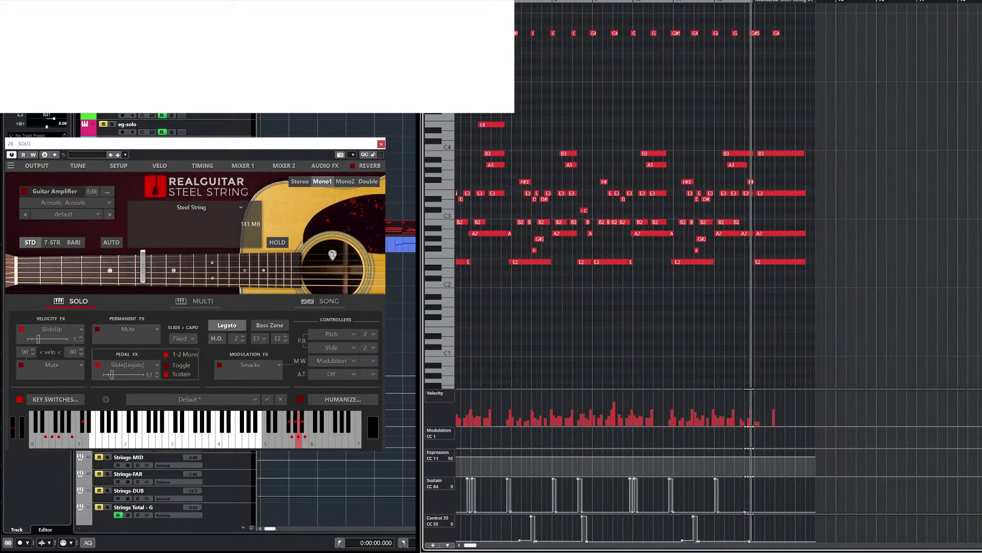
pyautogui.press('g')
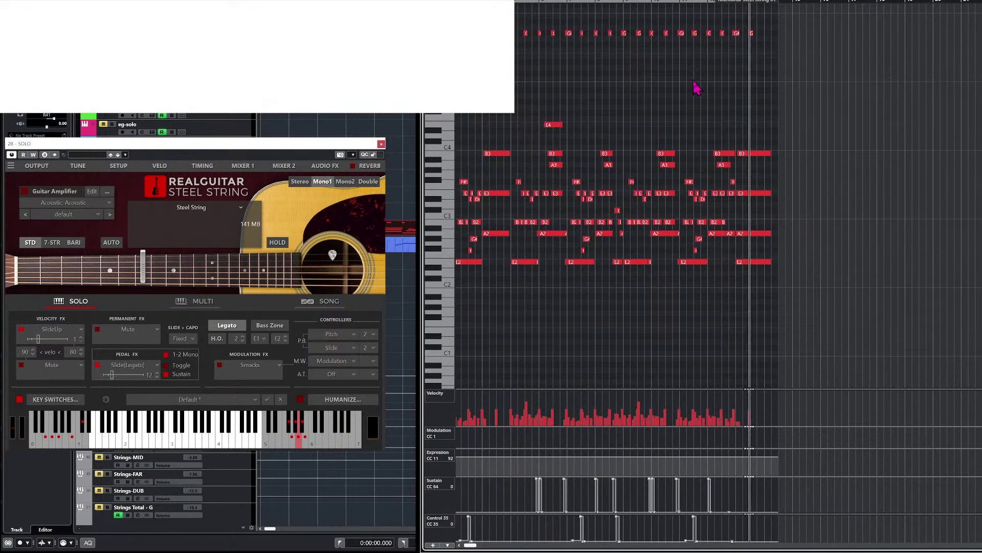
pyautogui.press('space')
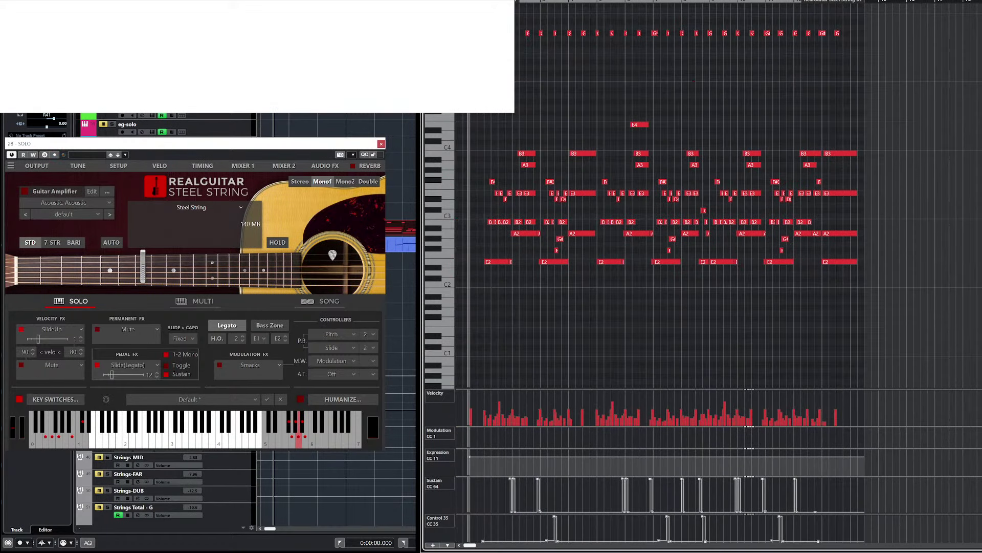
# Select the ARP track and close the SOLO track's RealGuitar window.
pyautogui.hotkey('ctrl', 'w')
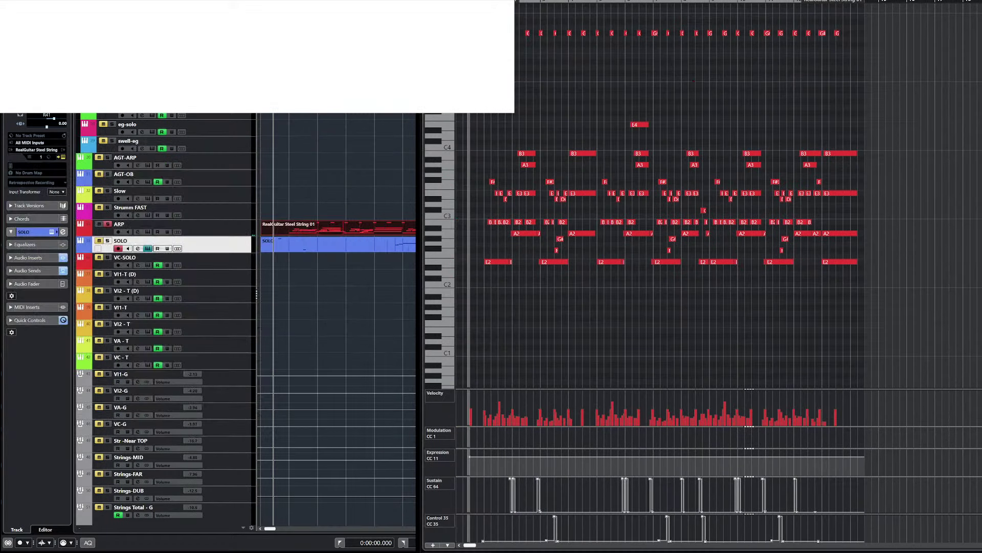
pyautogui.click(224, 230)
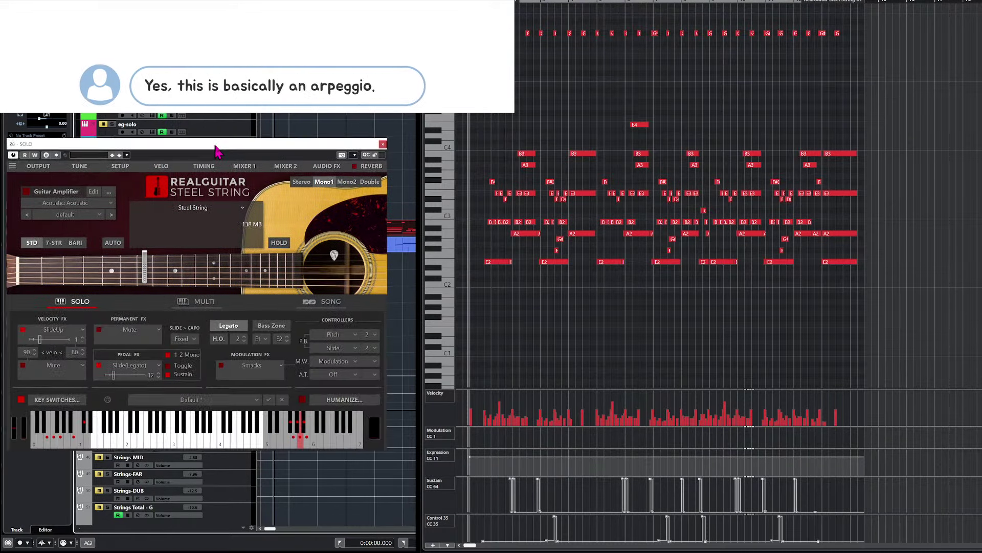
pyautogui.hotkey('ctrl', 'w')
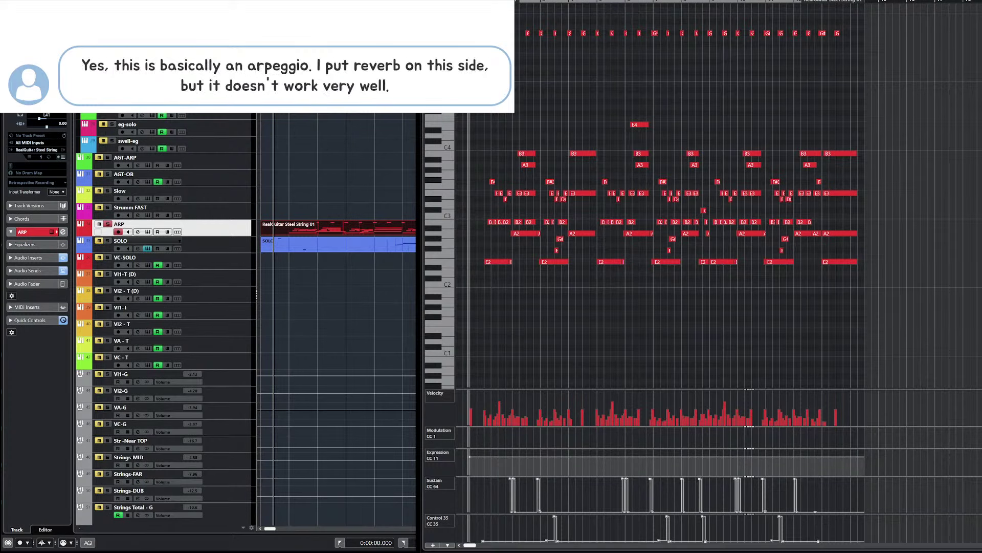
# With the arpeggio playing, open the reverb settings of the SOLO track's RealGuitar and set Dry/Wet to 27%.
pyautogui.press('space')
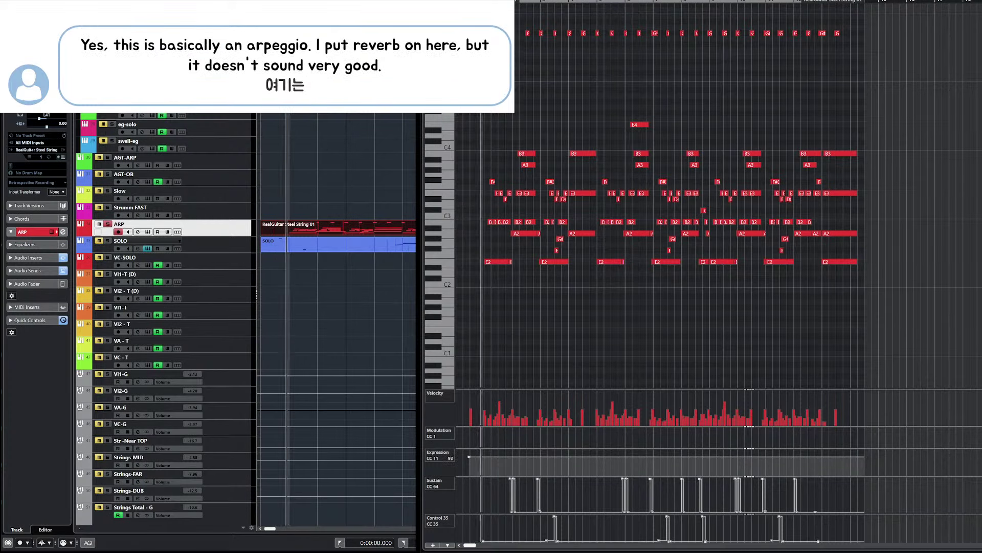
pyautogui.moveTo(681, 0); pyautogui.dragTo(871, 86)
pyautogui.click(945, 107)
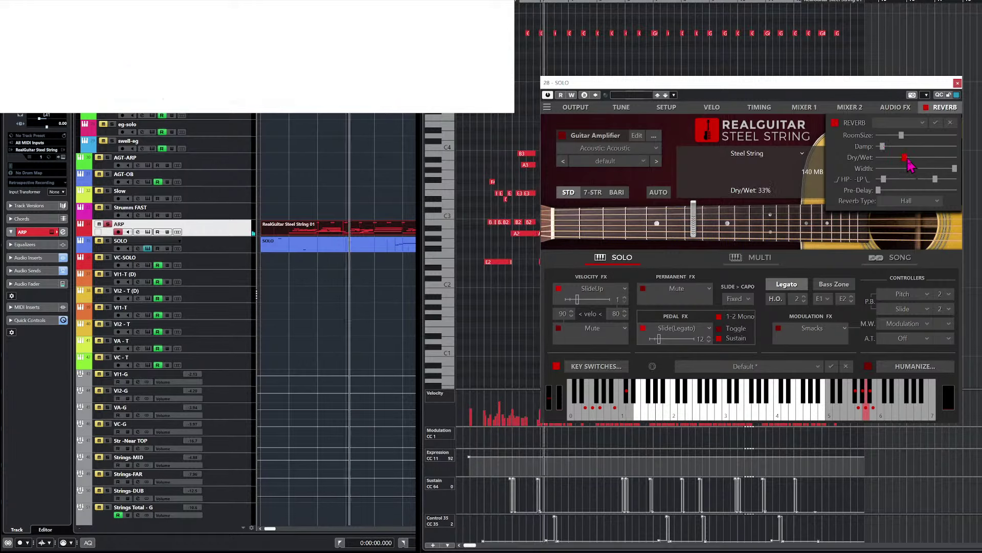
pyautogui.moveTo(907, 160)
pyautogui.mouseDown()
pyautogui.moveTo(924, 161)
pyautogui.moveTo(901, 163)
pyautogui.mouseUp()
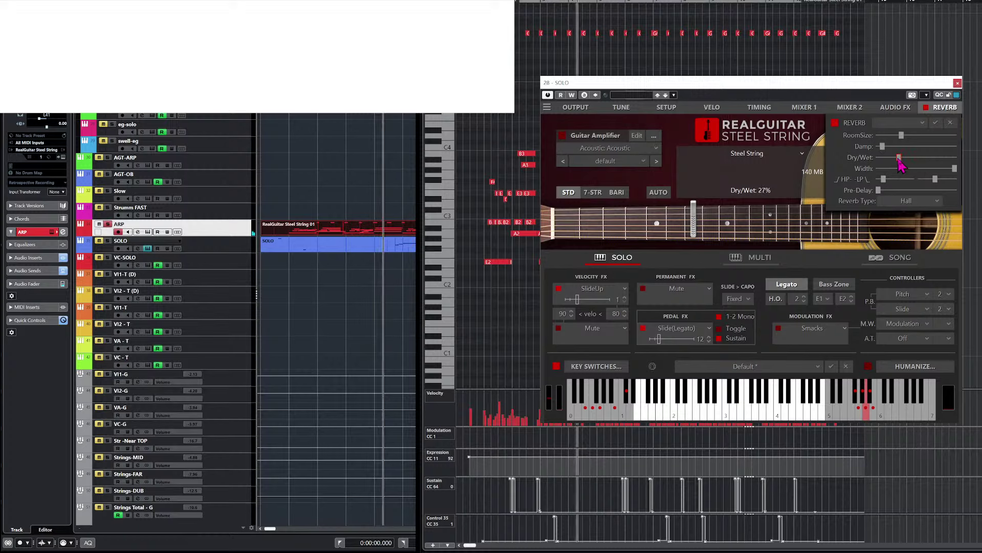
# Open the ARP track's RealGuitar, move its window over the note editor and set its reverb Dry/Wet to 25%.
pyautogui.click(147, 232)
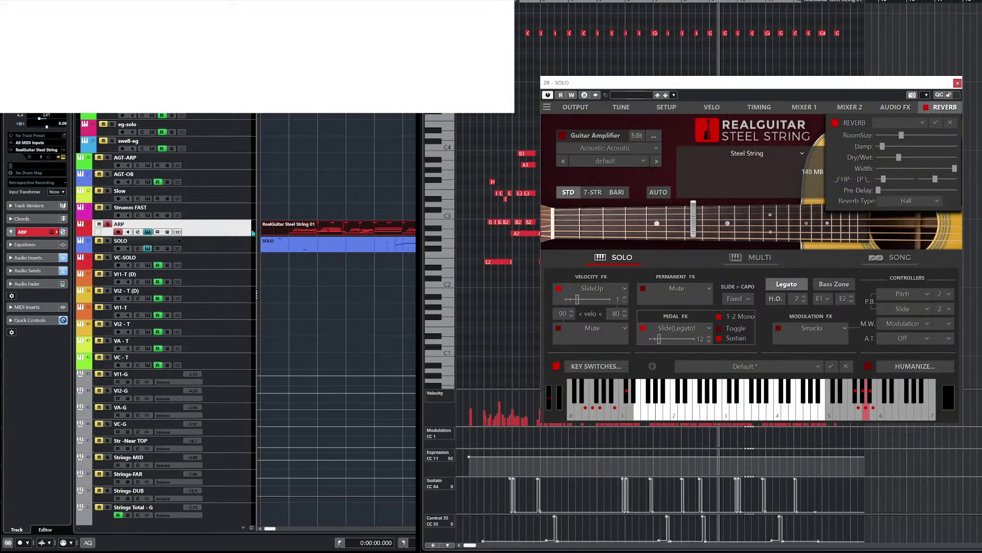
pyautogui.moveTo(802, 0); pyautogui.dragTo(829, 32)
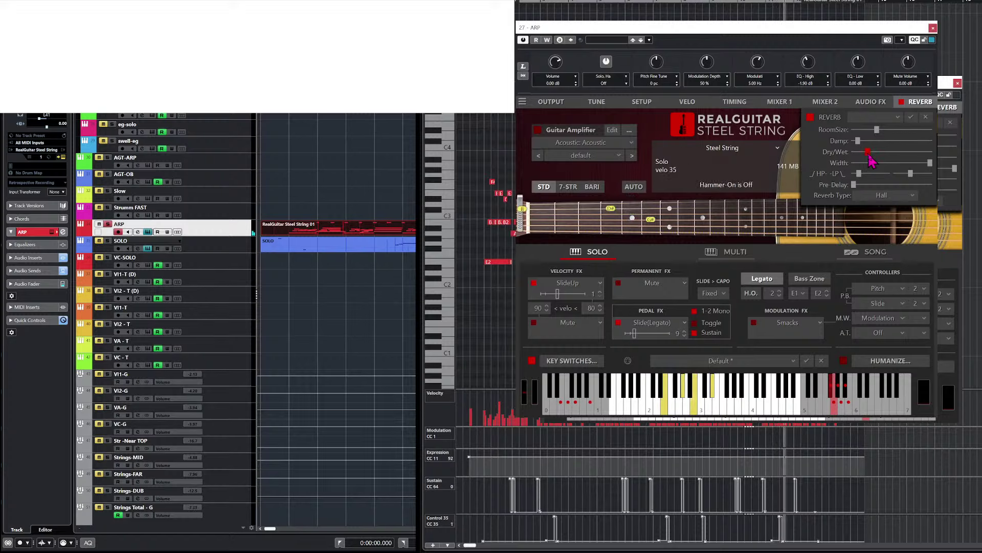
pyautogui.moveTo(870, 156); pyautogui.dragTo(872, 157)
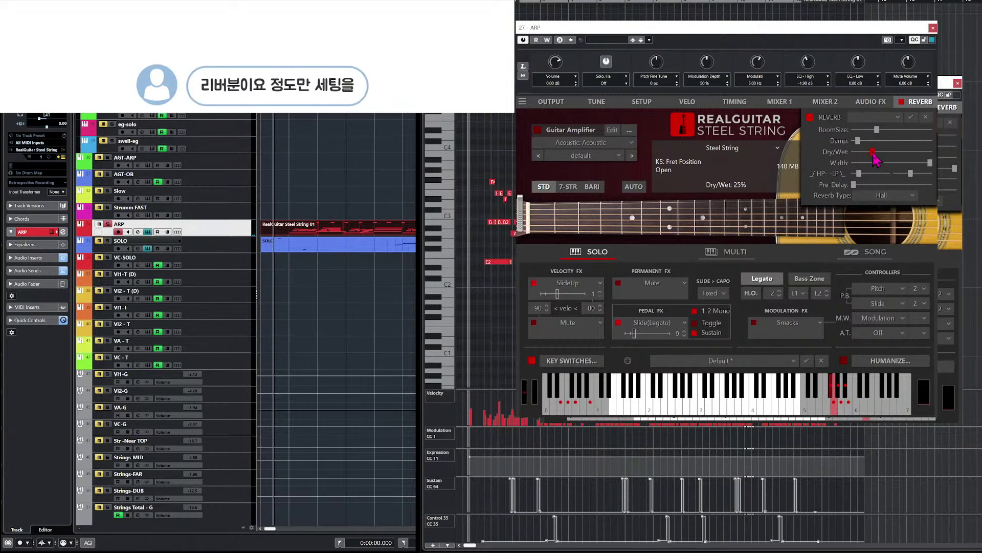
# Set the ARP reverb to Plate with more Dry/Wet, a slightly larger Room Size and 20% Damp, and close both RealGuitar windows.
pyautogui.click(910, 196)
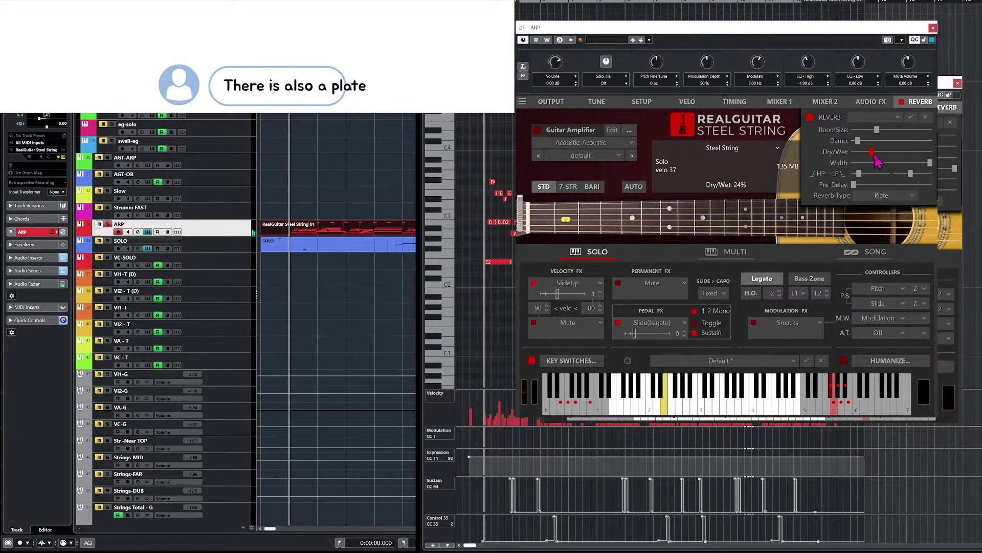
pyautogui.moveTo(876, 161); pyautogui.dragTo(880, 160)
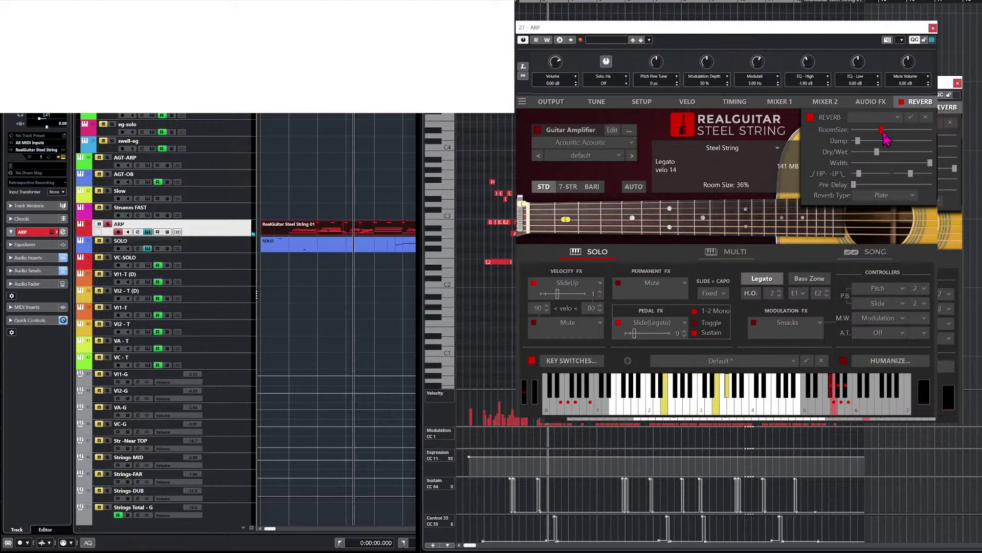
pyautogui.moveTo(883, 132); pyautogui.dragTo(874, 142)
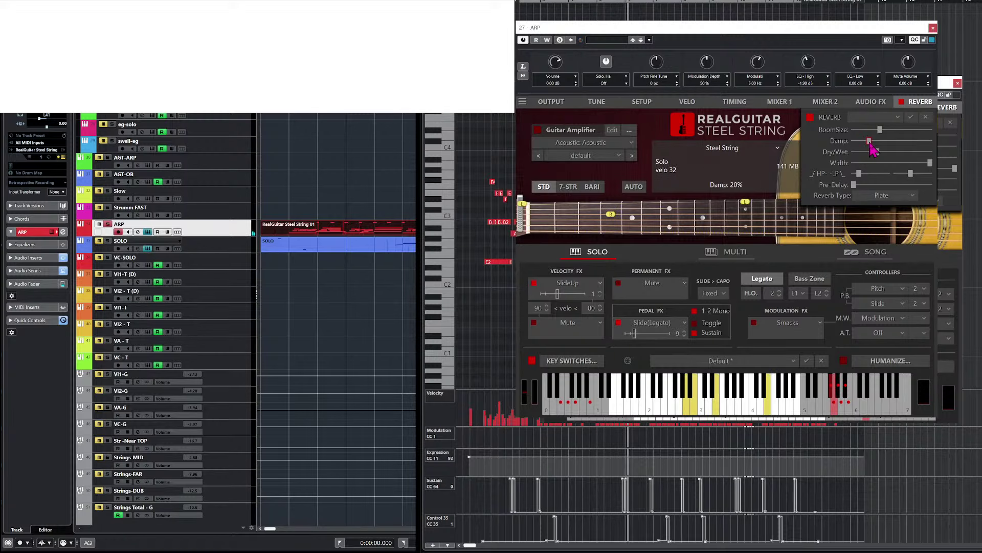
pyautogui.click(933, 28)
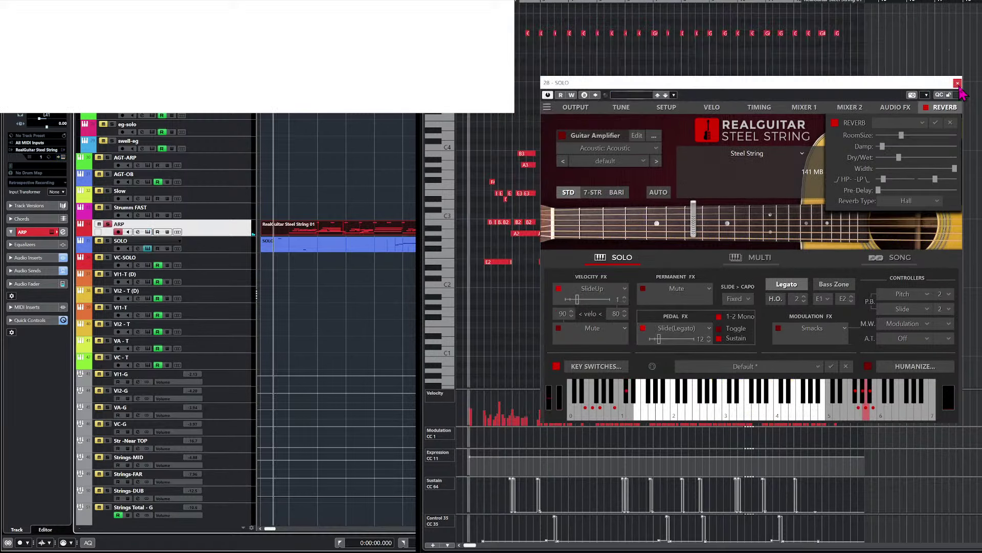
pyautogui.click(958, 84)
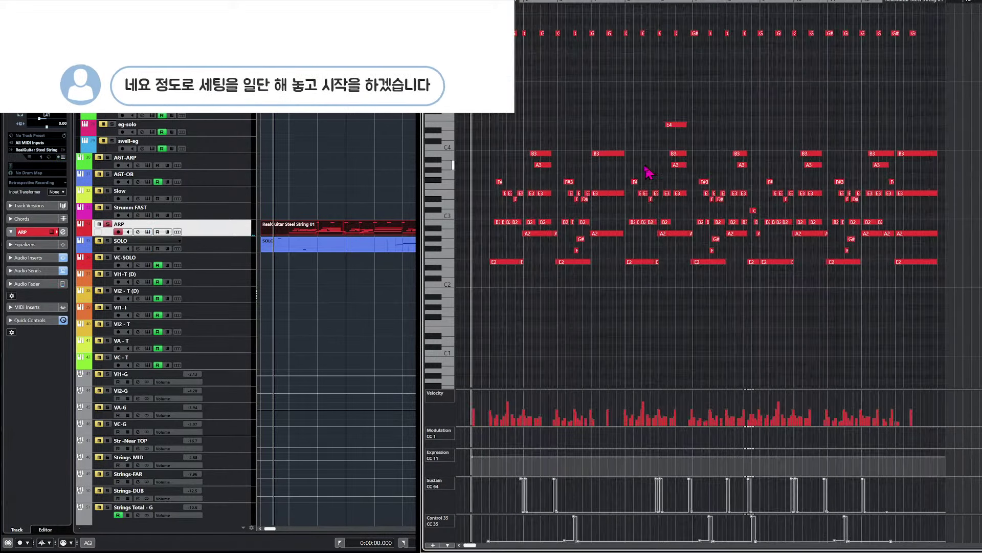
# Enlarge the arpeggio's opening notes and place the ARP track's RealGuitar window over the track list.
pyautogui.press('h')
pyautogui.press('h')
pyautogui.press('h')
pyautogui.press('h')
pyautogui.press('h')
pyautogui.press('h')
pyautogui.press('h')
pyautogui.press('h')
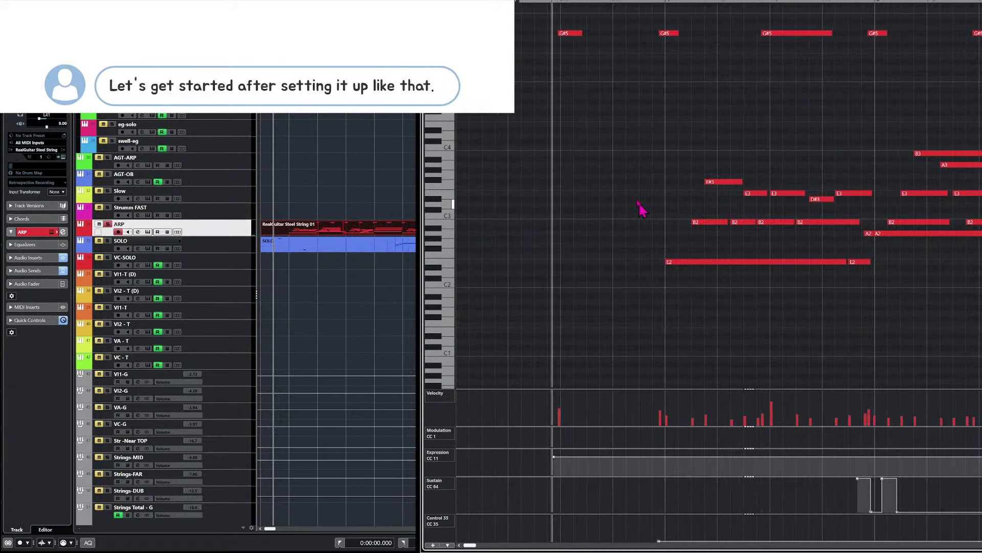
pyautogui.press('e')
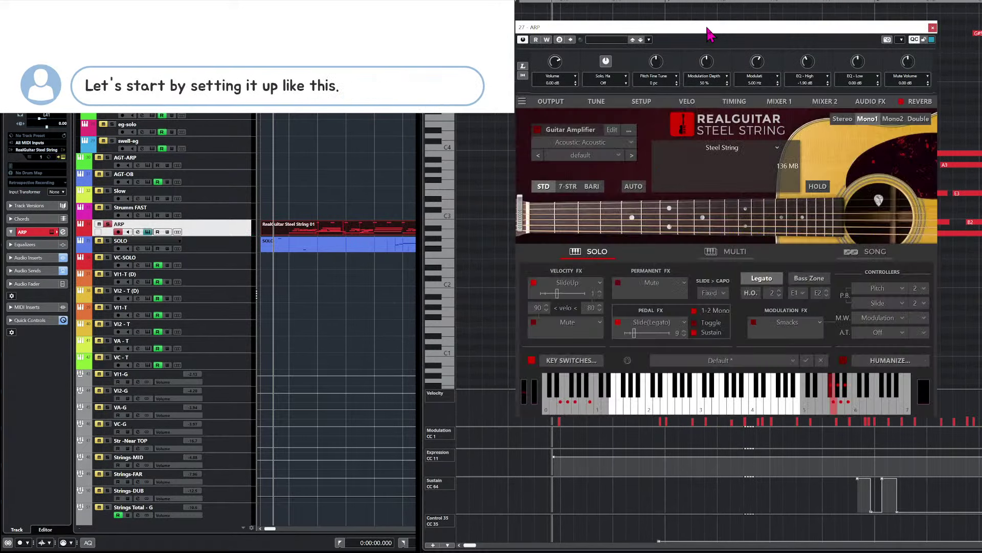
pyautogui.moveTo(710, 34); pyautogui.dragTo(174, 131)
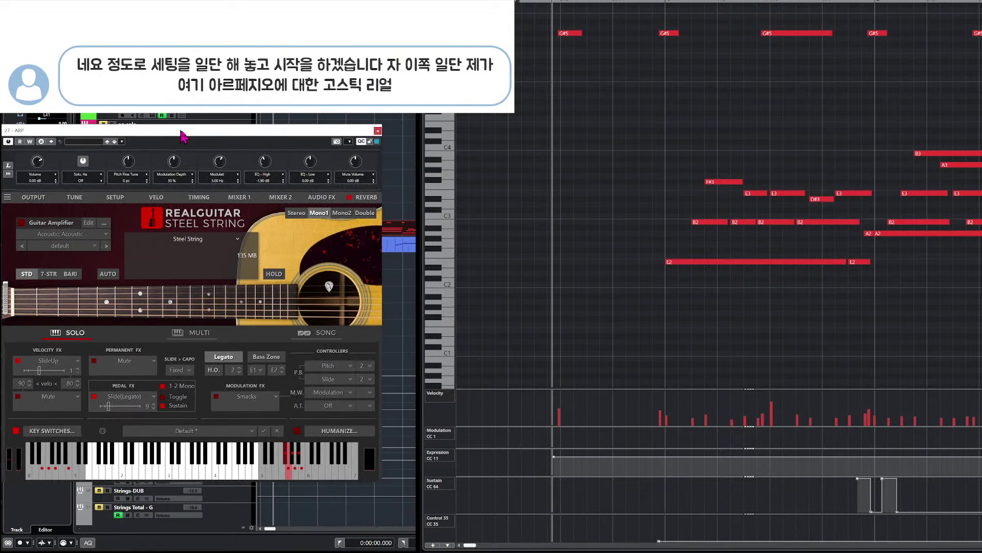
# Examine the first two G#5 key switch notes and their effect on RealGuitar's fret position.
pyautogui.click(650, 127)
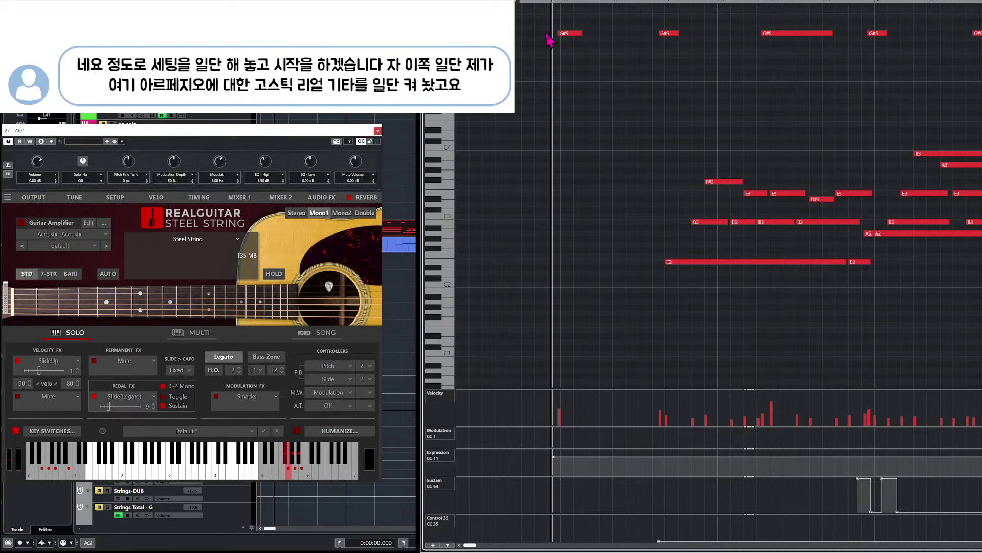
pyautogui.moveTo(536, 22); pyautogui.dragTo(693, 66)
pyautogui.click(652, 58)
pyautogui.moveTo(541, 15); pyautogui.dragTo(696, 78)
pyautogui.click(663, 33)
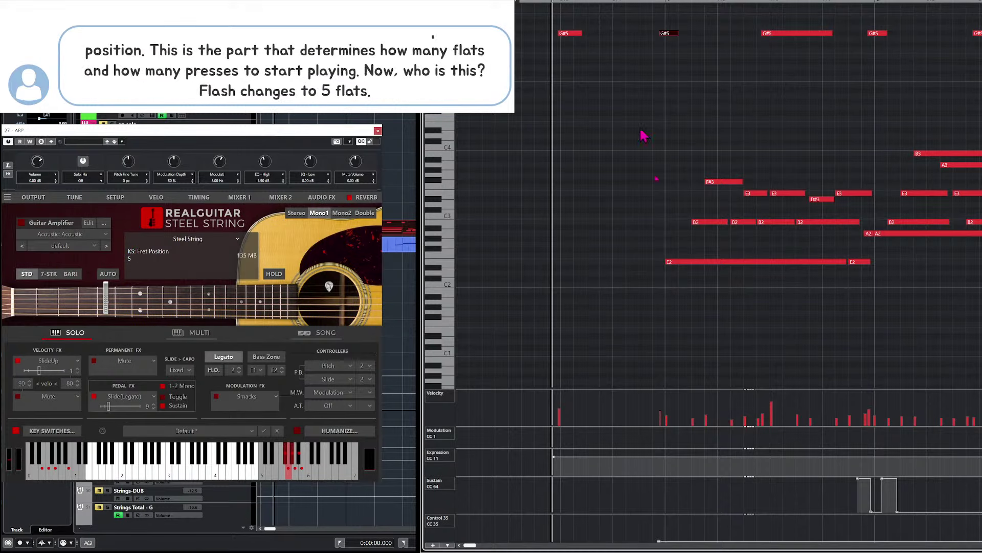
# Examine the bass slide from E2 to A2 by selecting its notes and comparing them with the Sustain CC 64 lane.
pyautogui.hscroll(3, 643, 151)
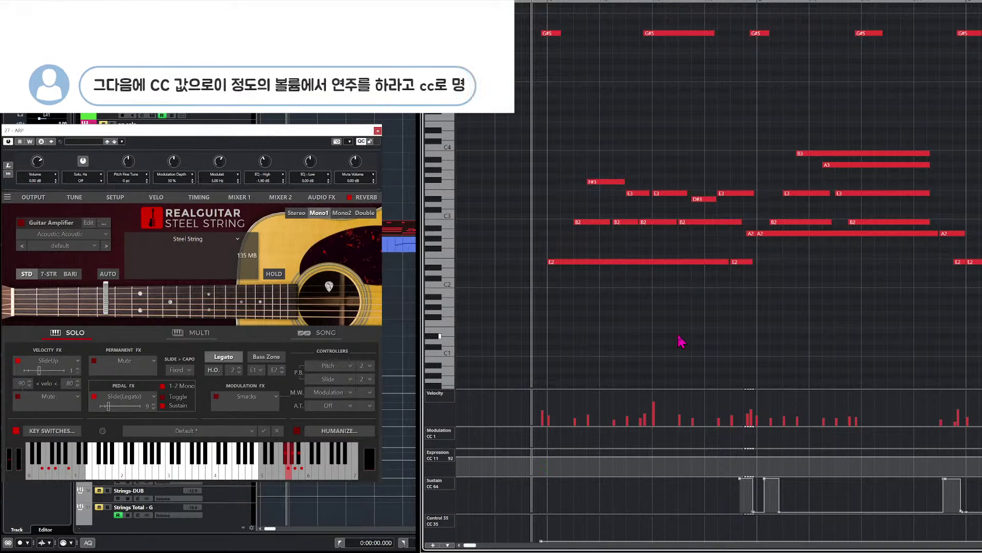
pyautogui.hscroll(1, 678, 333)
pyautogui.keyDown('alt'); pyautogui.keyDown('shift'); pyautogui.click(668, 294); pyautogui.keyUp('shift'); pyautogui.keyUp('alt')
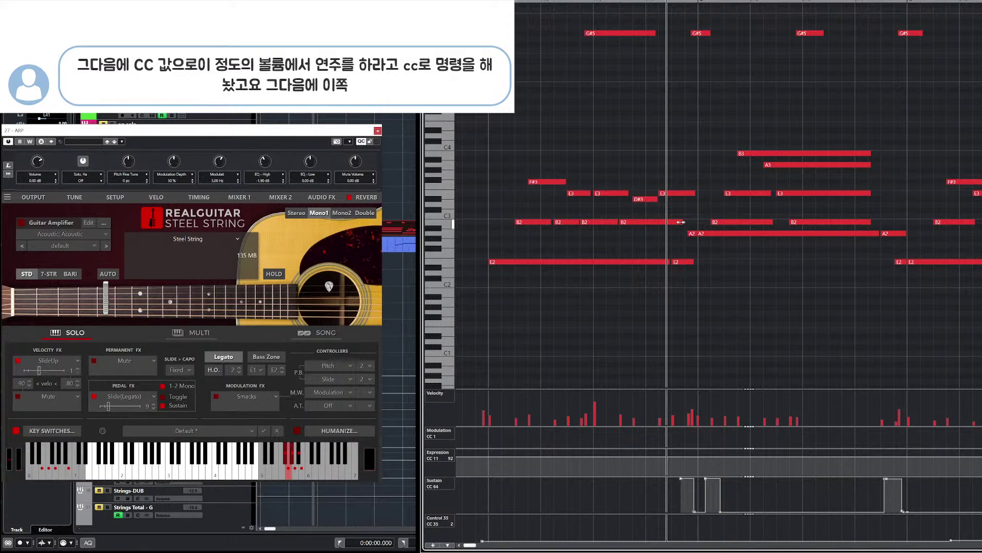
pyautogui.moveTo(695, 252); pyautogui.dragTo(710, 276)
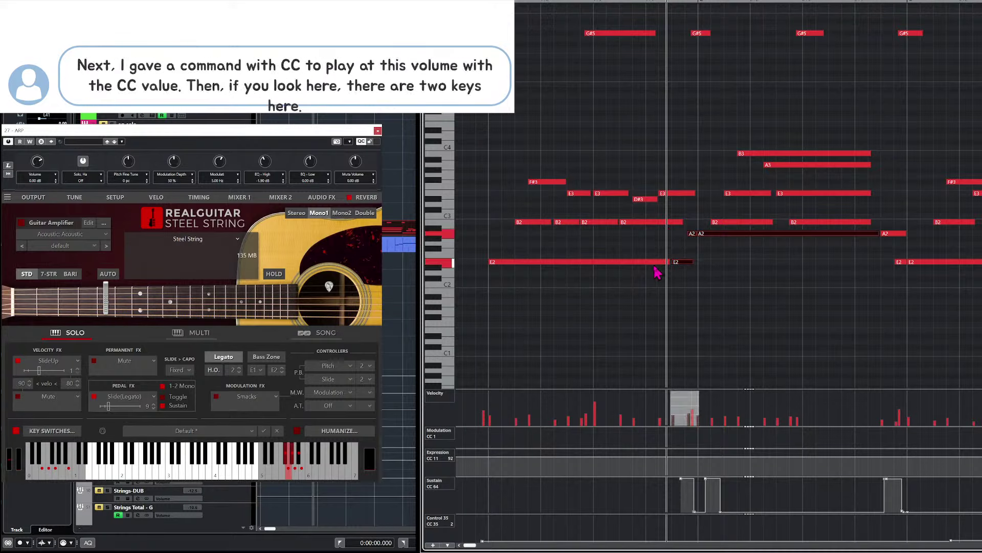
pyautogui.click(624, 283)
pyautogui.moveTo(648, 296); pyautogui.dragTo(648, 295)
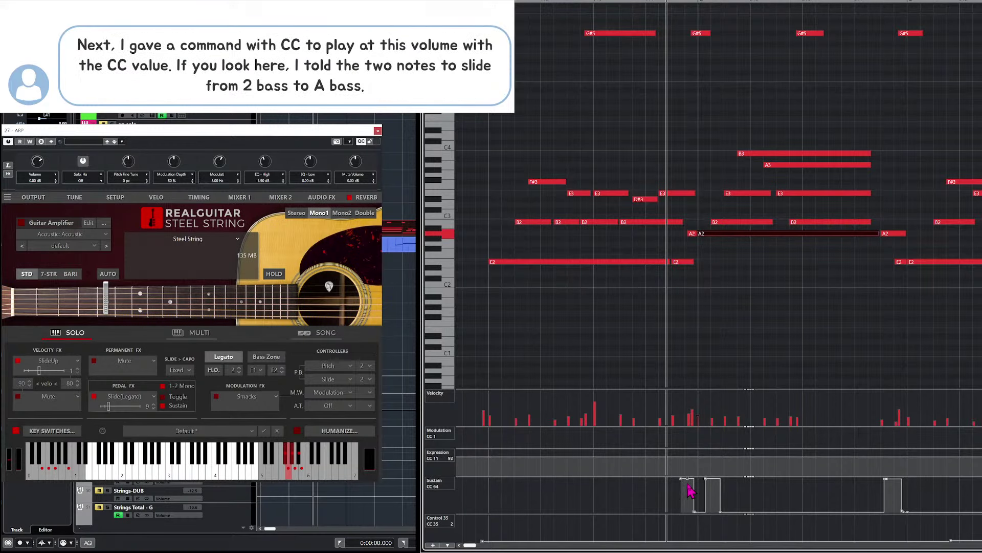
pyautogui.press('g')
pyautogui.press('h')
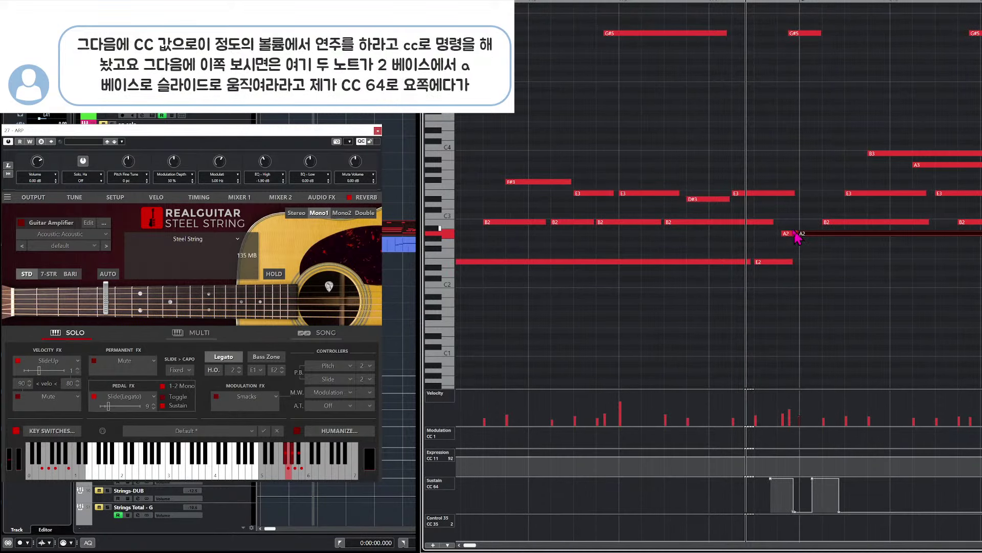
pyautogui.moveTo(785, 224); pyautogui.dragTo(789, 276)
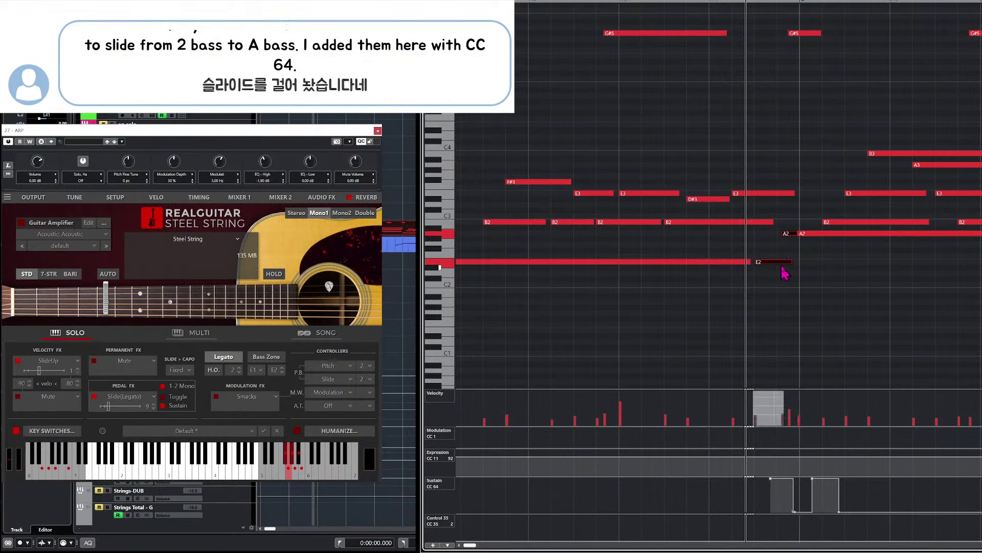
# View the arpeggio's opening bars with their CC 64 and CC 35 lanes and place the playhead at the first E2 note.
pyautogui.press('g')
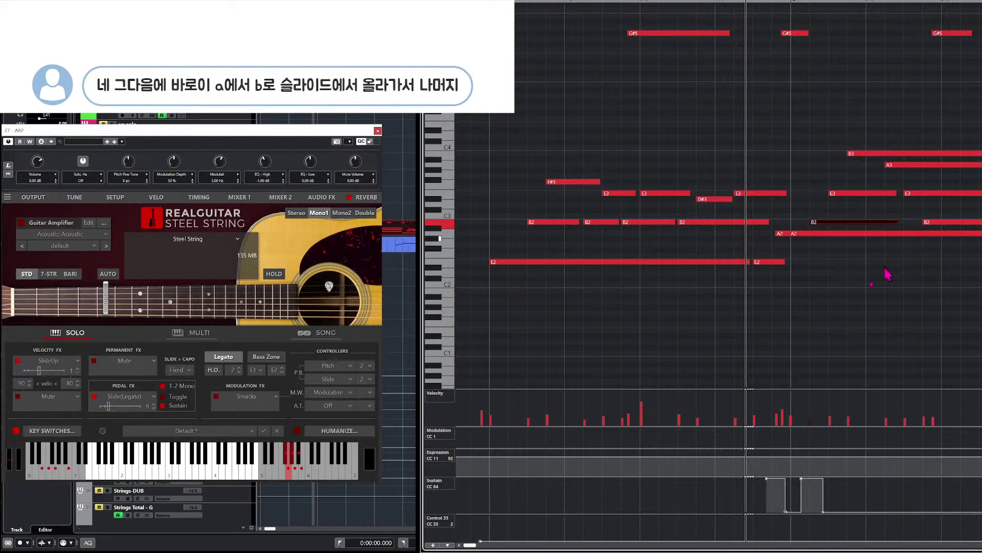
pyautogui.press('g')
pyautogui.press('g')
pyautogui.press('g')
pyautogui.press('g')
pyautogui.press('g')
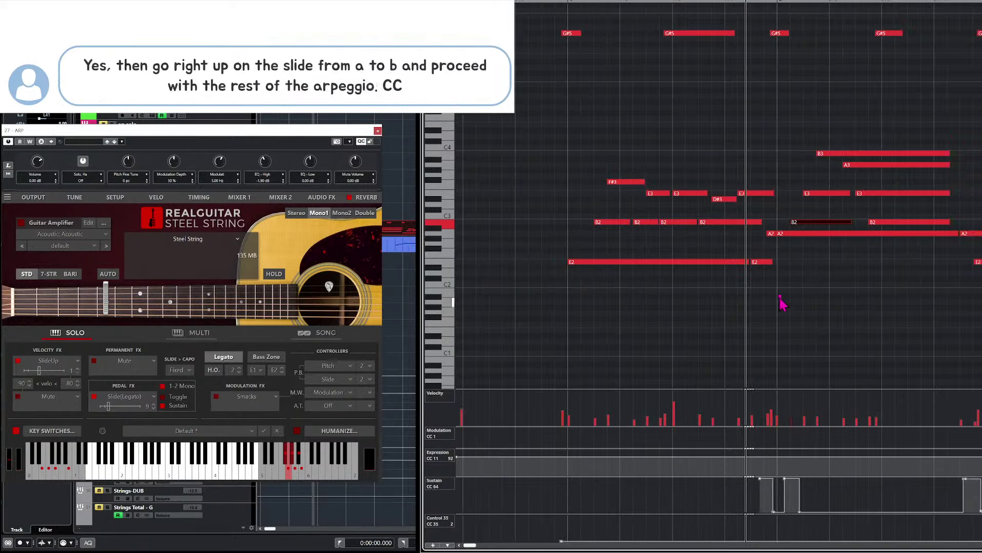
pyautogui.keyDown('alt'); pyautogui.keyDown('shift'); pyautogui.click(576, 165); pyautogui.keyUp('shift'); pyautogui.keyUp('alt')
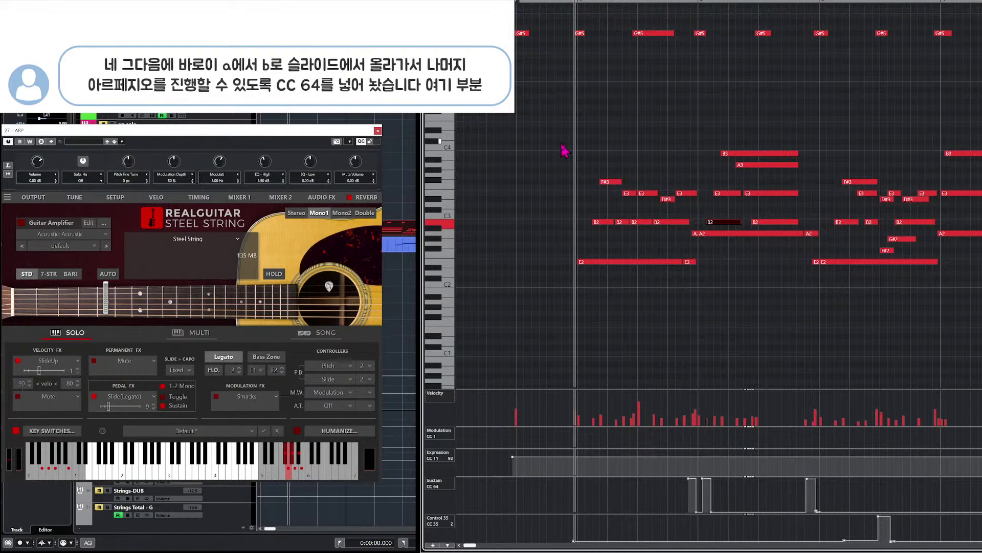
# Play the arpeggio from its first E2 note and examine the notes of the E2-to-A2 bass slide.
pyautogui.keyDown('alt'); pyautogui.keyDown('shift'); pyautogui.click(569, 163); pyautogui.keyUp('shift'); pyautogui.keyUp('alt')
pyautogui.click(687, 146)
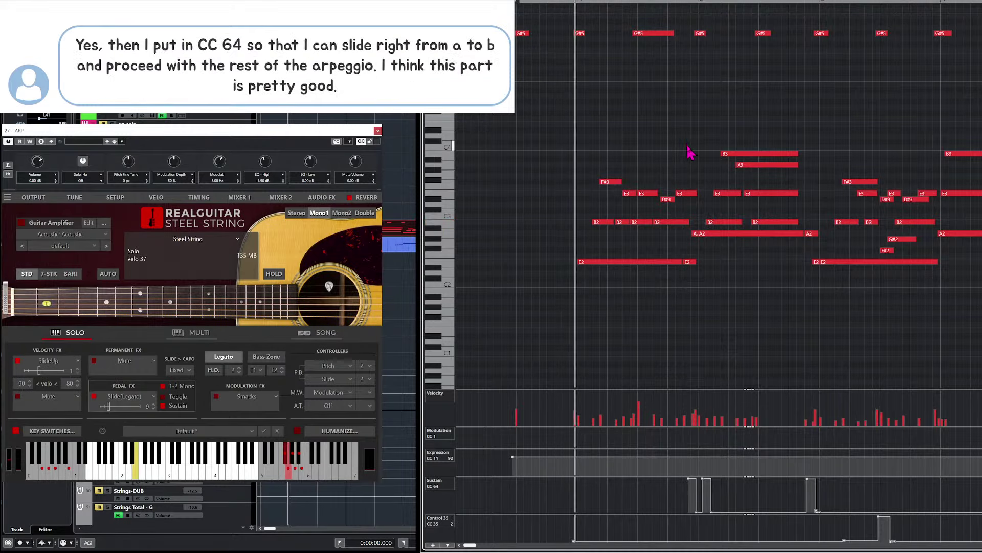
pyautogui.press('space')
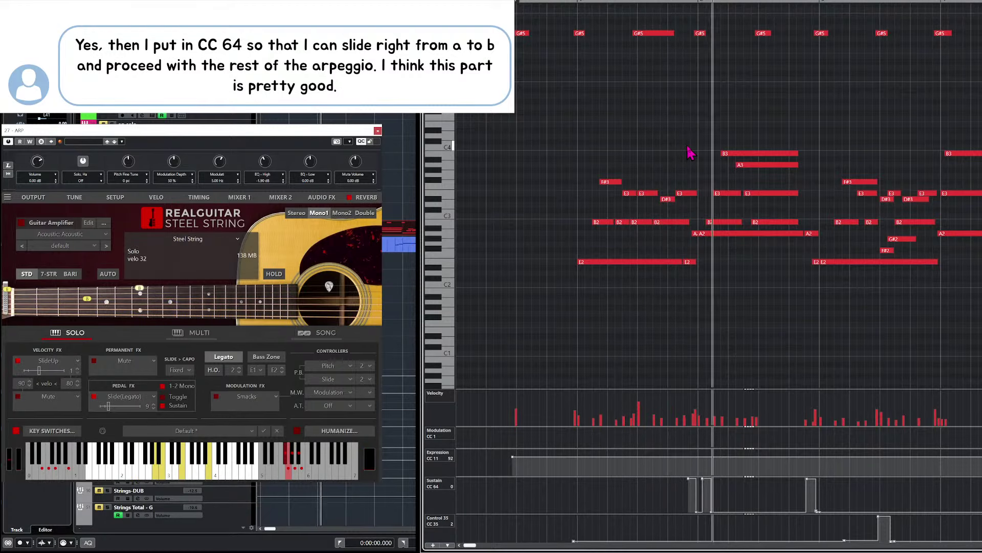
pyautogui.press('space')
pyautogui.moveTo(718, 273); pyautogui.dragTo(716, 268)
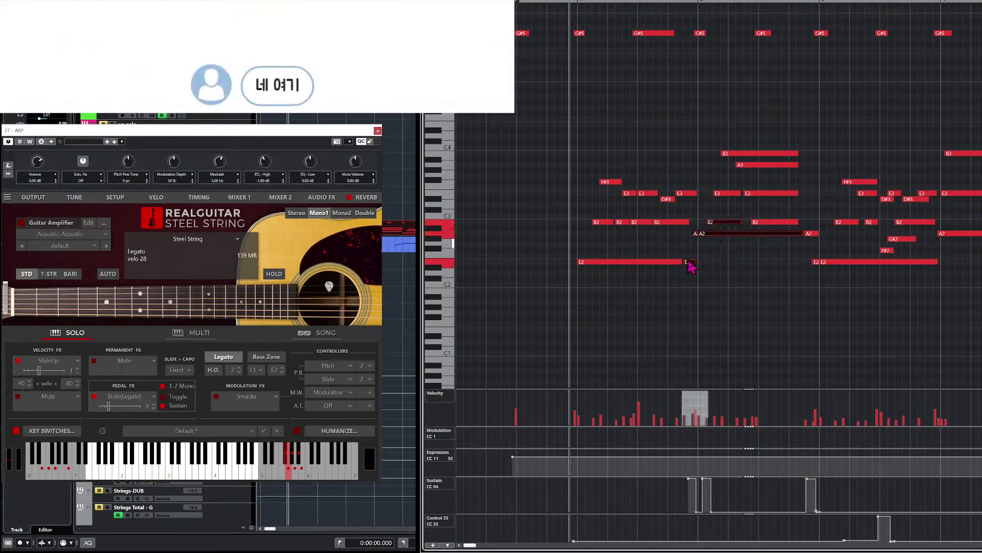
pyautogui.press('space')
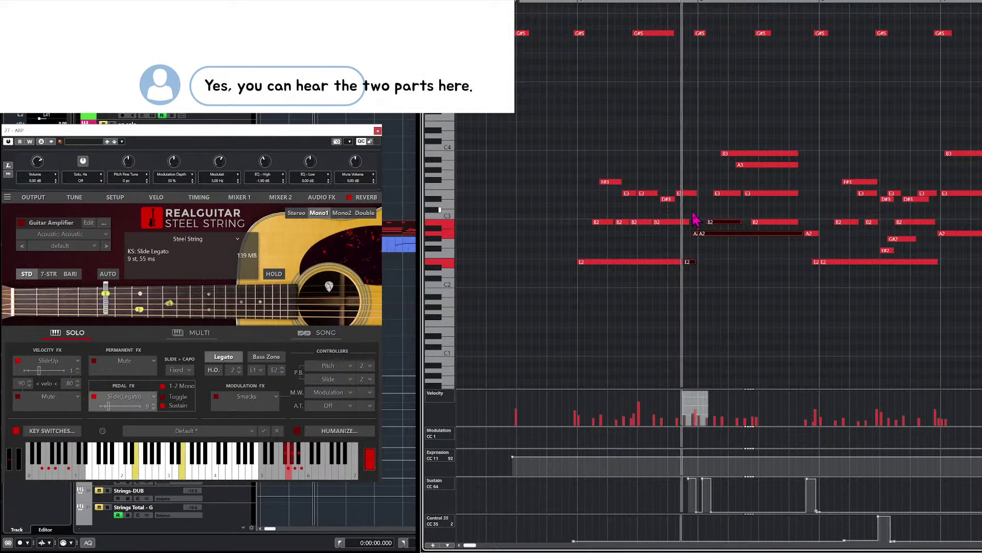
pyautogui.click(739, 260)
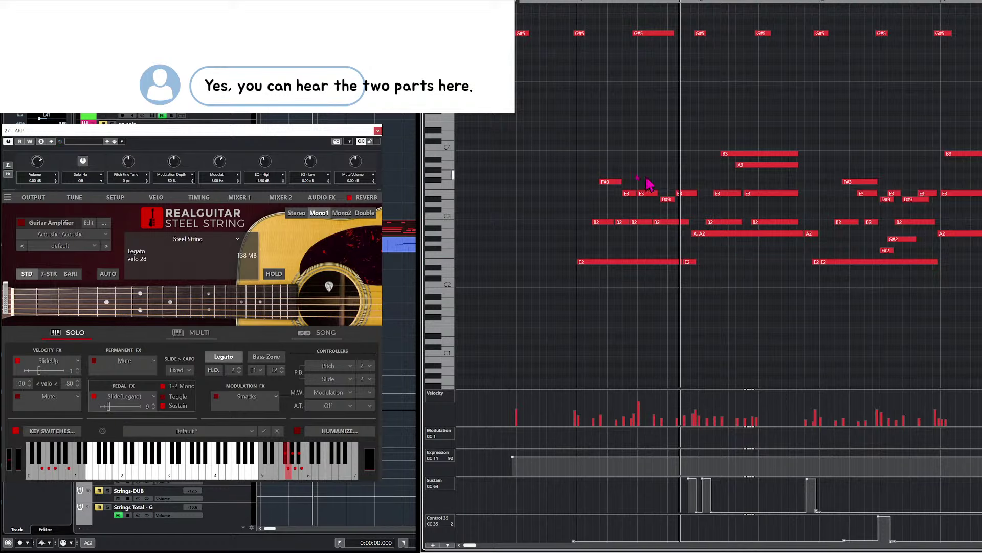
# Select the A2 and E2 notes of the descending bass slide and play that passage back.
pyautogui.keyDown('alt'); pyautogui.keyDown('shift'); pyautogui.click(586, 174); pyautogui.keyUp('shift'); pyautogui.keyUp('alt')
pyautogui.press('g')
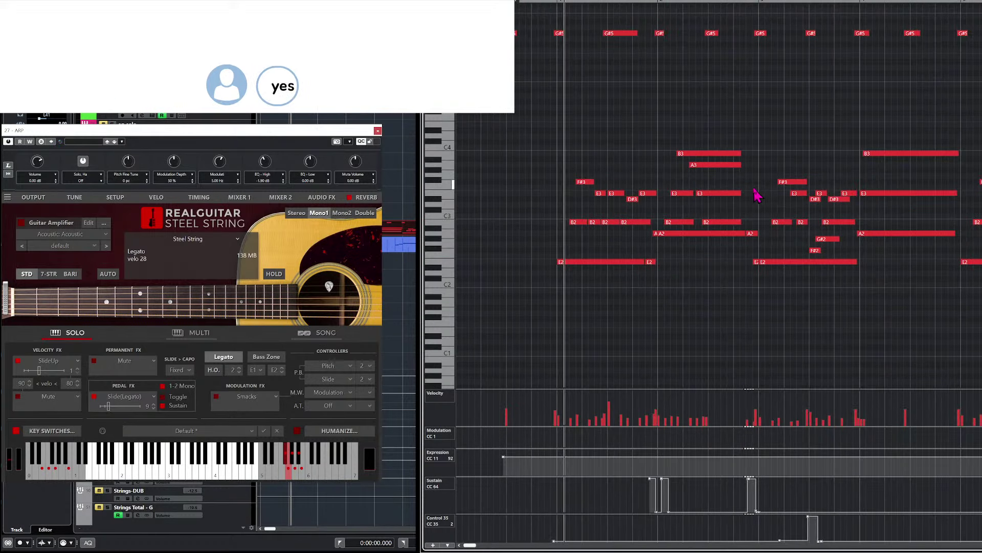
pyautogui.press('h')
pyautogui.press('h')
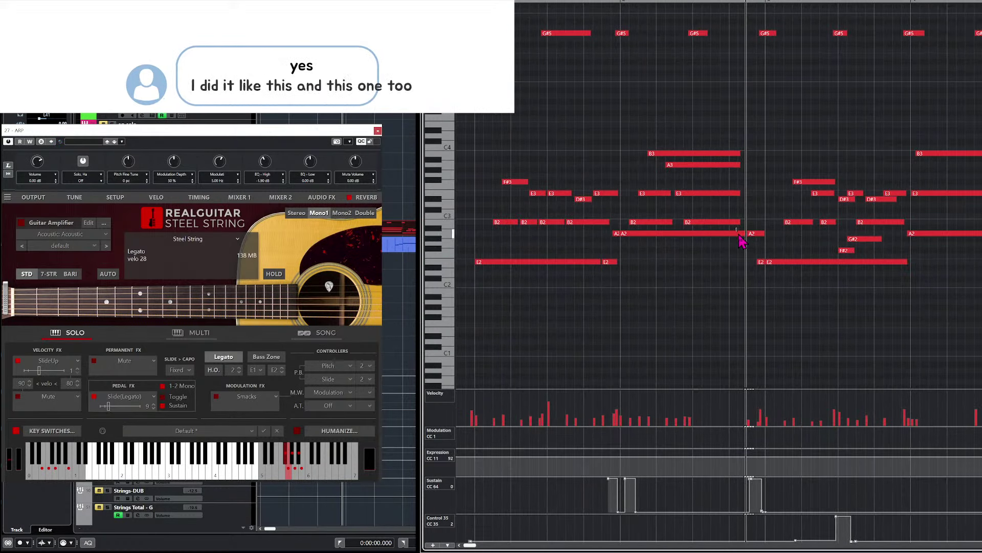
pyautogui.moveTo(739, 235); pyautogui.dragTo(761, 273)
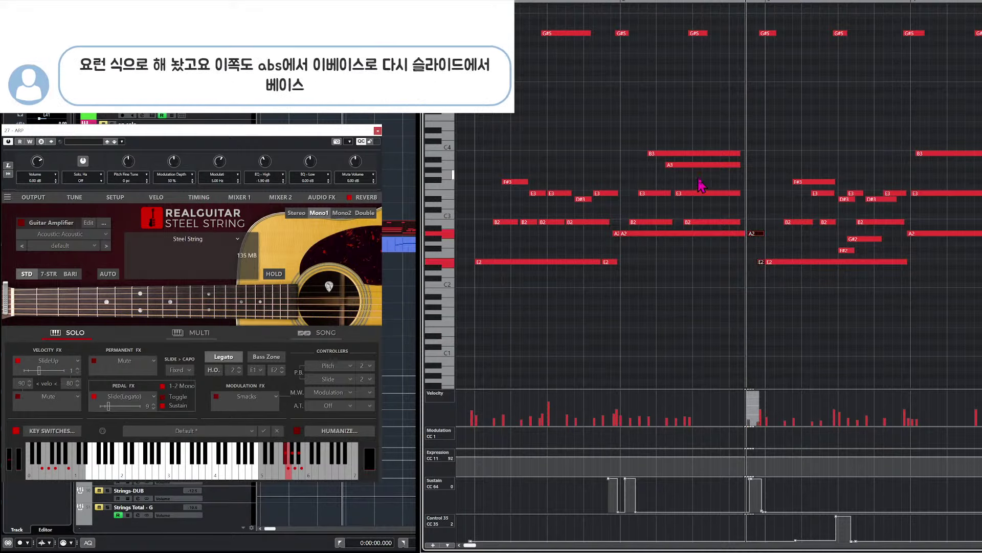
pyautogui.keyDown('alt'); pyautogui.keyDown('shift'); pyautogui.click(708, 178); pyautogui.keyUp('shift'); pyautogui.keyUp('alt')
pyautogui.click(767, 182)
pyautogui.press('space')
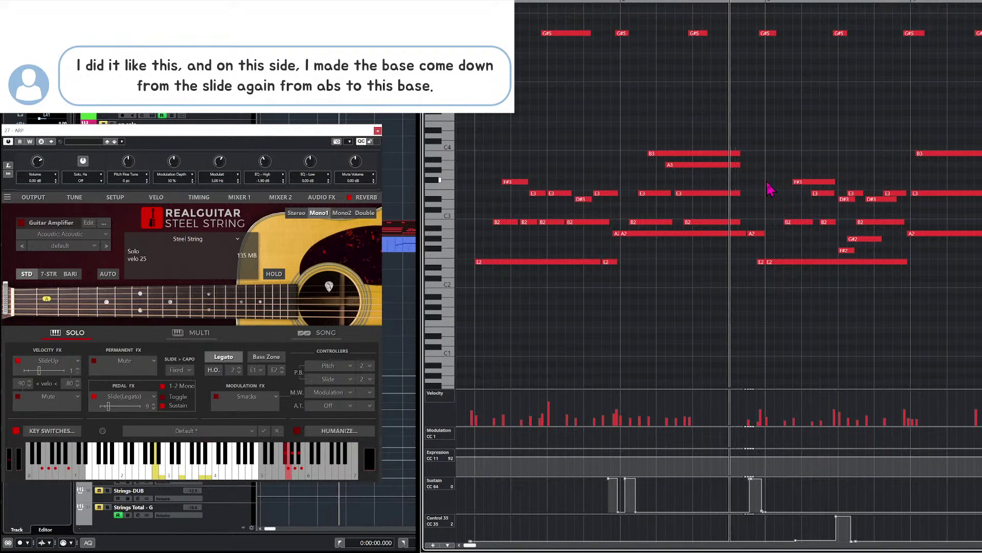
pyautogui.hscroll(2, 767, 188)
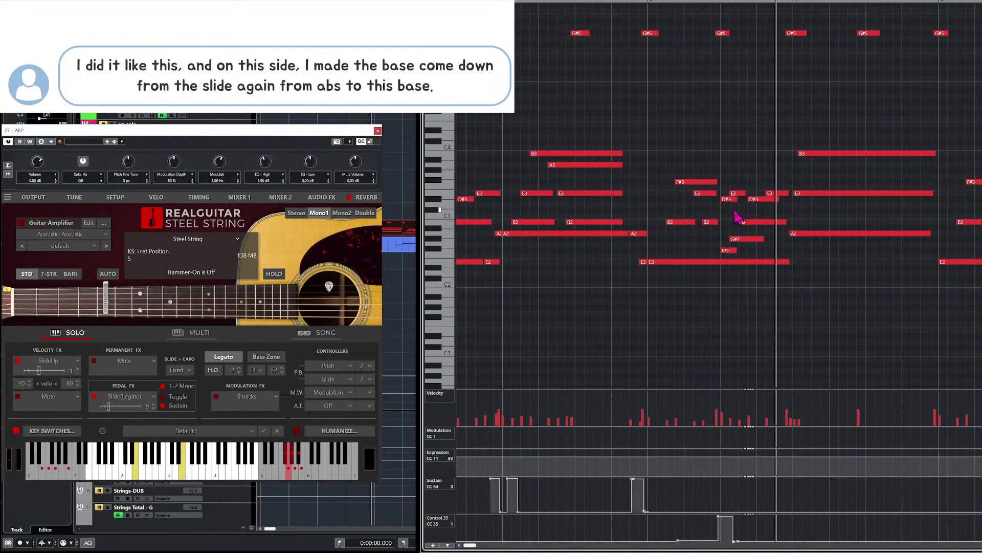
pyautogui.press('space')
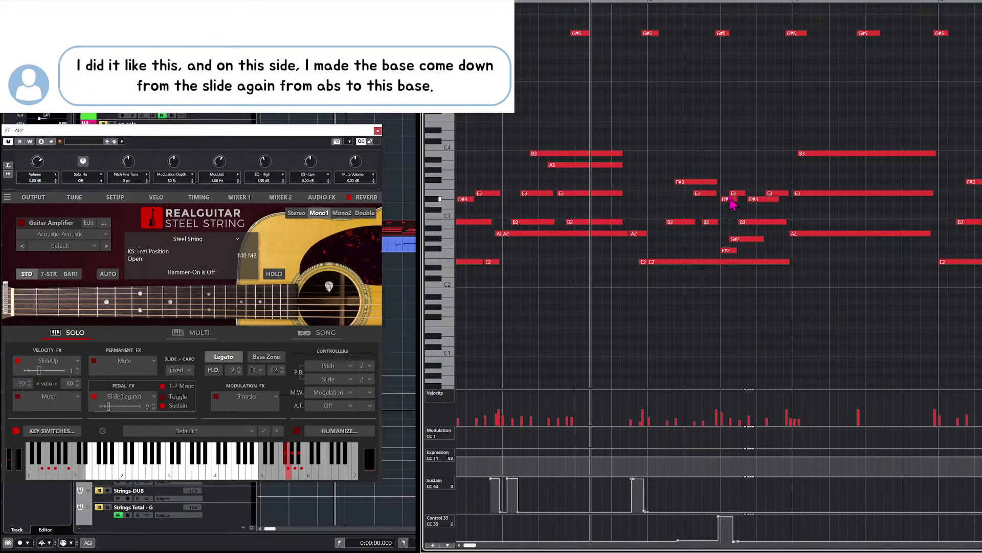
# Enlarge the notes above the first CC 35 block and examine the F#2-to-G#2 slide.
pyautogui.moveTo(726, 187); pyautogui.dragTo(737, 257)
pyautogui.click(729, 159)
pyautogui.hscroll(-3, 728, 158)
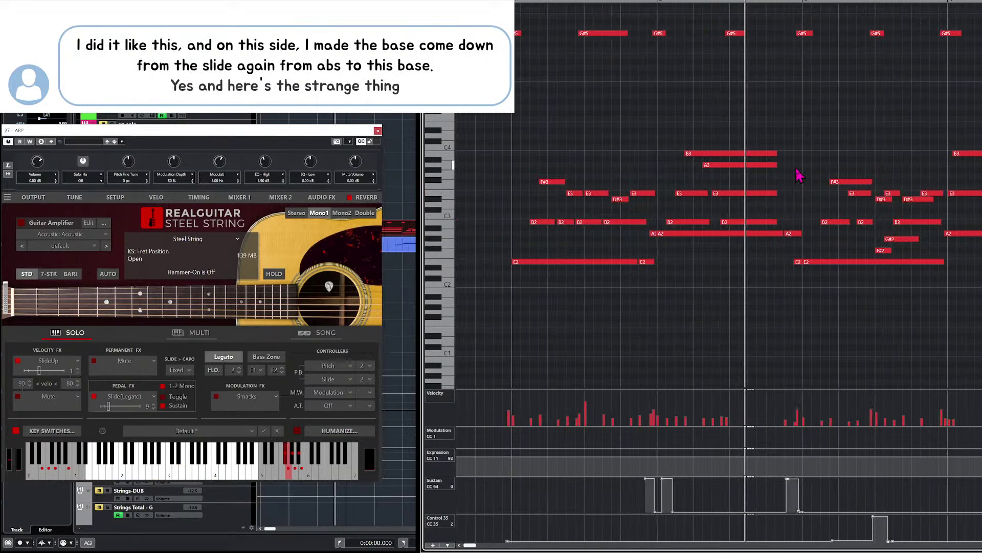
pyautogui.press('h')
pyautogui.press('h')
pyautogui.hscroll(5, 852, 205)
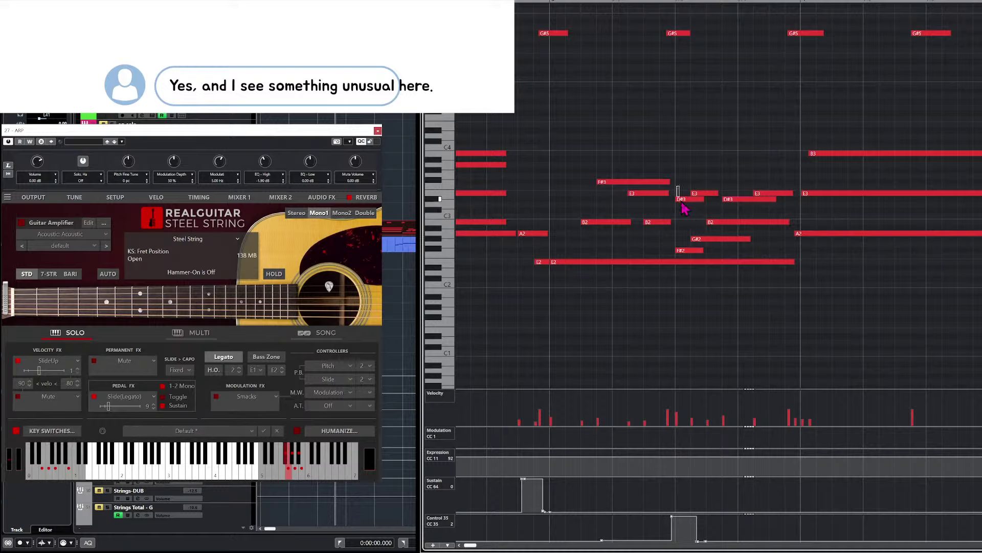
pyautogui.click(688, 250)
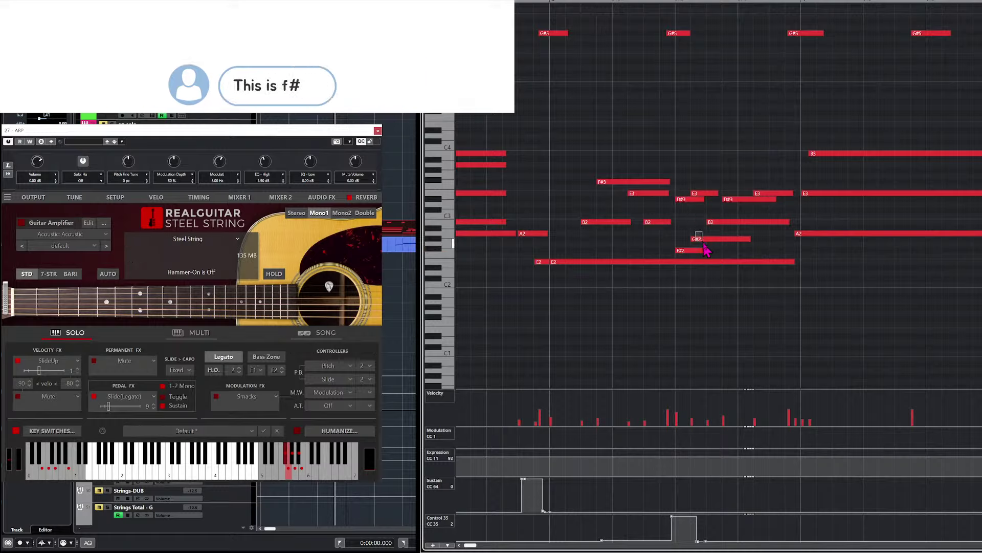
pyautogui.click(689, 213)
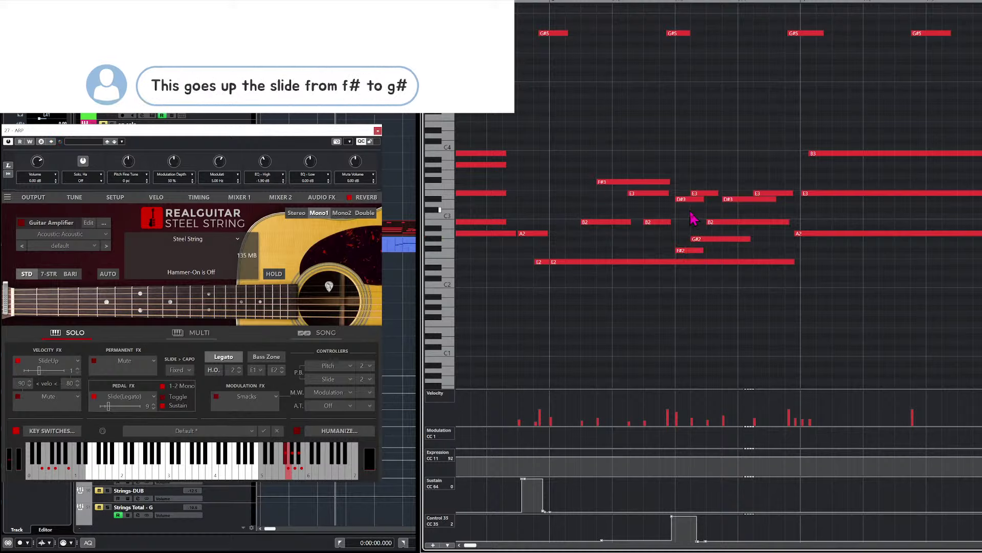
# Examine the D#3-to-E3 slide alongside the F#2-to-G#2 slide by selecting their notes.
pyautogui.moveTo(680, 188); pyautogui.dragTo(684, 212)
pyautogui.click(683, 201)
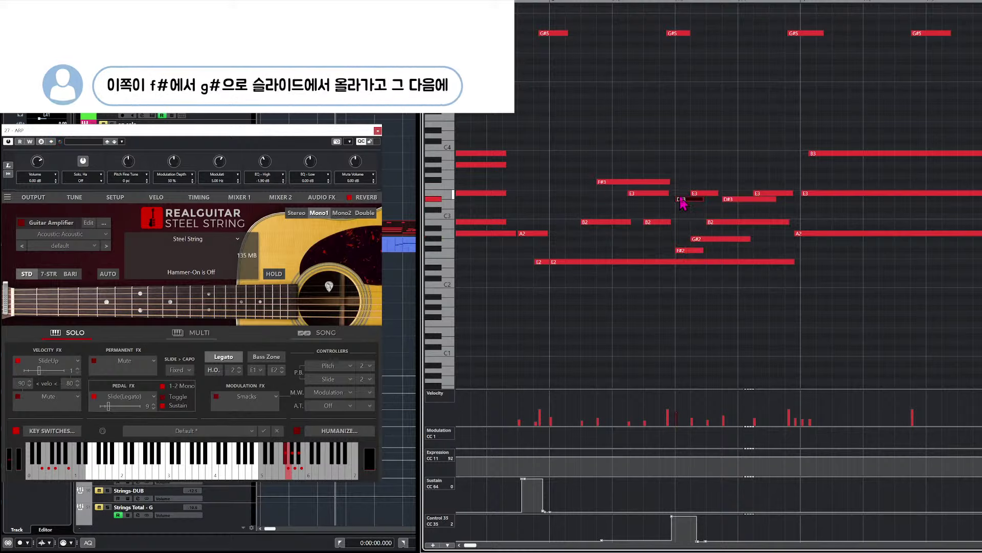
pyautogui.click(698, 194)
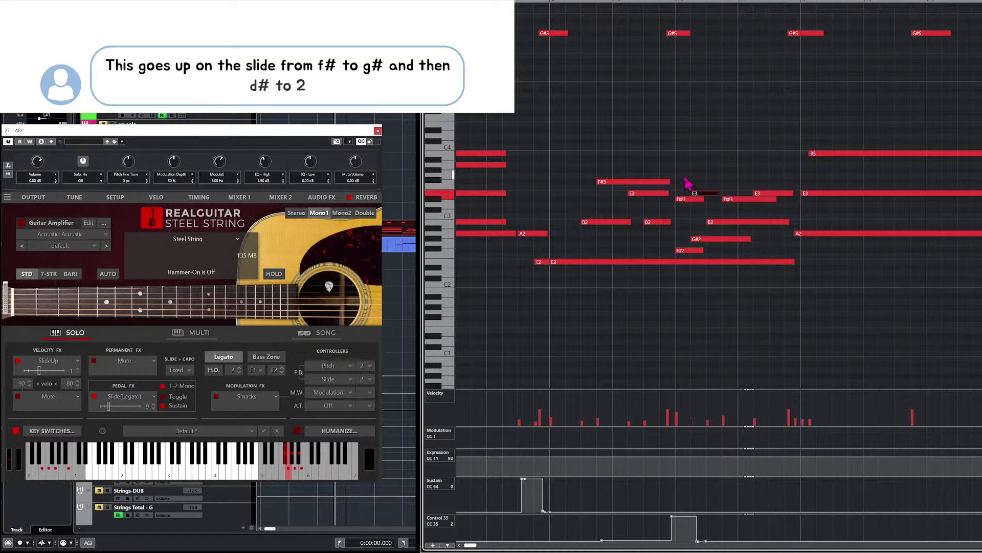
pyautogui.moveTo(685, 180); pyautogui.dragTo(703, 259)
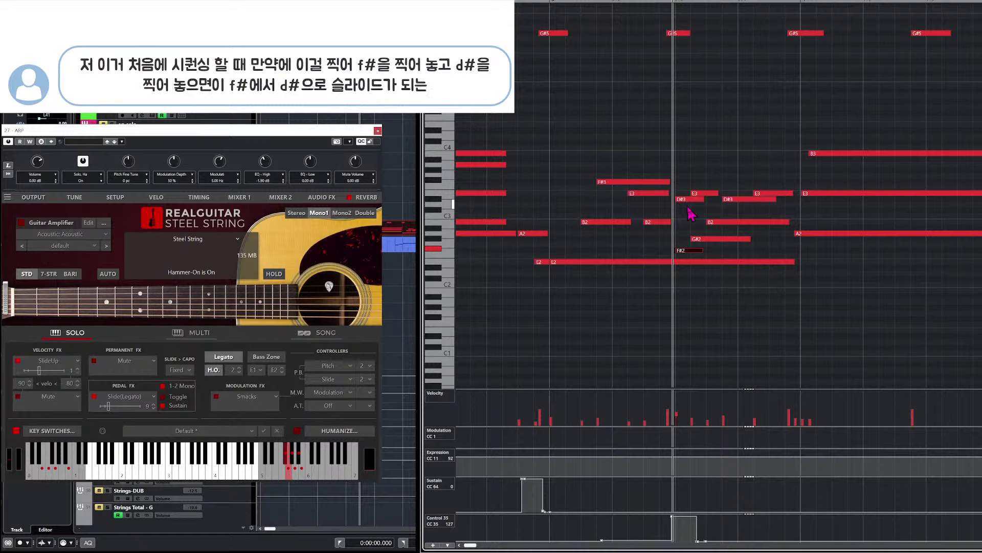
pyautogui.keyDown('shift'); pyautogui.click(698, 238); pyautogui.keyUp('shift')
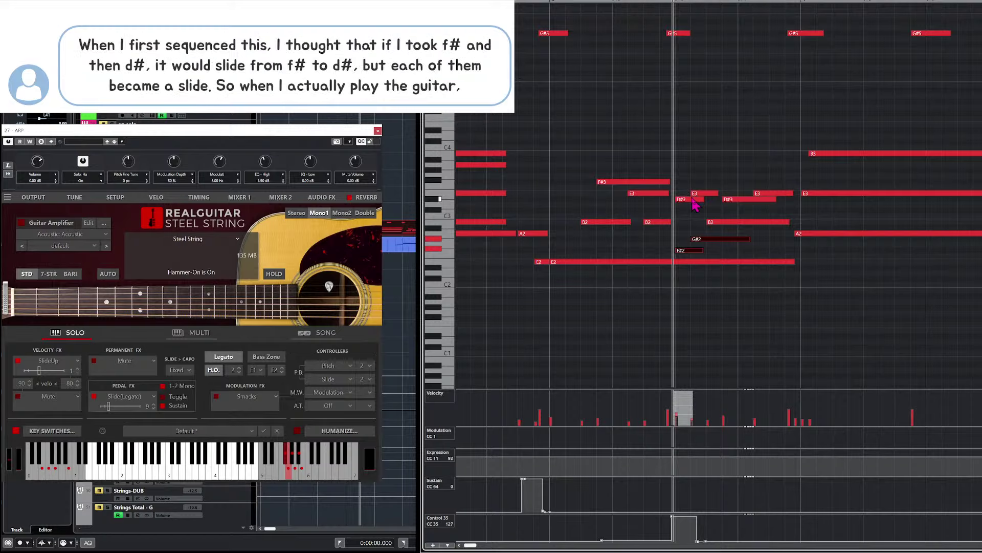
pyautogui.click(678, 174)
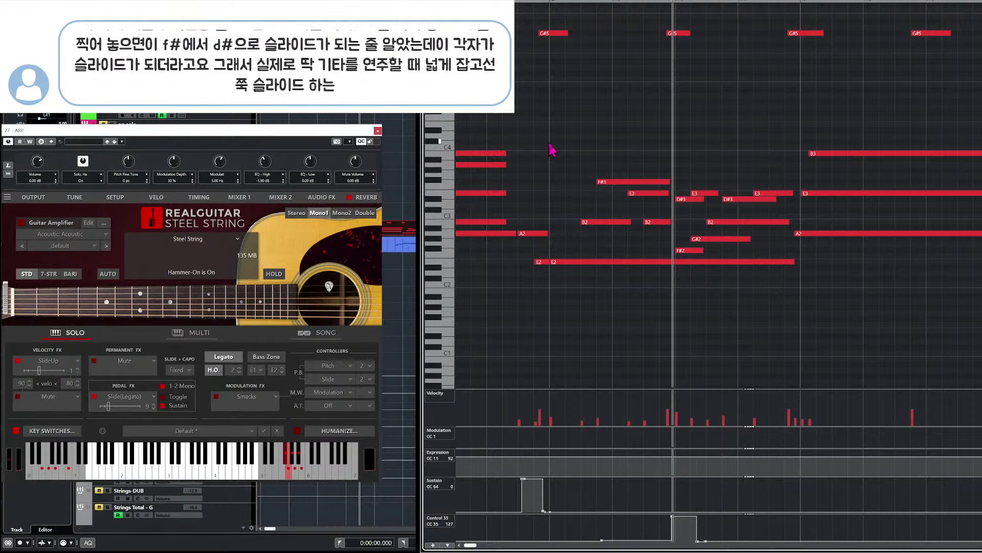
# Play the double-slide passage through the held A2, E3 and B3 chord into the next phrase.
pyautogui.press('space')
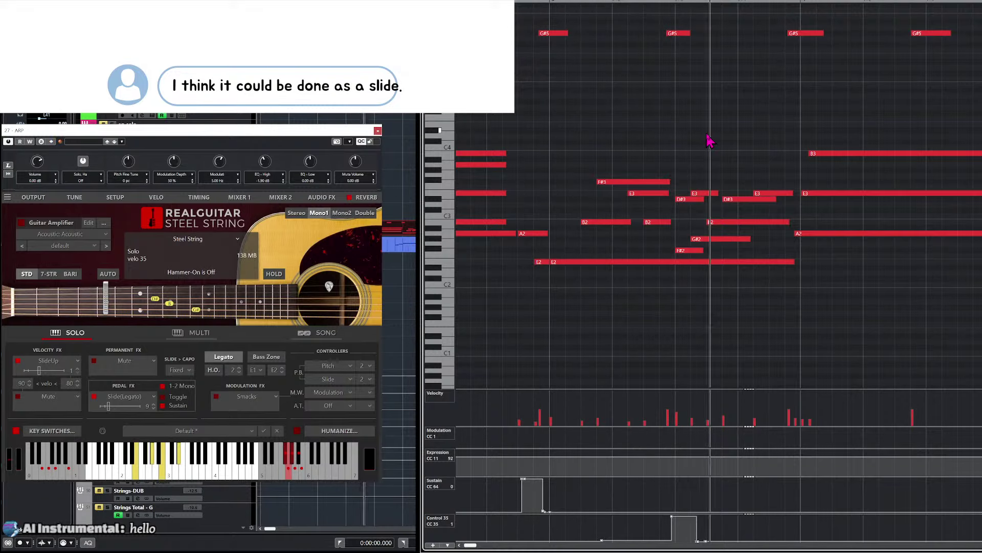
pyautogui.hscroll(1, 696, 153)
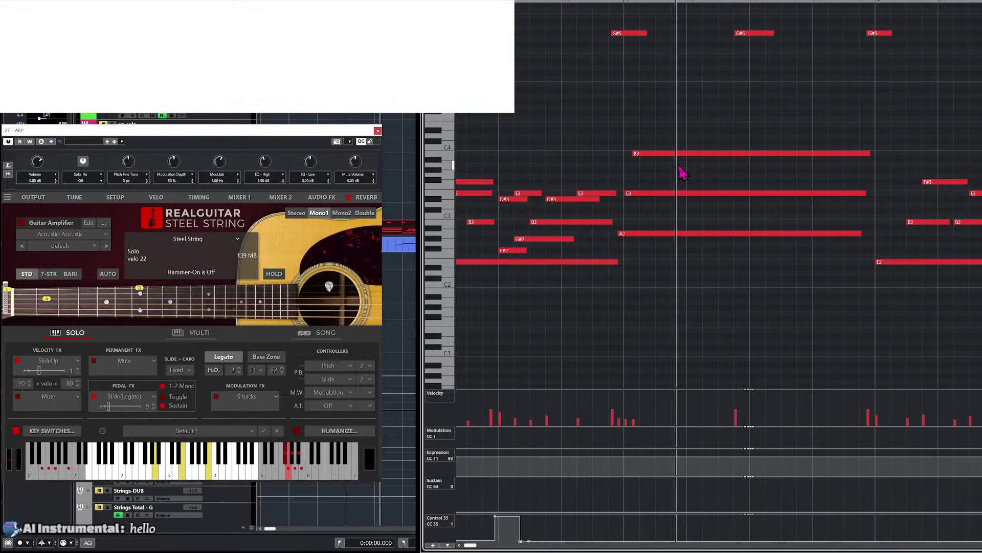
pyautogui.press('g')
pyautogui.press('h')
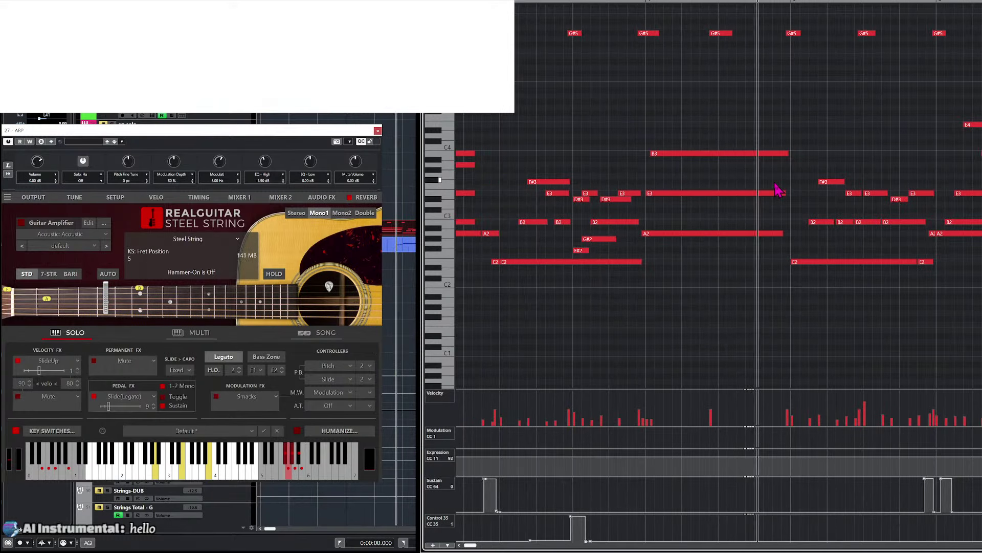
pyautogui.press('h')
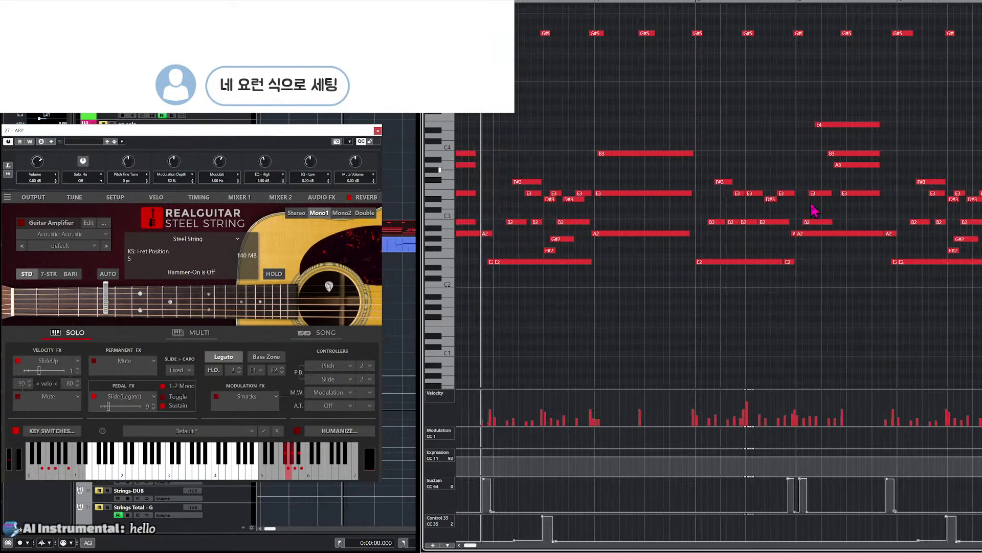
# Examine the repeated arpeggio phrases in the following bars by selecting their note groups.
pyautogui.moveTo(746, 95); pyautogui.dragTo(849, 291)
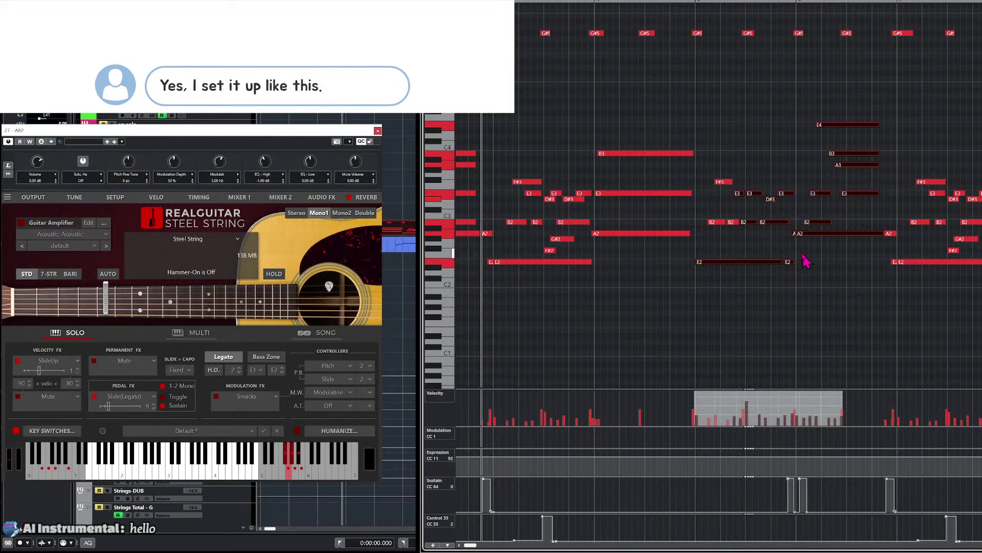
pyautogui.moveTo(706, 121); pyautogui.dragTo(767, 266)
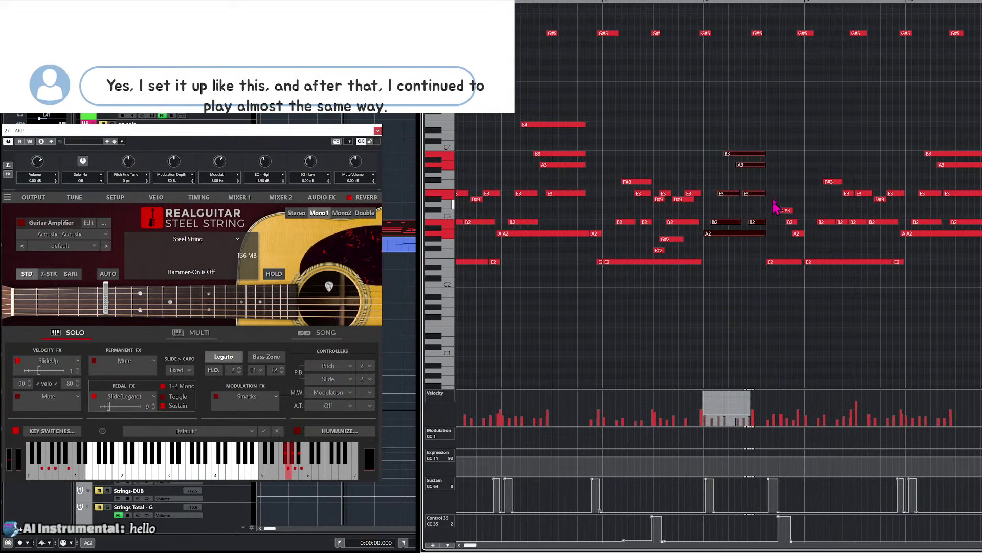
pyautogui.click(786, 179)
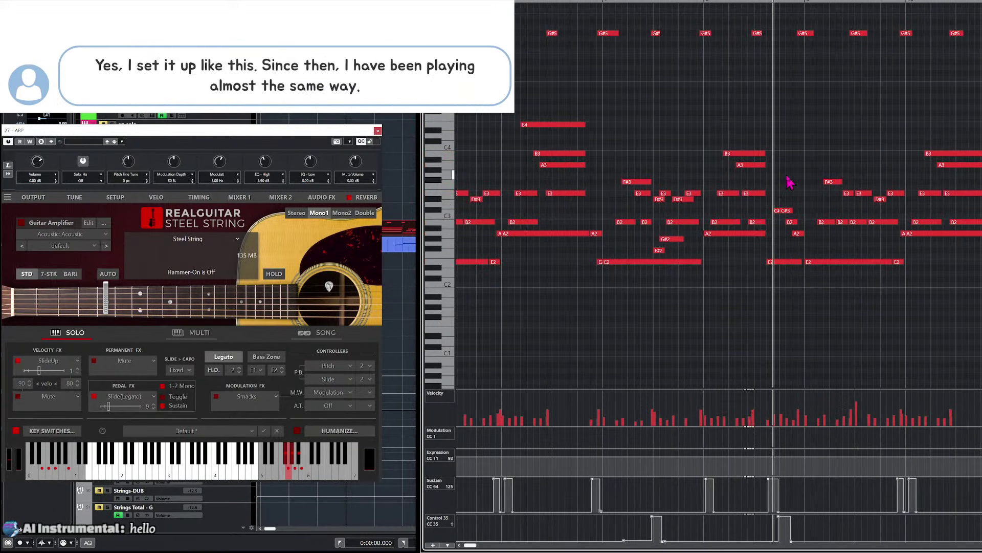
# Select the notes of the C#3 slide and the C#3-to-B2 hammering, and play the passage from the preceding A2 chord.
pyautogui.press('h')
pyautogui.press('h')
pyautogui.press('h')
pyautogui.click(531, 254)
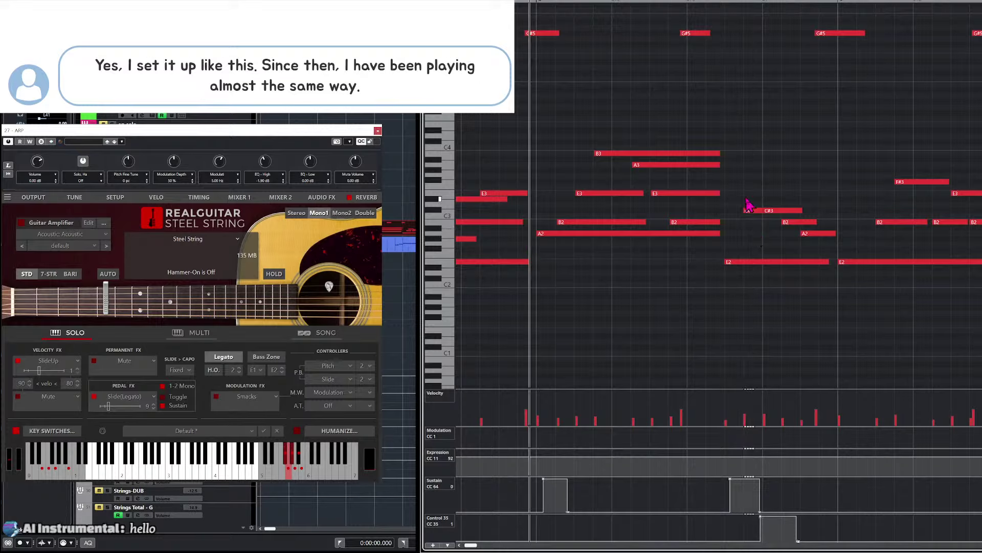
pyautogui.moveTo(743, 190); pyautogui.dragTo(761, 288)
pyautogui.moveTo(775, 178); pyautogui.dragTo(788, 236)
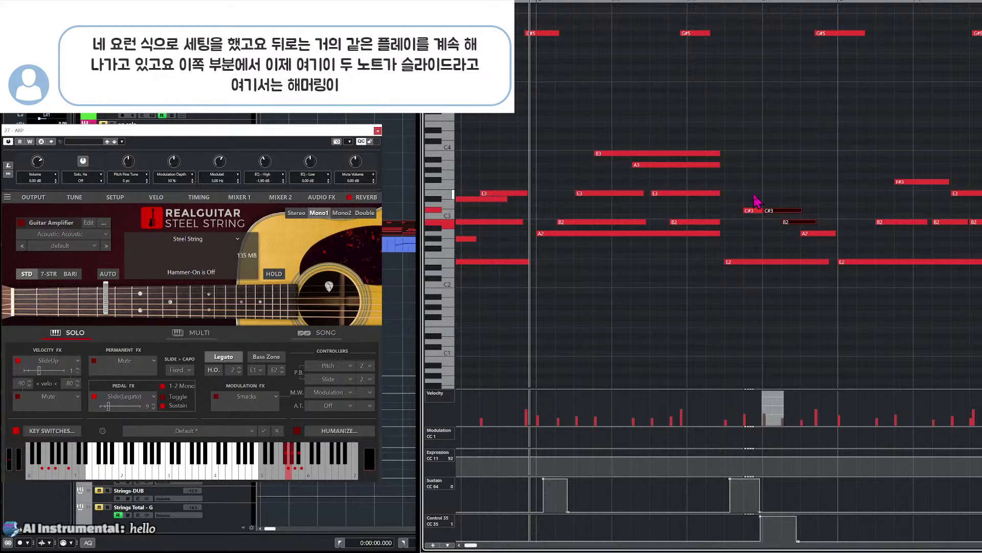
pyautogui.press('space')
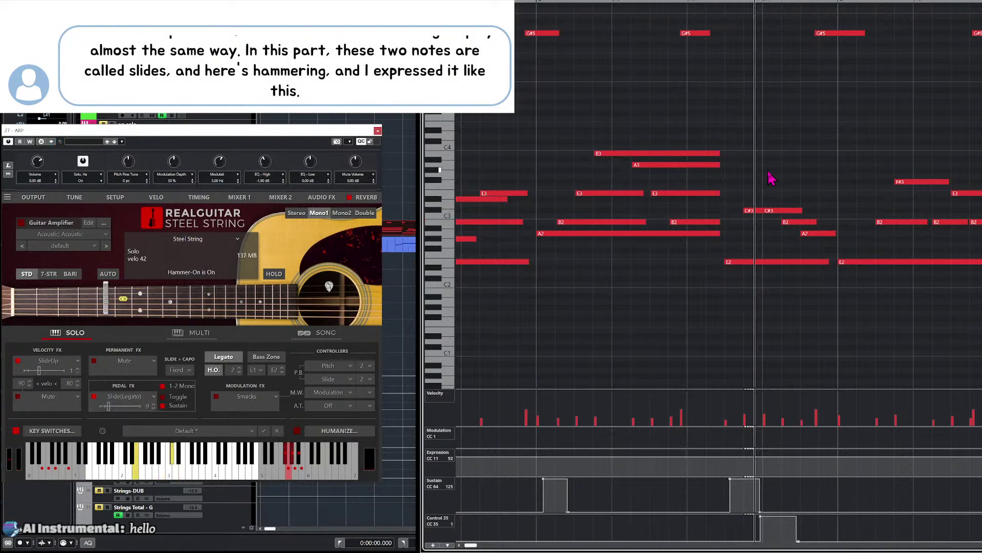
pyautogui.press('space')
# Examine the short slide by selecting the first C#3 note together with the E2 bass note beneath it.
pyautogui.moveTo(755, 268); pyautogui.dragTo(744, 201)
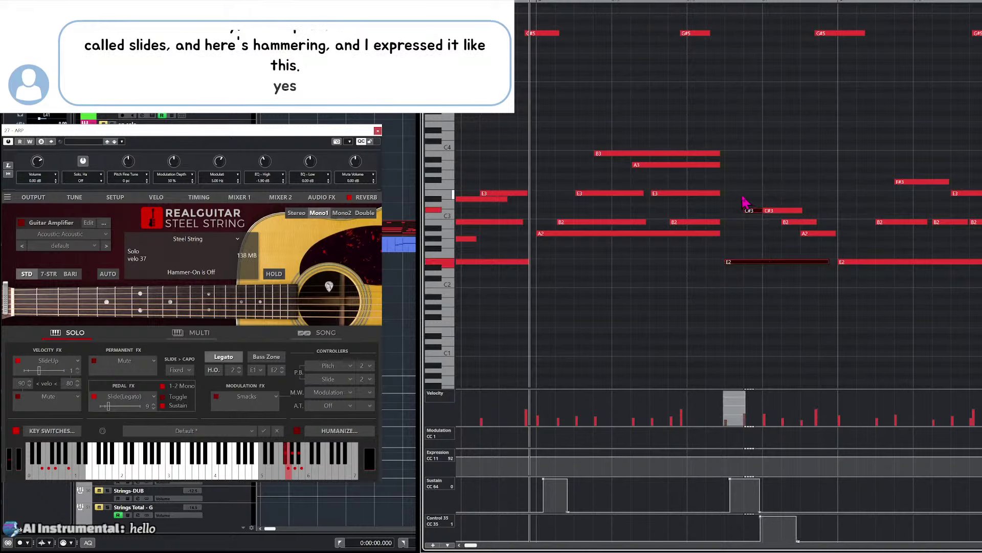
pyautogui.click(745, 244)
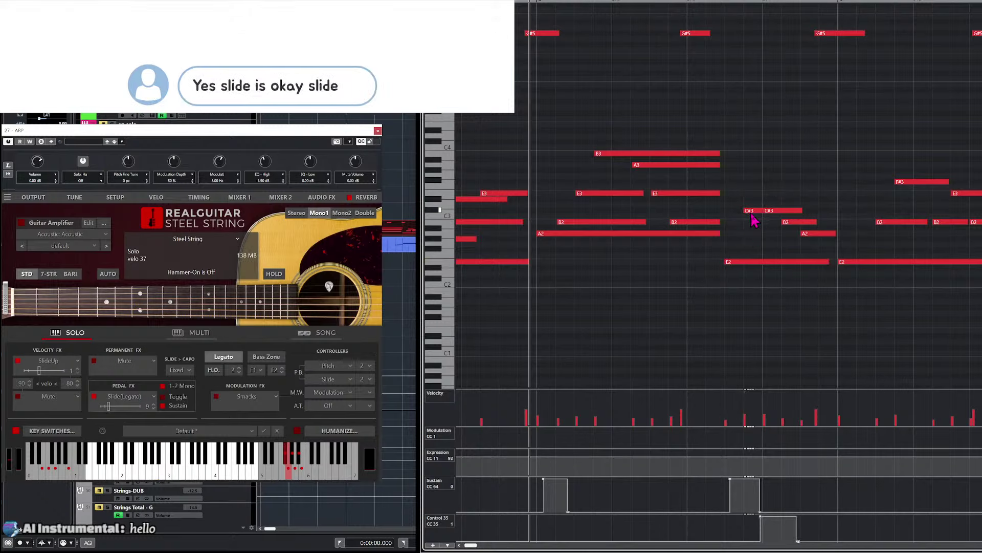
pyautogui.moveTo(751, 267); pyautogui.dragTo(747, 208)
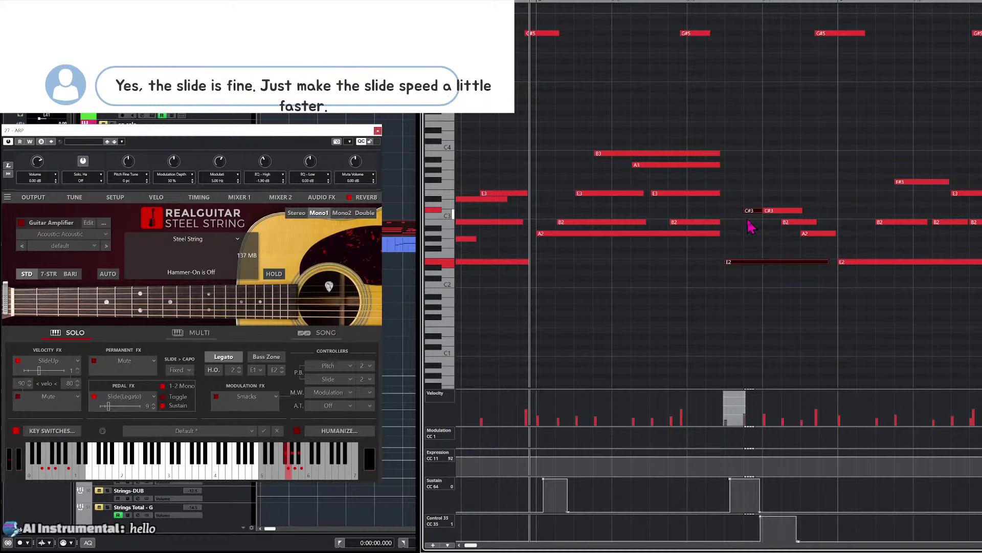
pyautogui.moveTo(753, 277); pyautogui.dragTo(752, 279)
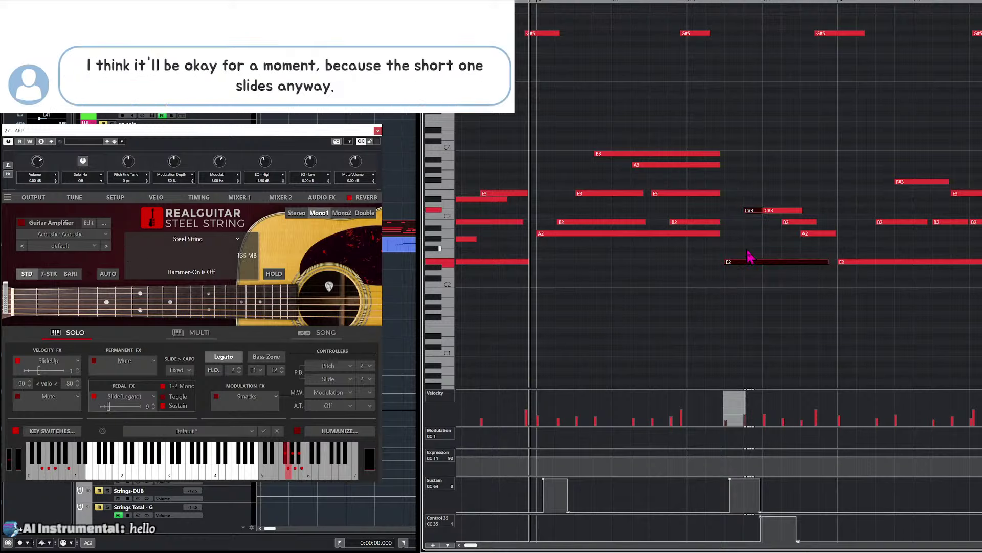
pyautogui.moveTo(741, 182); pyautogui.dragTo(758, 280)
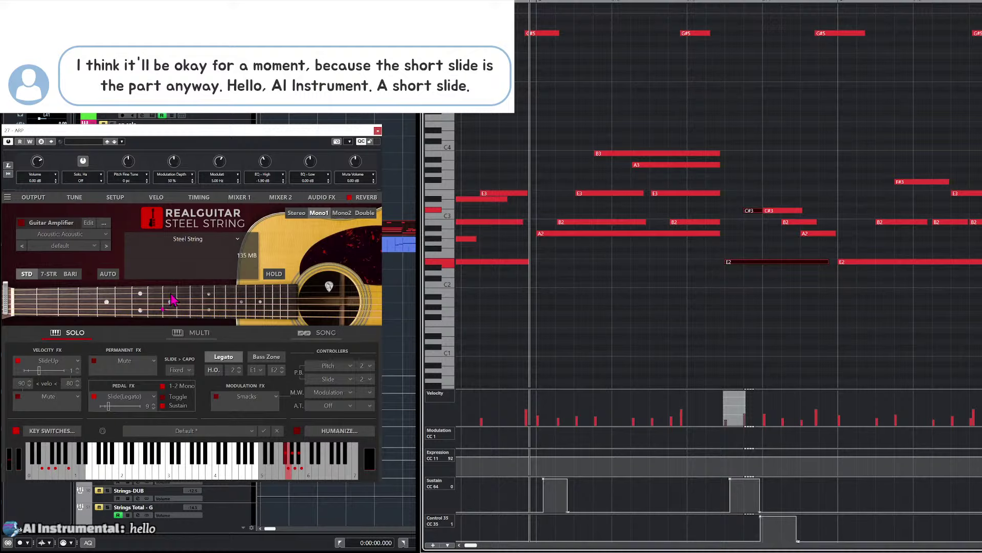
# Play the arpeggio from the short C#3 slide through to the end of the part.
pyautogui.moveTo(109, 412)
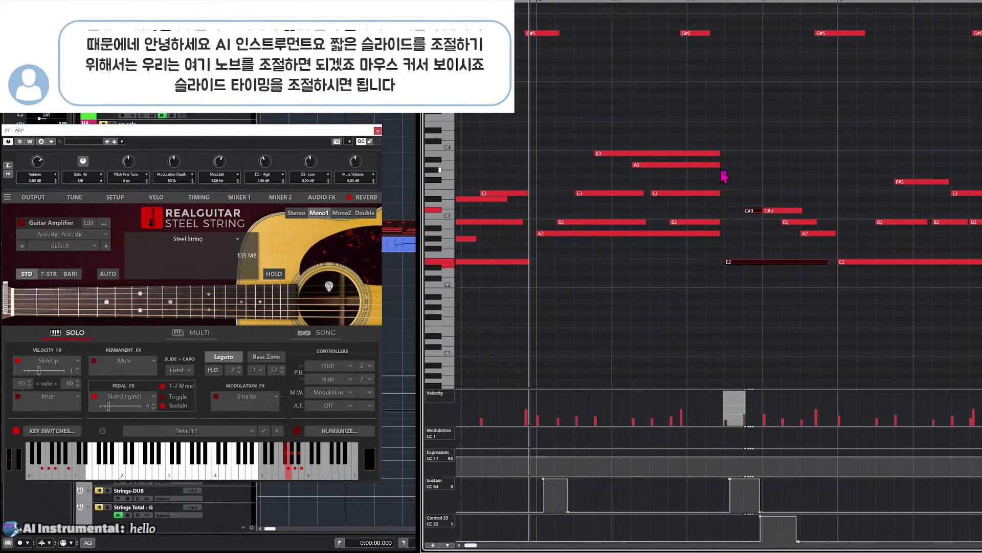
pyautogui.click(755, 174)
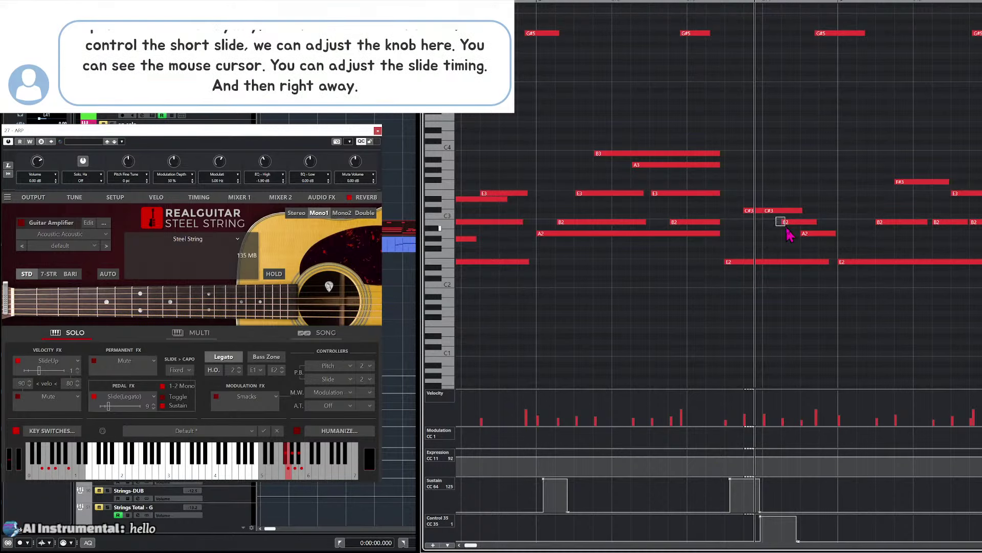
pyautogui.press('space')
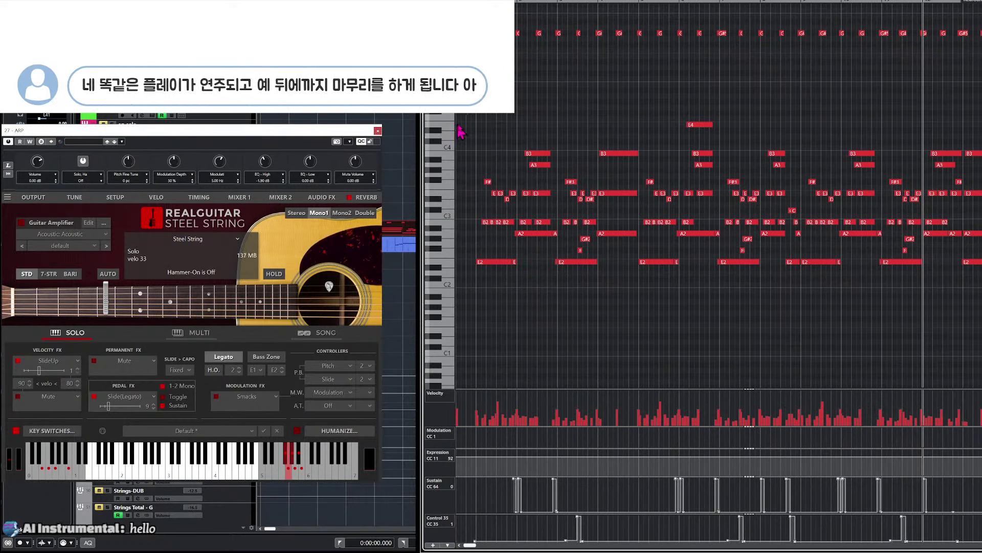
# Examine the first chord's arpeggio phrase by selecting its notes between E2 and F#3.
pyautogui.moveTo(480, 169); pyautogui.dragTo(517, 278)
pyautogui.click(502, 142)
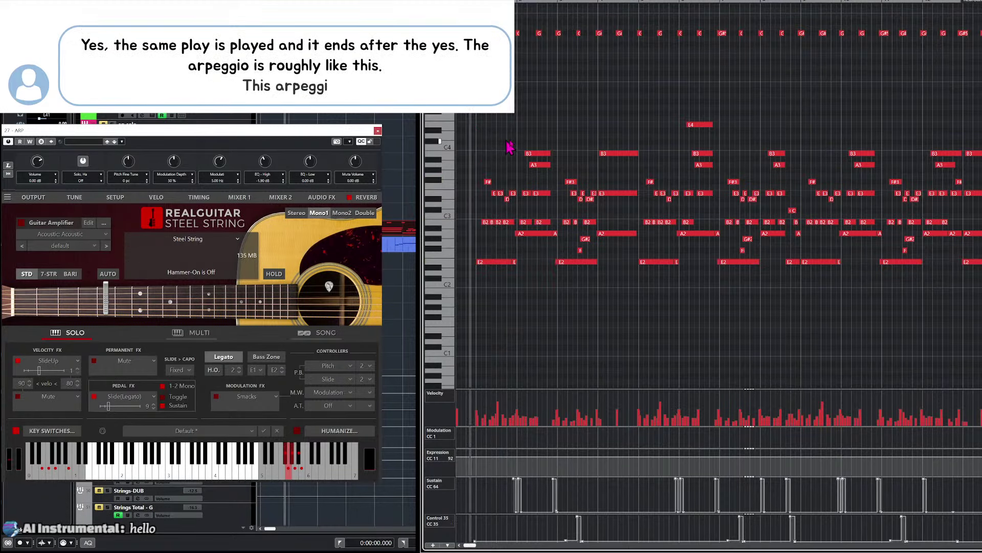
pyautogui.press('h')
pyautogui.press('h')
pyautogui.press('h')
pyautogui.press('h')
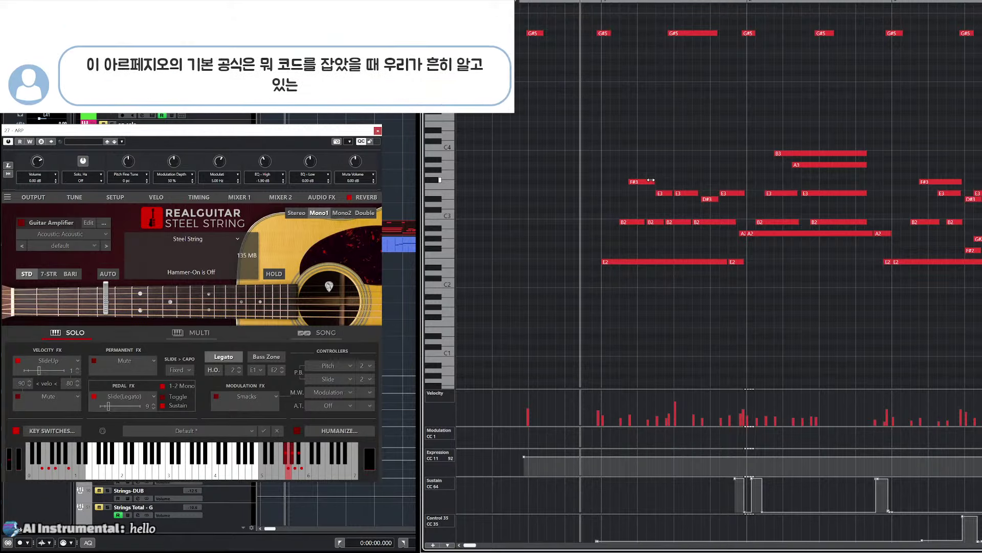
pyautogui.moveTo(619, 176); pyautogui.dragTo(729, 309)
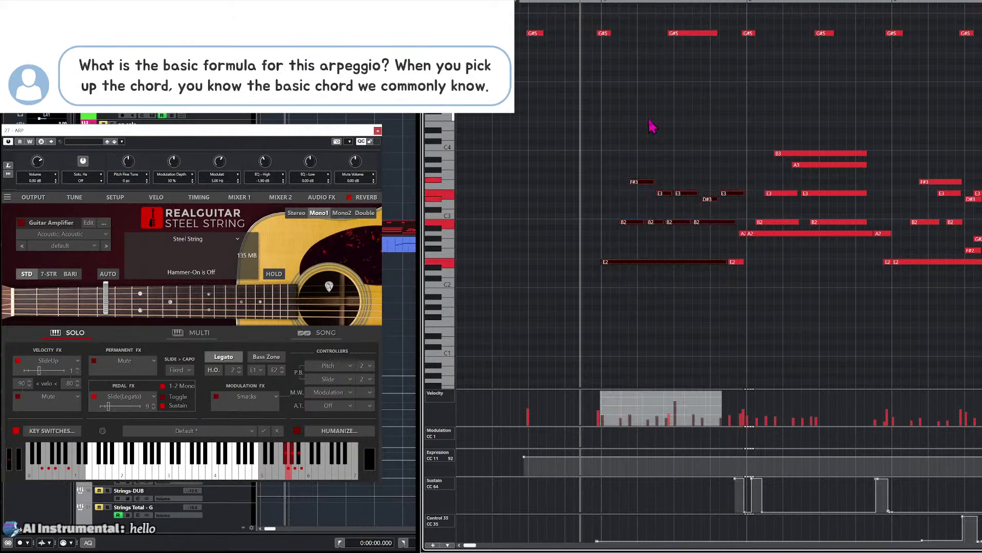
pyautogui.click(651, 125)
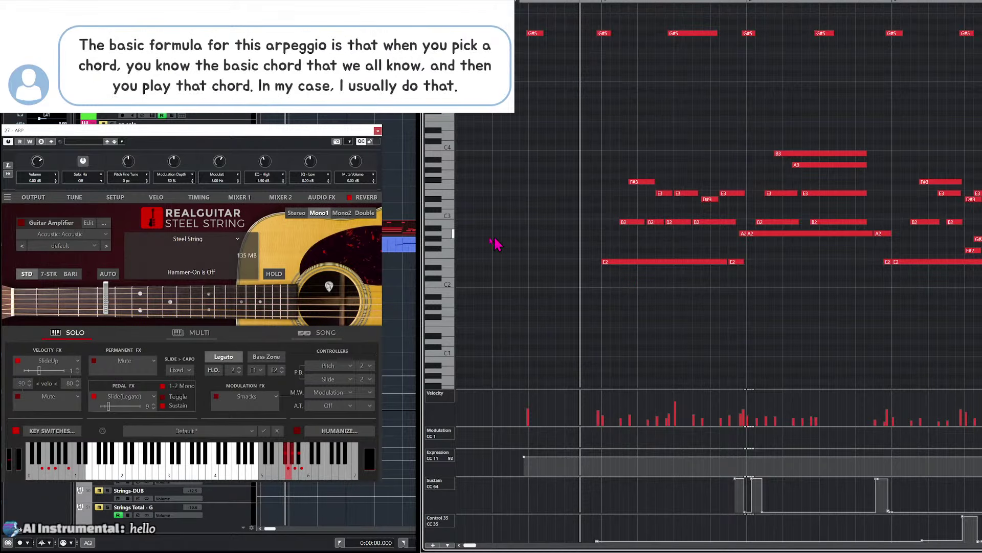
# Draw a C chord of C3, E3 and G3 in the empty space before the first phrase.
pyautogui.hscroll(2, 580, 235)
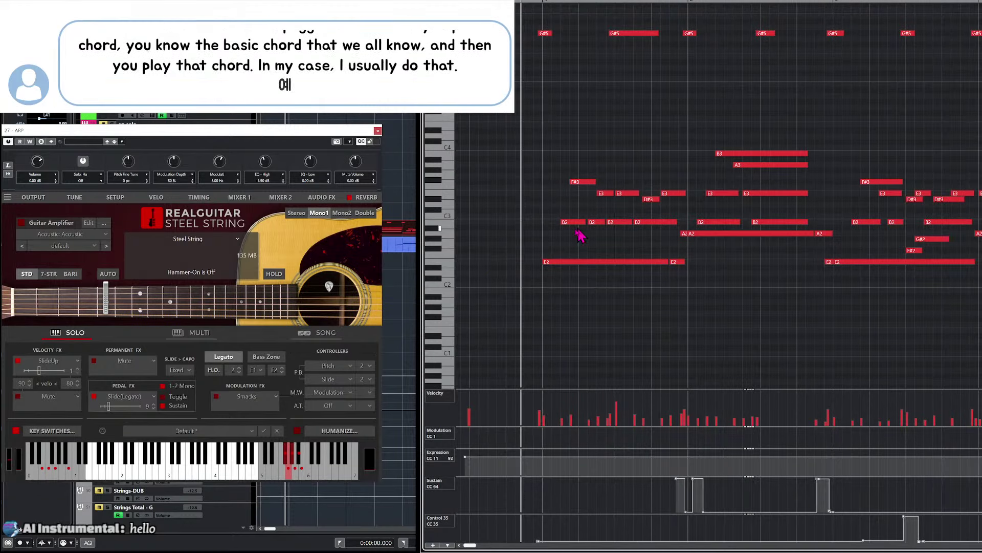
pyautogui.hscroll(-2, 628, 256)
pyautogui.click(537, 214)
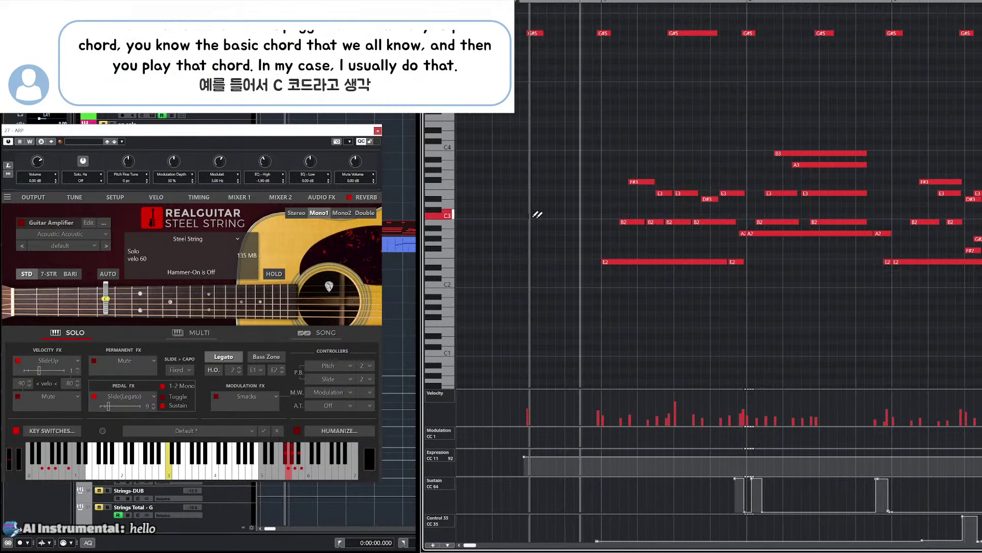
pyautogui.click(531, 187)
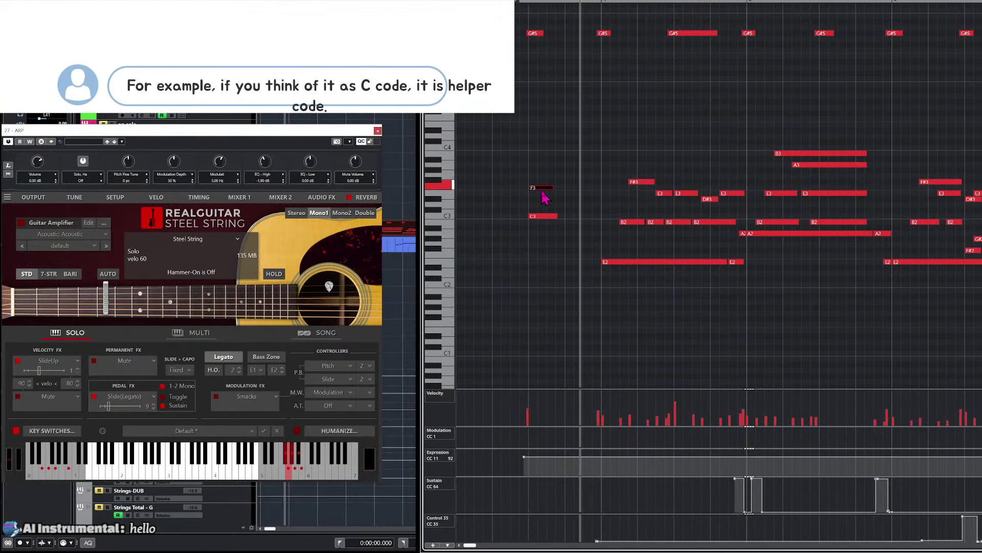
pyautogui.moveTo(528, 156); pyautogui.dragTo(554, 239)
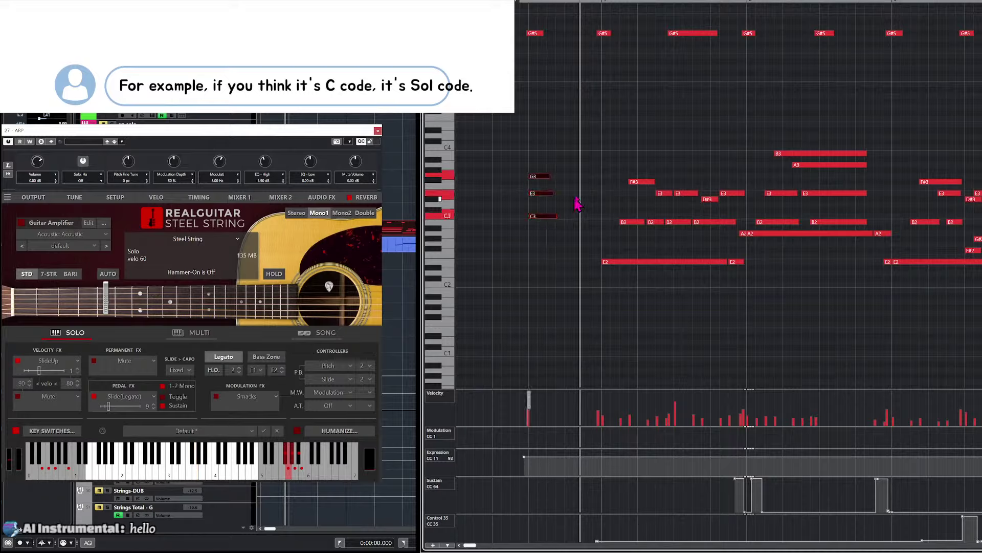
# Turn the C chord into a rising arpeggio of C3, G3, C4 and E4 by removing E3 and staggering the notes.
pyautogui.click(535, 193)
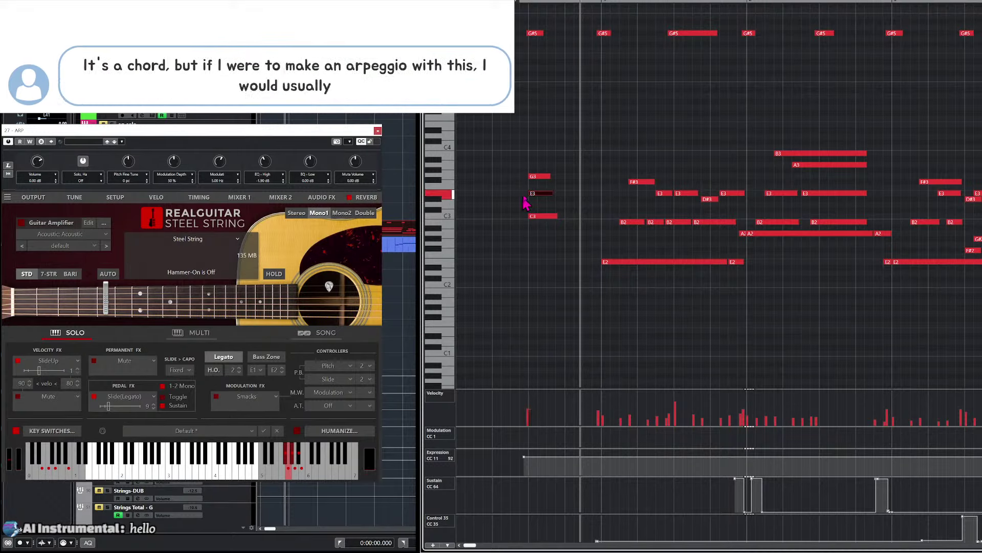
pyautogui.press('Delete')
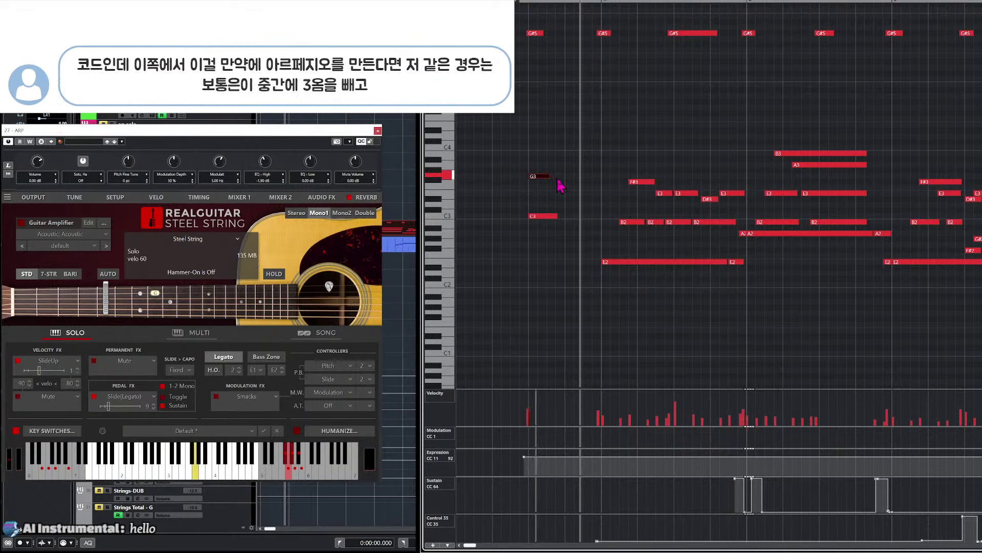
pyautogui.moveTo(537, 177)
pyautogui.mouseDown()
pyautogui.moveTo(556, 180)
pyautogui.moveTo(541, 177)
pyautogui.moveTo(568, 147)
pyautogui.mouseUp()
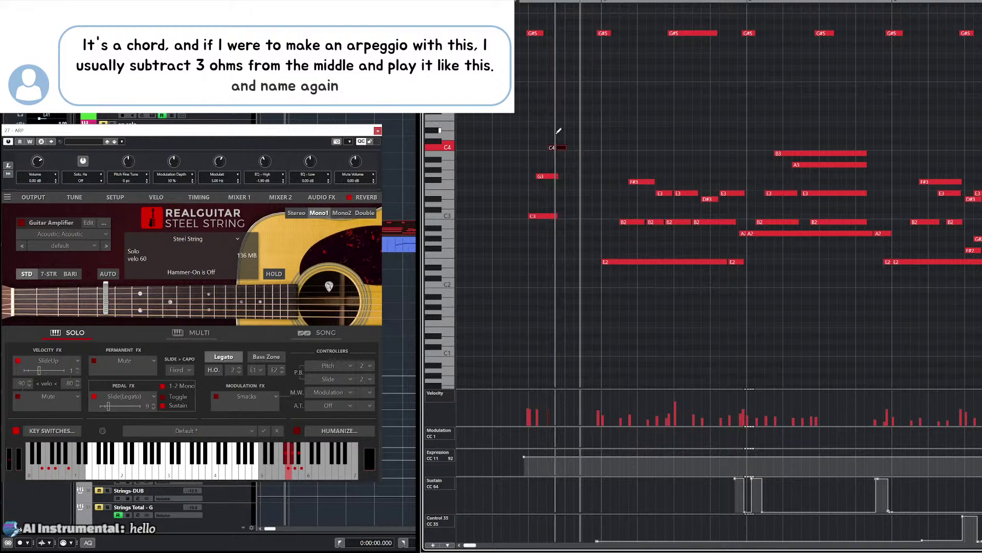
pyautogui.click(558, 136)
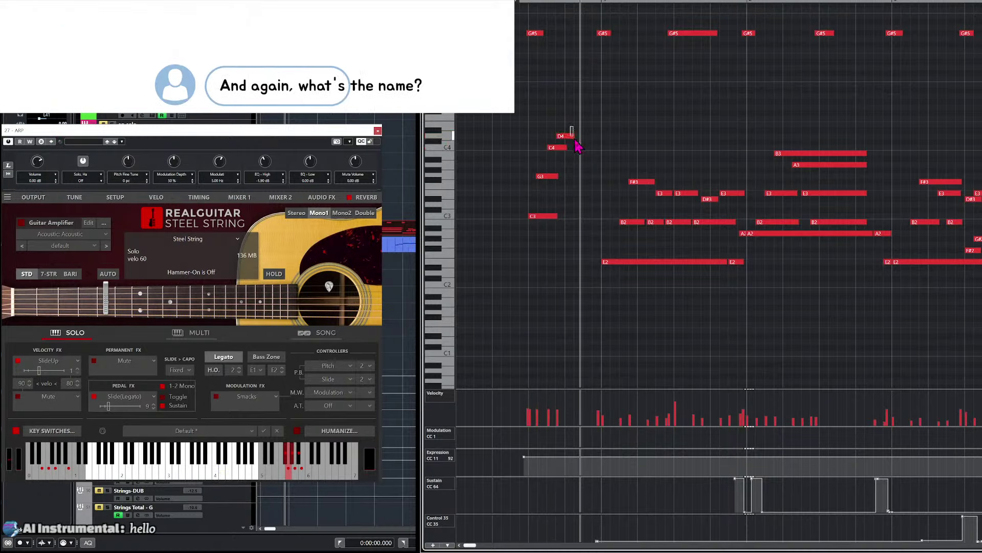
pyautogui.moveTo(576, 143); pyautogui.dragTo(579, 131)
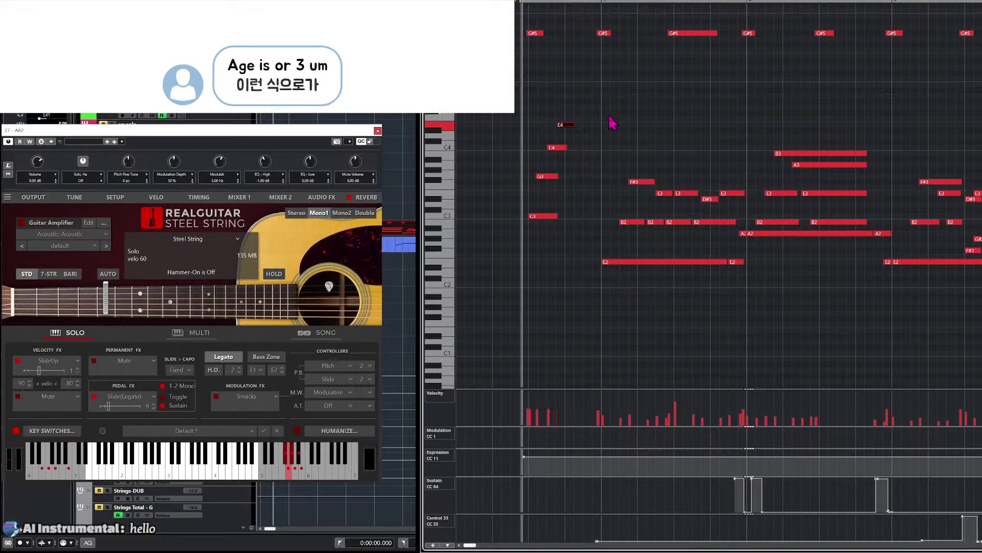
# Play the example C arpeggio and select its four notes.
pyautogui.press('space')
pyautogui.press('space')
pyautogui.moveTo(533, 109); pyautogui.dragTo(568, 264)
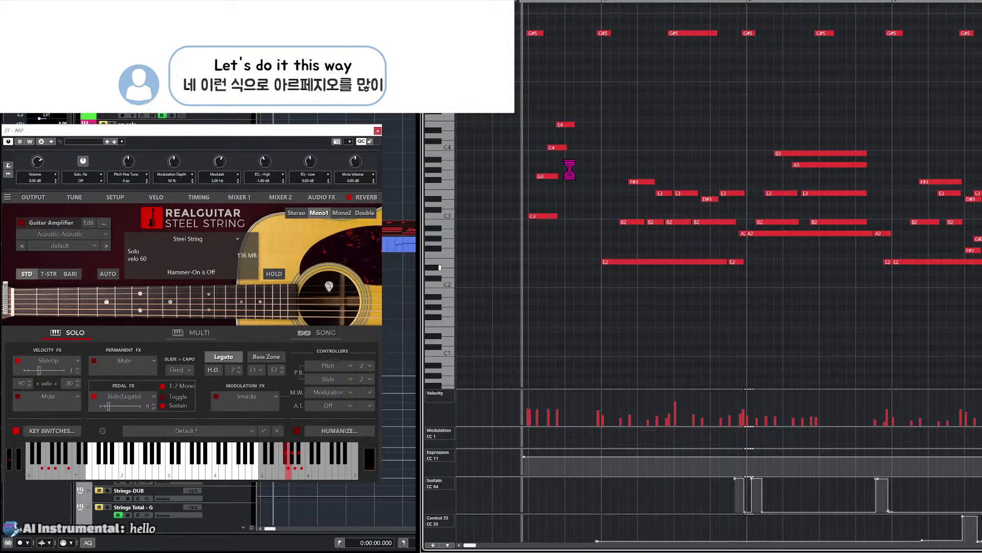
pyautogui.moveTo(533, 113); pyautogui.dragTo(571, 239)
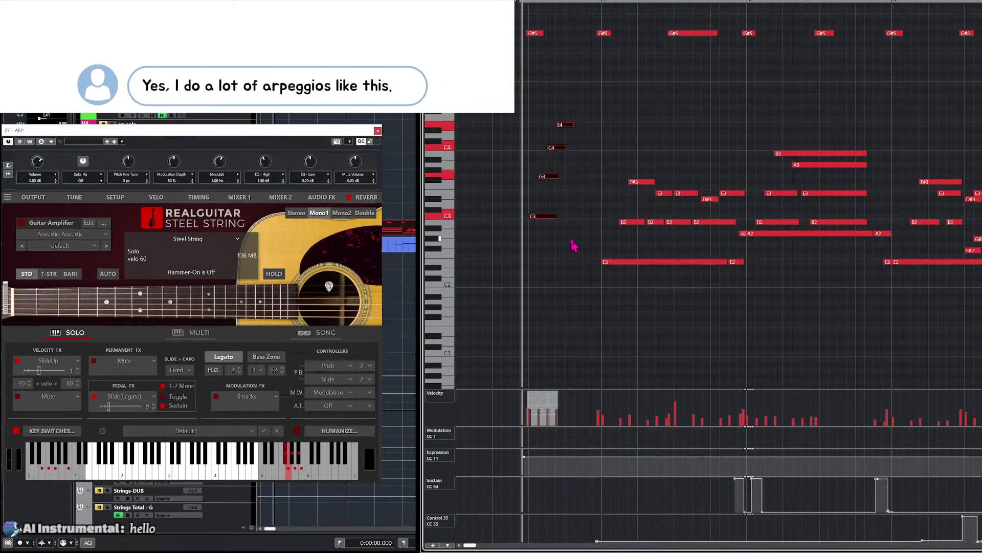
# Examine the opening of the second chord's arpeggio by selecting its A2 bass note and the following B2.
pyautogui.moveTo(768, 210); pyautogui.dragTo(778, 251)
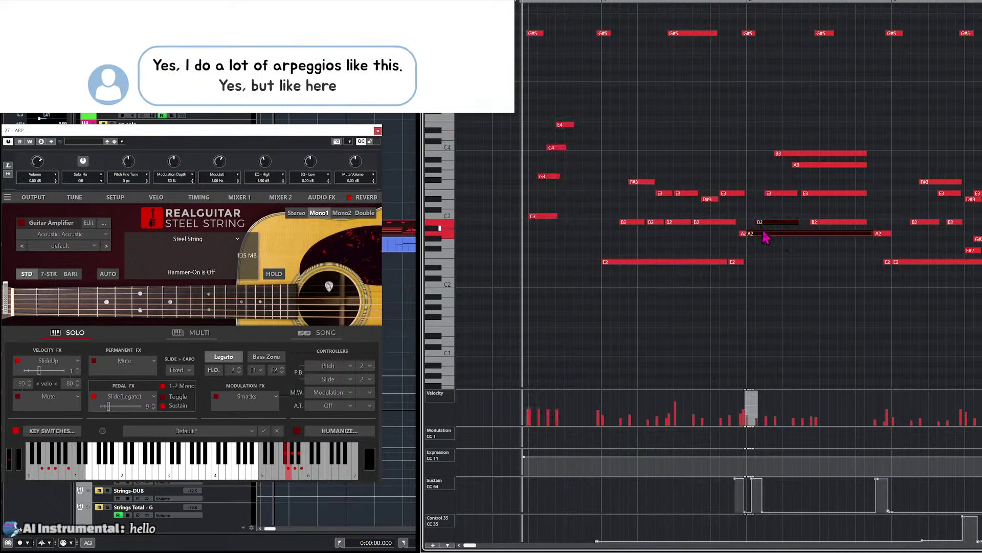
pyautogui.click(763, 241)
pyautogui.click(763, 233)
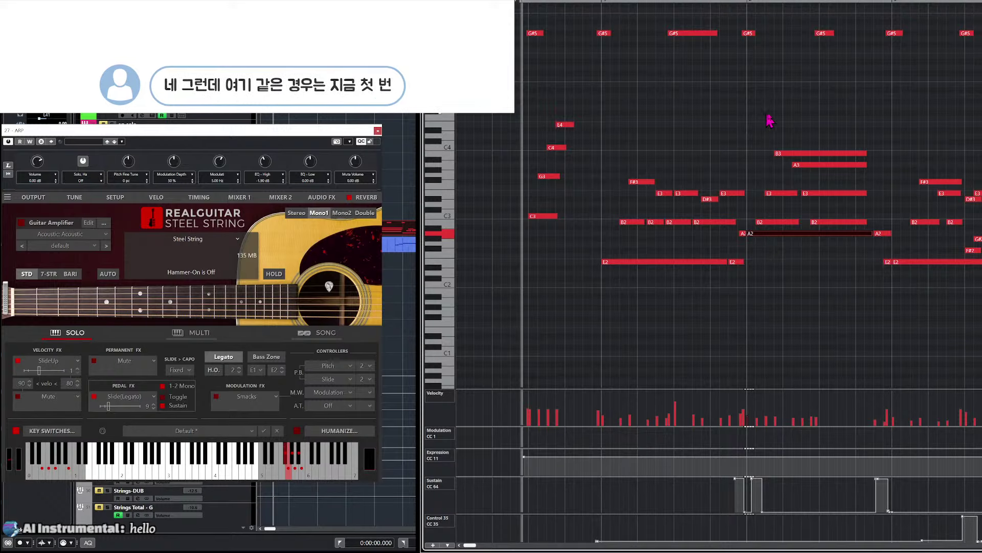
pyautogui.click(772, 223)
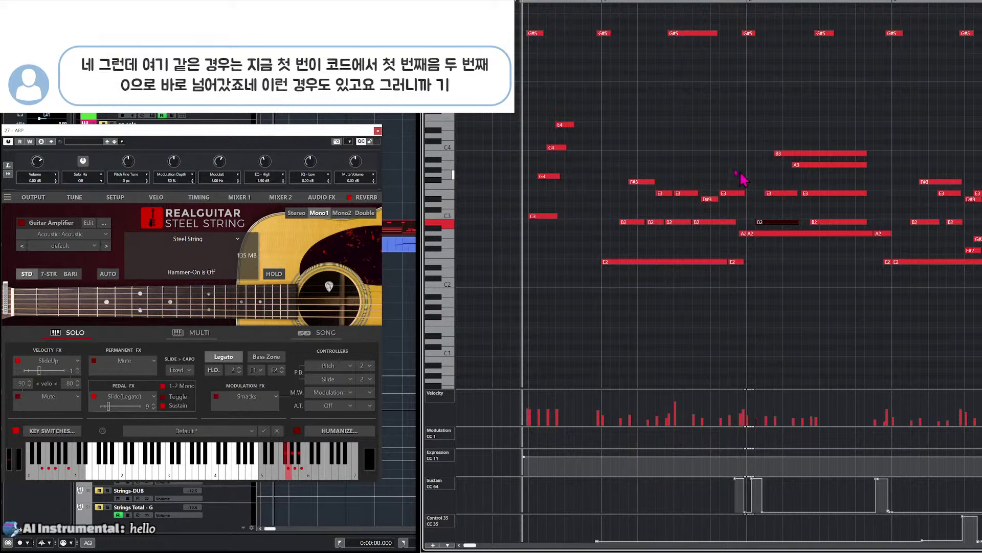
pyautogui.click(621, 140)
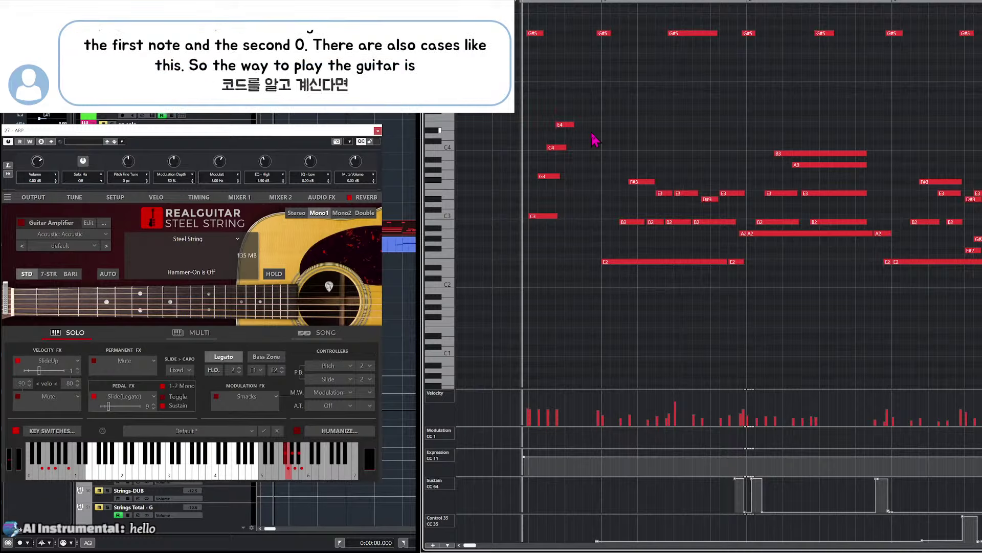
# Delete the four example C arpeggio notes in front of the first phrase.
pyautogui.moveTo(558, 185); pyautogui.dragTo(573, 248)
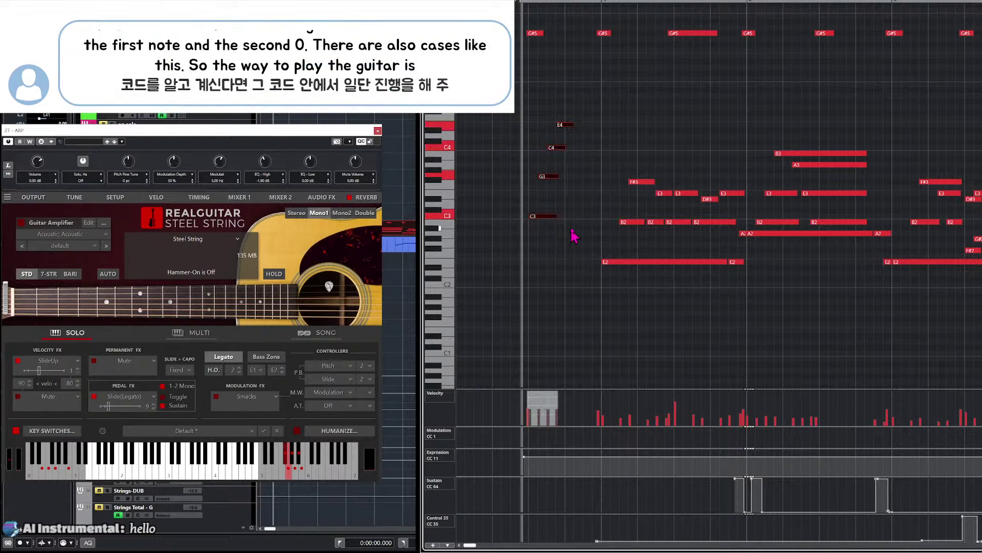
pyautogui.press('Delete')
pyautogui.click(593, 163)
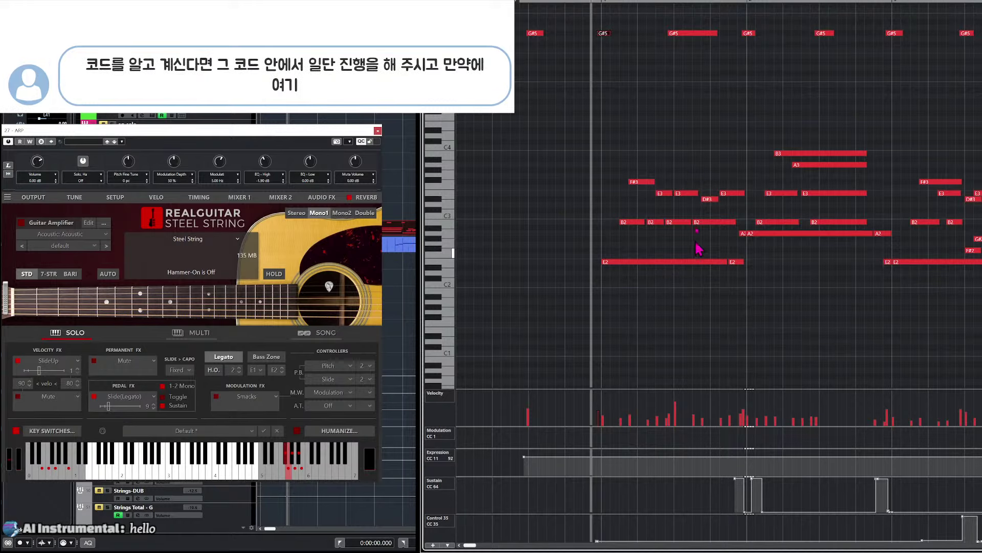
# Examine how the first phrase is built by selecting all its notes, its upper line and its B2 chord notes.
pyautogui.moveTo(613, 154); pyautogui.dragTo(737, 307)
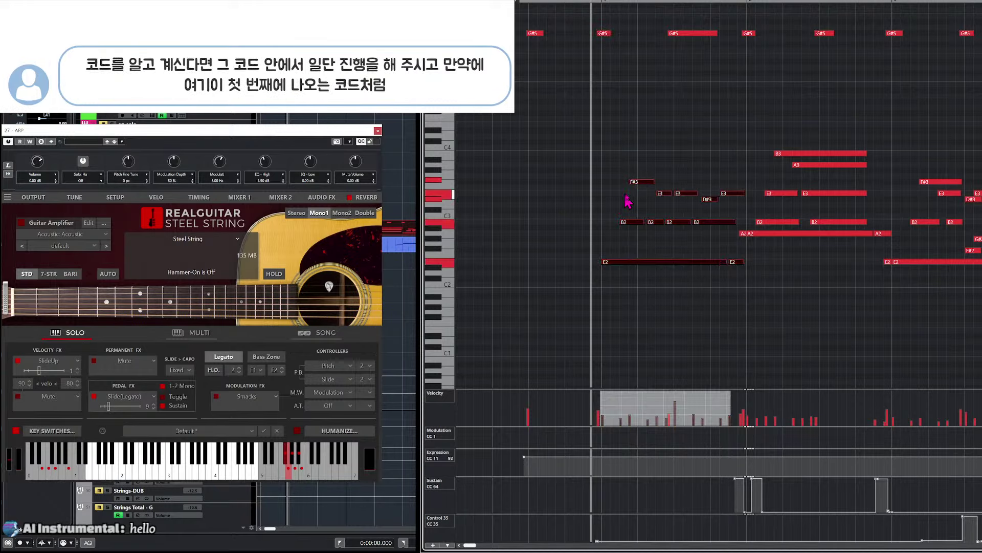
pyautogui.moveTo(628, 167); pyautogui.dragTo(748, 213)
pyautogui.click(628, 166)
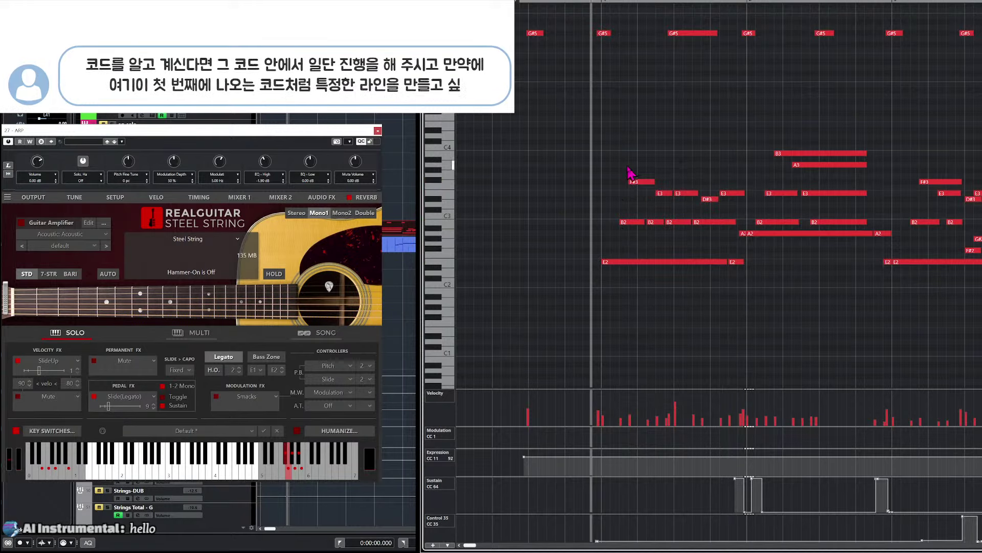
pyautogui.moveTo(633, 170); pyautogui.dragTo(736, 206)
pyautogui.moveTo(611, 208); pyautogui.dragTo(724, 241)
# Play the first phrase and select its main upper line of F#3, E3 and D#3 notes.
pyautogui.click(669, 179)
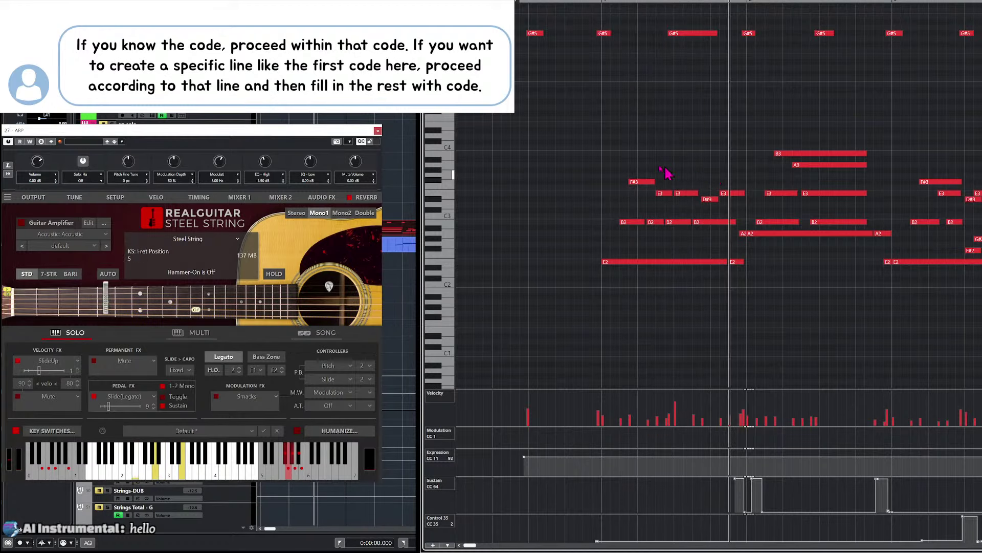
pyautogui.press('space')
pyautogui.moveTo(637, 157); pyautogui.dragTo(744, 218)
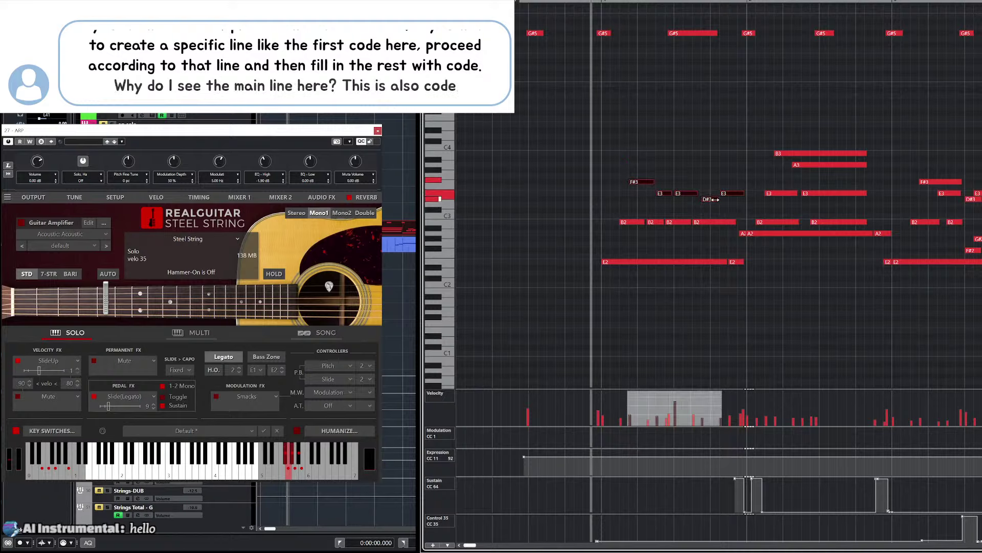
pyautogui.click(675, 189)
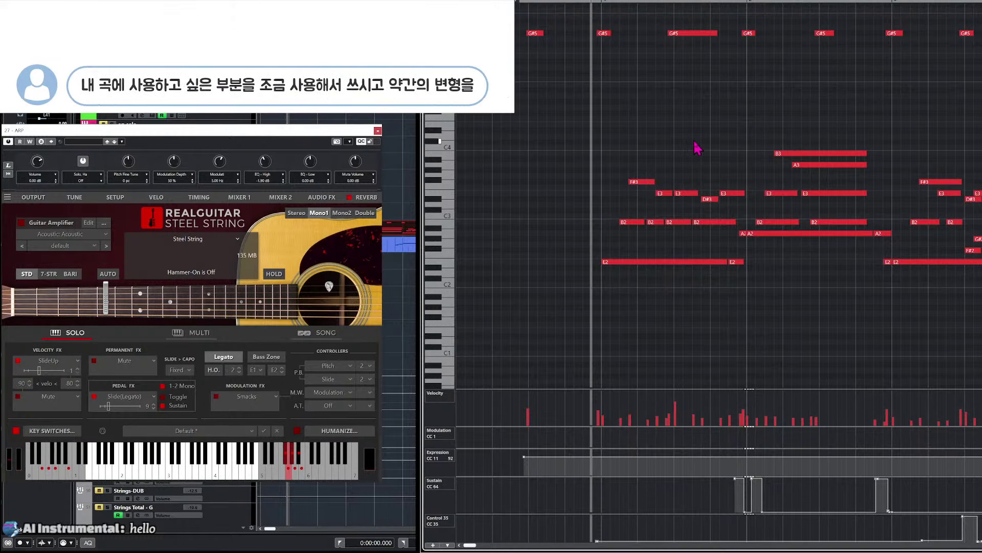
# Examine the arpeggio from its first phrase to the entire part, together with the CC 64 and CC 35 lanes.
pyautogui.press('h')
pyautogui.press('h')
pyautogui.hscroll(2, 551, 129)
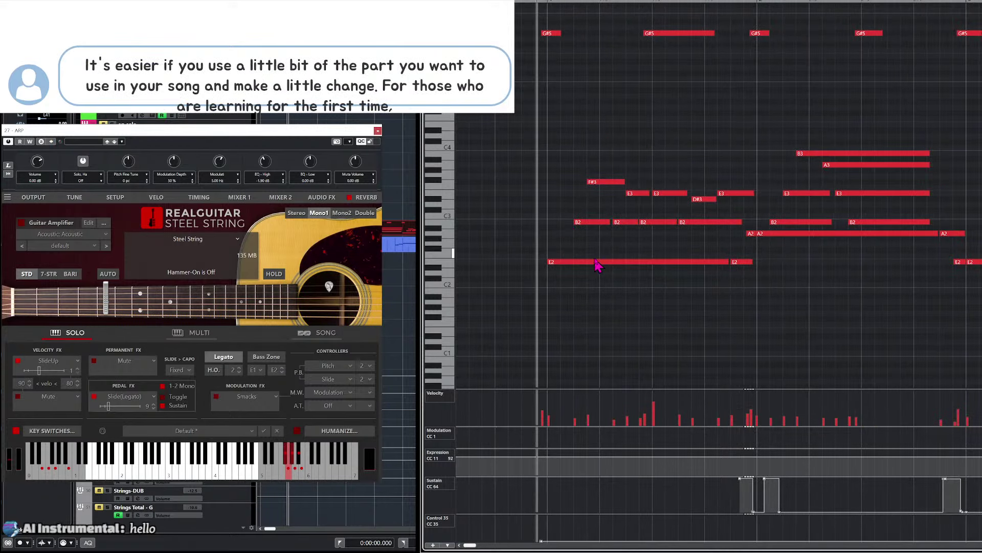
pyautogui.press('g')
pyautogui.press('g')
pyautogui.press('g')
pyautogui.press('g')
pyautogui.press('g')
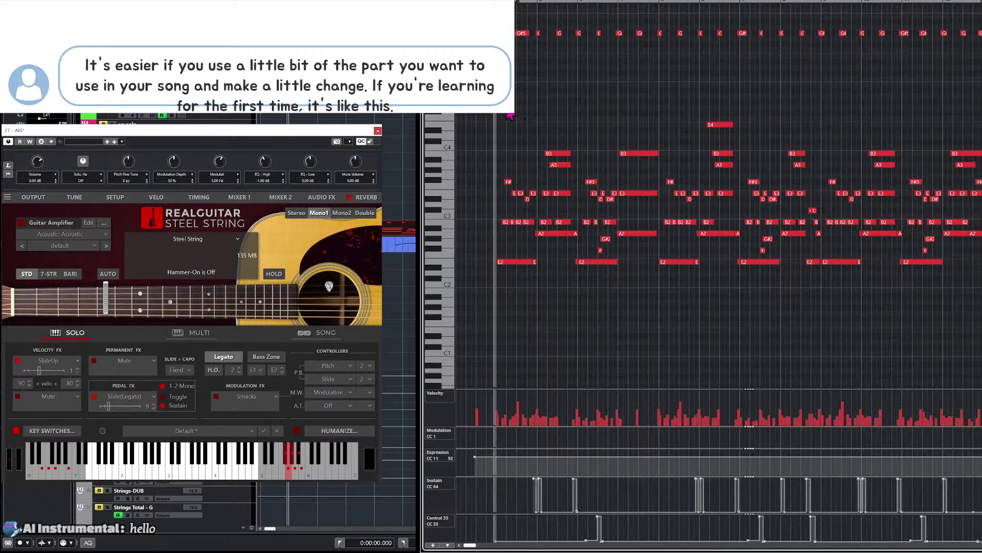
pyautogui.press('g')
pyautogui.press('g')
pyautogui.press('g')
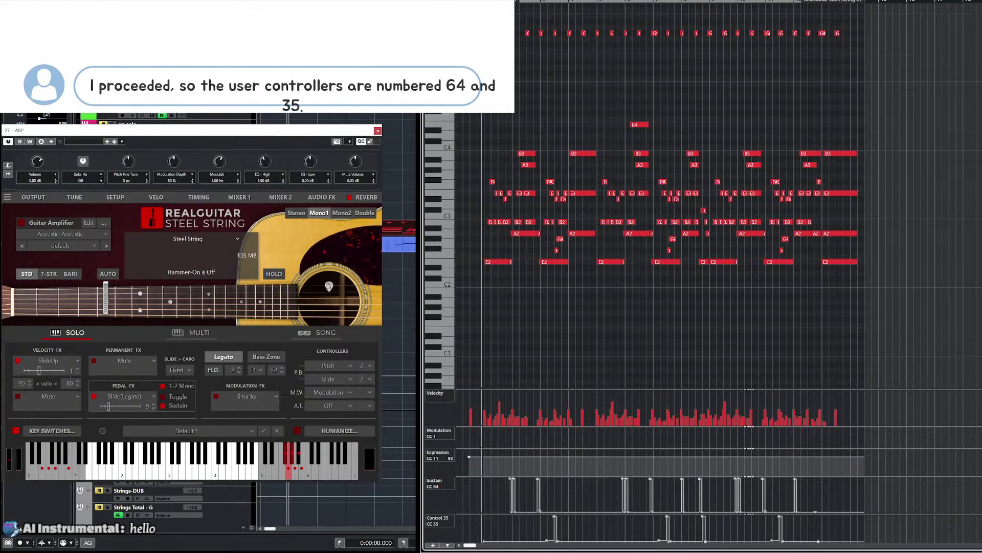
pyautogui.moveTo(483, 76); pyautogui.dragTo(862, 338)
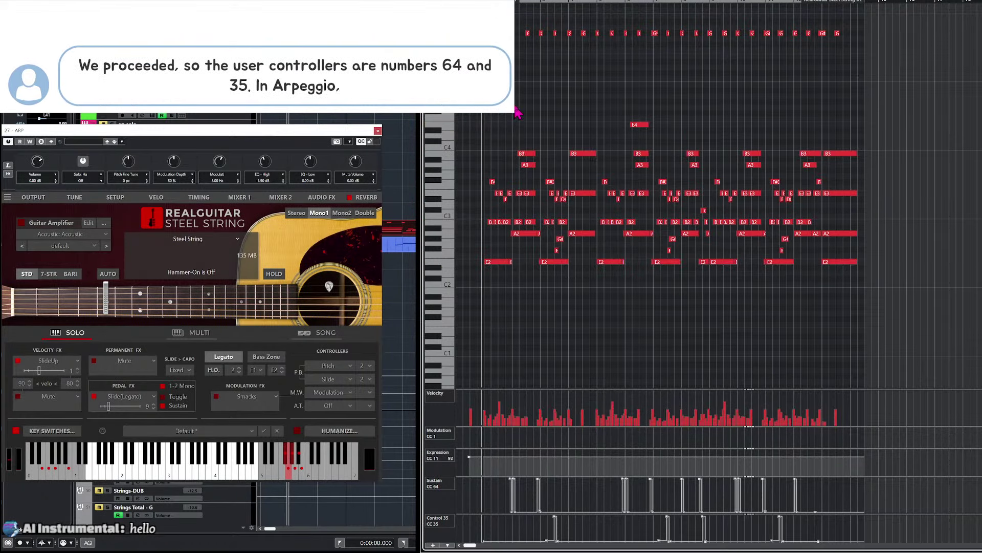
pyautogui.press('h')
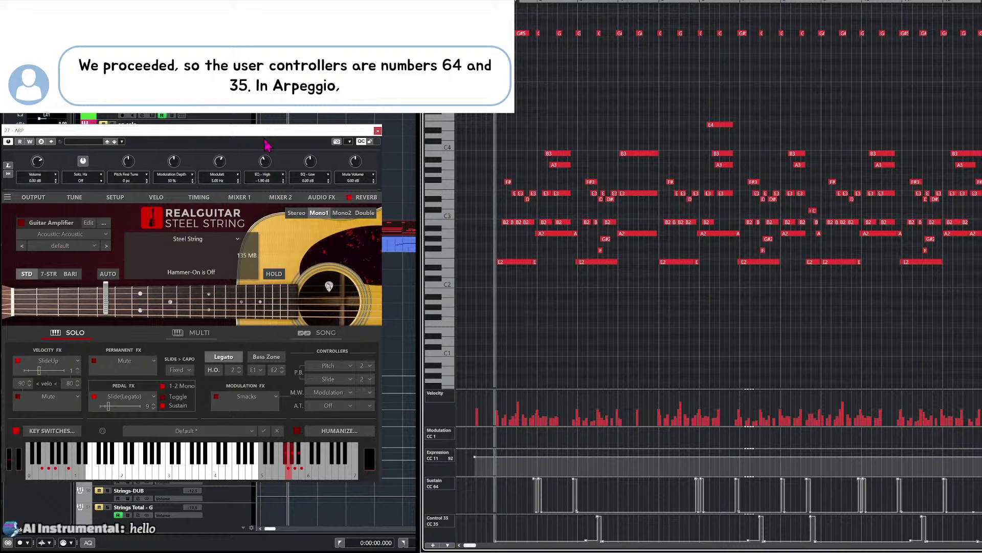
# Close the ARP instrument window, solo the SOLO track and show its part in the note editor.
pyautogui.moveTo(267, 129); pyautogui.dragTo(359, 135)
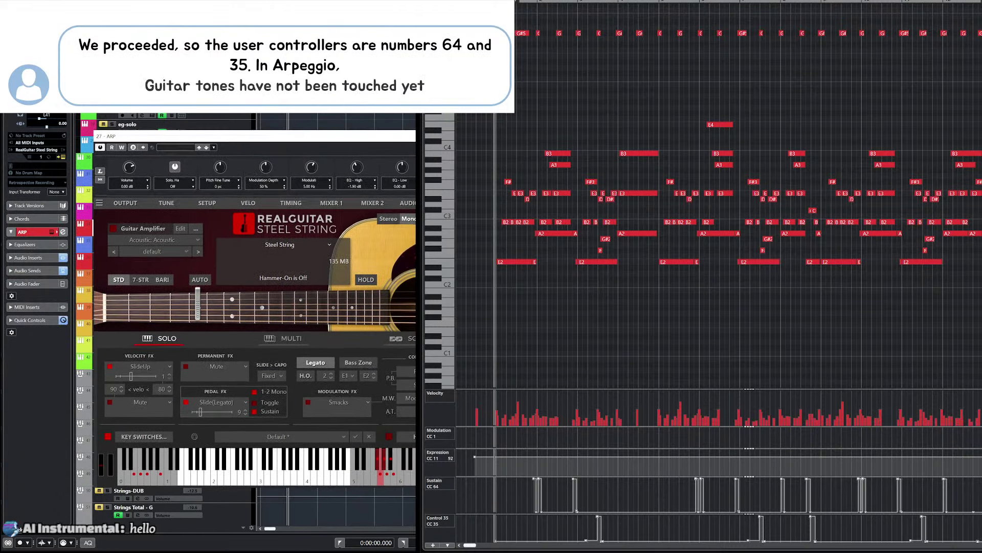
pyautogui.hotkey('ctrl', 'w')
pyautogui.click(338, 244)
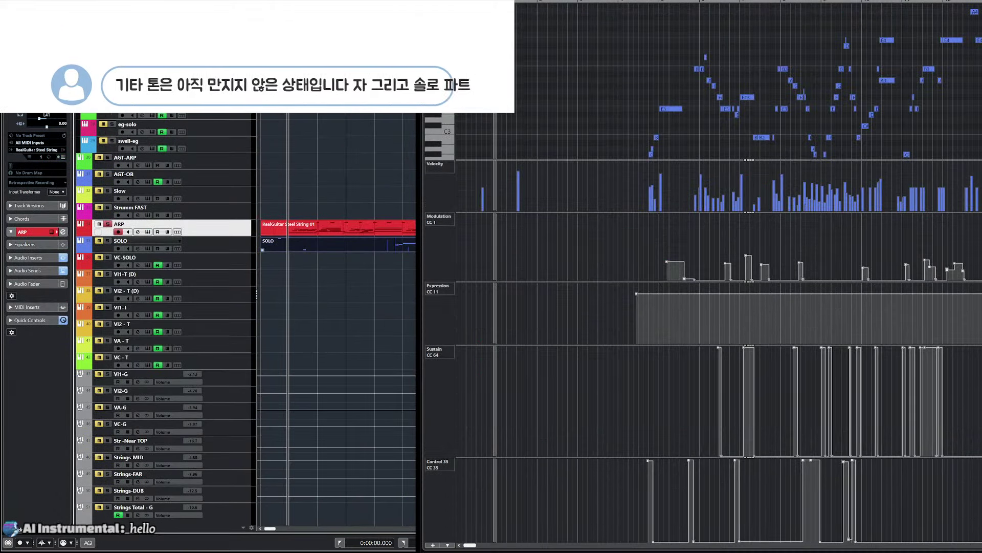
pyautogui.click(107, 240)
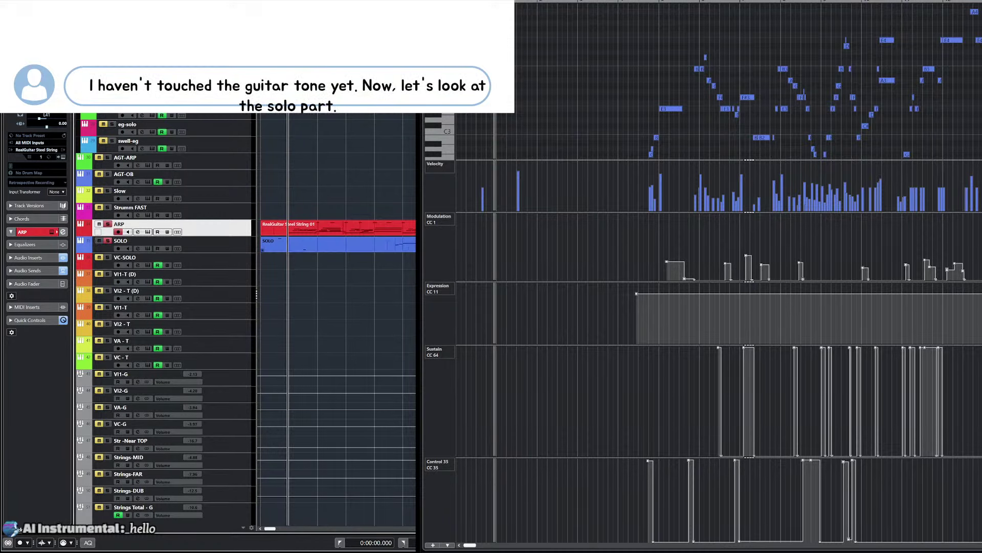
pyautogui.click(337, 244)
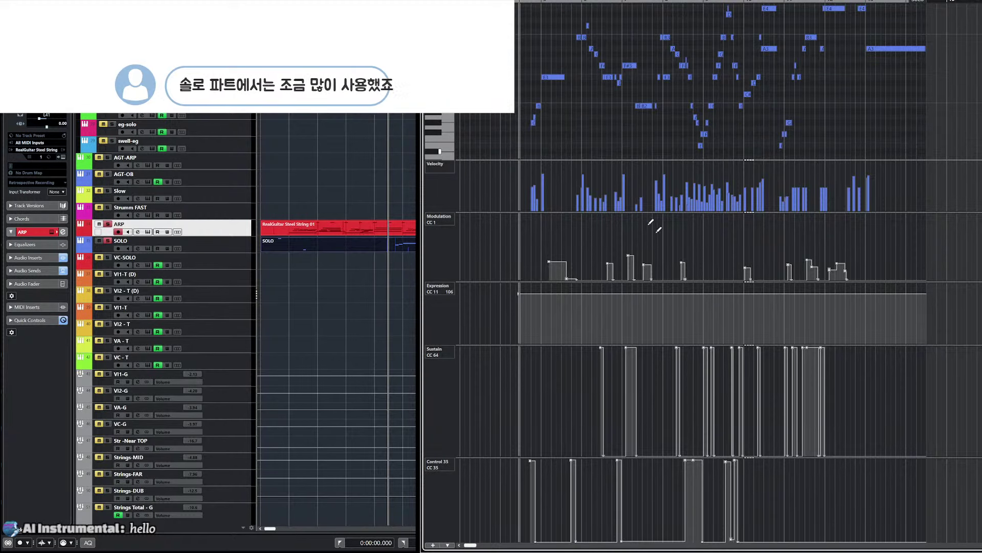
# Shrink the controller lanes to enlarge the SOLO part's note area, and select its CC 1 vibrato events for inspection.
pyautogui.moveTo(763, 457); pyautogui.dragTo(764, 523)
pyautogui.moveTo(737, 408); pyautogui.dragTo(761, 536)
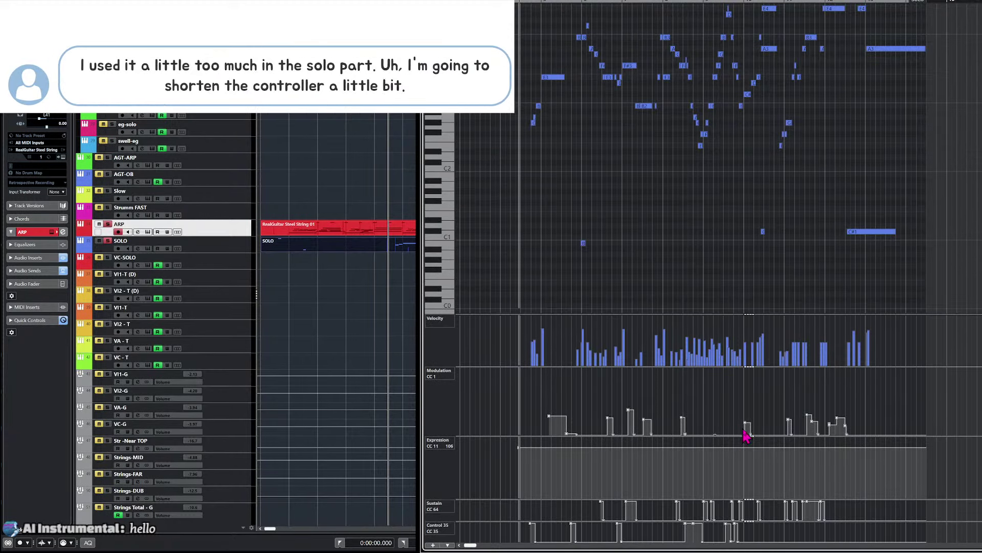
pyautogui.moveTo(745, 435); pyautogui.dragTo(750, 520)
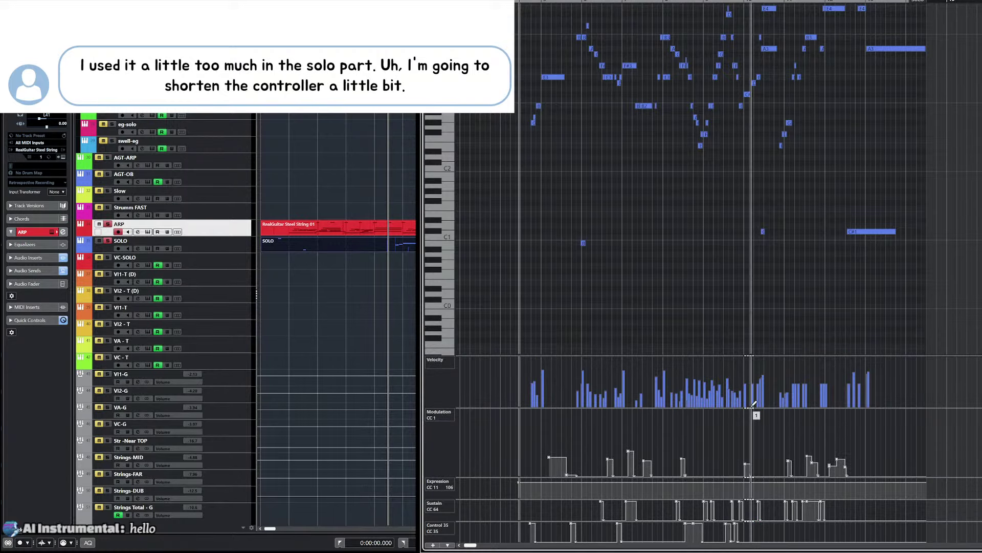
pyautogui.moveTo(750, 409); pyautogui.dragTo(748, 463)
pyautogui.scroll(5, 706, 310)
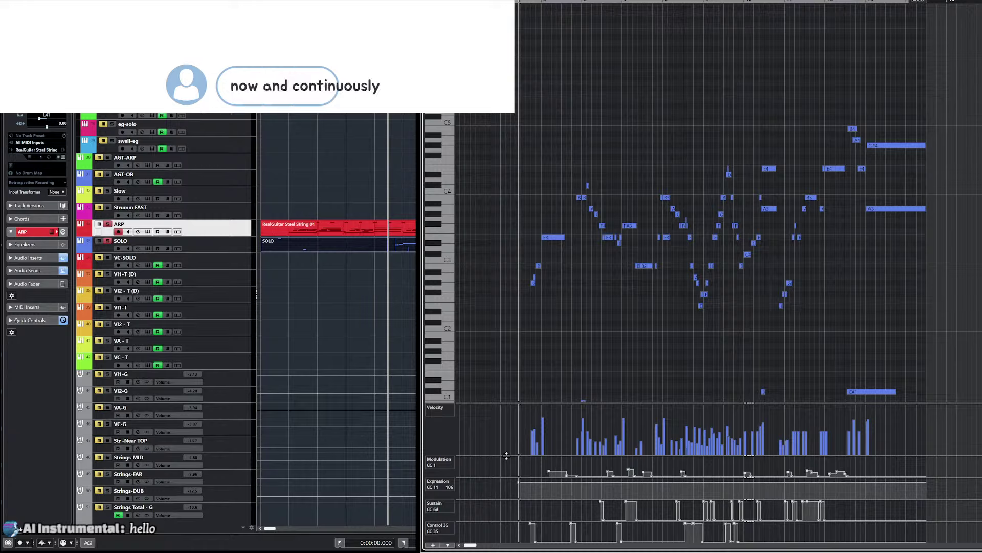
pyautogui.moveTo(545, 468); pyautogui.dragTo(847, 473)
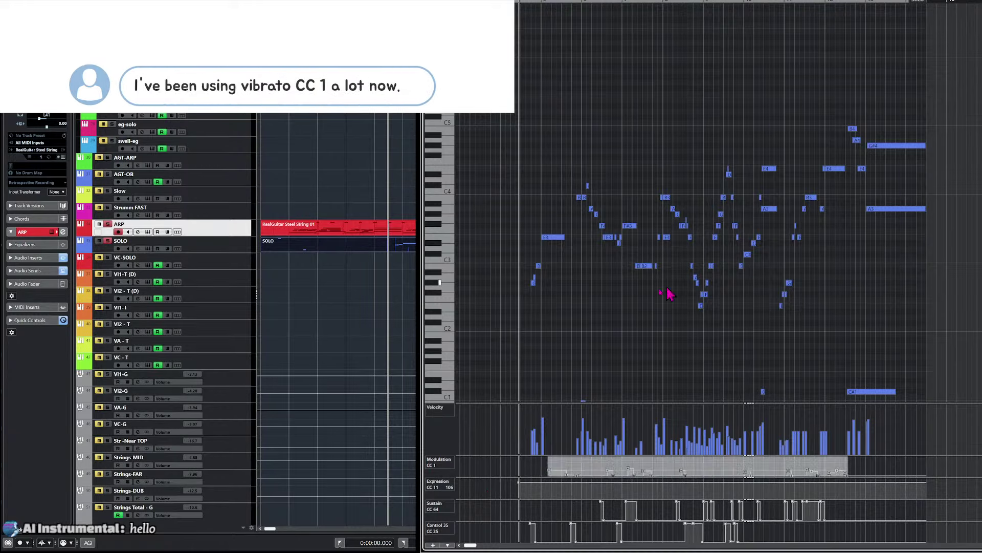
pyautogui.click(589, 312)
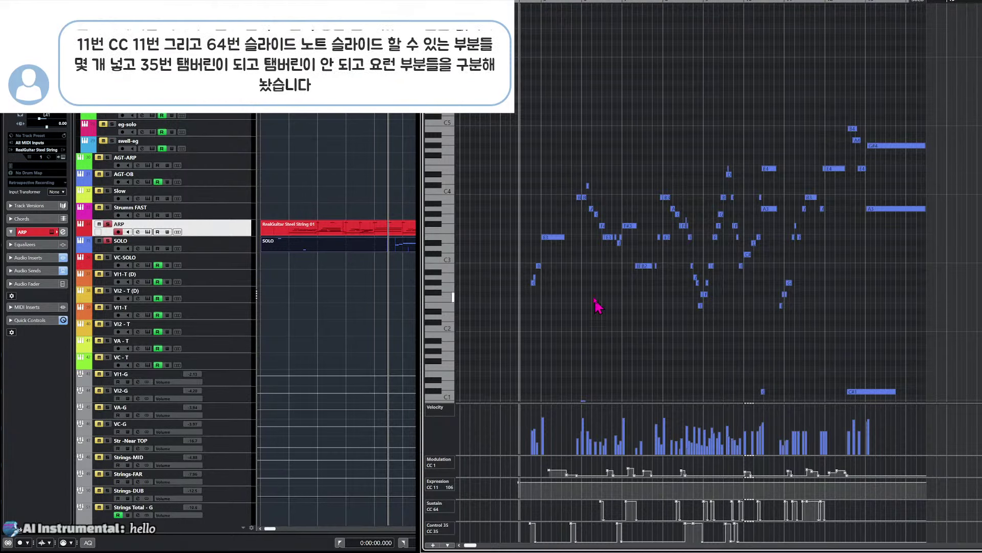
# Return to the ARP part and examine the A2 and B2 notes one step apart in the first phrase.
pyautogui.click(382, 234)
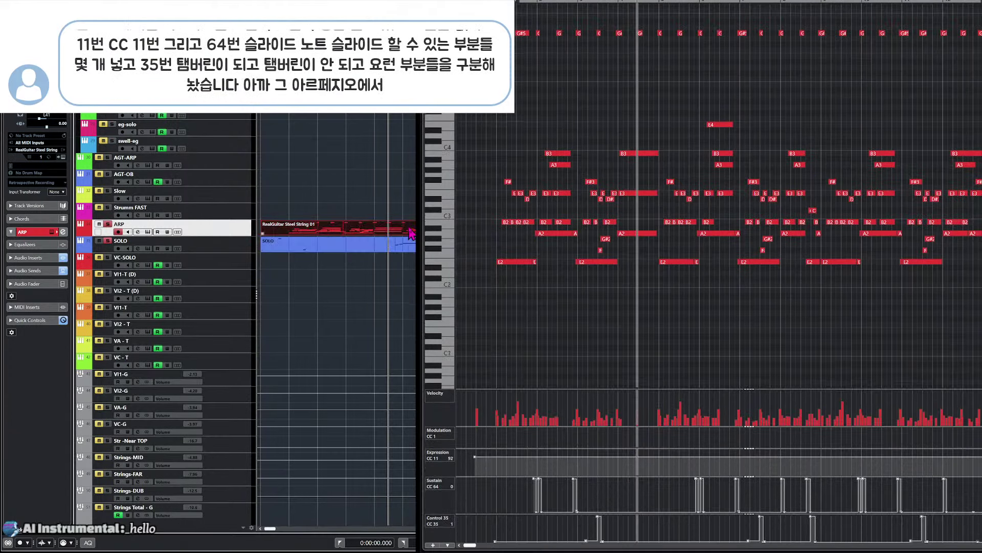
pyautogui.click(539, 249)
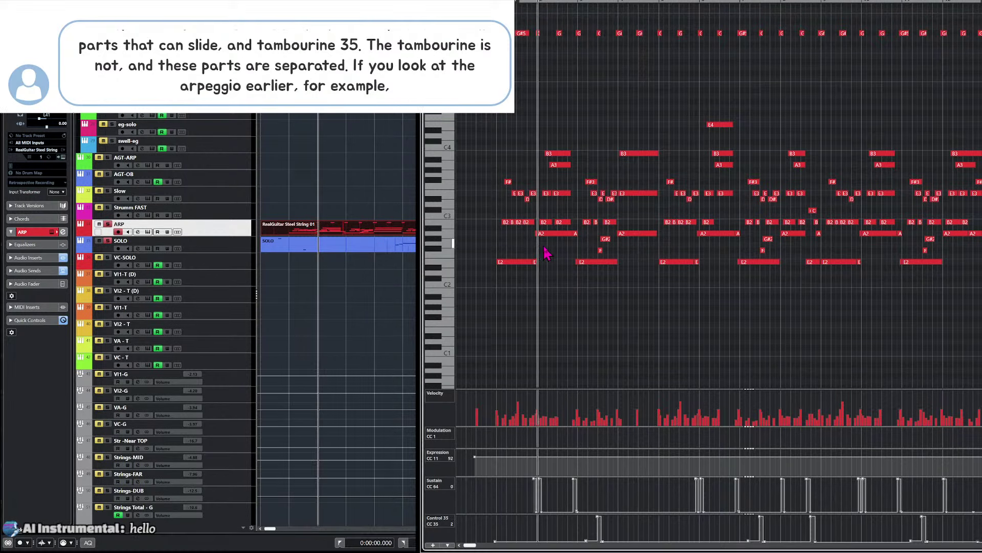
pyautogui.press('h')
pyautogui.press('h')
pyautogui.press('h')
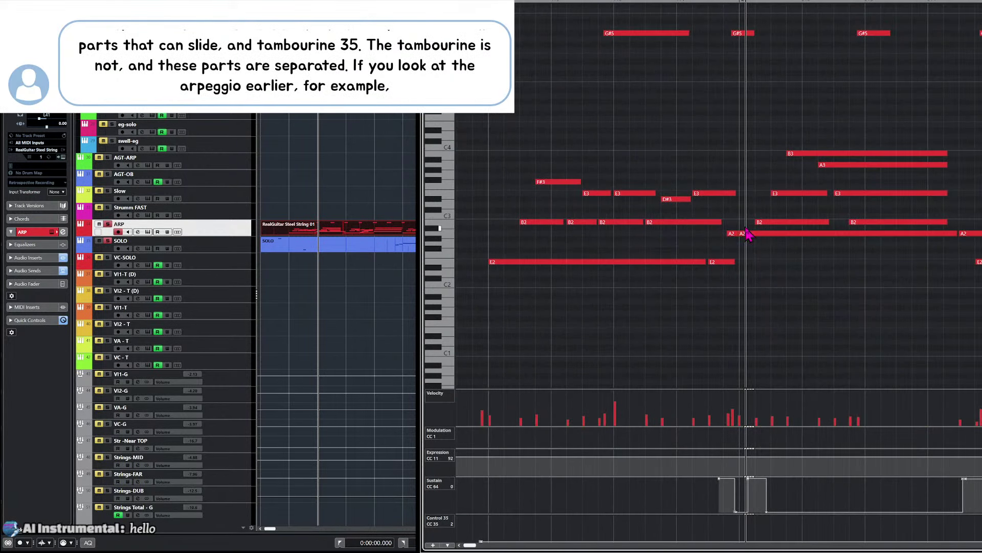
pyautogui.click(750, 234)
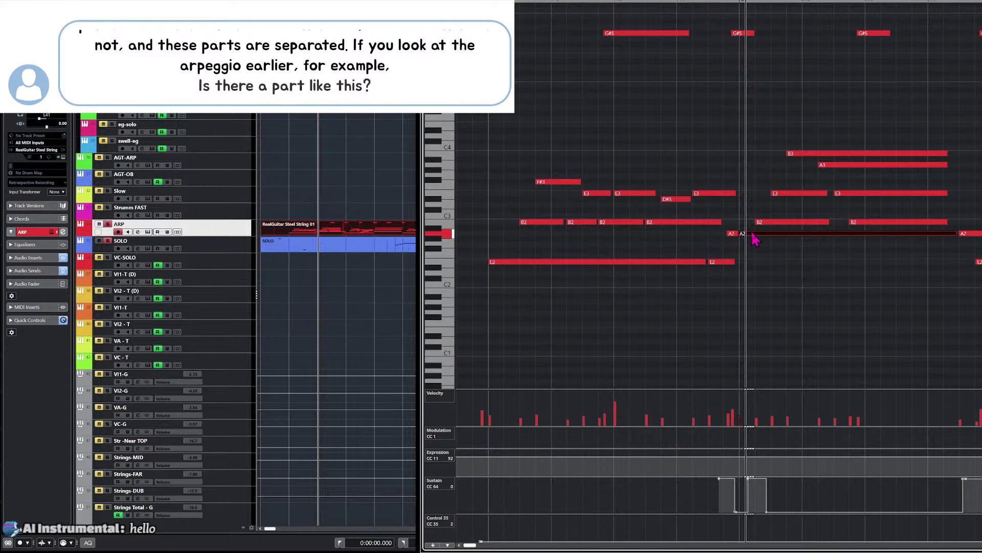
pyautogui.click(772, 223)
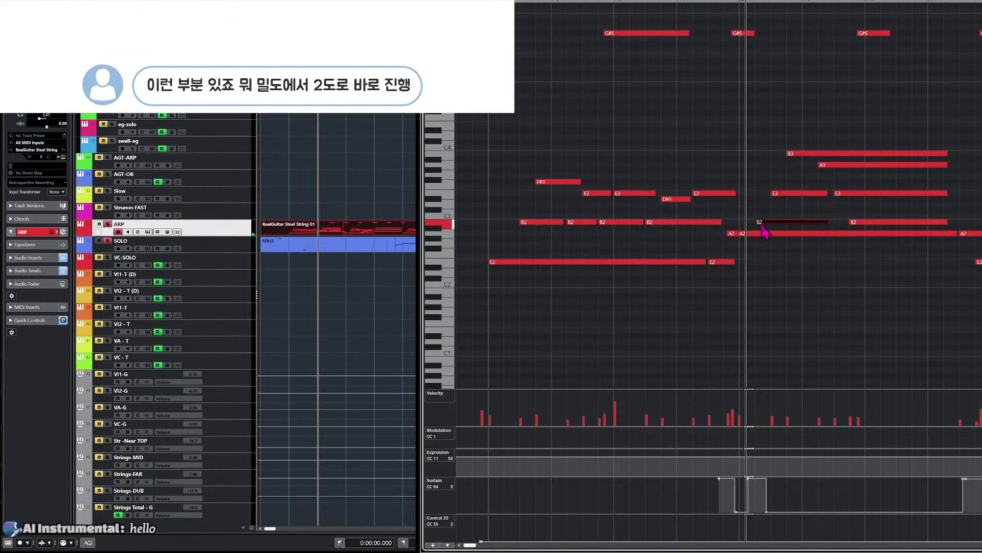
pyautogui.press('g')
pyautogui.press('g')
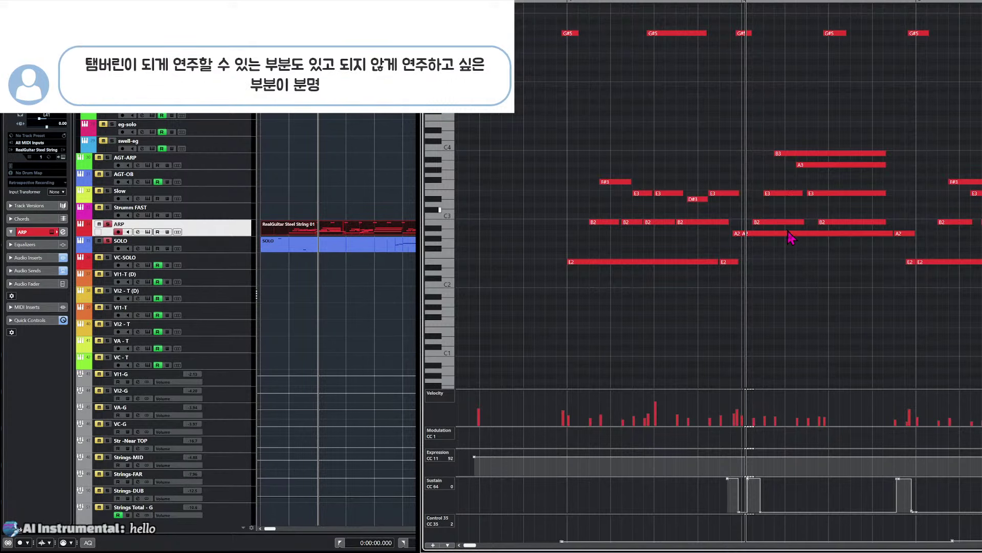
# Select the overlapping B3 and A3 notes of the ARP part's first phrase together.
pyautogui.hscroll(2, 773, 196)
pyautogui.hscroll(2, 773, 196)
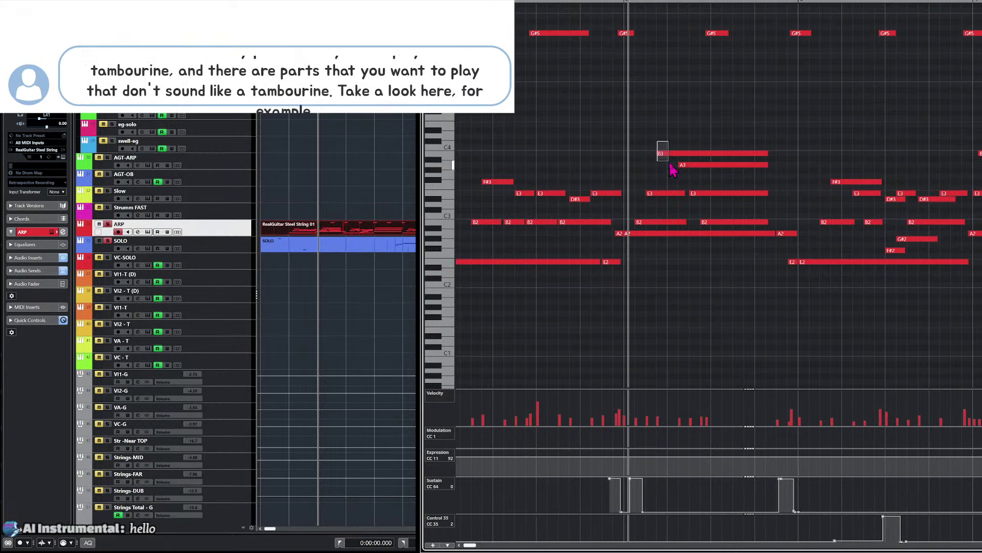
pyautogui.click(660, 152)
pyautogui.moveTo(670, 164); pyautogui.dragTo(670, 164)
pyautogui.moveTo(656, 145); pyautogui.dragTo(682, 167)
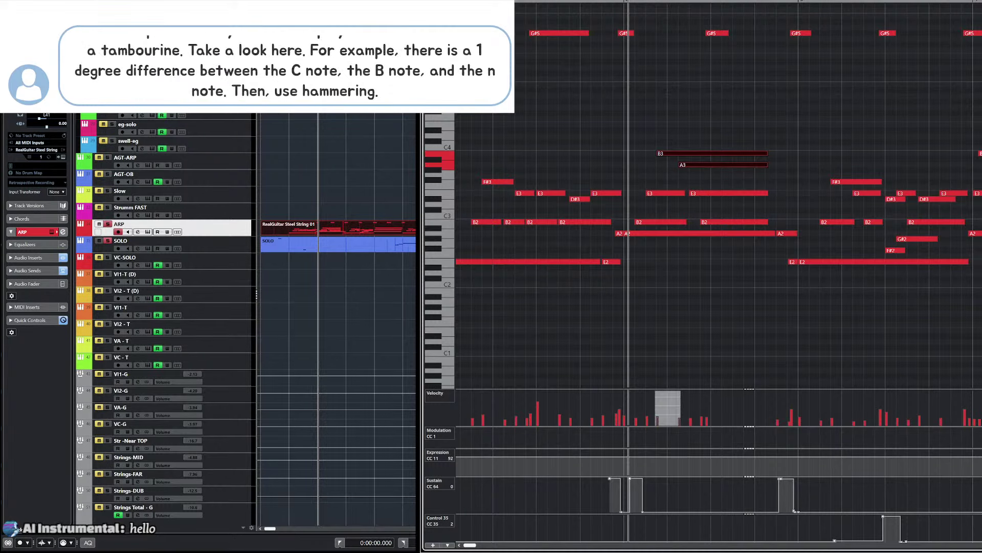
# Open the ARP track's RealGuitar window, place it fully in view beside the notes, and clear the note selection.
pyautogui.press('e')
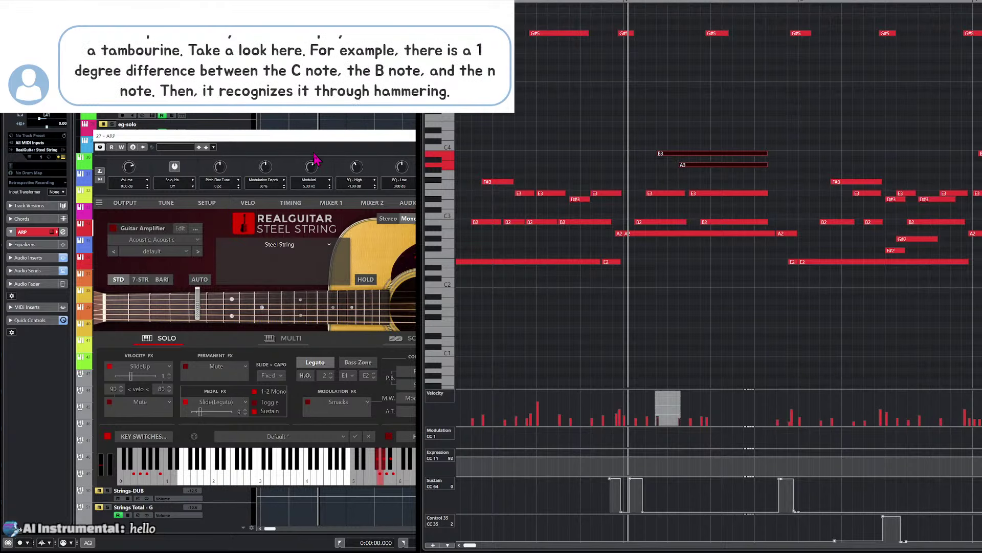
pyautogui.moveTo(318, 137); pyautogui.dragTo(254, 148)
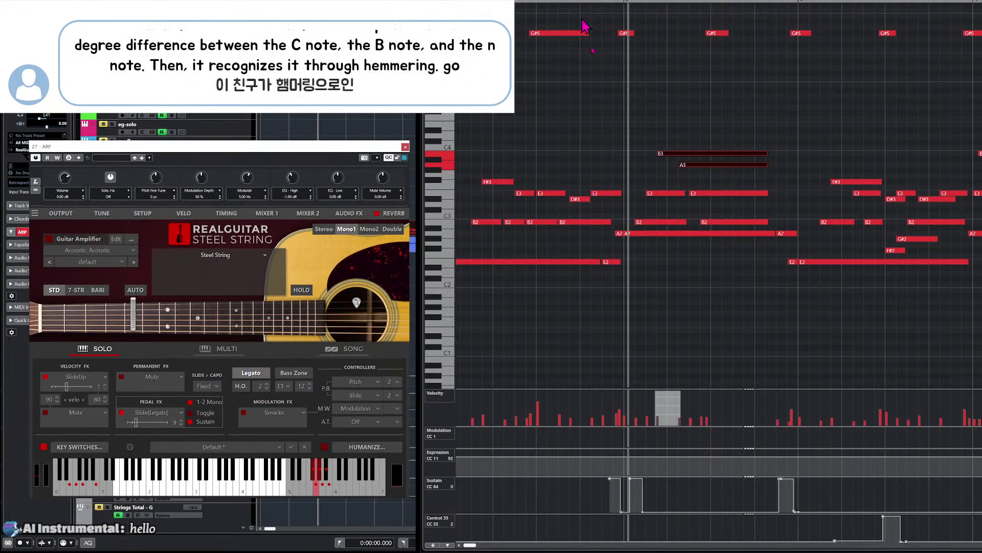
pyautogui.click(675, 123)
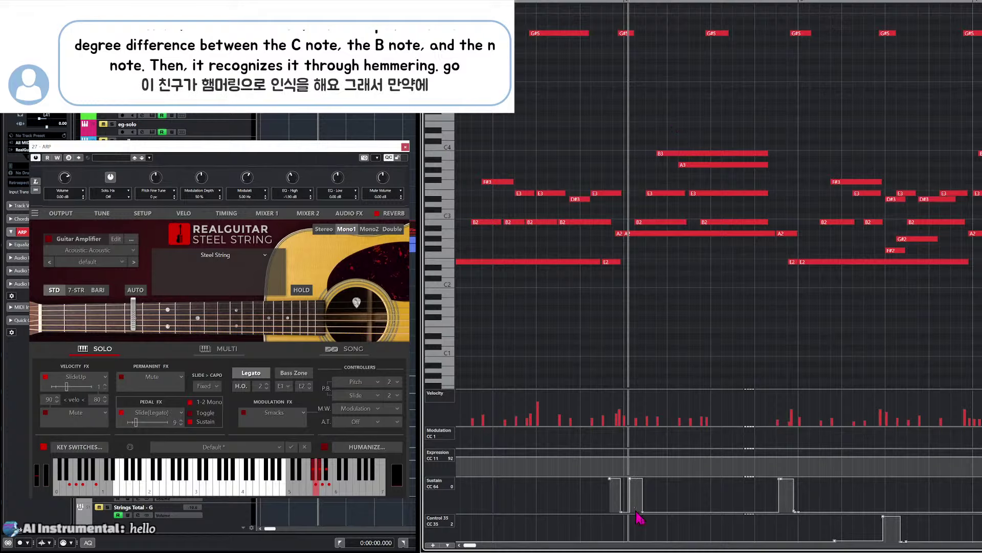
# Try deleting the CC 64 release point before the B3 and A3 notes and play the passage.
pyautogui.moveTo(636, 510); pyautogui.dragTo(648, 513)
pyautogui.press('Delete')
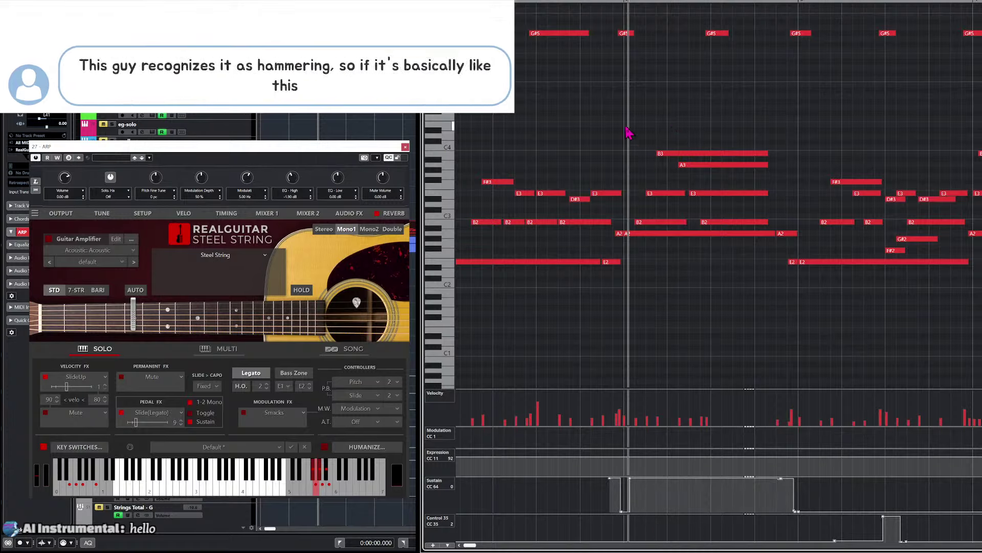
pyautogui.press('space')
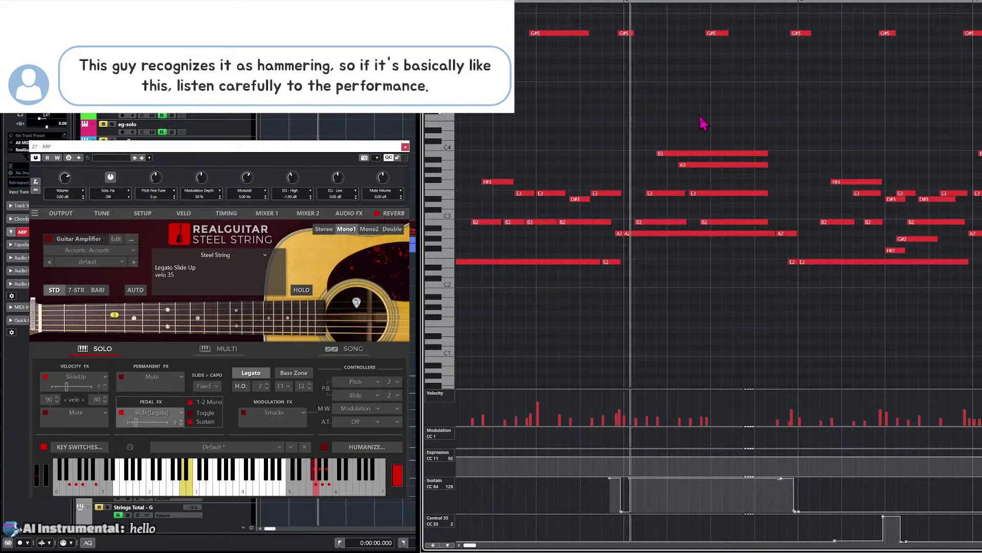
pyautogui.press('space')
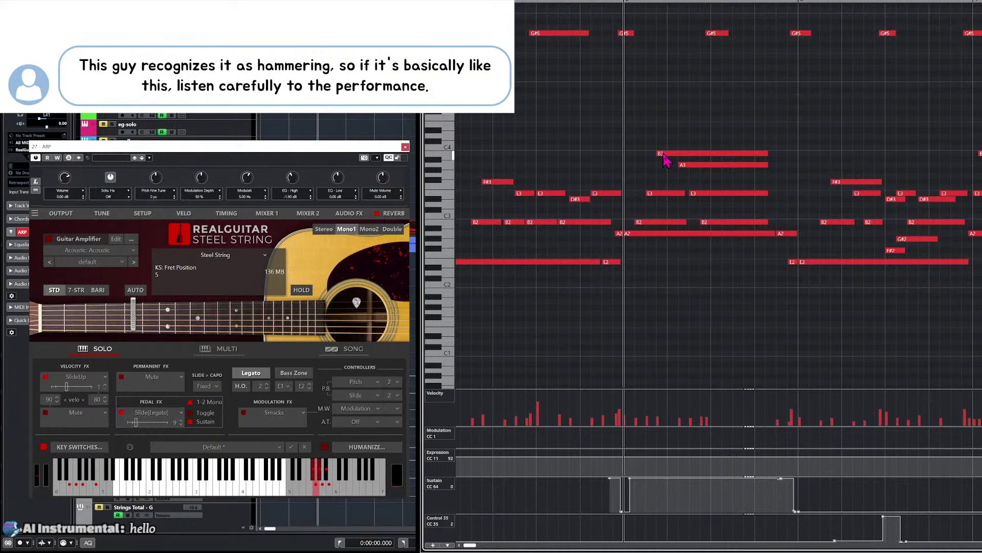
pyautogui.press('space')
pyautogui.press('space')
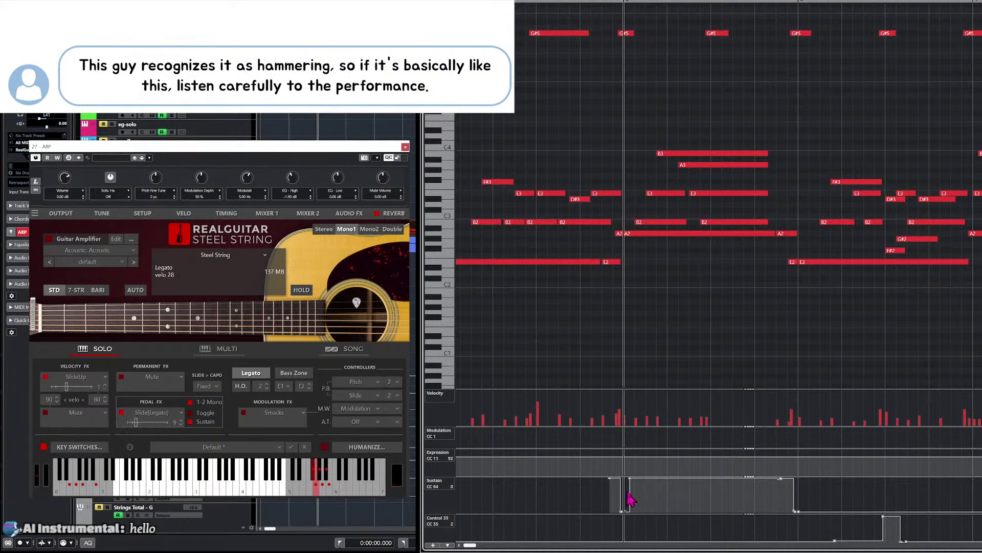
# Delete the CC 64 onset point at the start of the long A2 note and play the passage.
pyautogui.click(630, 479)
pyautogui.press('Delete')
pyautogui.press('space')
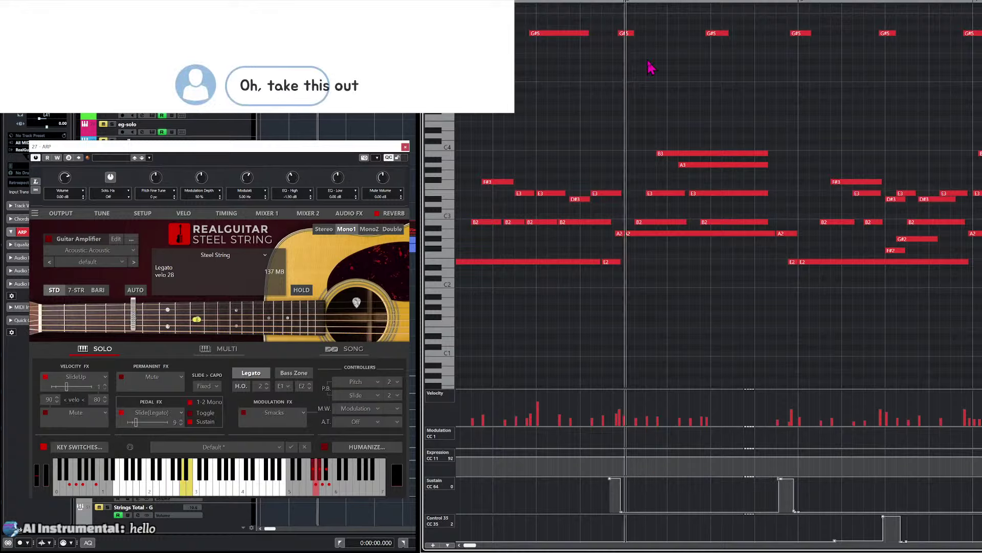
pyautogui.press('space')
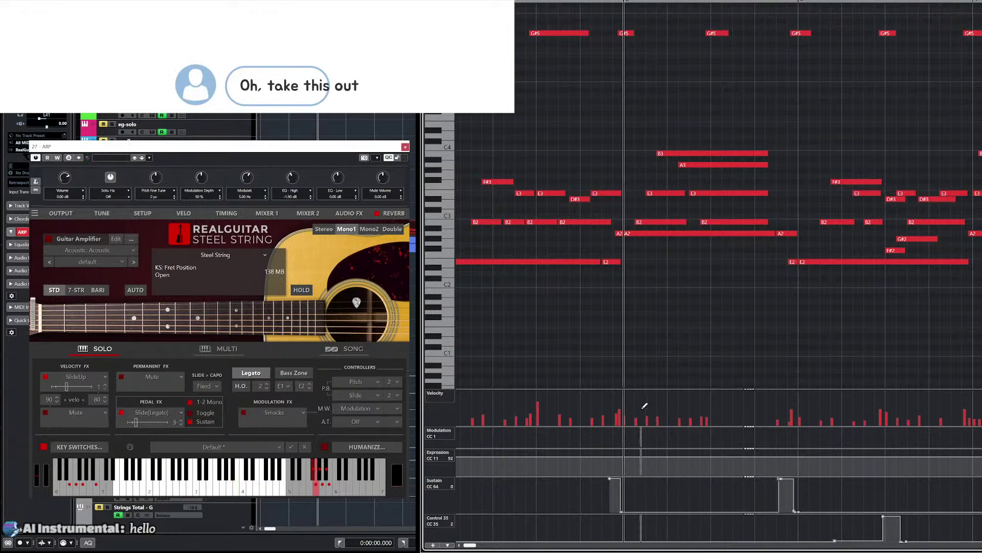
# Undo the CC 64 deletions so the short sustain pulse at the long A2 note is restored.
pyautogui.hotkey('alt', 'Tab')
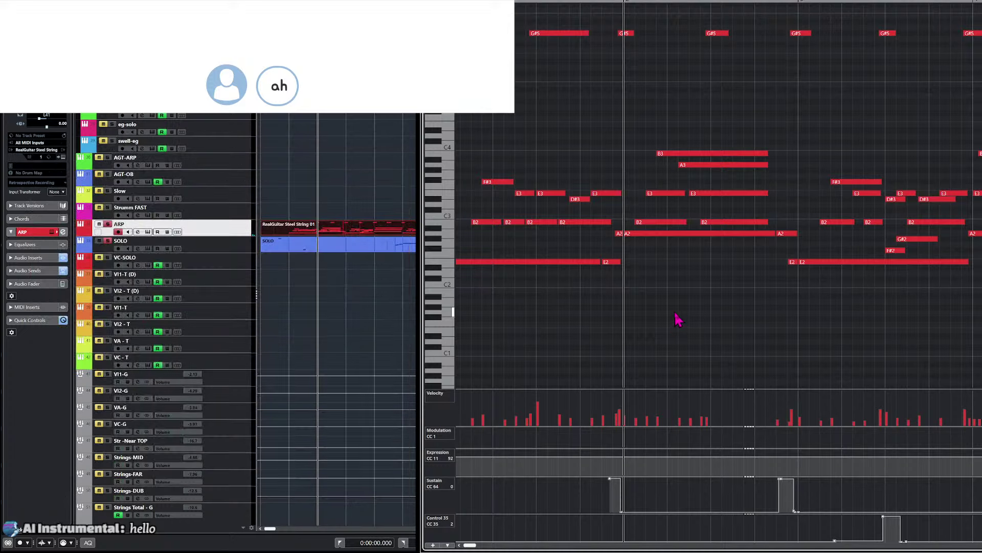
pyautogui.hotkey('alt', 'Tab')
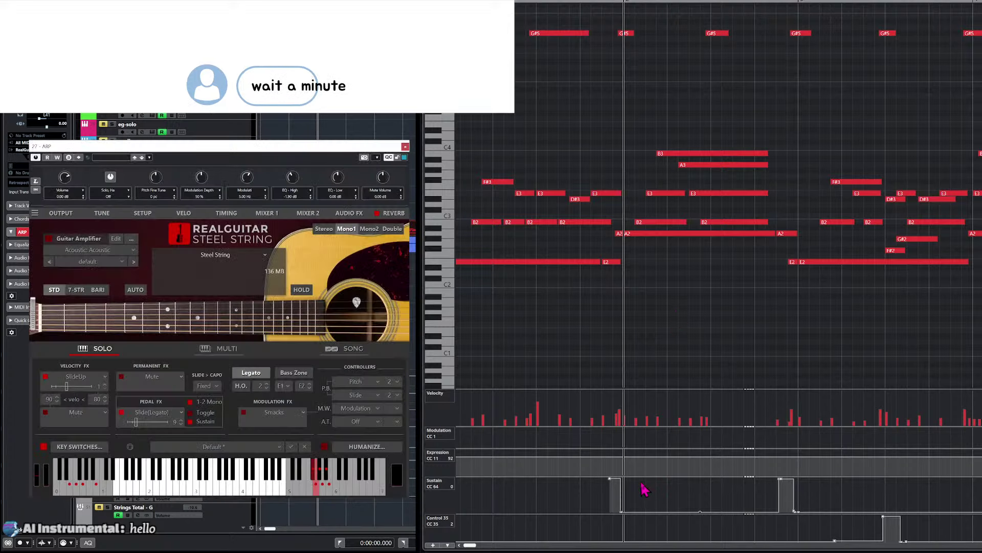
pyautogui.click(656, 503)
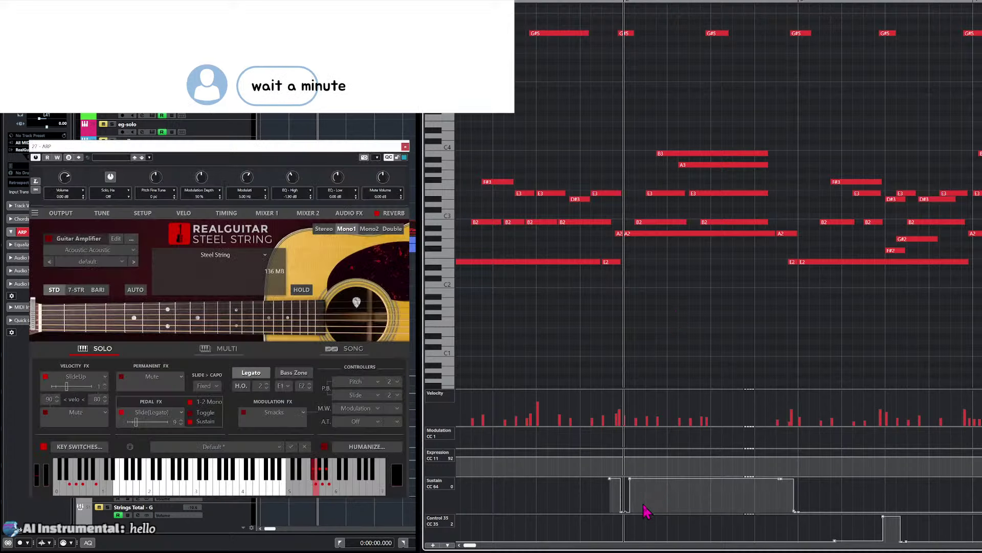
pyautogui.click(646, 511)
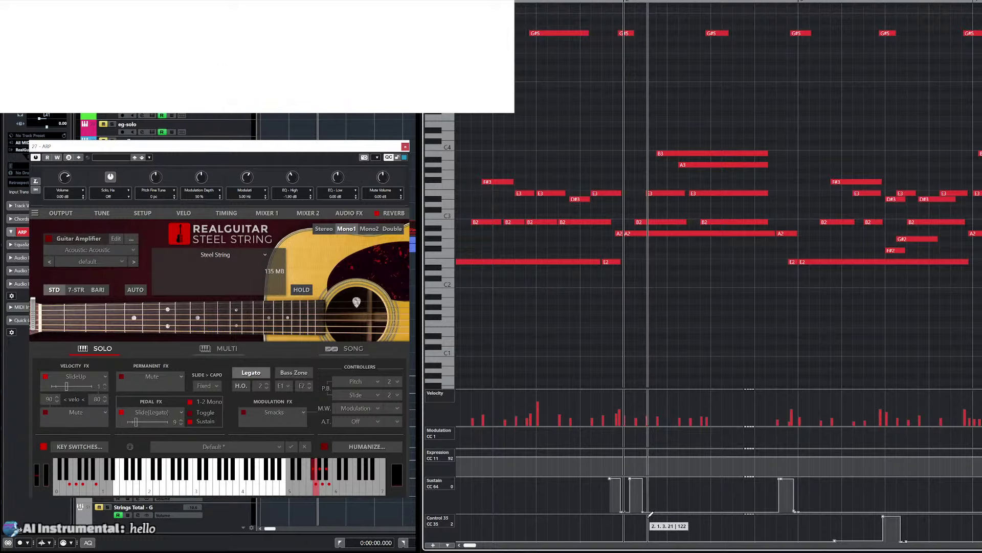
# Raise CC 35 to 127 just before the B3 and A3 notes to turn Hammer-On on, and play the passage.
pyautogui.click(659, 516)
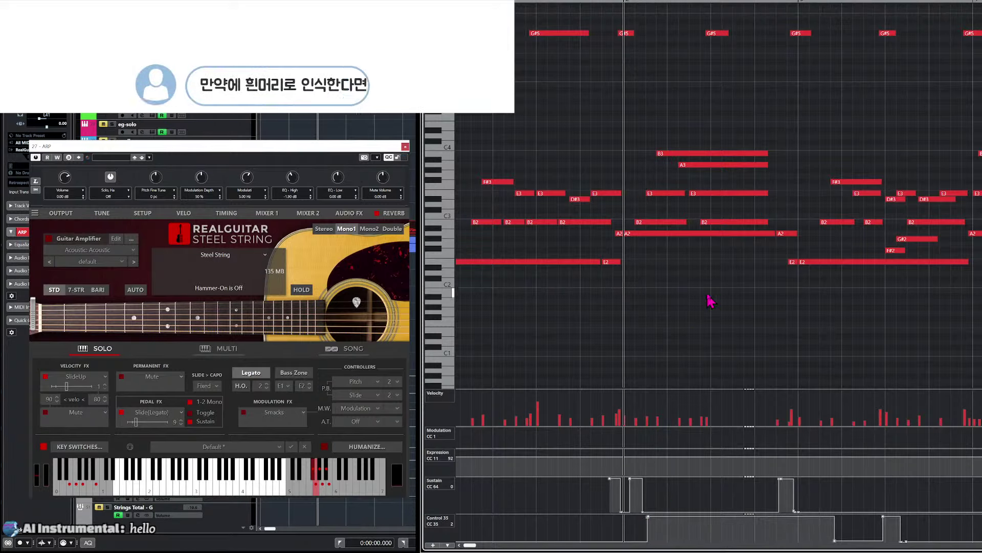
pyautogui.press('space')
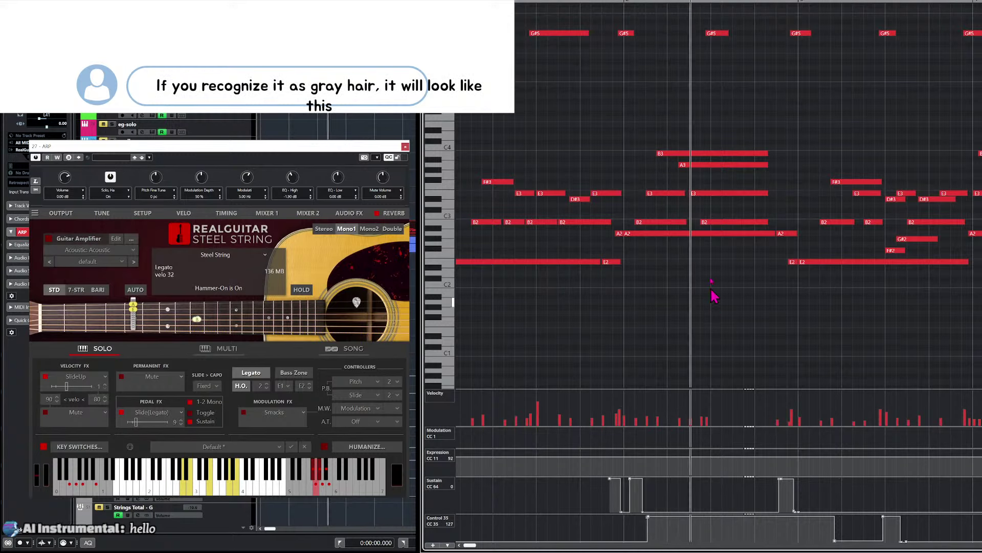
pyautogui.press('space')
# Point out the hammered pair by selecting the A3 and B3 notes of the first phrase individually.
pyautogui.click(681, 165)
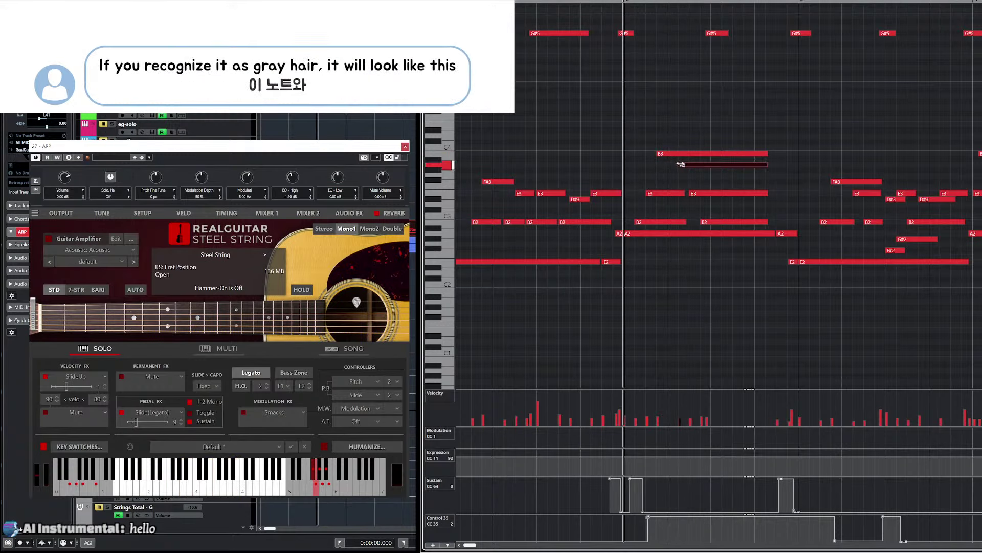
pyautogui.click(665, 152)
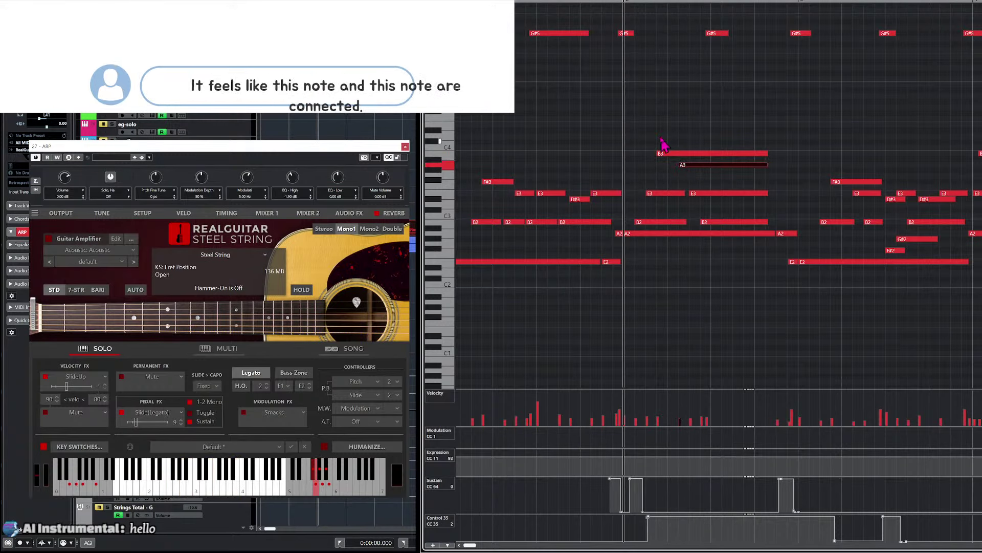
pyautogui.click(681, 165)
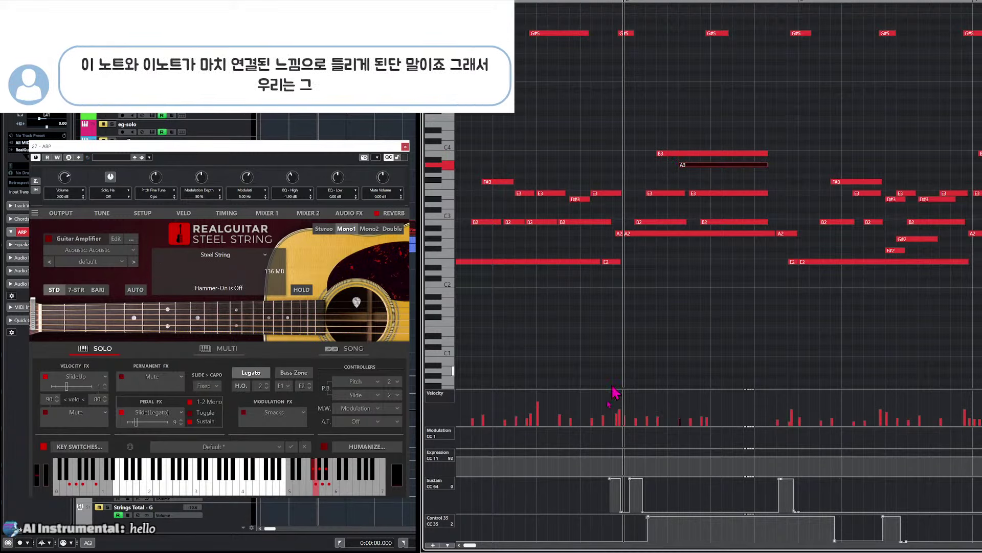
# Delete the raised CC 35 points just before the B3 note and place a point near zero to turn Hammer-On off there.
pyautogui.moveTo(641, 523); pyautogui.dragTo(660, 510)
pyautogui.press('Delete')
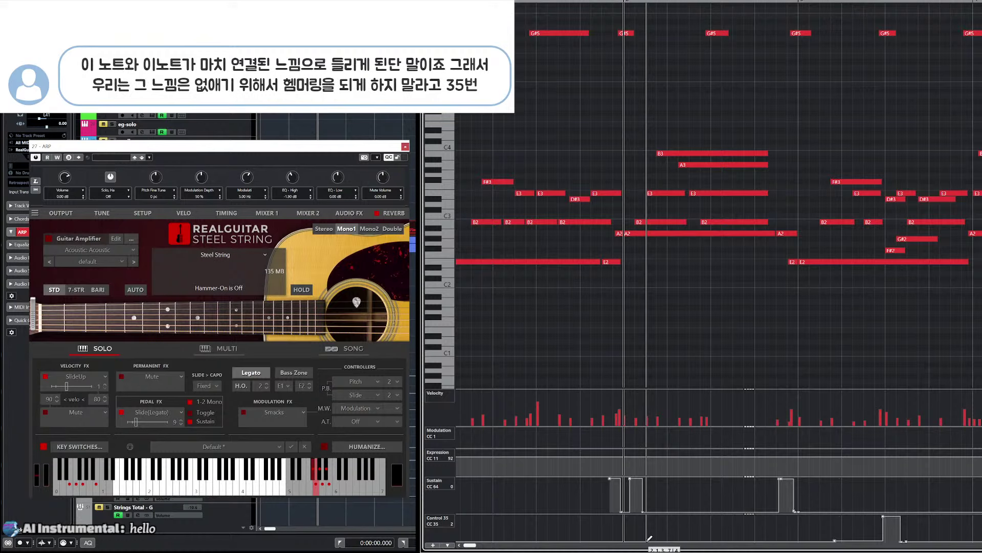
pyautogui.click(647, 540)
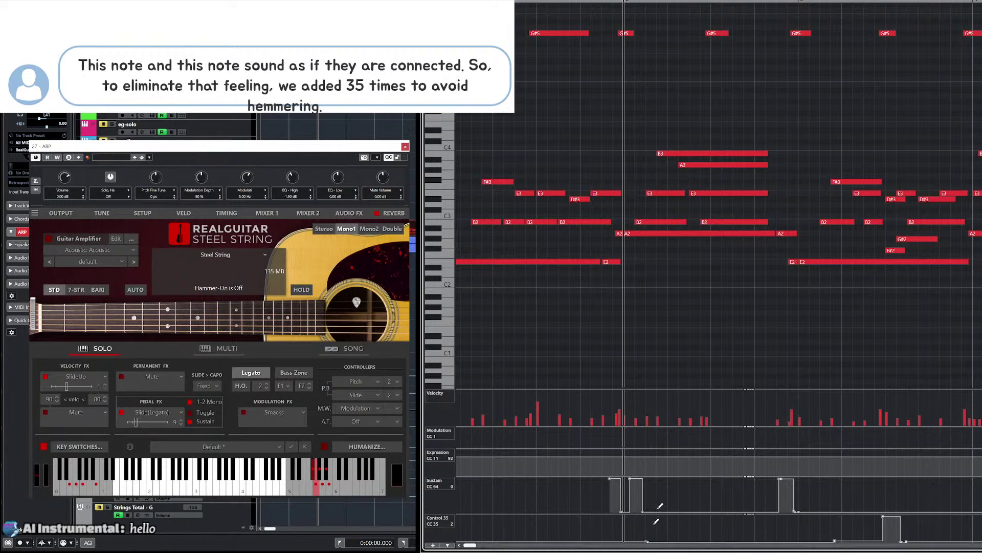
# Point out the A3 and B3 notes individually and play the arpeggio passage with Hammer-On off.
pyautogui.click(683, 164)
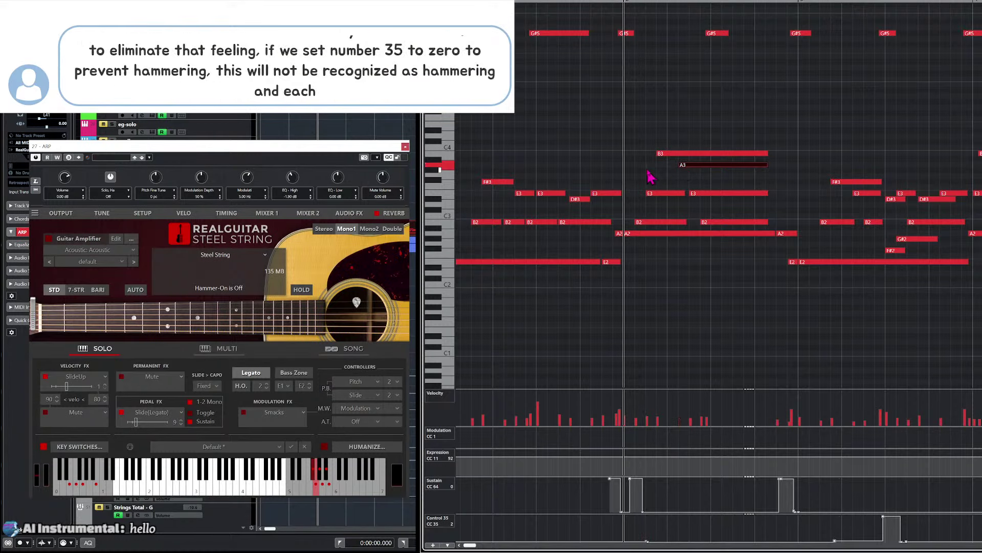
pyautogui.click(661, 153)
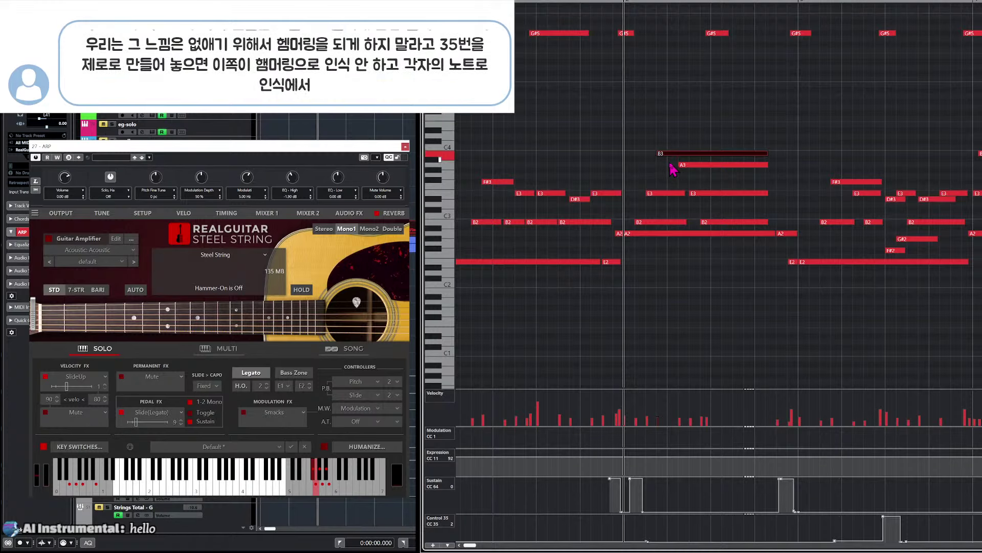
pyautogui.click(735, 120)
pyautogui.press('space')
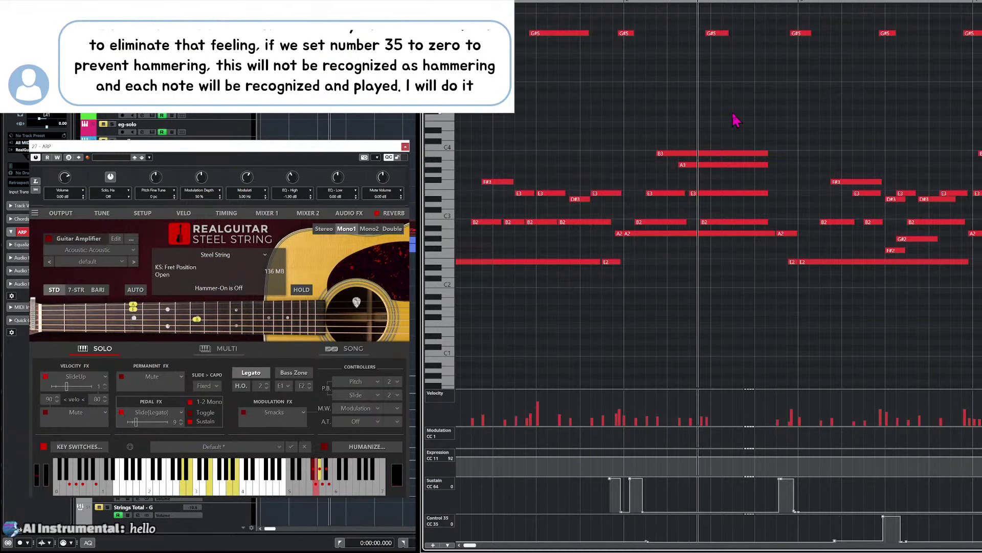
pyautogui.press('space')
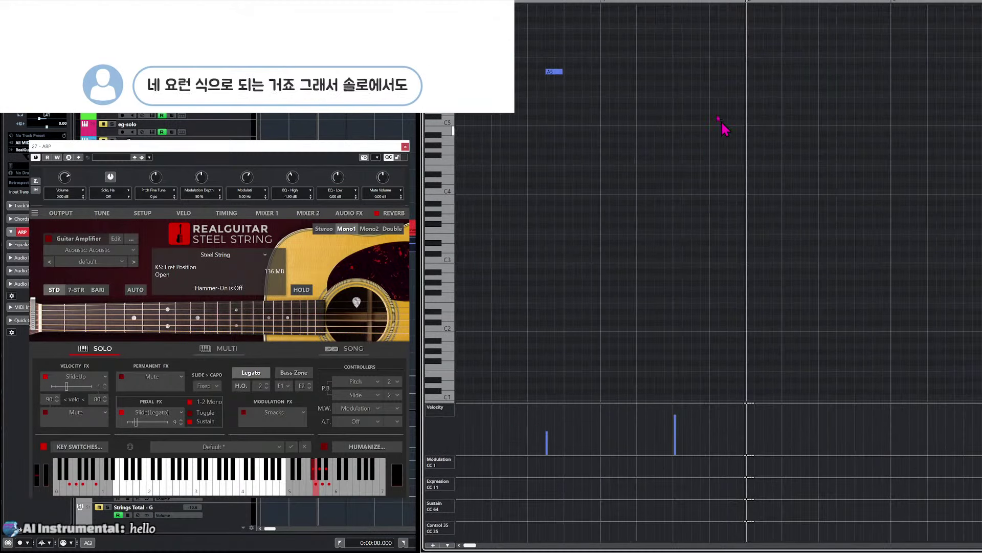
# Play the solo part from just before its first phrase and follow its notes and CC lanes.
pyautogui.scroll(-3, 714, 136)
pyautogui.scroll(4, 711, 208)
pyautogui.scroll(-5, 742, 208)
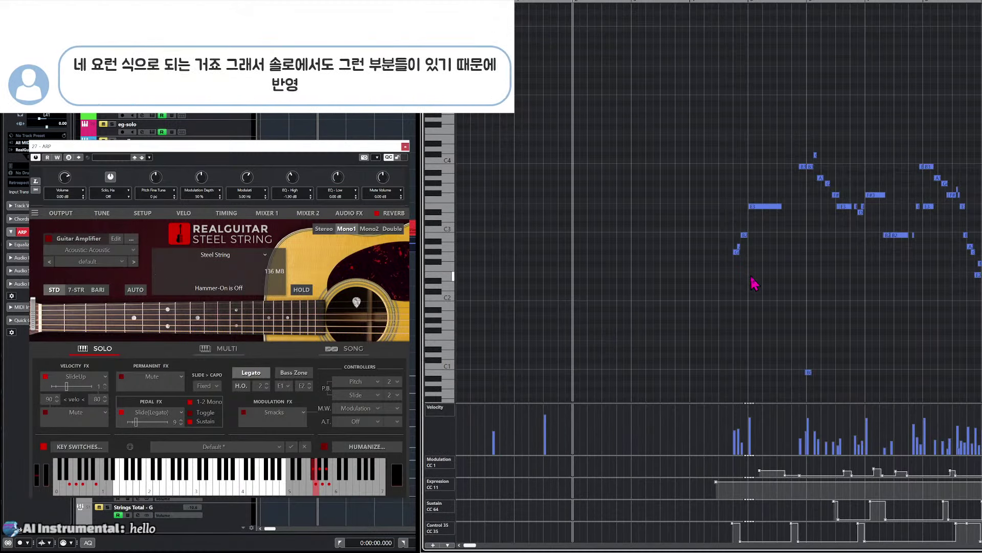
pyautogui.click(713, 299)
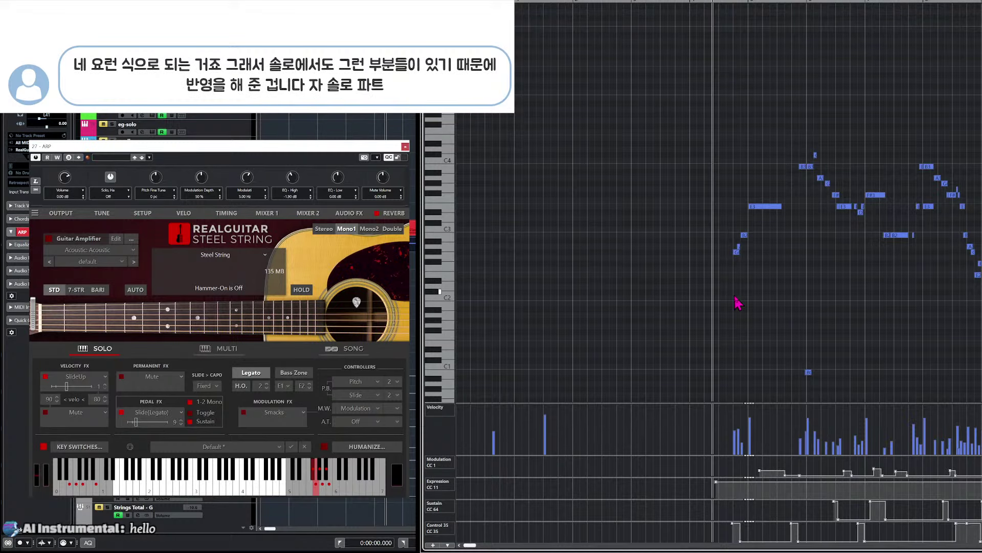
pyautogui.press('space')
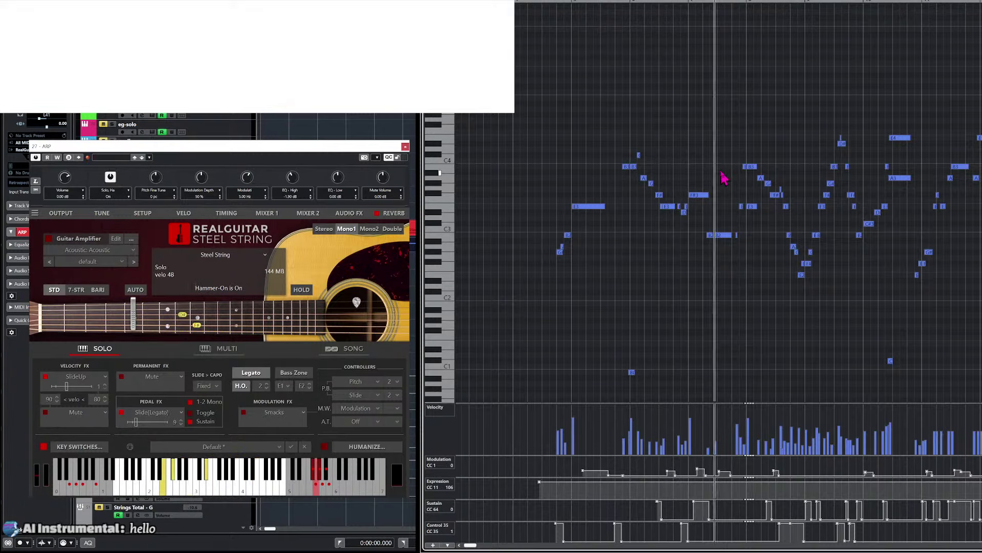
pyautogui.hscroll(1, 718, 191)
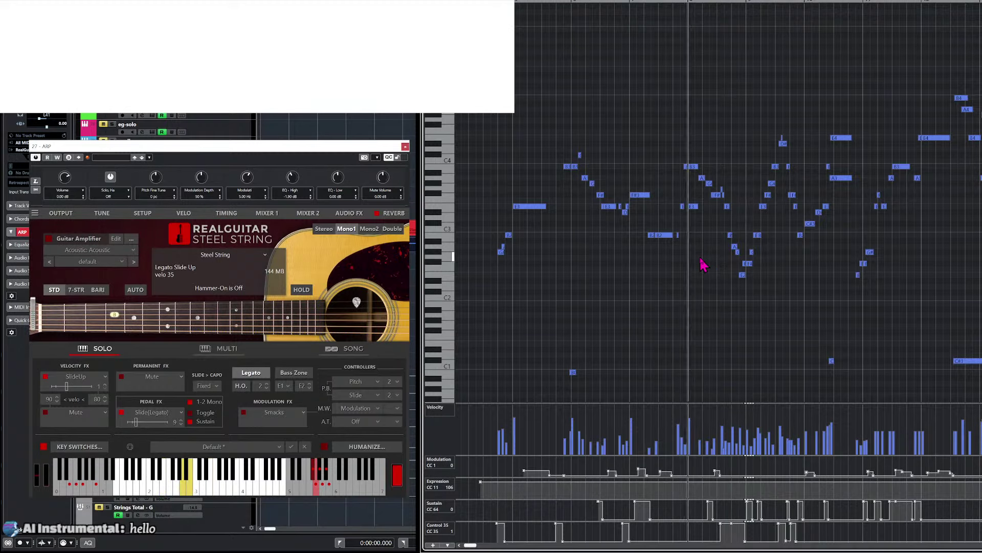
pyautogui.press('h')
pyautogui.press('h')
pyautogui.scroll(2, 703, 265)
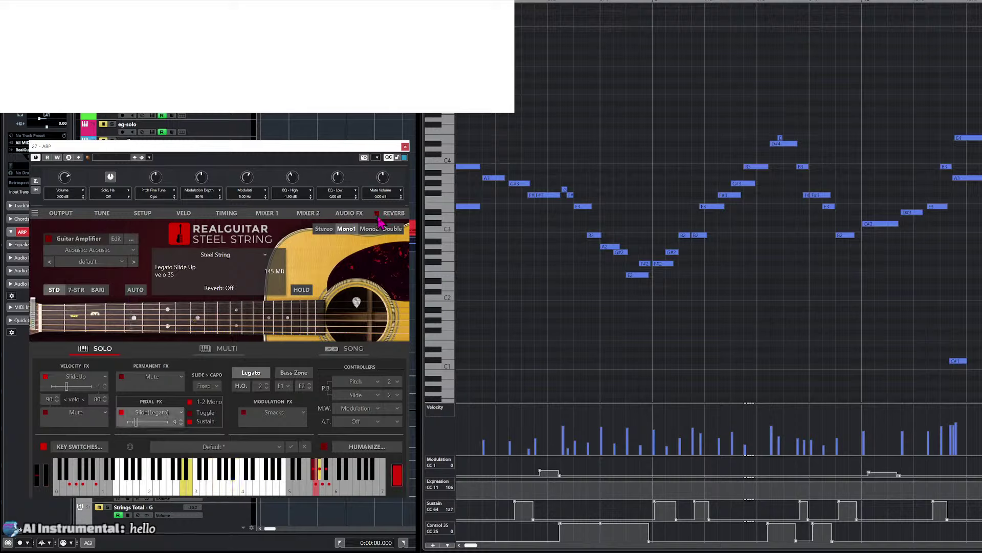
# Turn the reverb off in the ARP and SOLO RealGuitar instruments and close their windows.
pyautogui.click(405, 146)
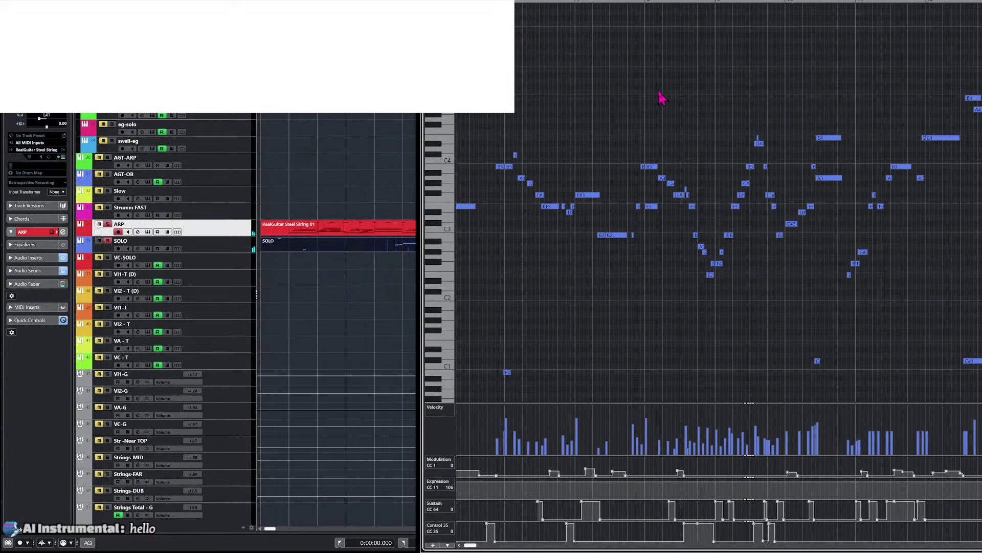
pyautogui.press('F11')
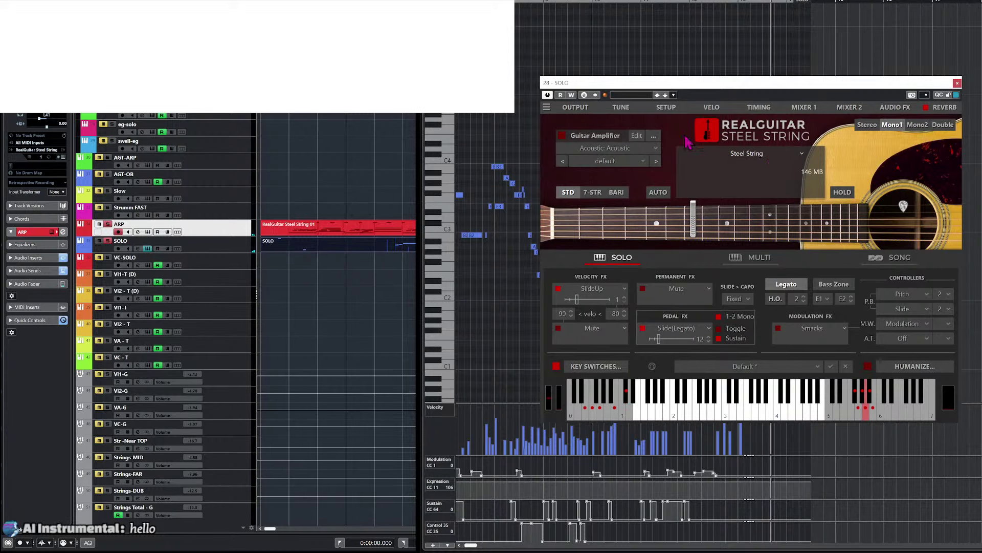
pyautogui.click(957, 83)
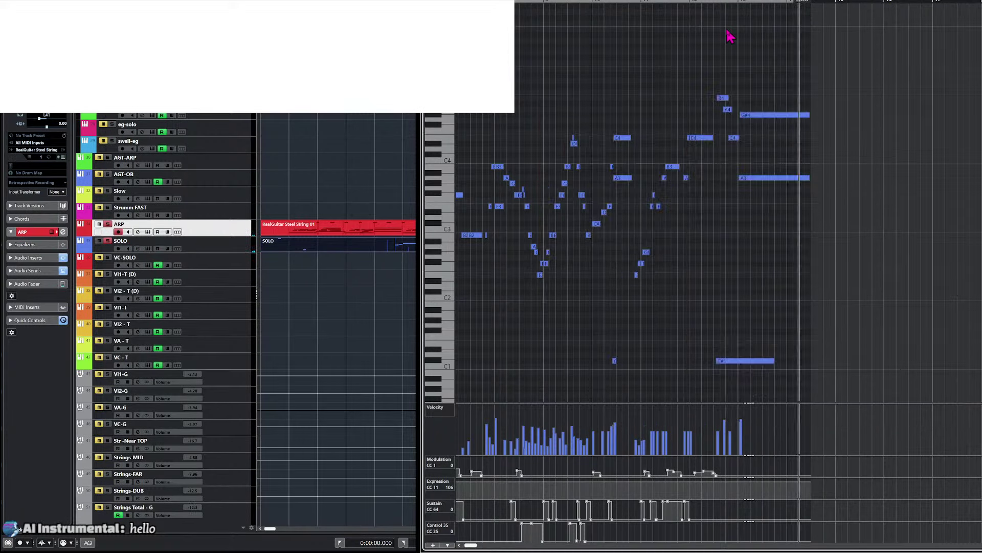
# Point out the hammered pair at the start of the solo by selecting the G#2 and A2 notes individually.
pyautogui.click(690, 204)
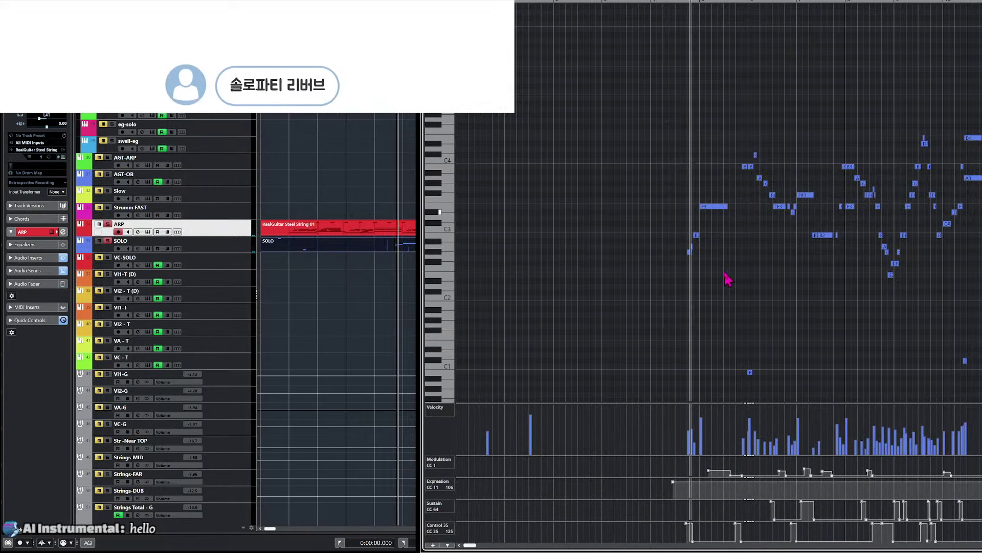
pyautogui.press('h')
pyautogui.press('h')
pyautogui.press('h')
pyautogui.press('h')
pyautogui.hscroll(2, 709, 308)
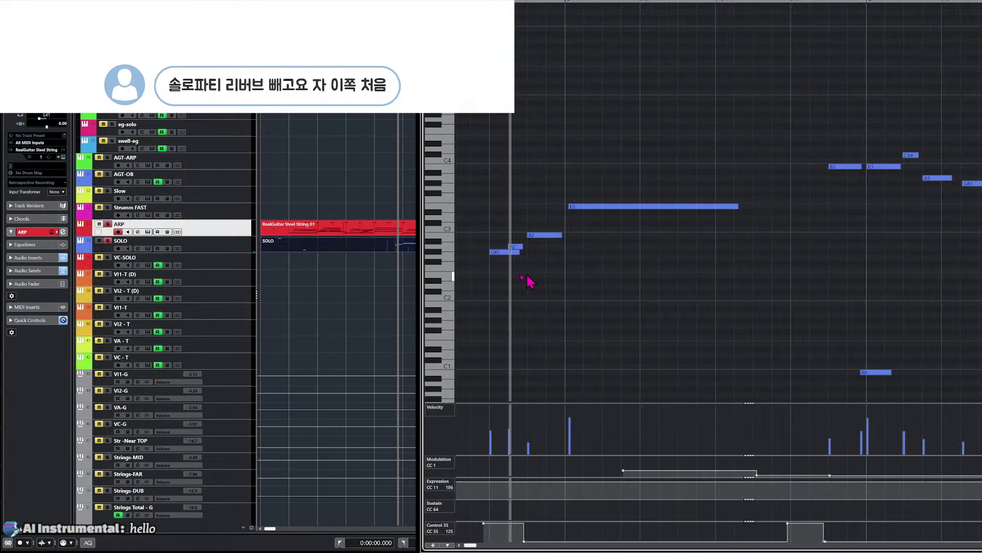
pyautogui.click(482, 277)
pyautogui.click(499, 251)
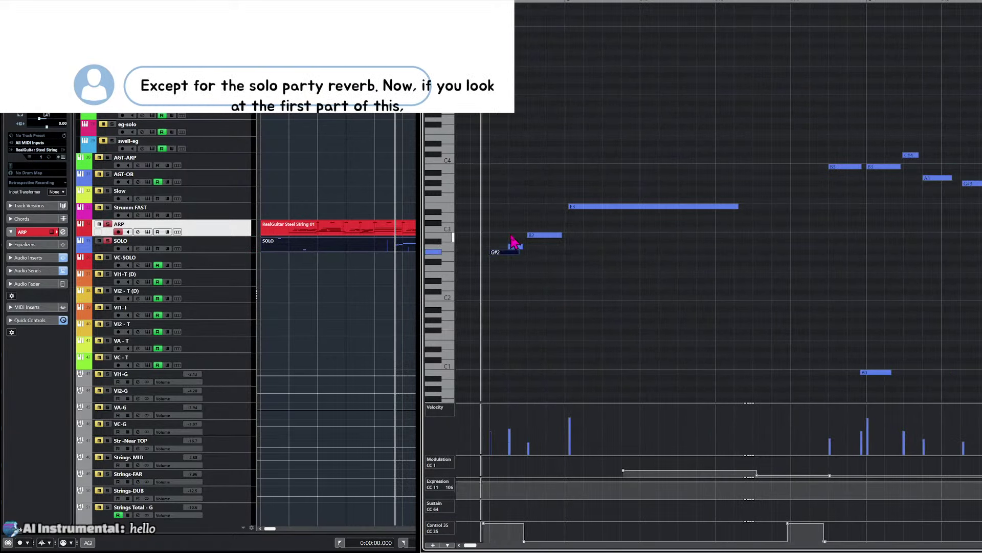
pyautogui.click(520, 248)
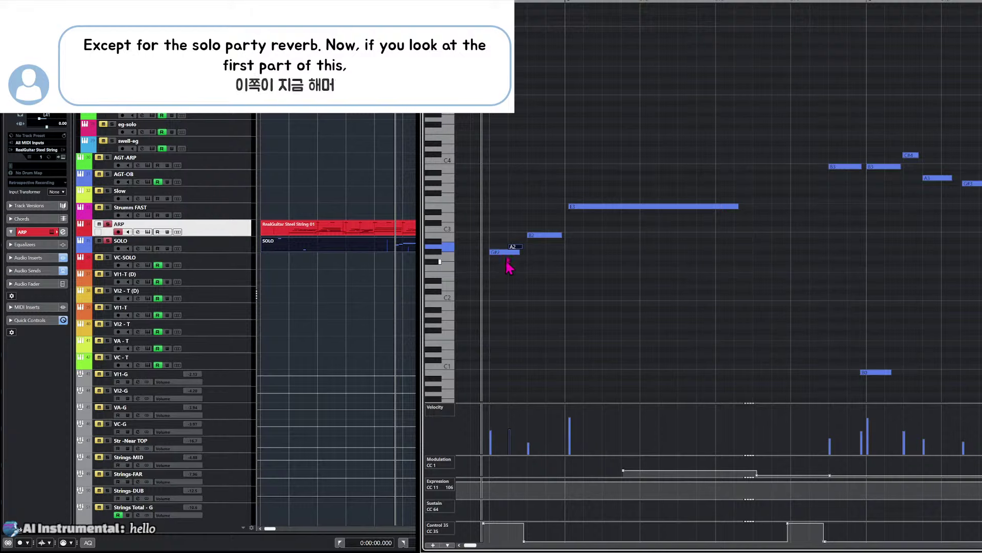
# Play the solo's opening phrase to hear the hammer-on and the long E3 note.
pyautogui.click(599, 289)
pyautogui.press('space')
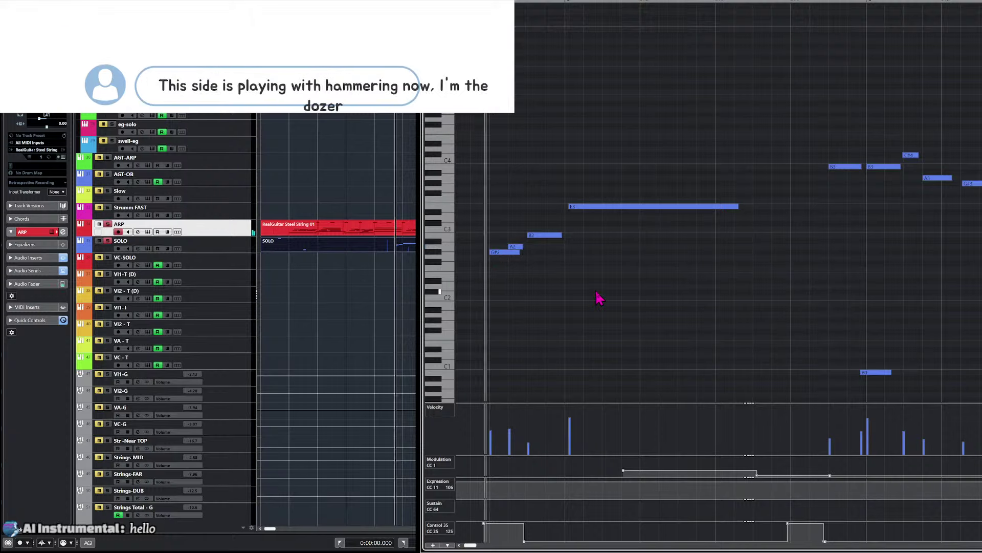
pyautogui.press('space')
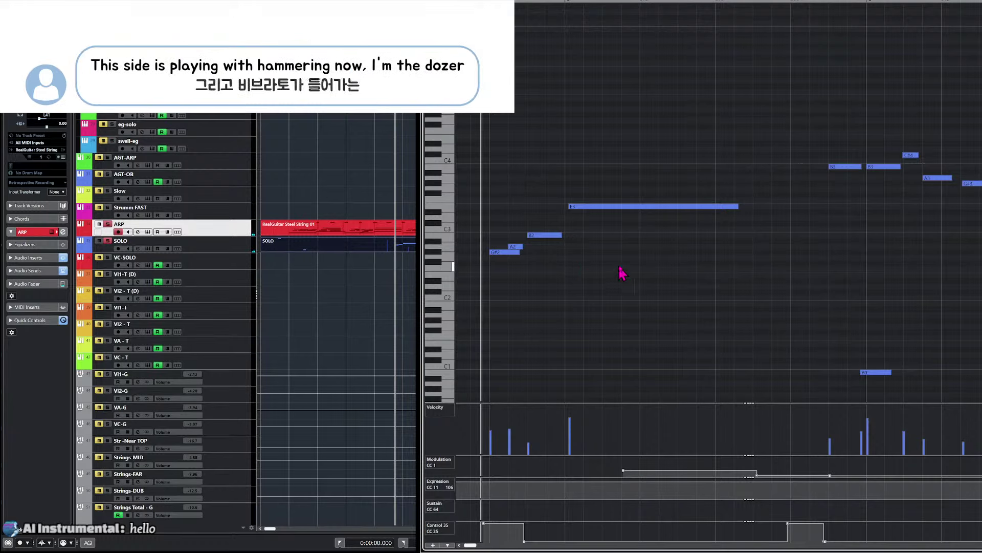
pyautogui.press('space')
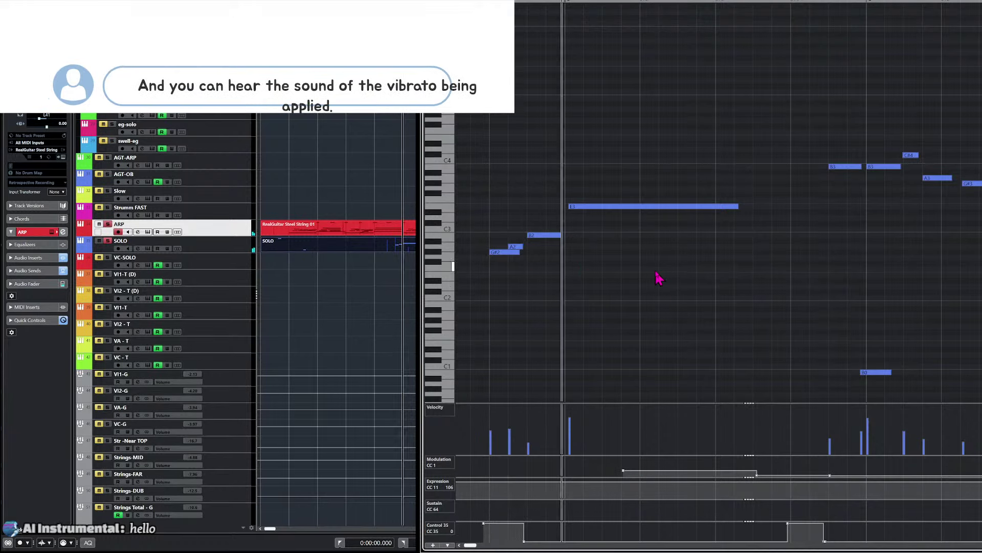
pyautogui.press('space')
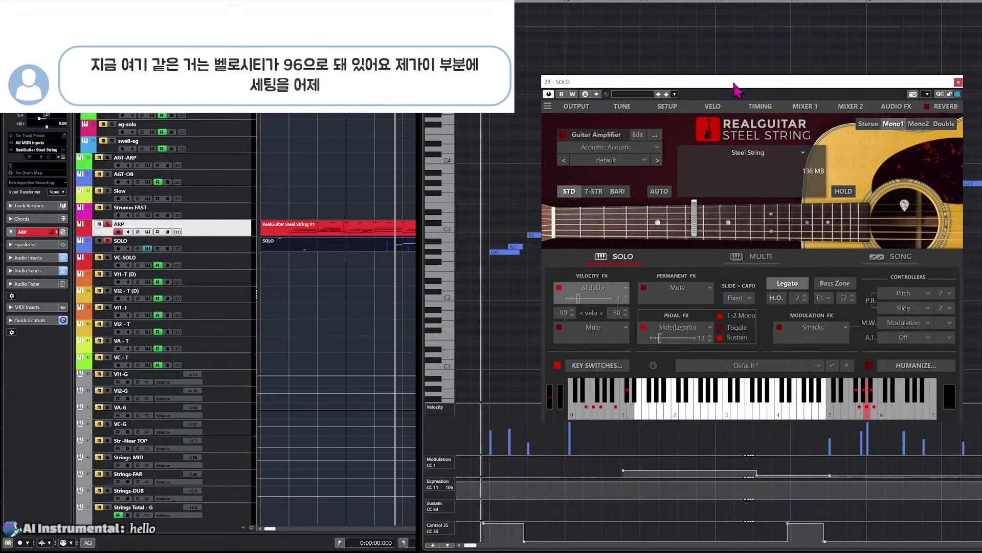
# Place the SOLO instrument window beside the piano roll and examine its velocity curve.
pyautogui.moveTo(718, 86); pyautogui.dragTo(173, 154)
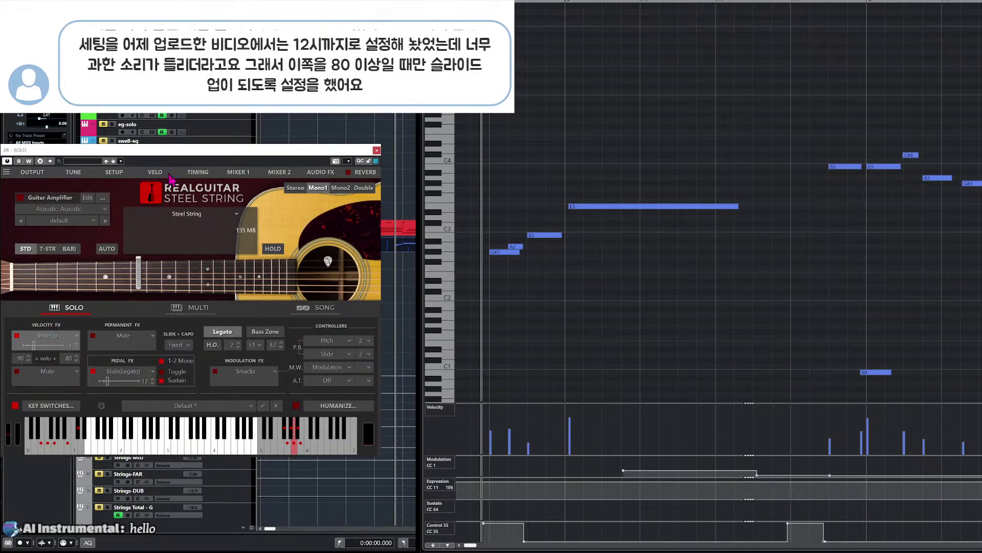
pyautogui.click(158, 173)
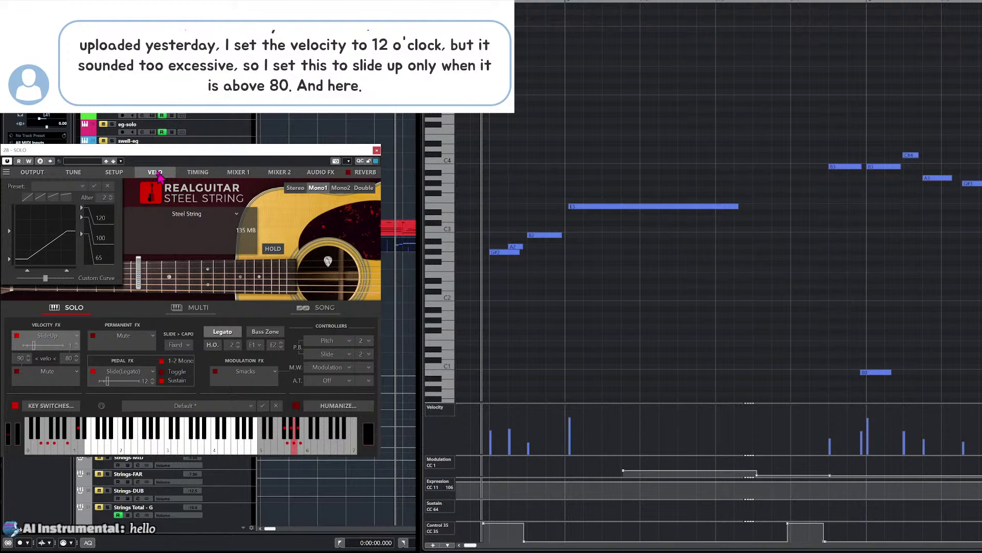
pyautogui.moveTo(10, 233)
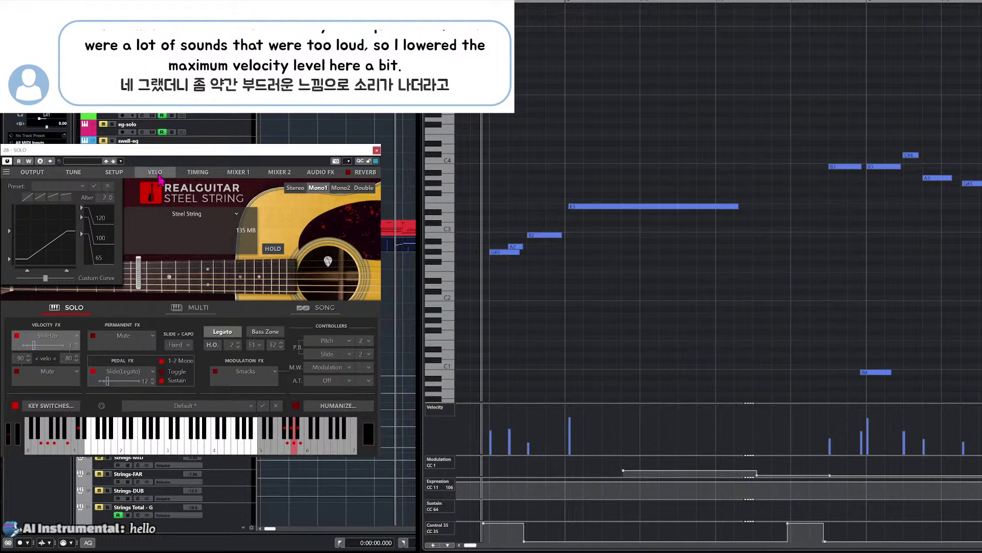
pyautogui.click(158, 175)
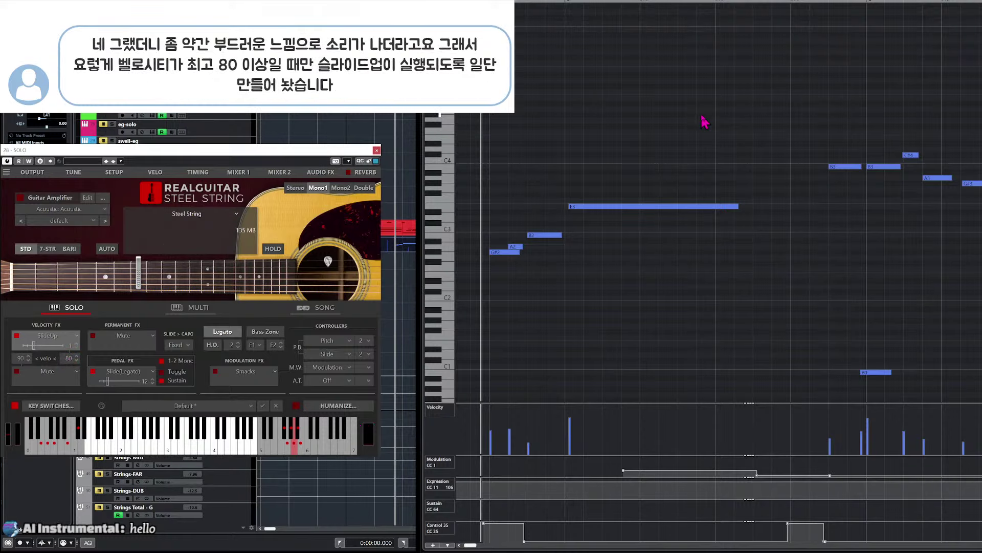
# Replay the solo's opening phrase through the long E3 note with the SOLO instrument in view to check the slide-up and vibrato.
pyautogui.press('space')
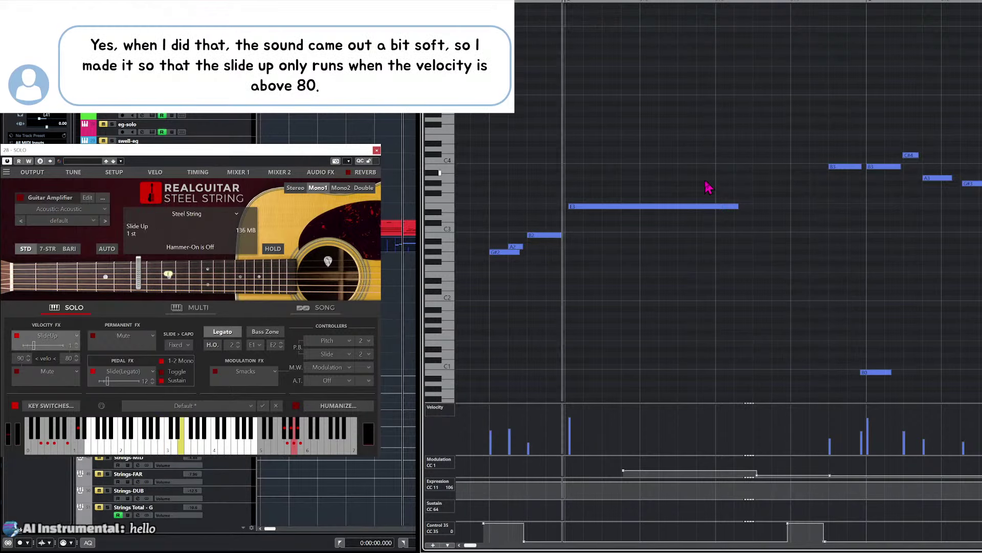
pyautogui.press('space')
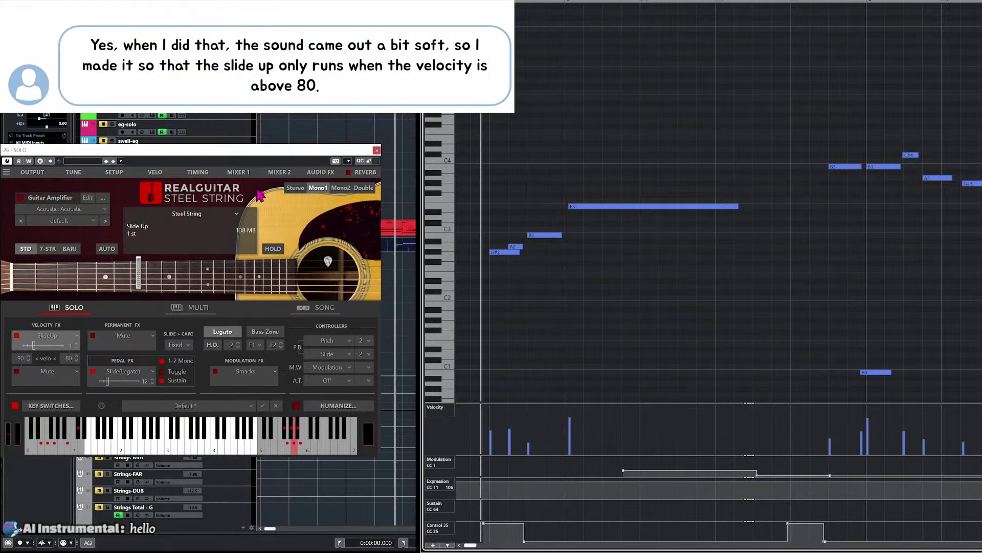
pyautogui.moveTo(289, 153); pyautogui.dragTo(663, 297)
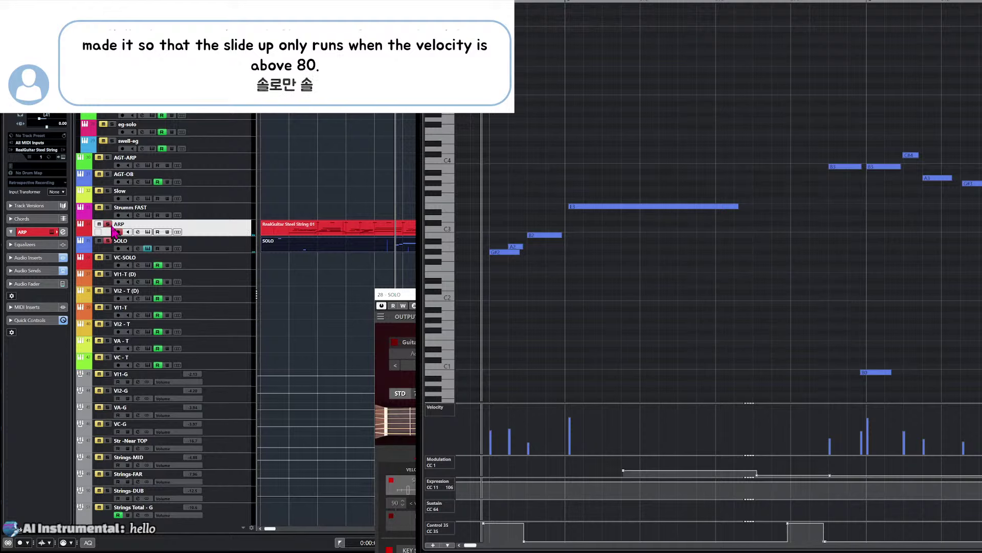
pyautogui.moveTo(409, 294); pyautogui.dragTo(17, 157)
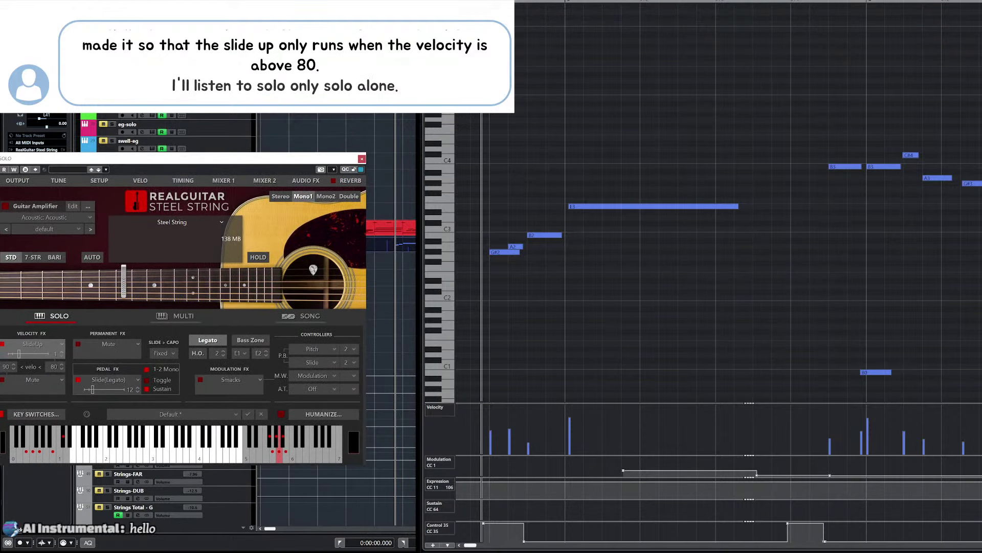
pyautogui.press('space')
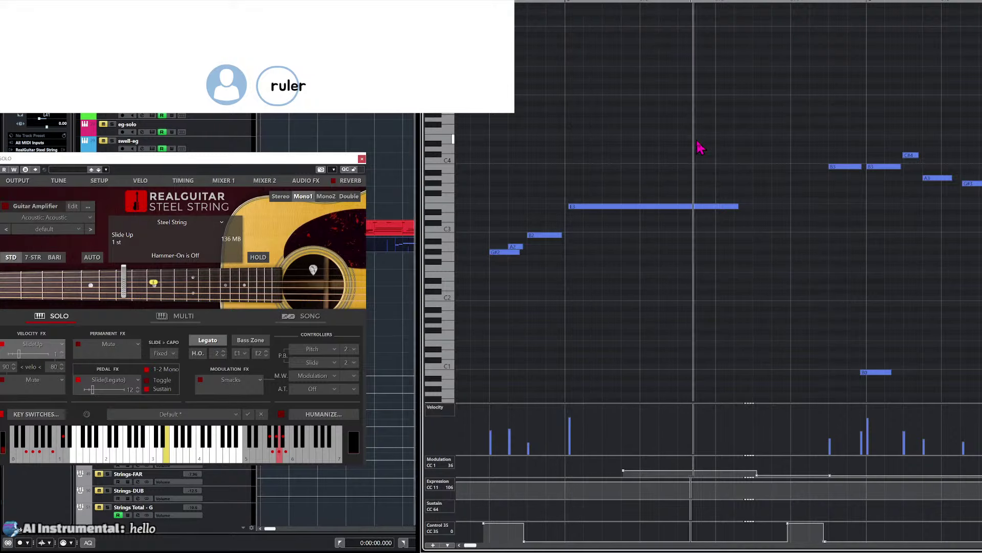
pyautogui.press('space')
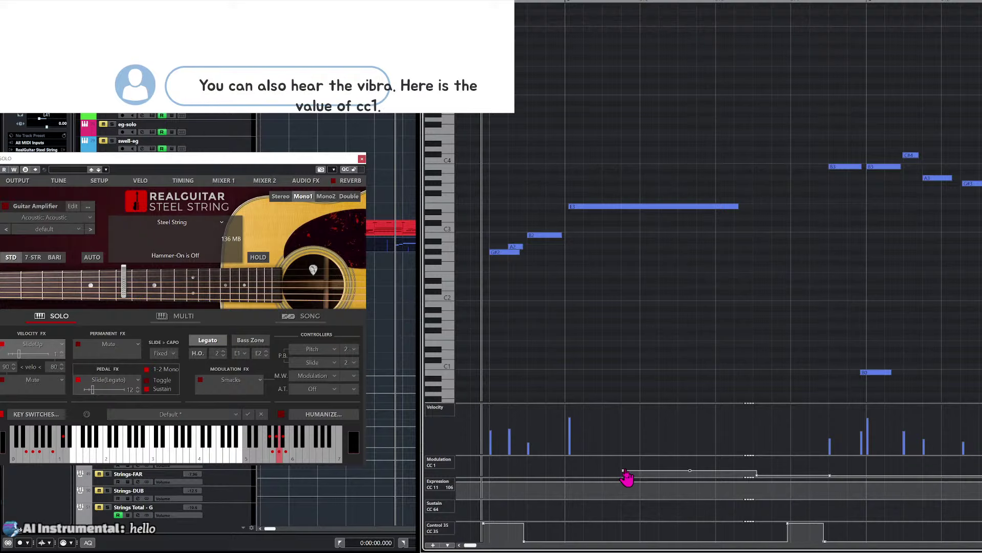
# Try raising CC 1 to 84 under the long E3 note and play it with the stronger vibrato.
pyautogui.moveTo(623, 467); pyautogui.dragTo(620, 463)
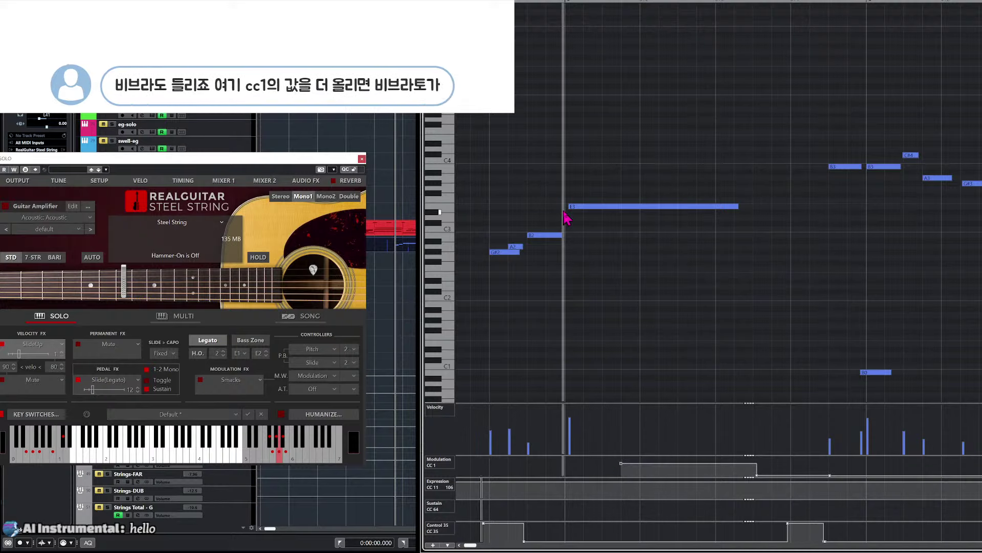
pyautogui.press('space')
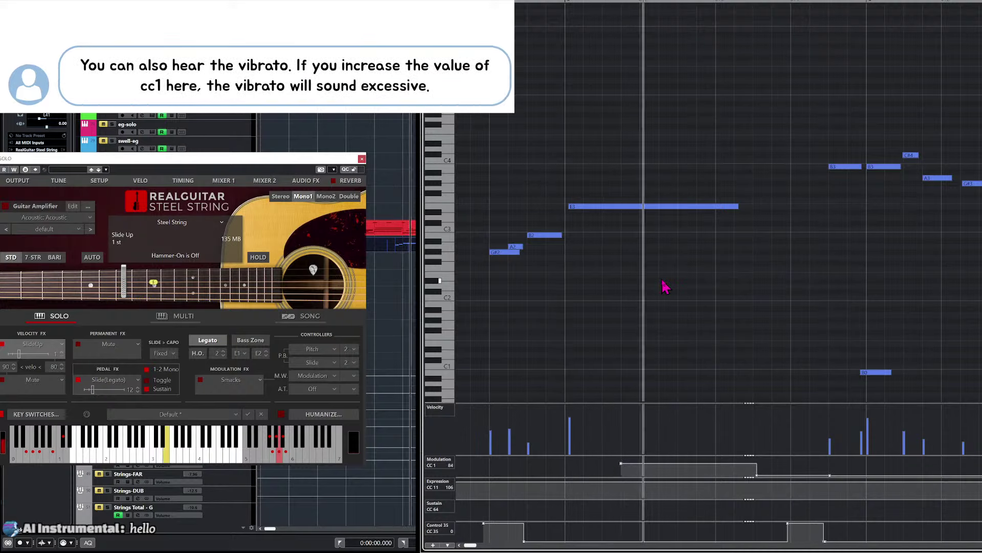
pyautogui.press('space')
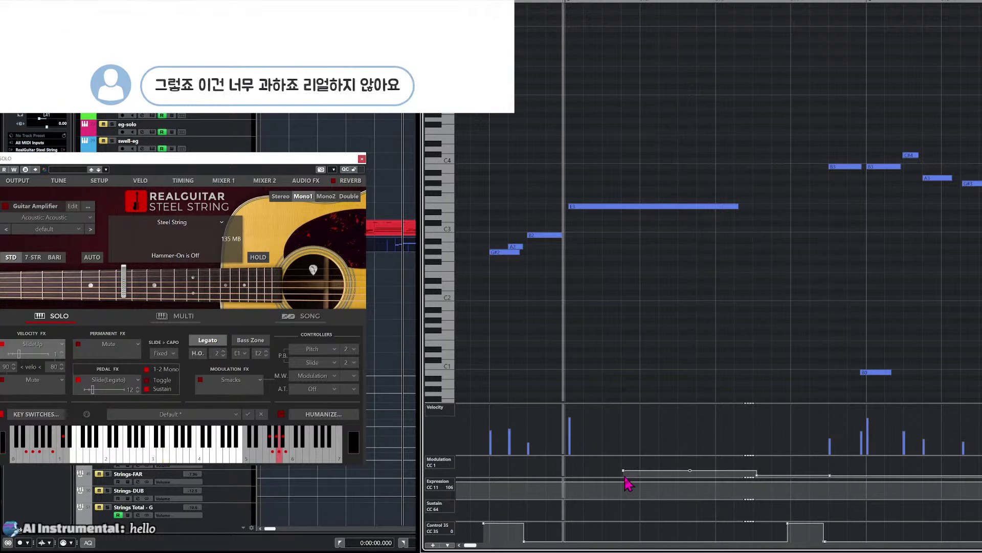
# Play the long E3 note with the gentler CC 1 vibrato and extend its end slightly.
pyautogui.press('space')
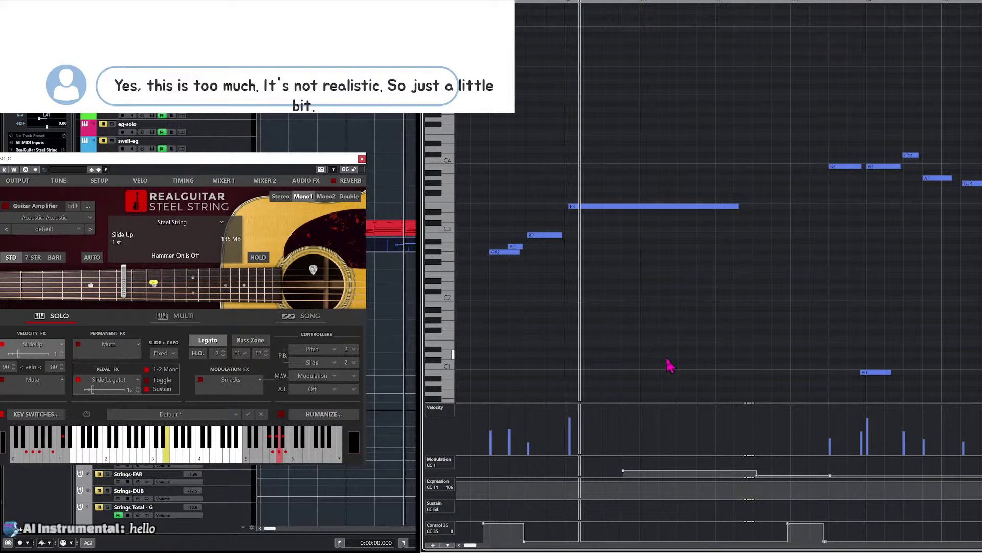
pyautogui.press('space')
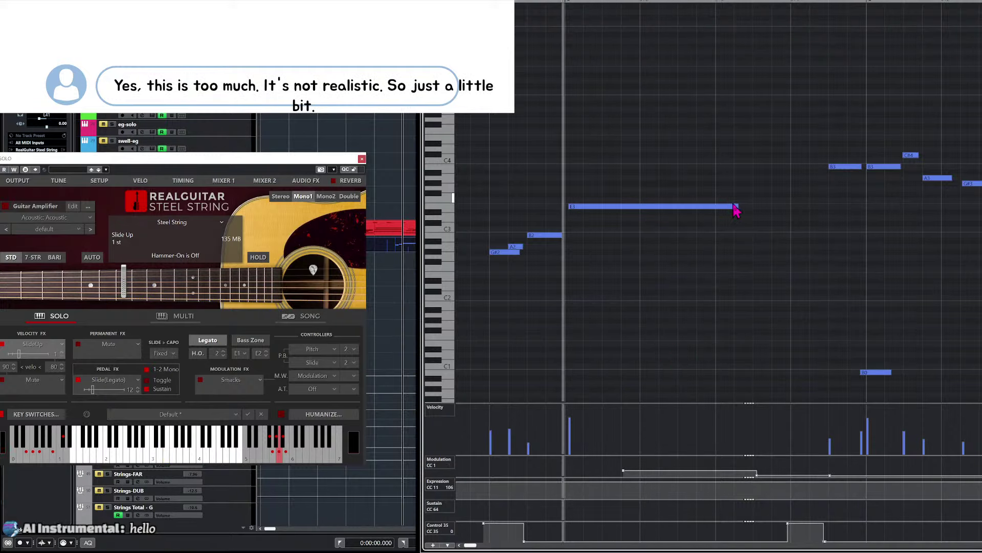
pyautogui.moveTo(735, 206); pyautogui.dragTo(743, 207)
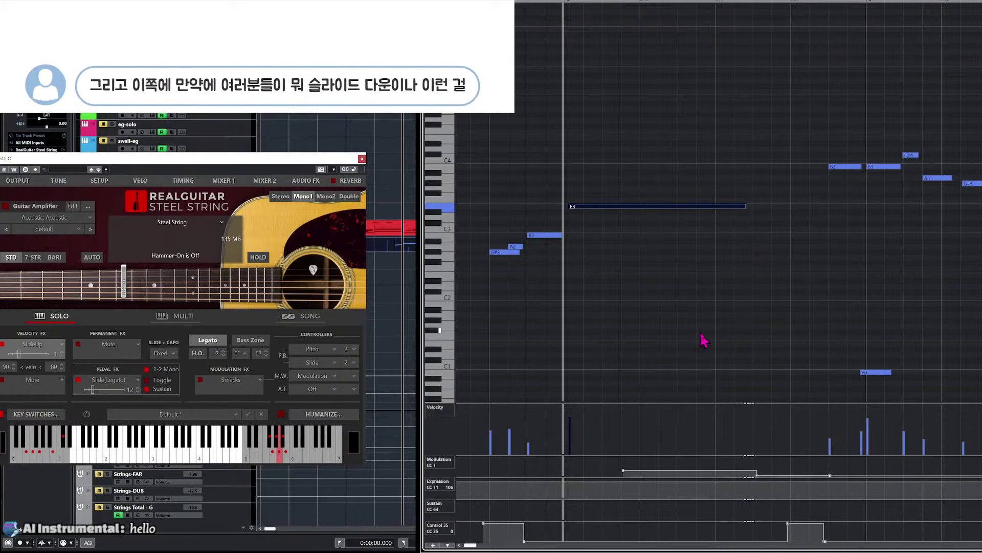
# Open the SOLO instrument's key switch list and check which key is assigned to SlideDown(trigger).
pyautogui.scroll(-3, 737, 328)
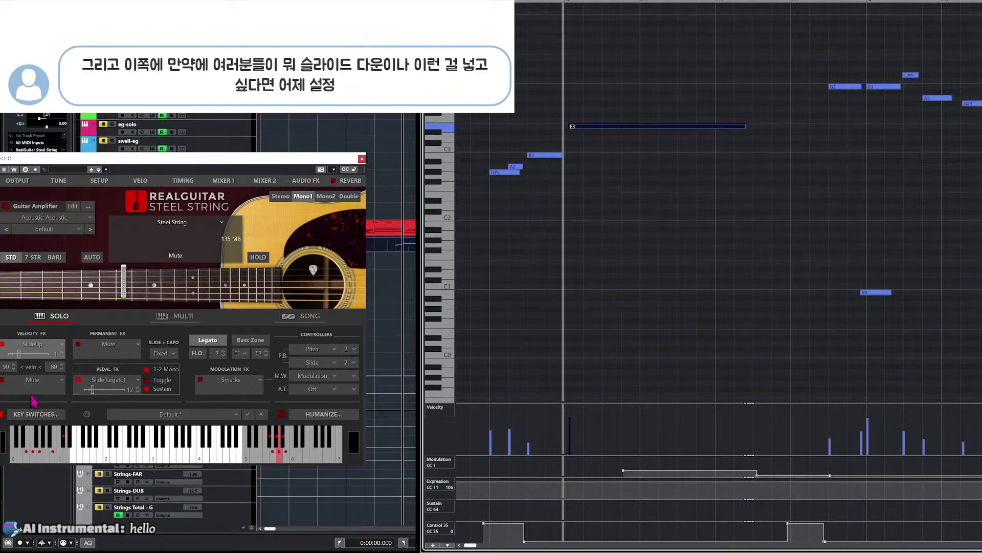
pyautogui.click(37, 414)
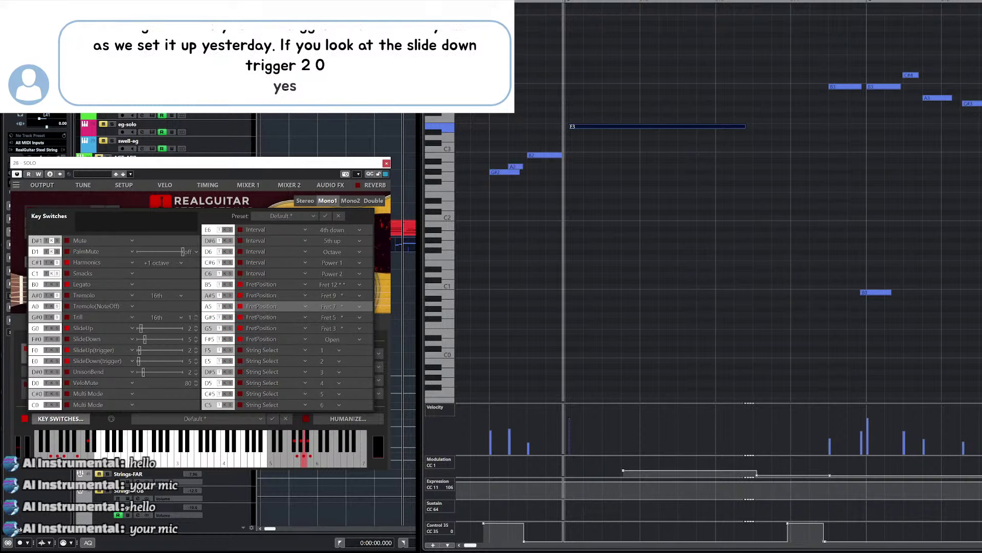
pyautogui.hotkey('alt', 'F4')
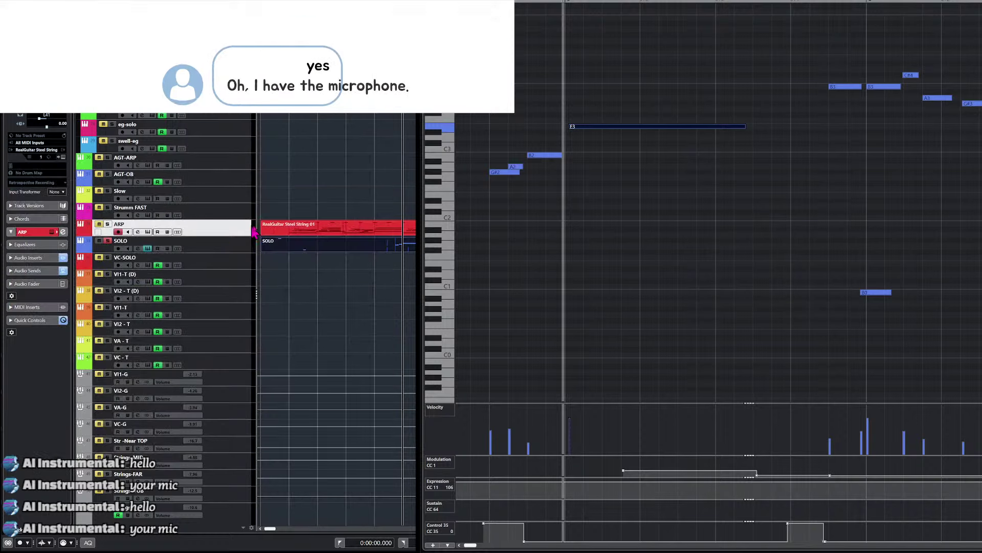
pyautogui.click(247, 250)
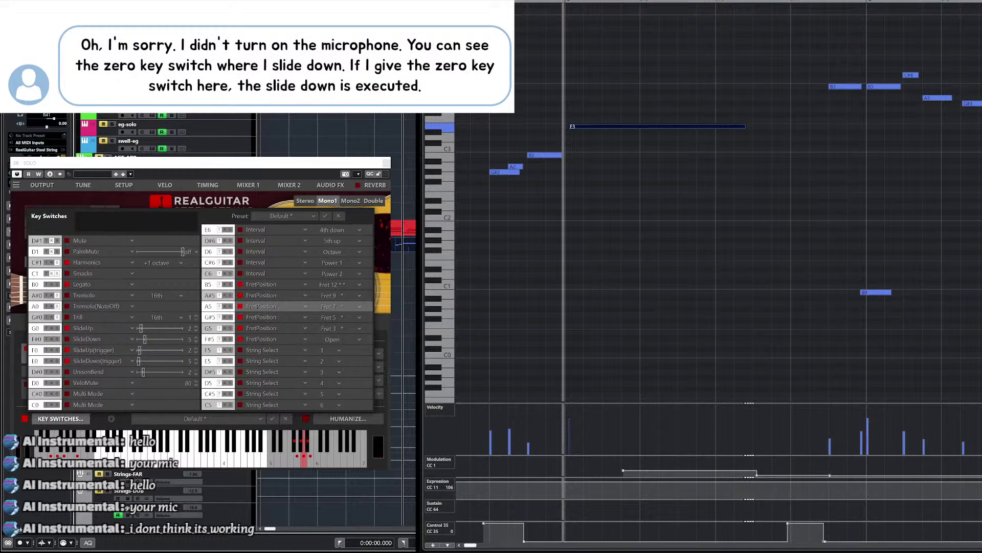
# Add a short E0 key switch note under the end of the long E3 note and play the slide-down.
pyautogui.click(754, 293)
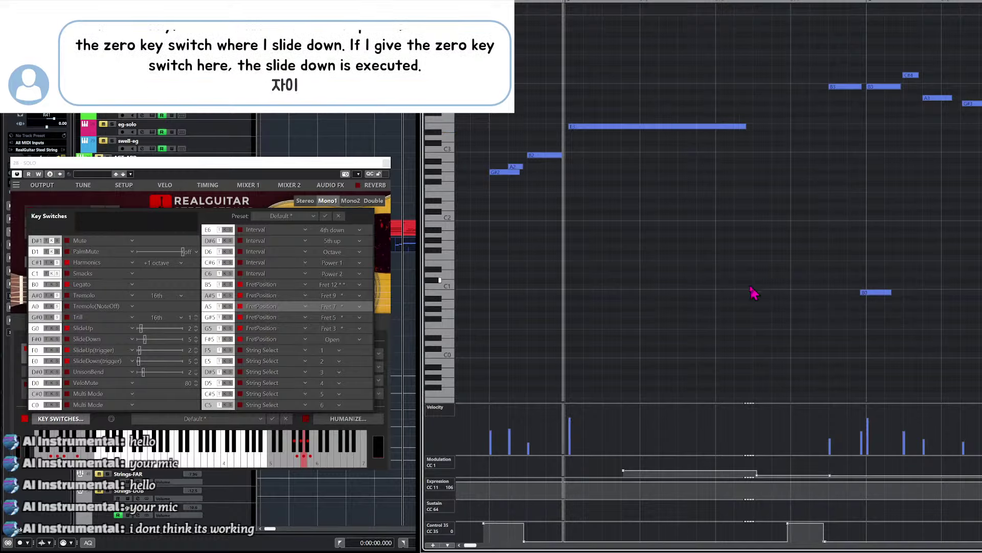
pyautogui.click(729, 332)
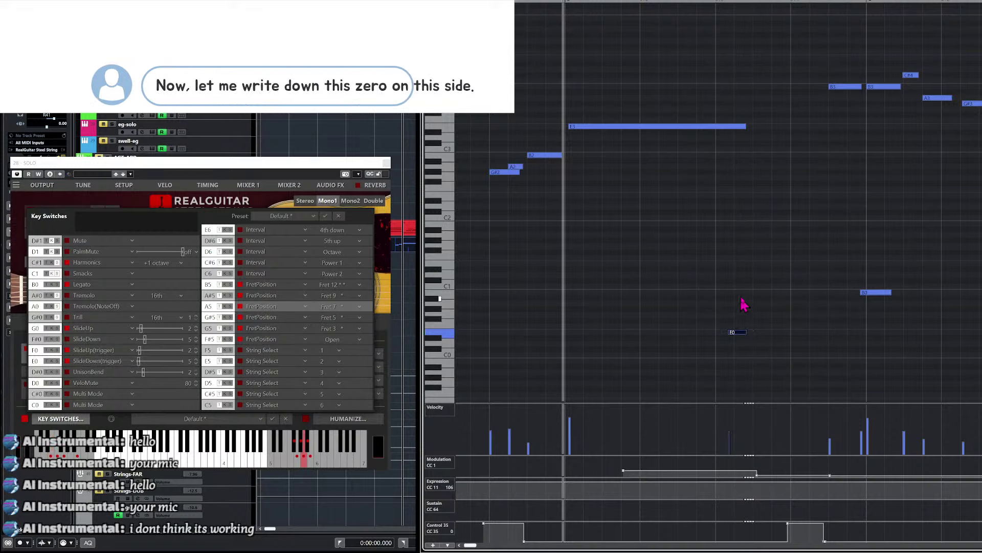
pyautogui.press('space')
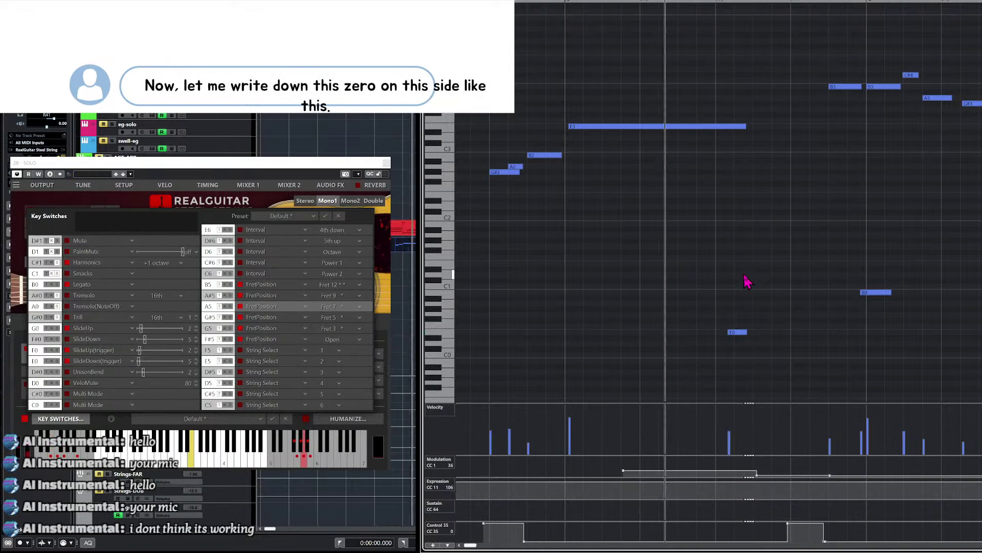
pyautogui.press('space')
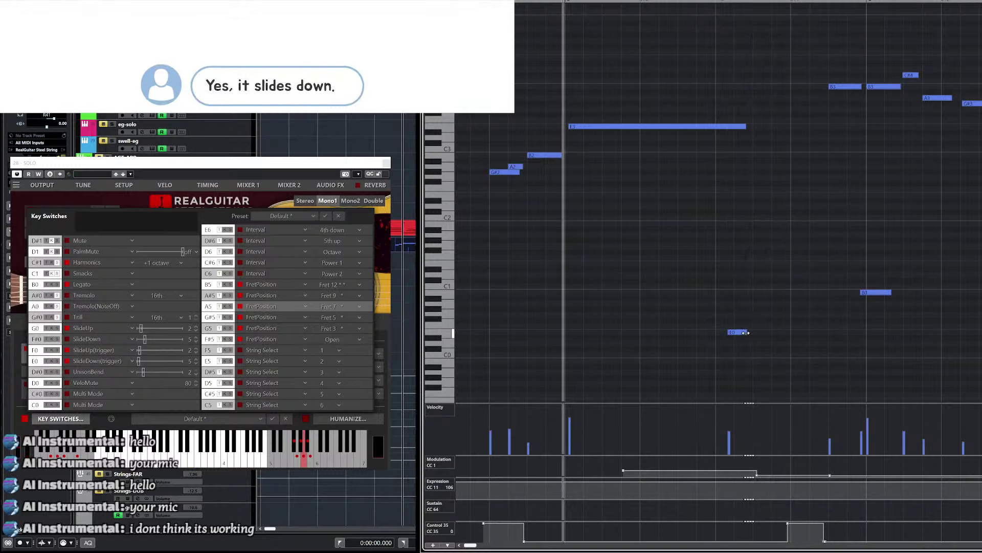
# Shift the E0 key switch note slightly to the end of the long E3 note and replay the slide-down.
pyautogui.moveTo(746, 333); pyautogui.dragTo(749, 332)
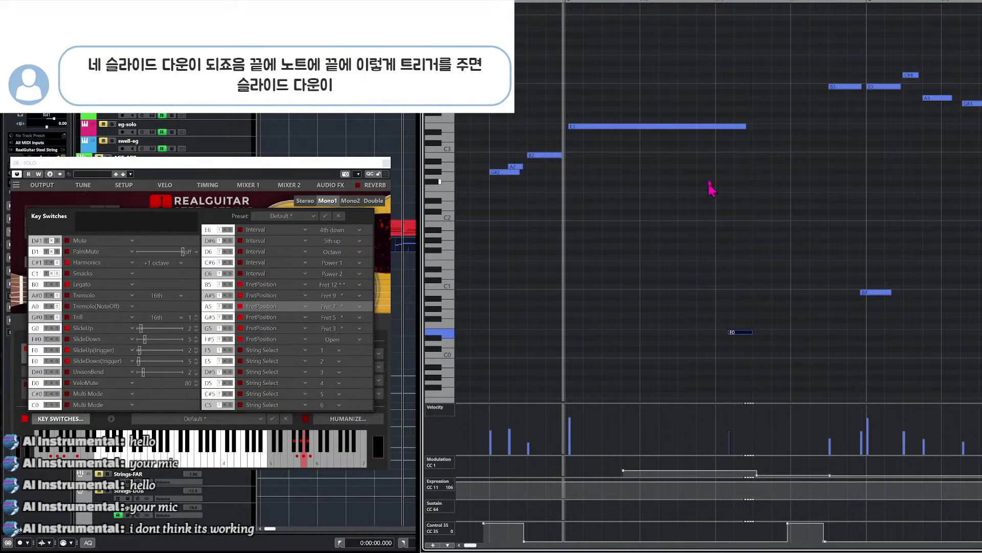
pyautogui.moveTo(730, 331); pyautogui.dragTo(758, 342)
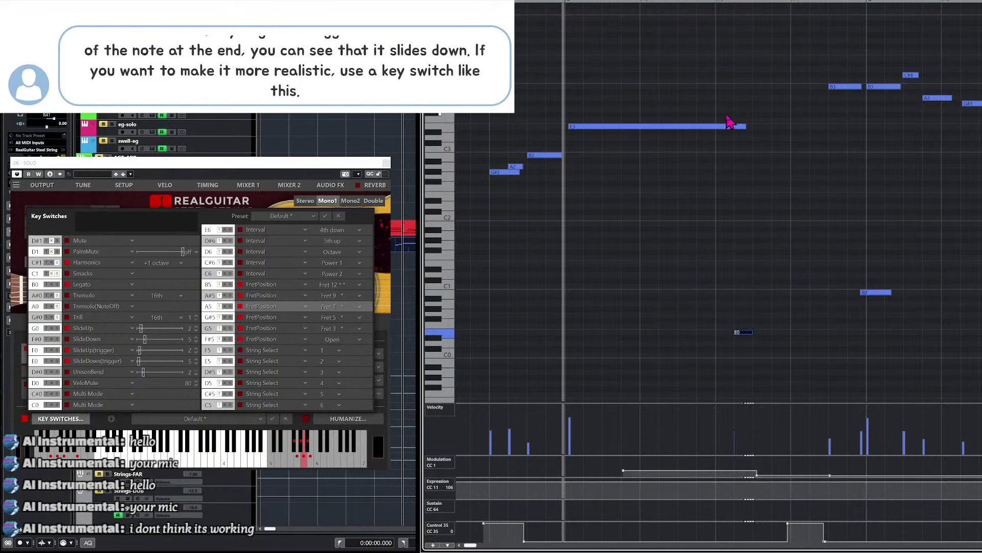
pyautogui.click(731, 202)
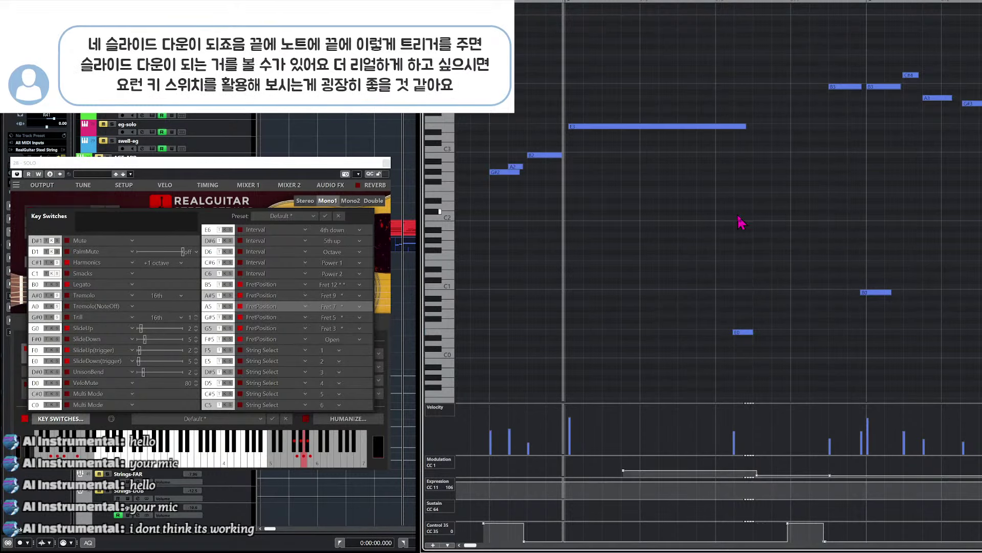
pyautogui.press('space')
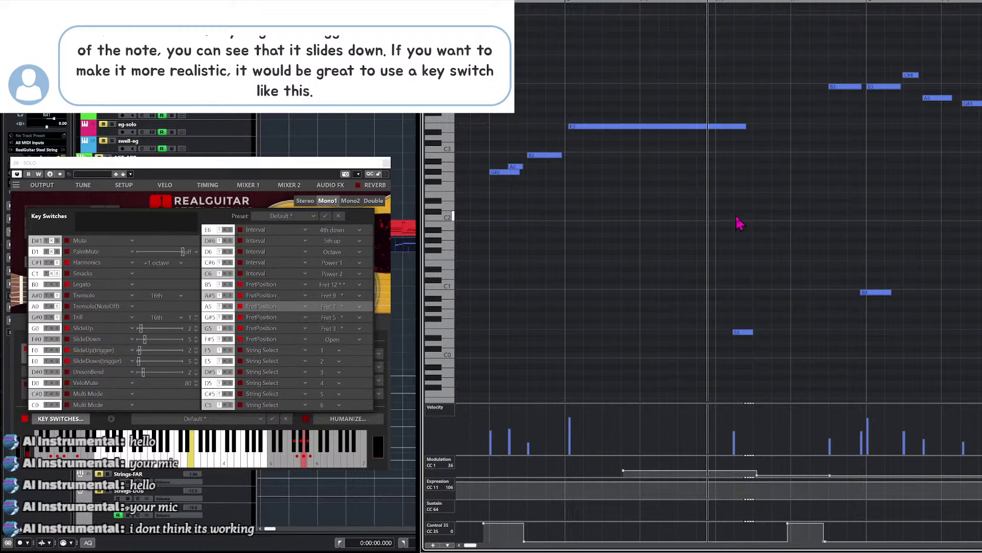
pyautogui.press('space')
# Play the following phrase starting on B3 and delete the low B0 note beneath its second B3.
pyautogui.hscroll(2, 768, 215)
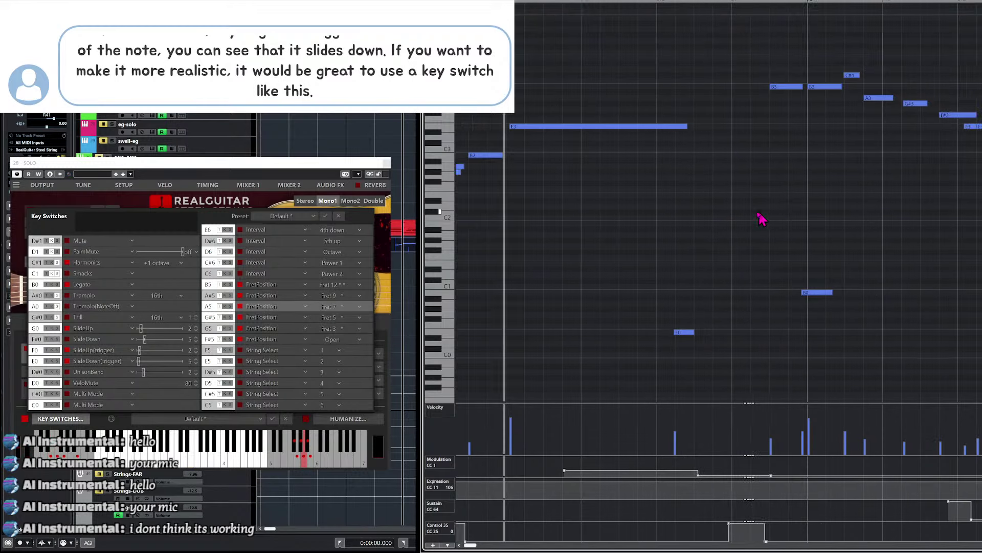
pyautogui.keyDown('alt'); pyautogui.keyDown('shift'); pyautogui.click(703, 169); pyautogui.keyUp('shift'); pyautogui.keyUp('alt')
pyautogui.hscroll(3, 680, 182)
pyautogui.press('space')
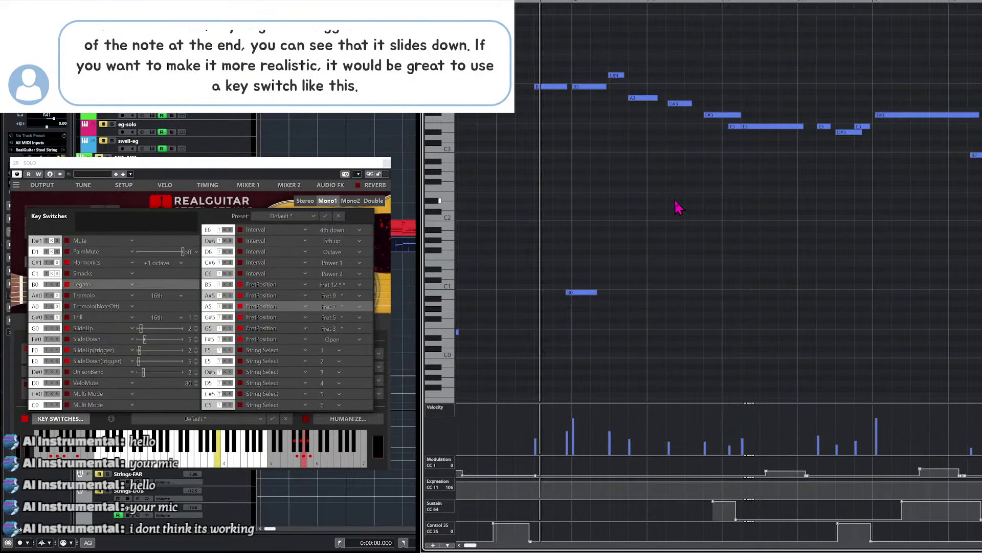
pyautogui.press('space')
pyautogui.moveTo(591, 272); pyautogui.dragTo(595, 320)
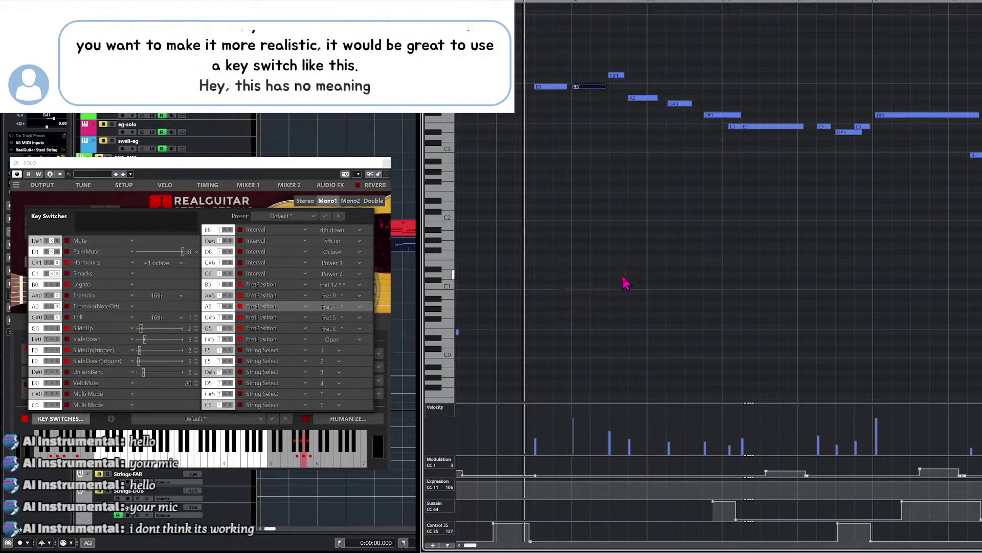
pyautogui.press('space')
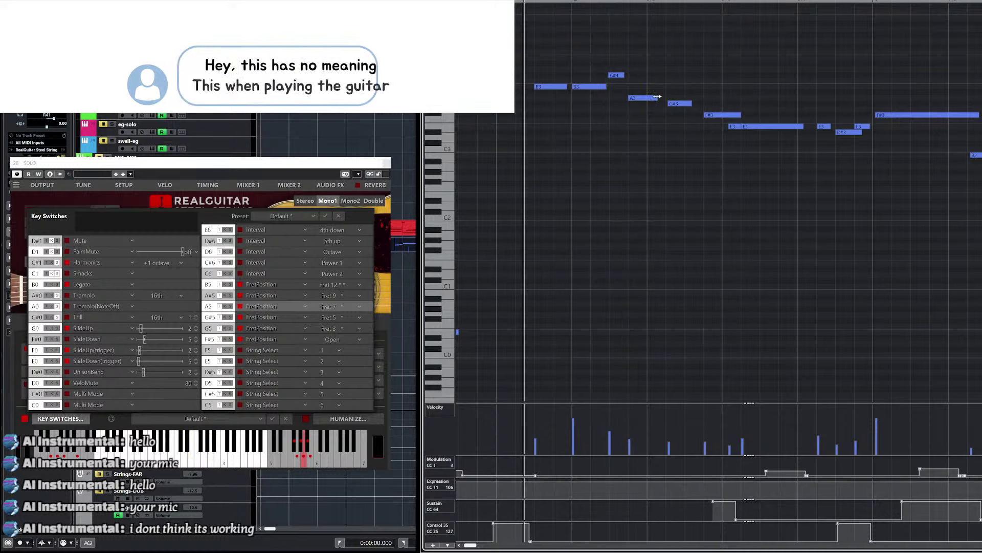
# Try extending the A3 and G#3 notes until each connects to the next note, and play the connected phrase.
pyautogui.moveTo(658, 96); pyautogui.dragTo(663, 98)
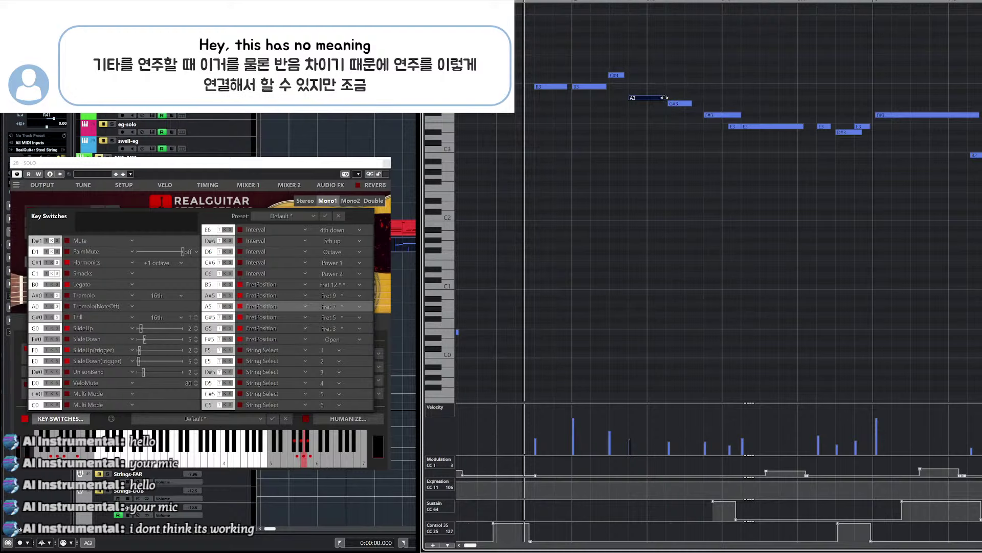
pyautogui.moveTo(664, 98); pyautogui.dragTo(703, 103)
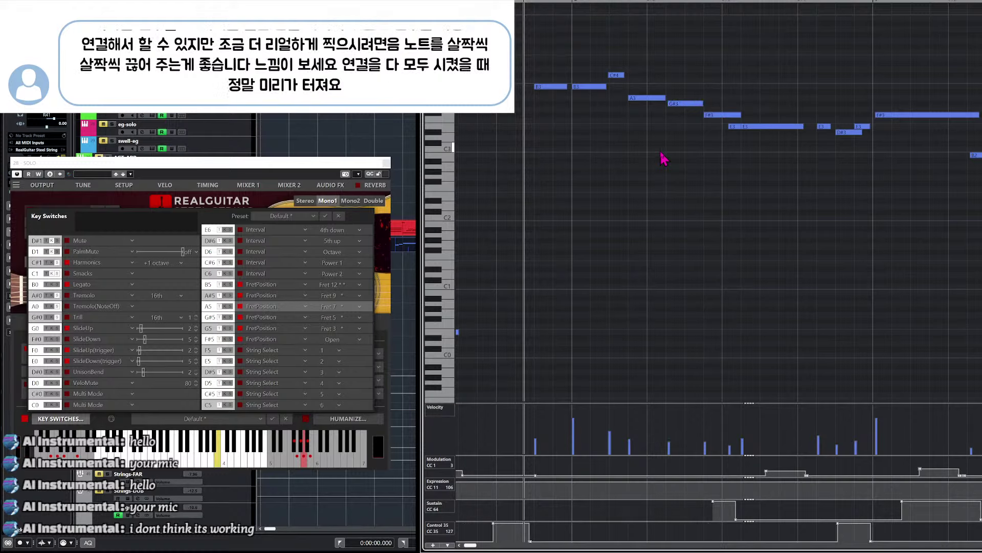
pyautogui.press('space')
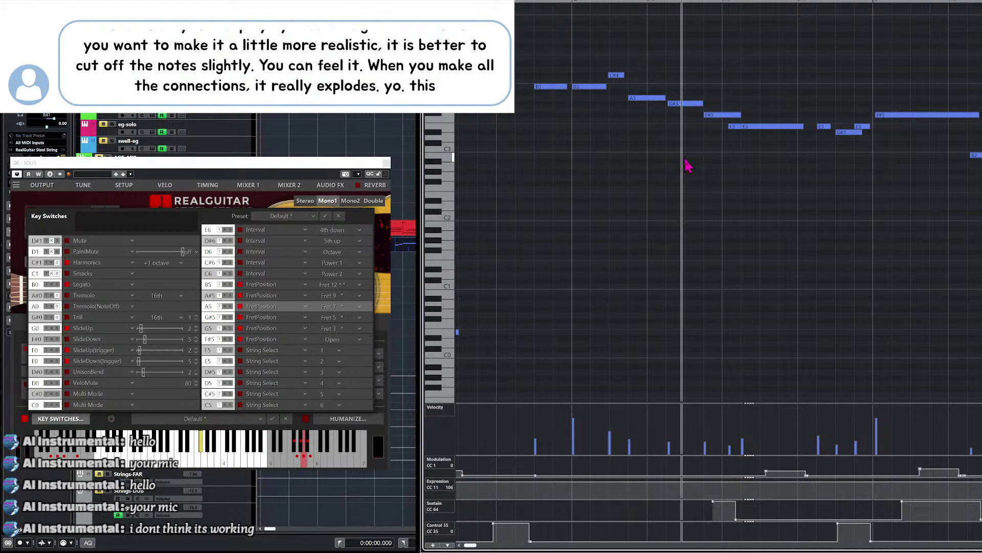
pyautogui.press('space')
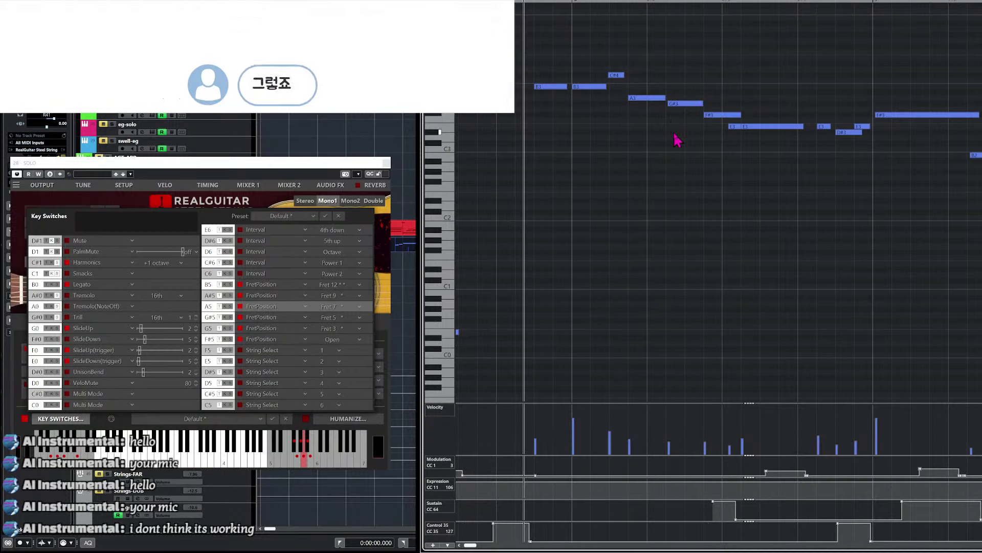
# Shorten the G#3 and A3 notes so small gaps separate them from the next notes, and replay the phrase.
pyautogui.moveTo(700, 103); pyautogui.dragTo(692, 103)
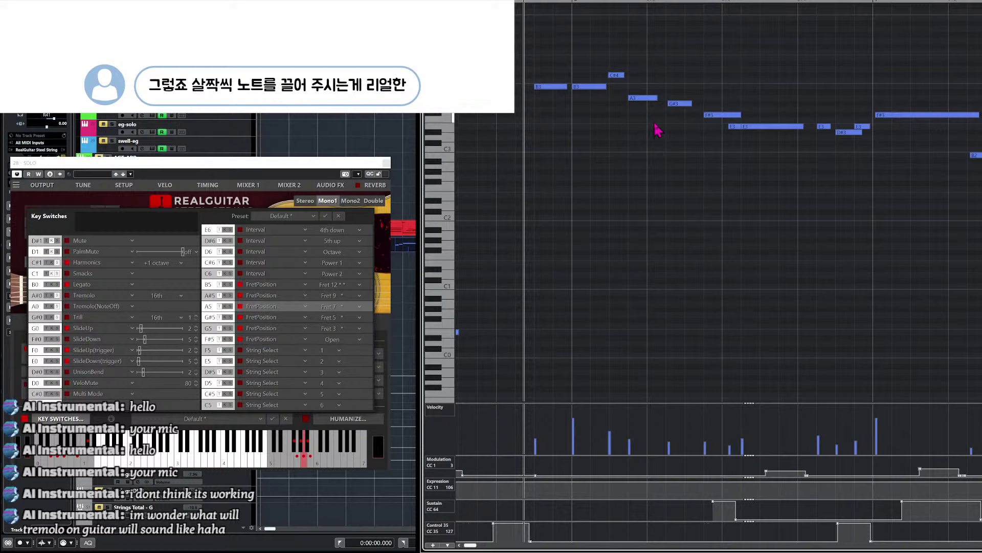
pyautogui.click(646, 97)
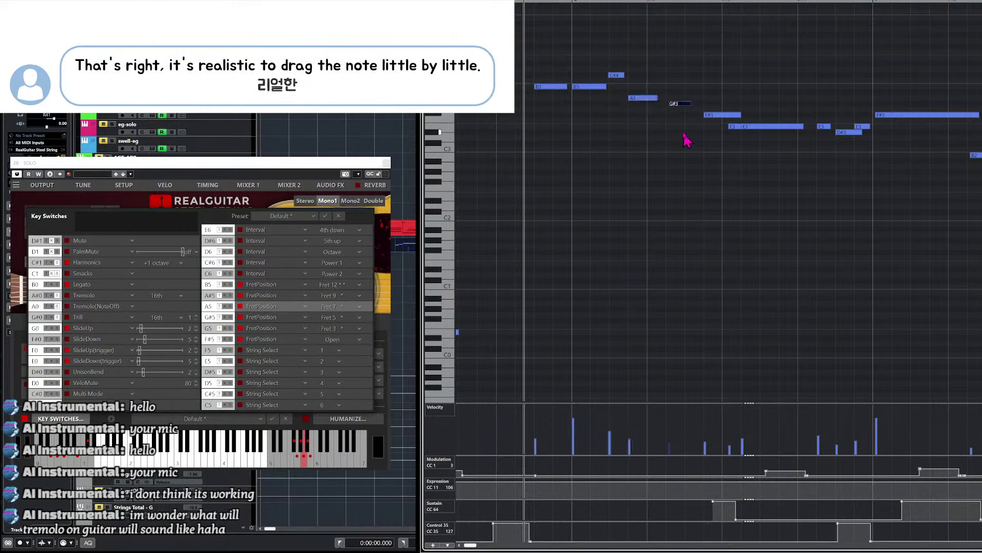
pyautogui.moveTo(657, 98); pyautogui.dragTo(655, 100)
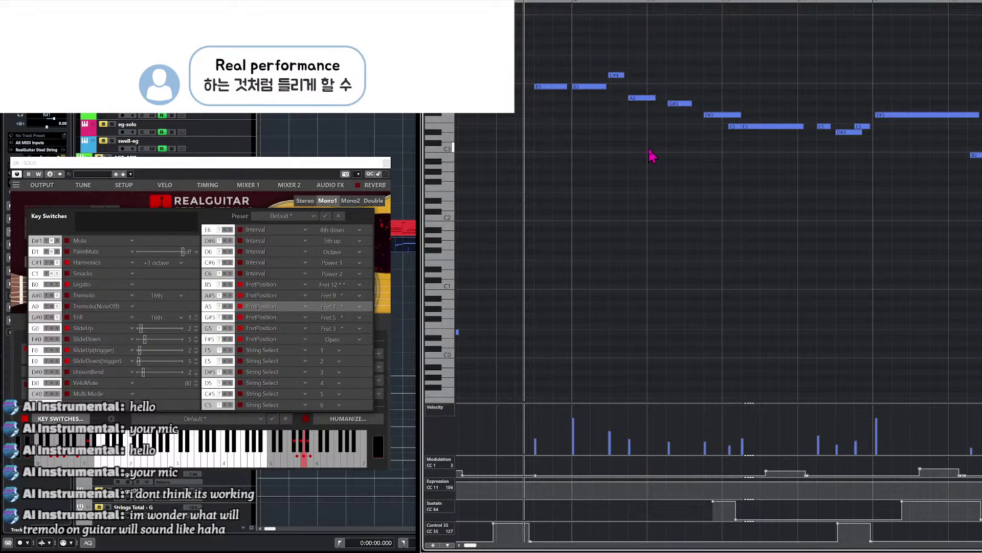
pyautogui.press('space')
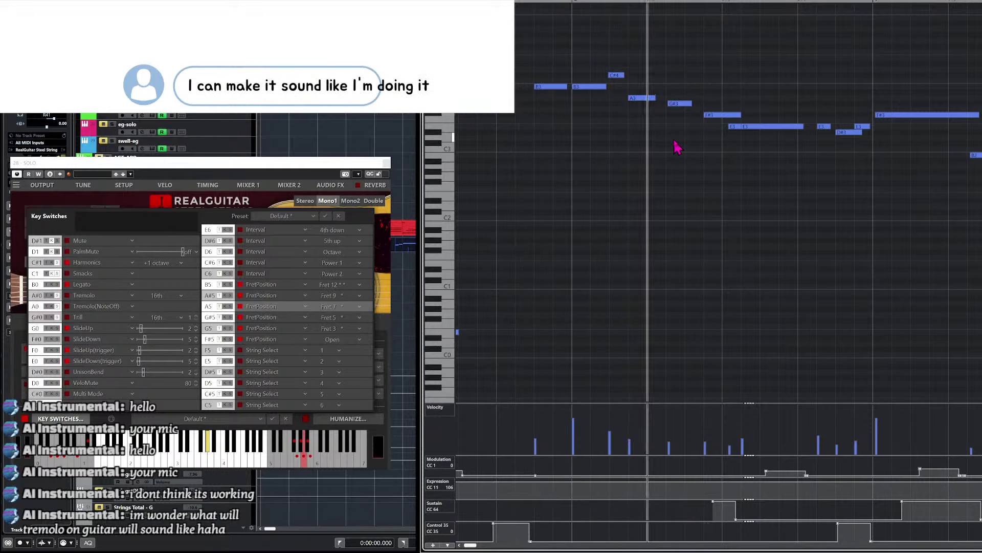
pyautogui.press('space')
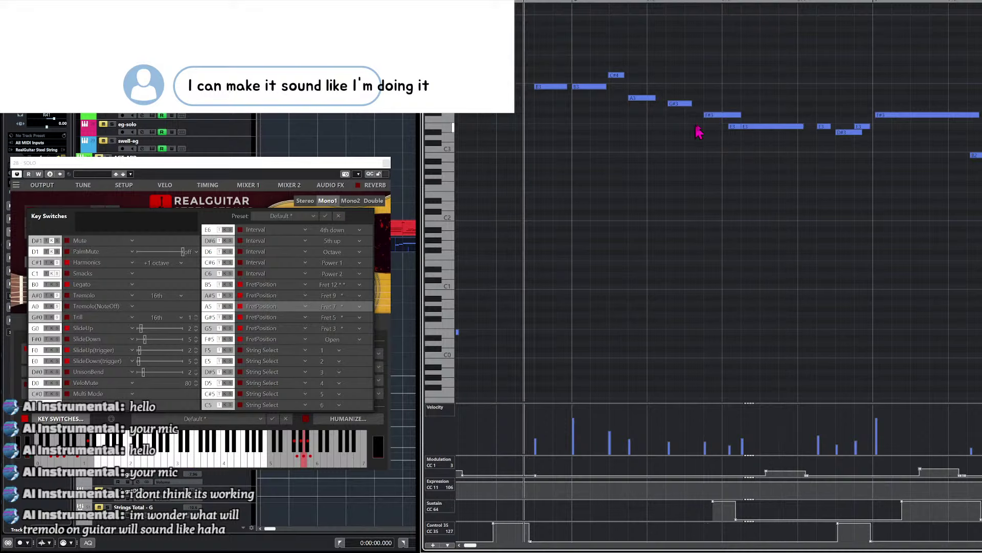
# Examine the slide from F#3 to the short E3 under CC 64 and the repeated E3, and play the phrase.
pyautogui.click(719, 116)
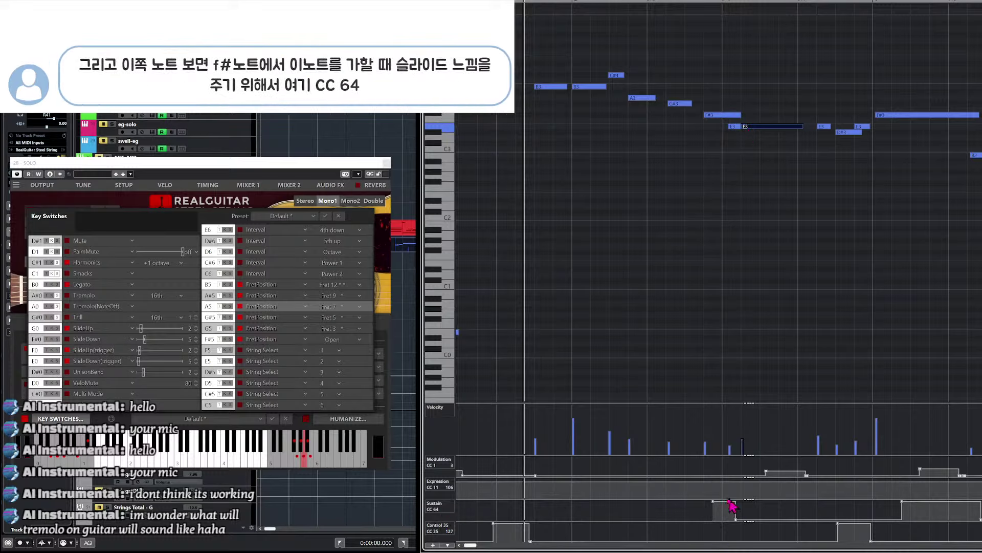
pyautogui.click(706, 138)
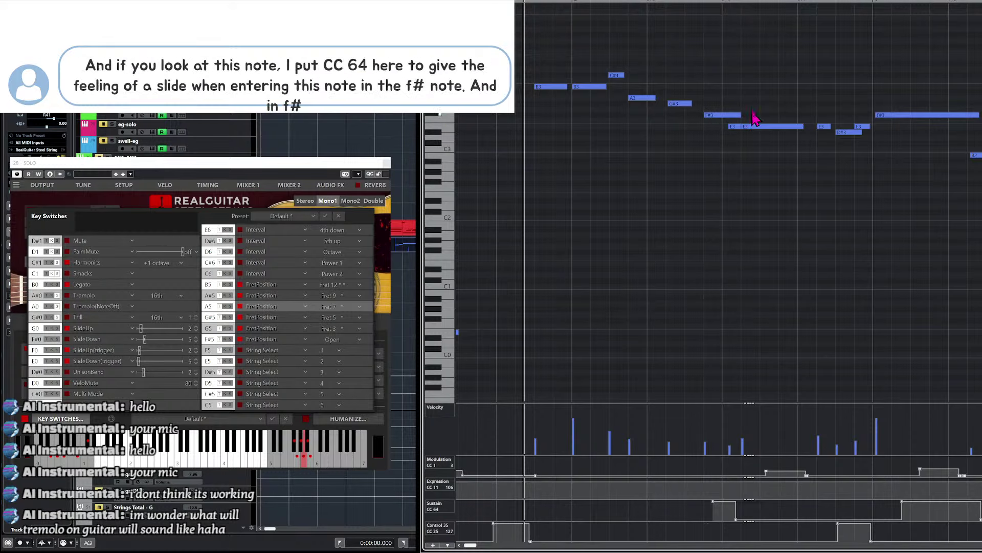
pyautogui.click(757, 126)
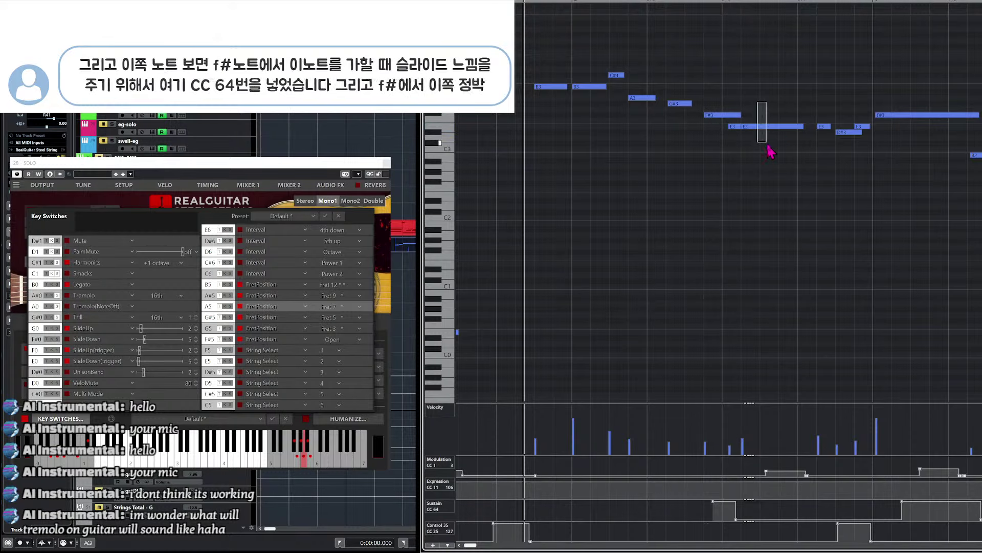
pyautogui.click(731, 126)
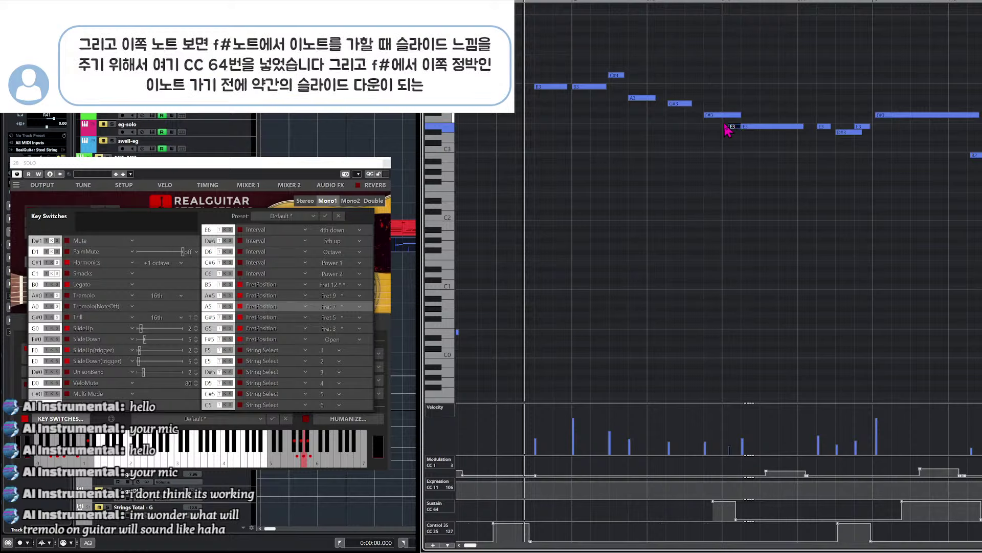
pyautogui.moveTo(714, 104); pyautogui.dragTo(733, 130)
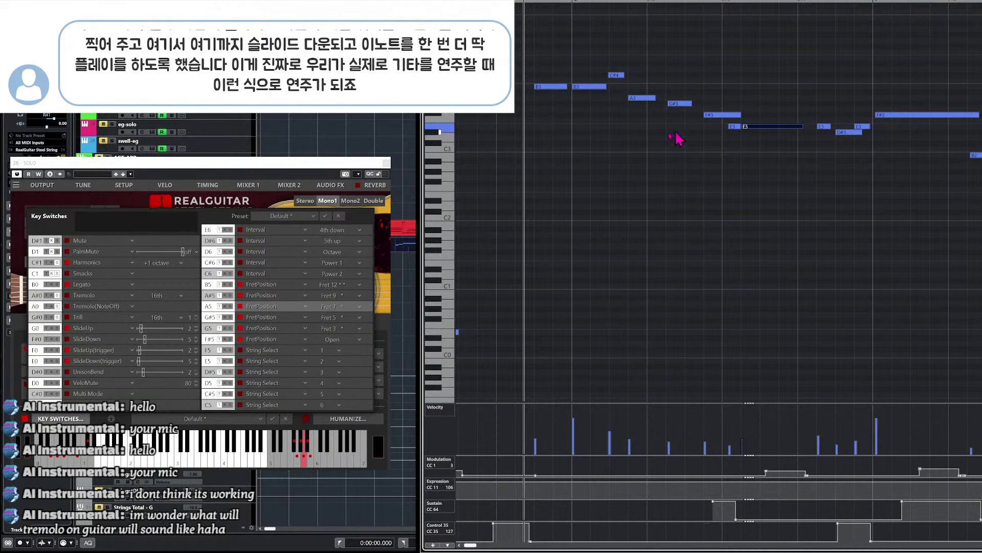
pyautogui.click(638, 144)
pyautogui.press('space')
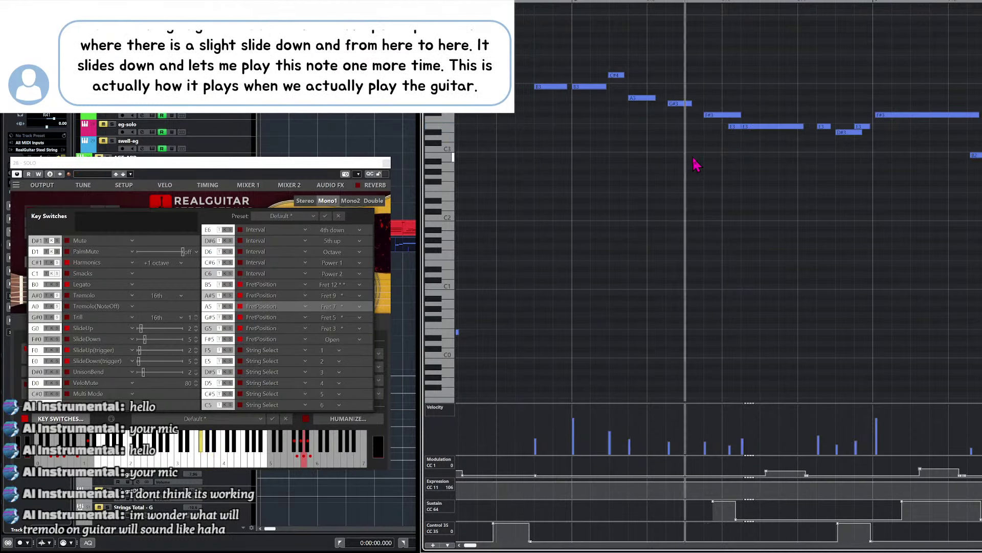
pyautogui.press('space')
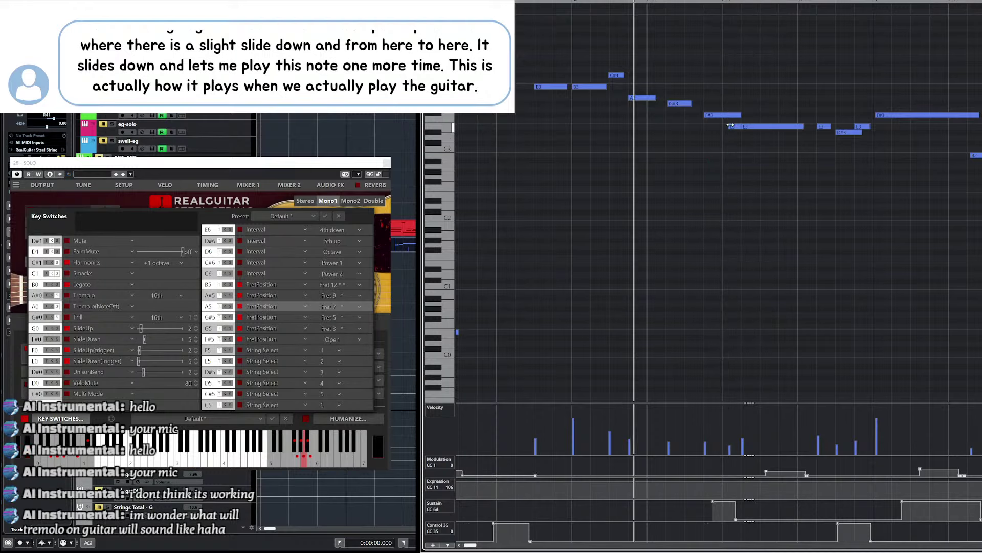
# Try deleting the short E3 so the F#3 slides straight into the long E3, and play the phrase.
pyautogui.moveTo(721, 122)
pyautogui.mouseDown()
pyautogui.moveTo(733, 136)
pyautogui.moveTo(748, 115)
pyautogui.moveTo(738, 125)
pyautogui.mouseUp()
pyautogui.press('Delete')
pyautogui.click(744, 125)
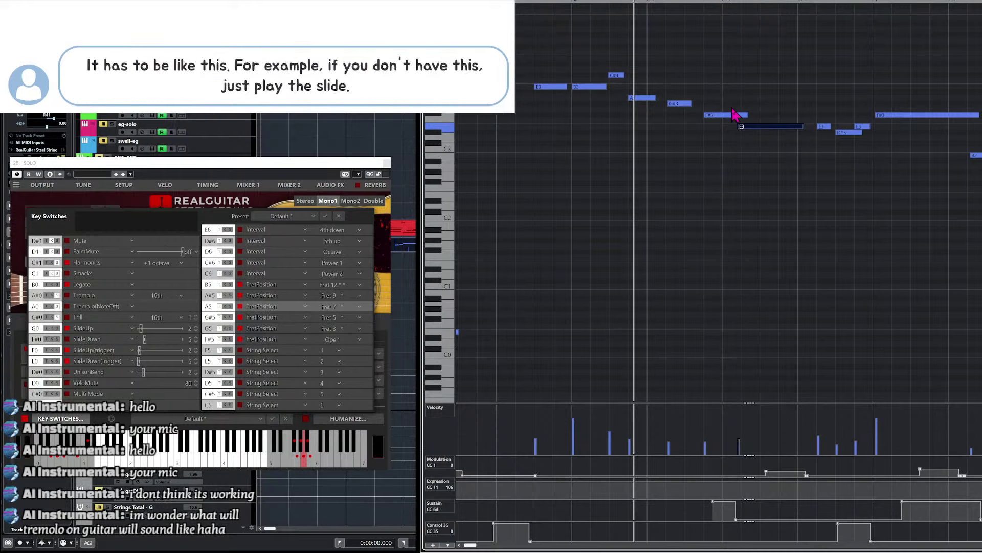
pyautogui.press('space')
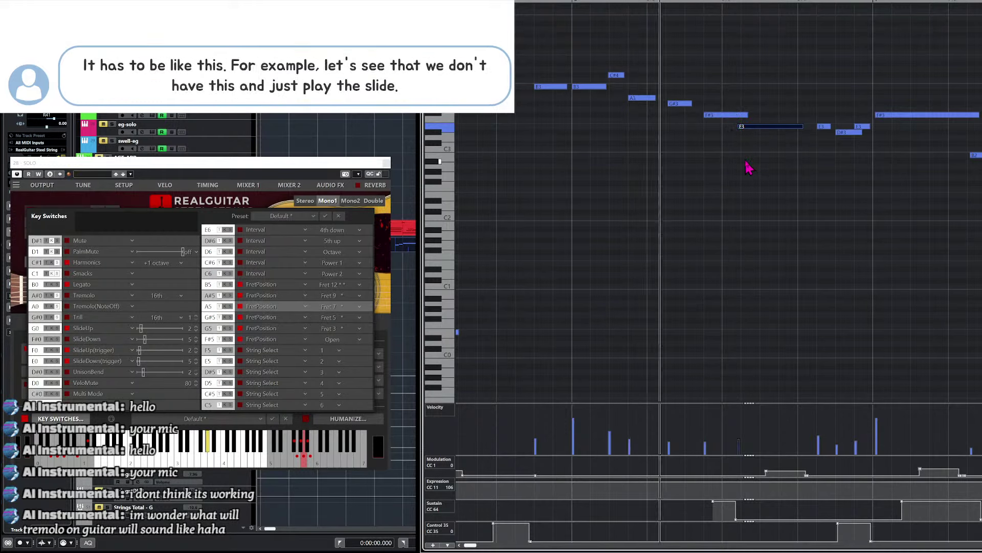
pyautogui.press('space')
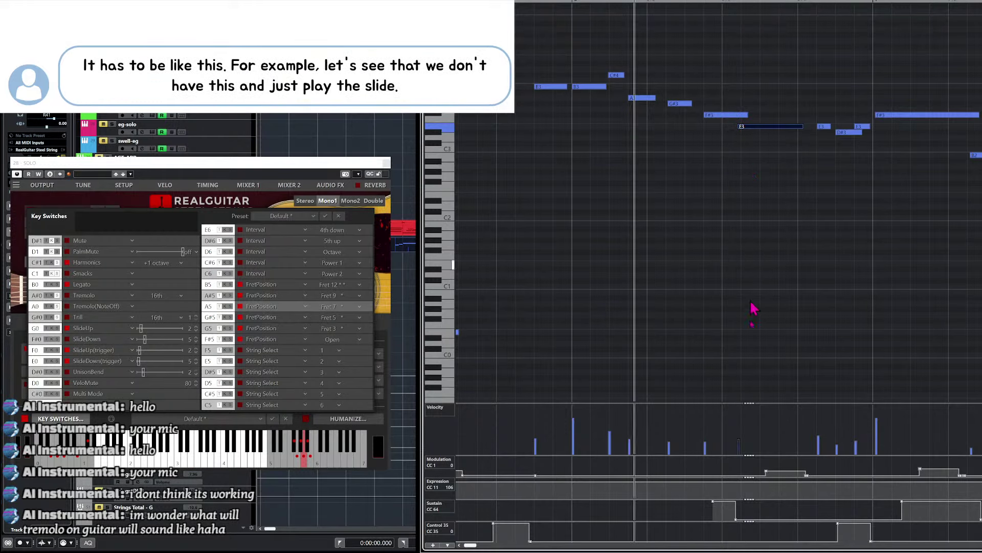
# Try extending the CC 64 hold beneath the F#3 slightly past the long E3's start, and replay the slide.
pyautogui.moveTo(735, 522); pyautogui.dragTo(745, 531)
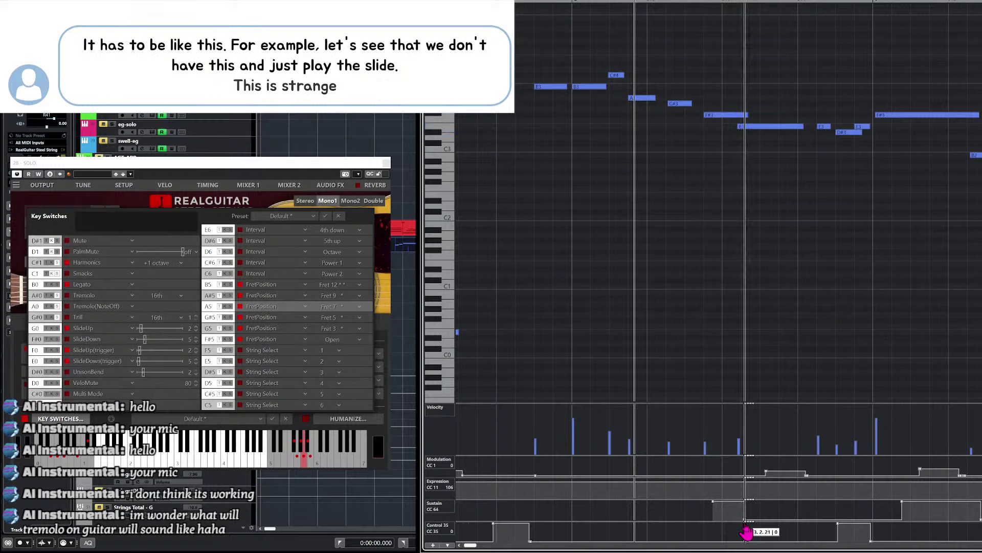
pyautogui.press('space')
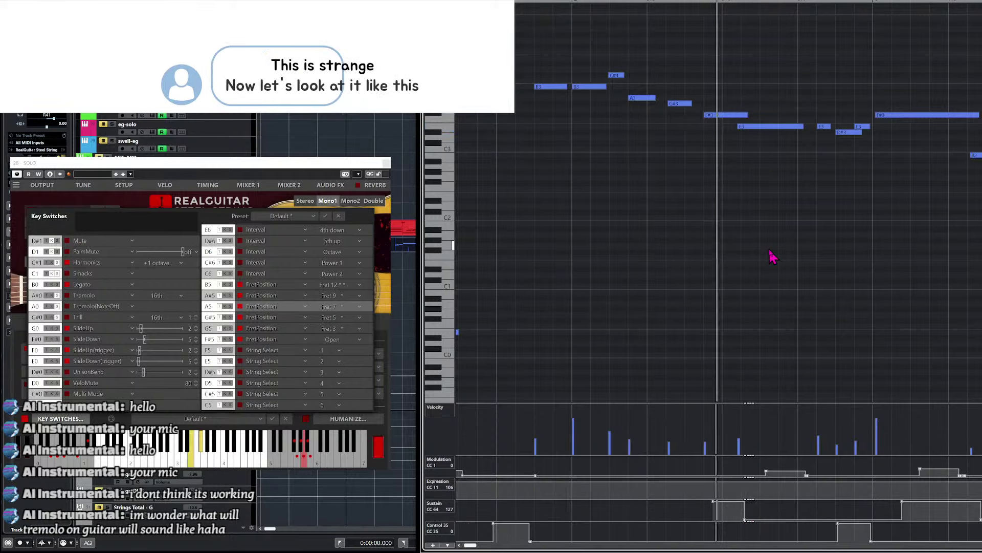
pyautogui.press('space')
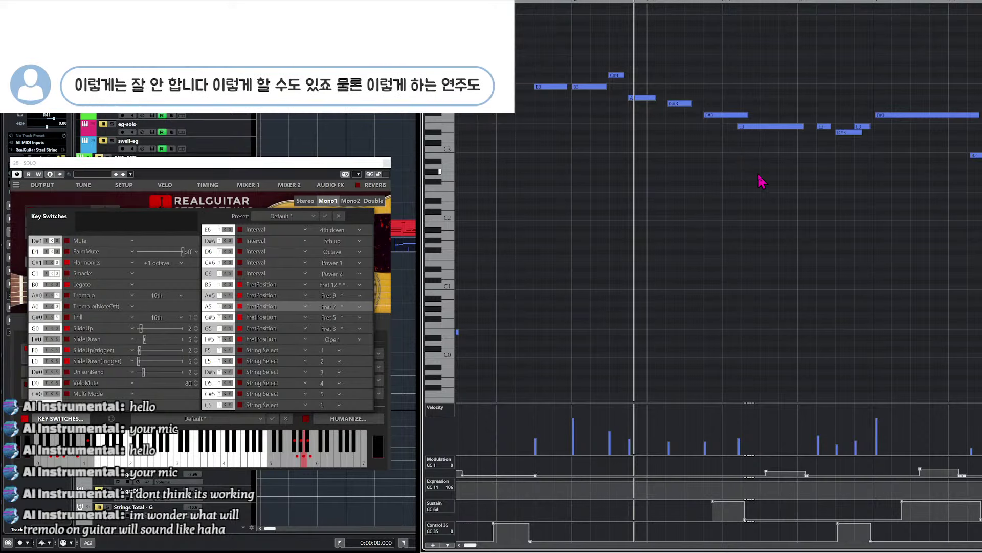
# Undo the CC 64 and note edits to restore the short E3 after the F#3.
pyautogui.hotkey('ctrl', 'z')
pyautogui.hotkey('ctrl', 'z')
pyautogui.hotkey('ctrl', 'z')
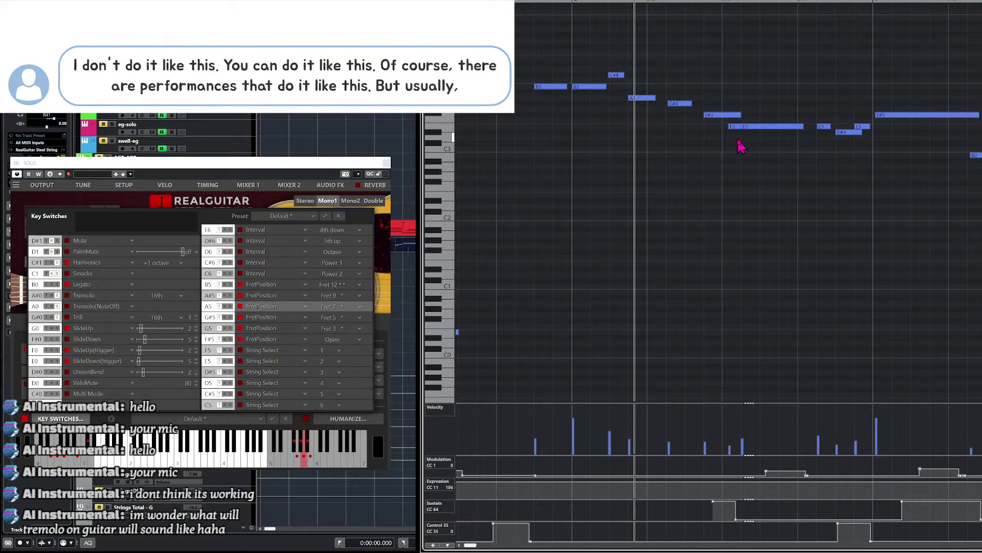
# Examine the short E3 that ends the slide and the long E3 that repeats it, and play the phrase.
pyautogui.moveTo(730, 126); pyautogui.dragTo(741, 126)
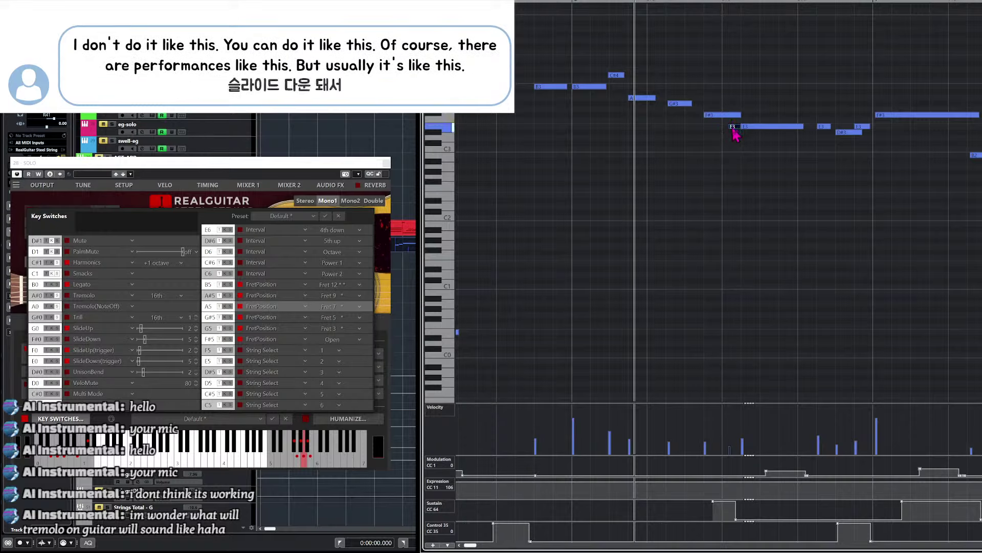
pyautogui.click(755, 127)
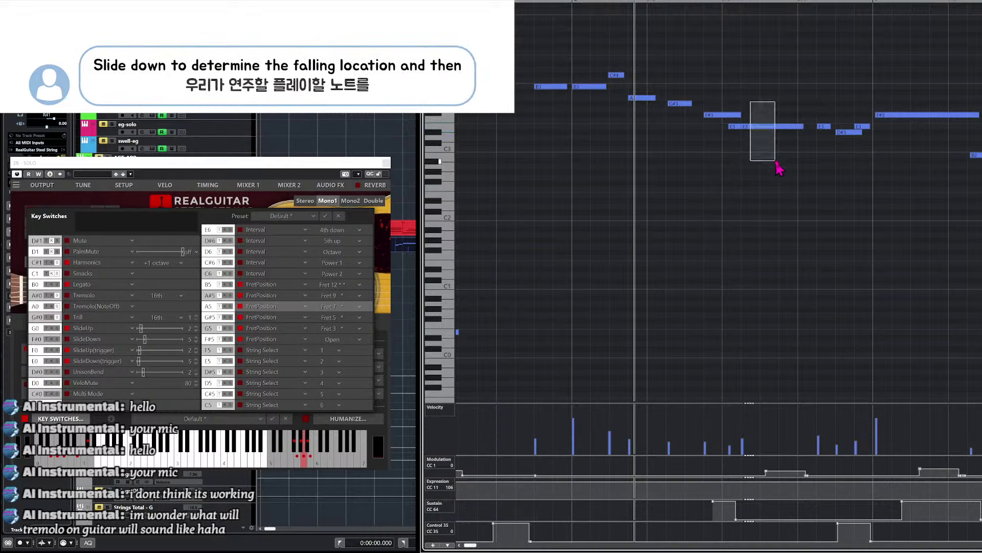
pyautogui.moveTo(777, 167); pyautogui.dragTo(775, 160)
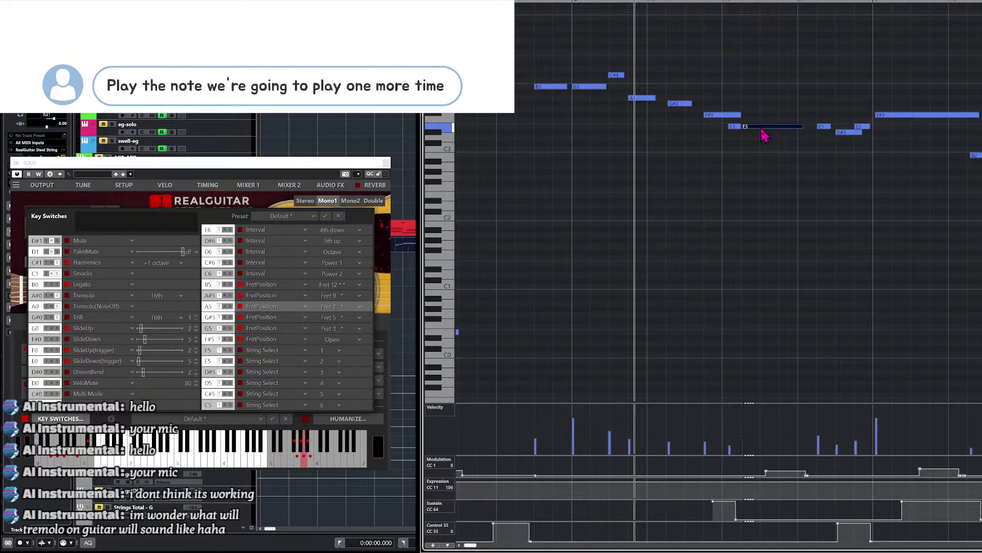
pyautogui.click(761, 159)
pyautogui.press('space')
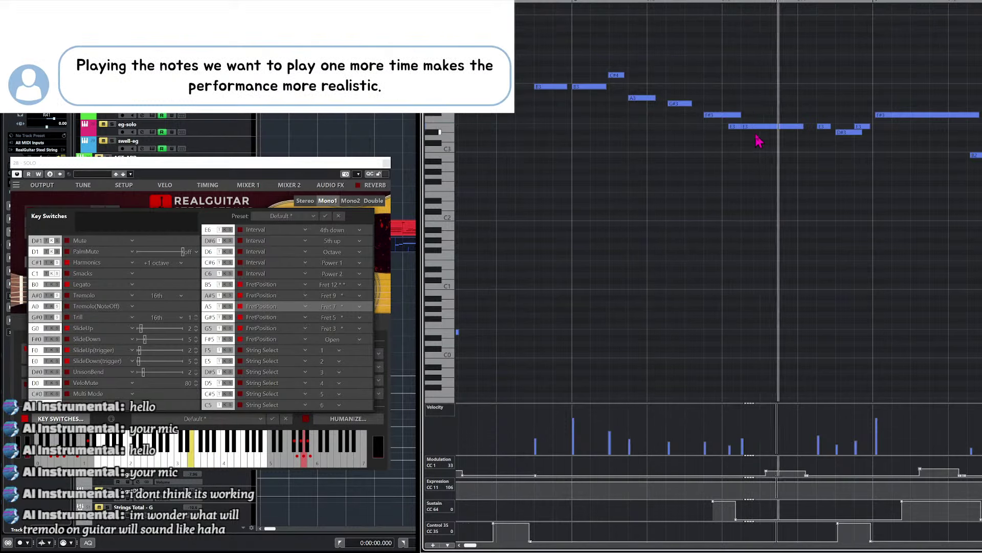
pyautogui.press('space')
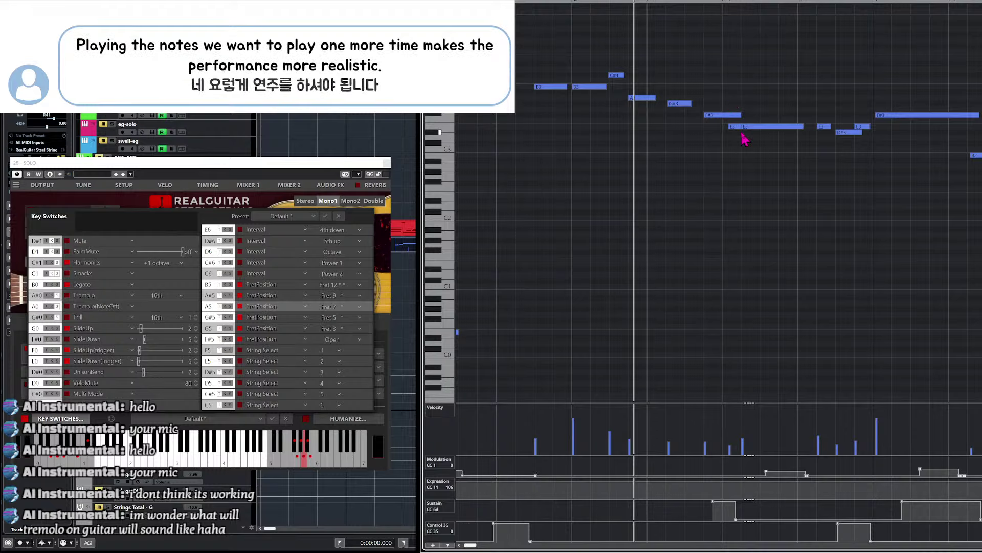
# Play the phrase after the long E3 and examine the D#3 to E3 hammer-on under CC 35.
pyautogui.hscroll(2, 711, 148)
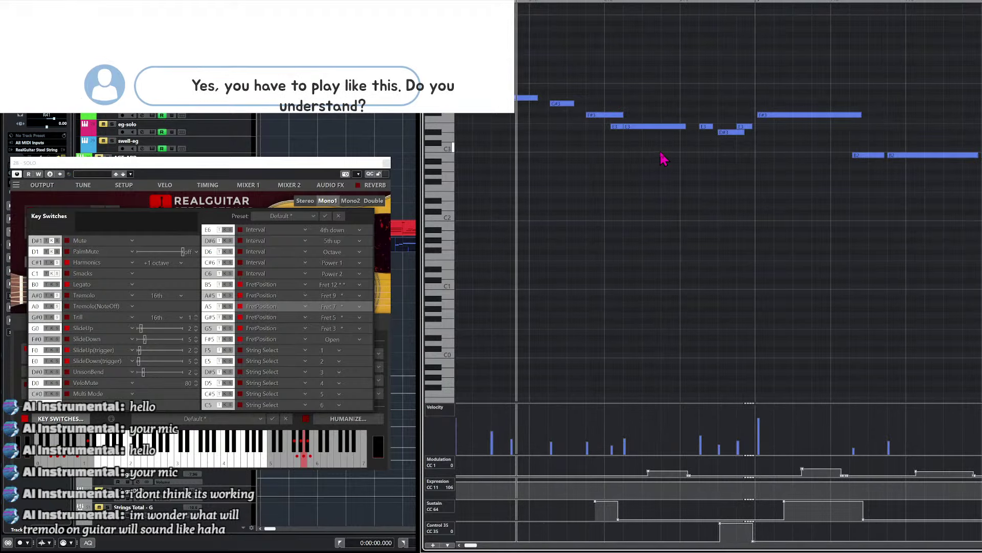
pyautogui.keyDown('alt'); pyautogui.keyDown('shift'); pyautogui.click(658, 151); pyautogui.keyUp('shift'); pyautogui.keyUp('alt')
pyautogui.press('space')
pyautogui.hscroll(2, 657, 182)
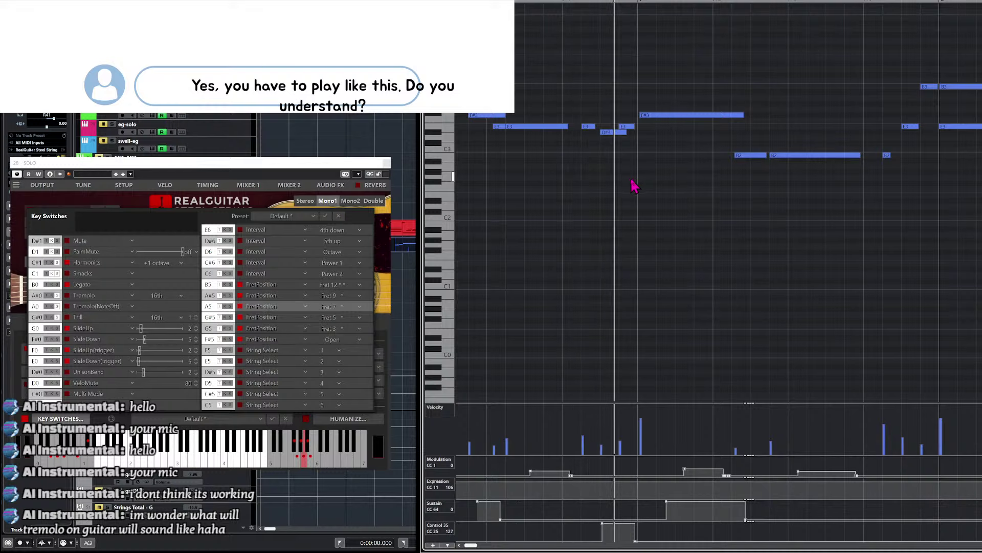
pyautogui.press('space')
pyautogui.moveTo(633, 159); pyautogui.dragTo(627, 155)
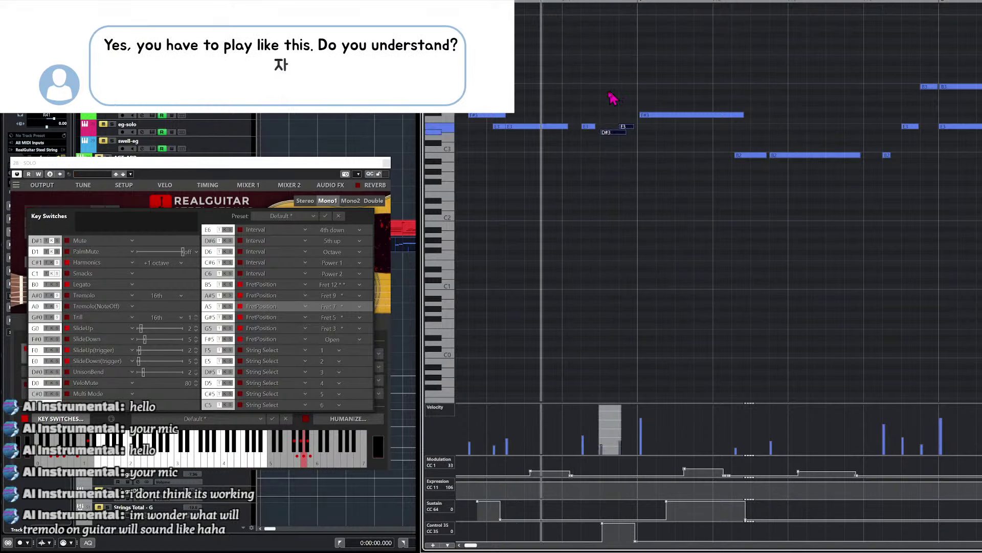
pyautogui.moveTo(611, 105); pyautogui.dragTo(630, 157)
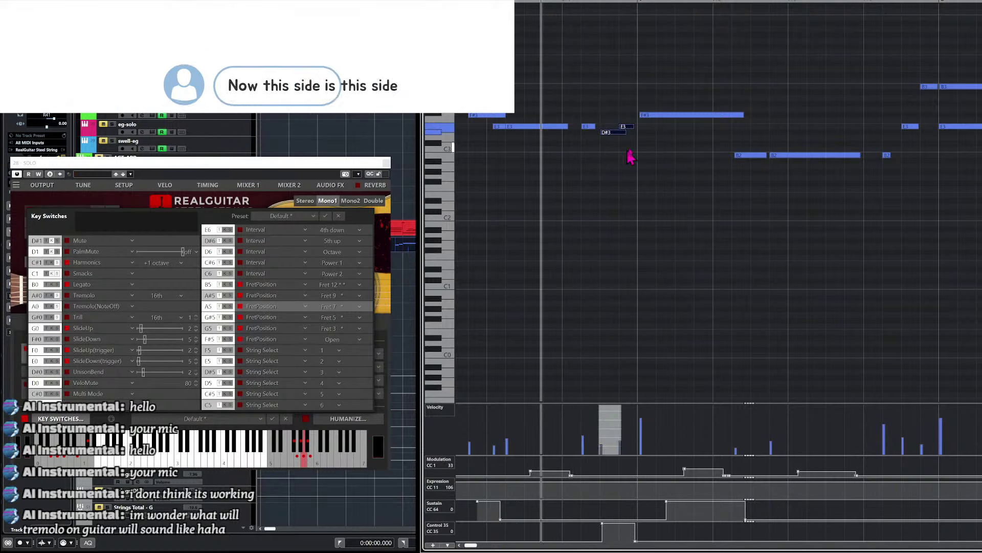
pyautogui.press('space')
pyautogui.click(676, 153)
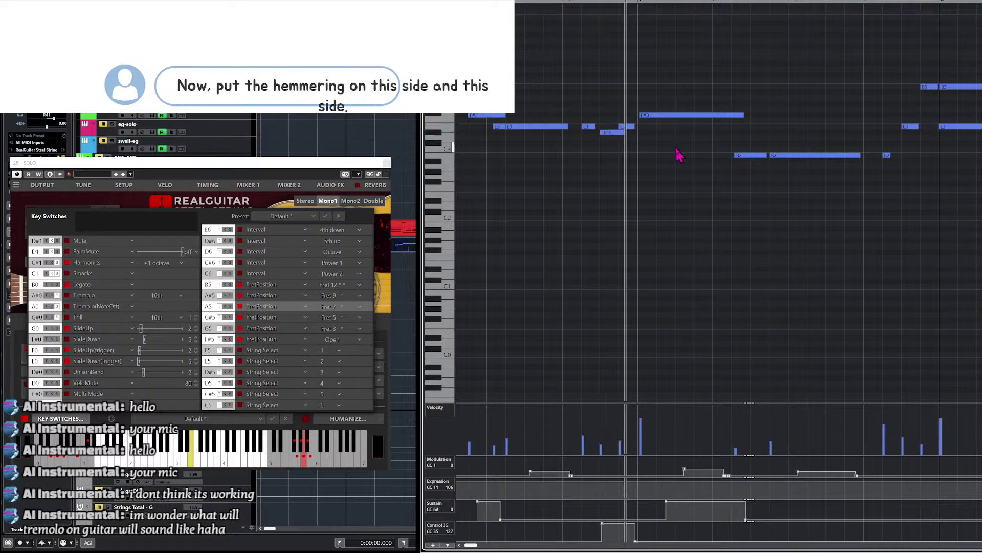
# Try a short E3 beneath the start of the long F#3 to illustrate the slide up, and remove it.
pyautogui.click(641, 127)
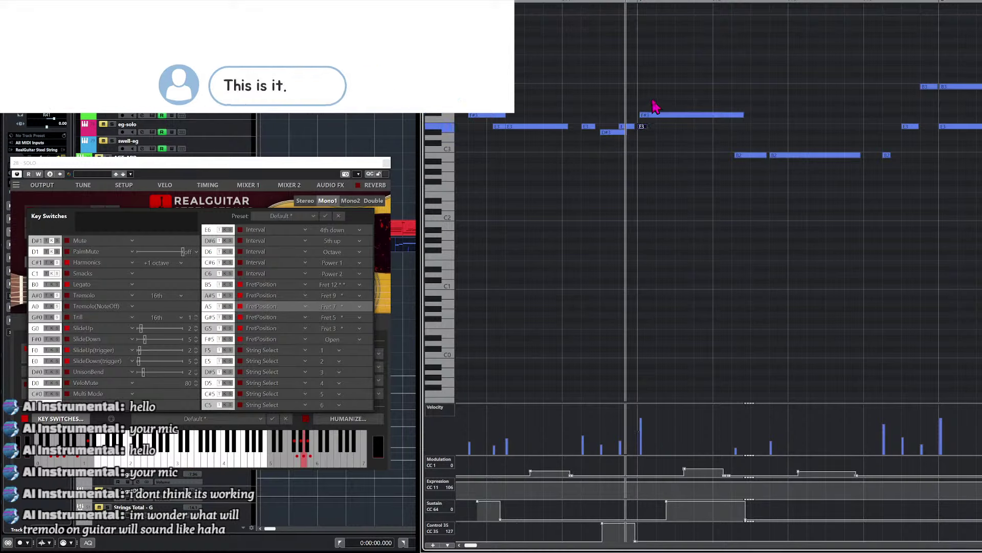
pyautogui.doubleClick(641, 126)
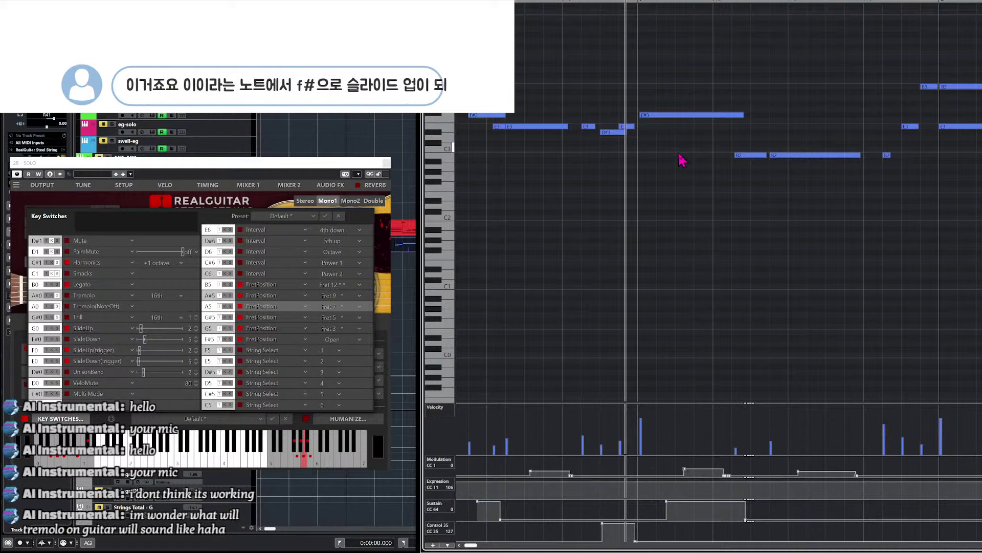
pyautogui.press('space')
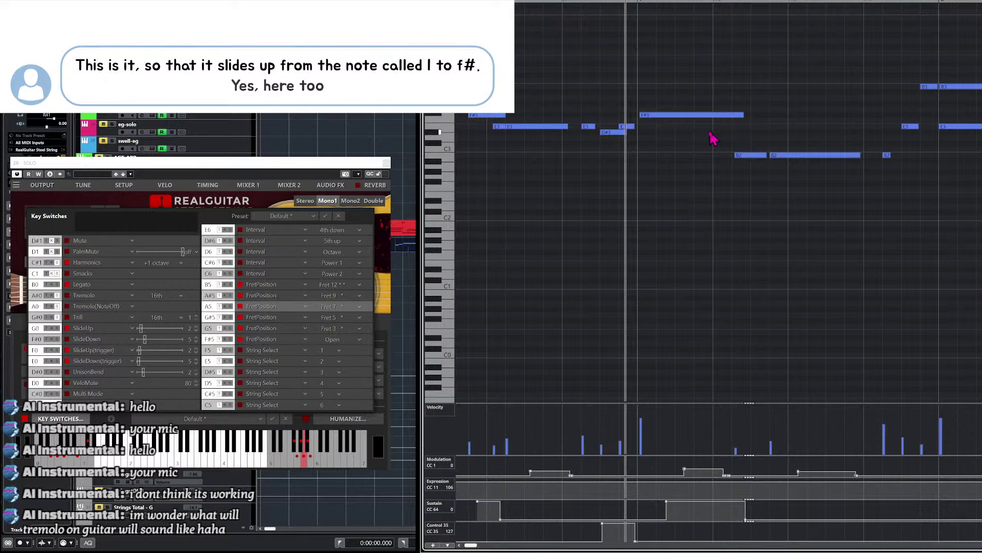
# Examine the slide from the long F#3 down to the B2 under CC 64 and the repeated B2.
pyautogui.hscroll(1, 675, 121)
pyautogui.click(619, 115)
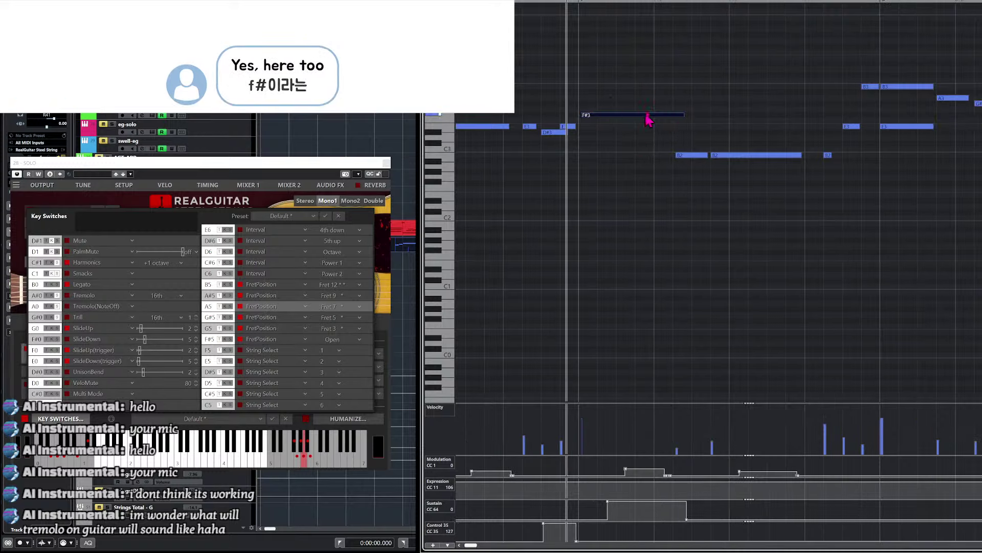
pyautogui.click(730, 155)
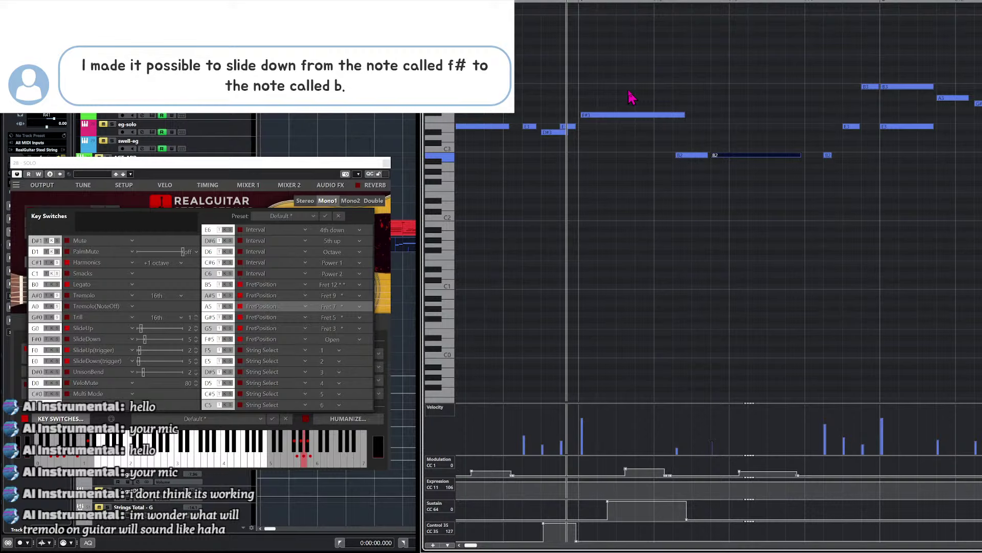
pyautogui.moveTo(614, 97); pyautogui.dragTo(663, 134)
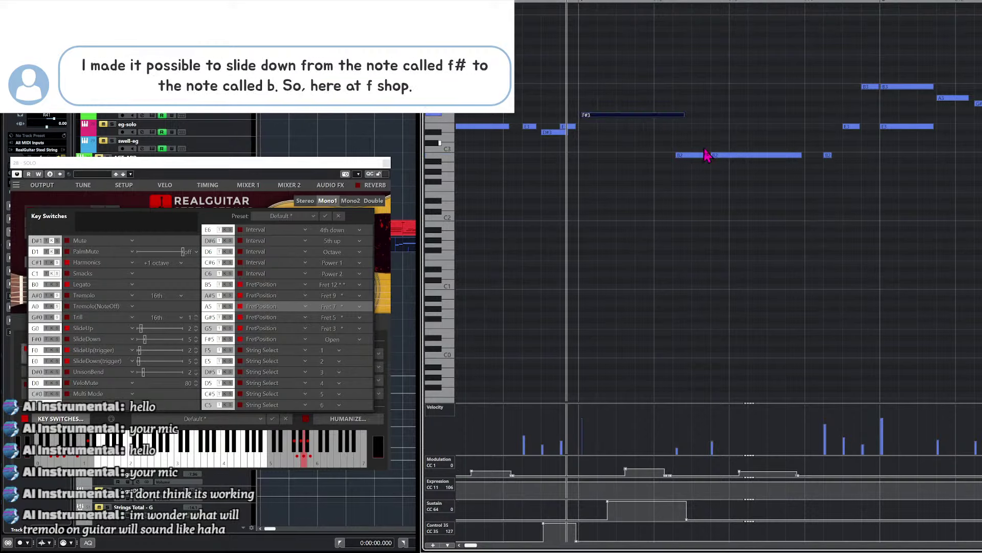
pyautogui.click(688, 155)
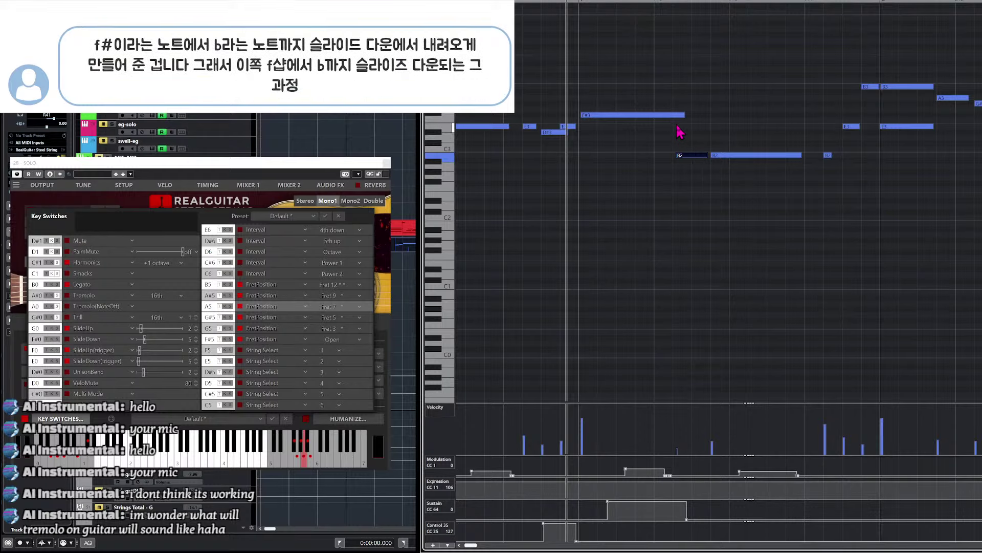
pyautogui.moveTo(667, 96); pyautogui.dragTo(703, 173)
pyautogui.click(694, 148)
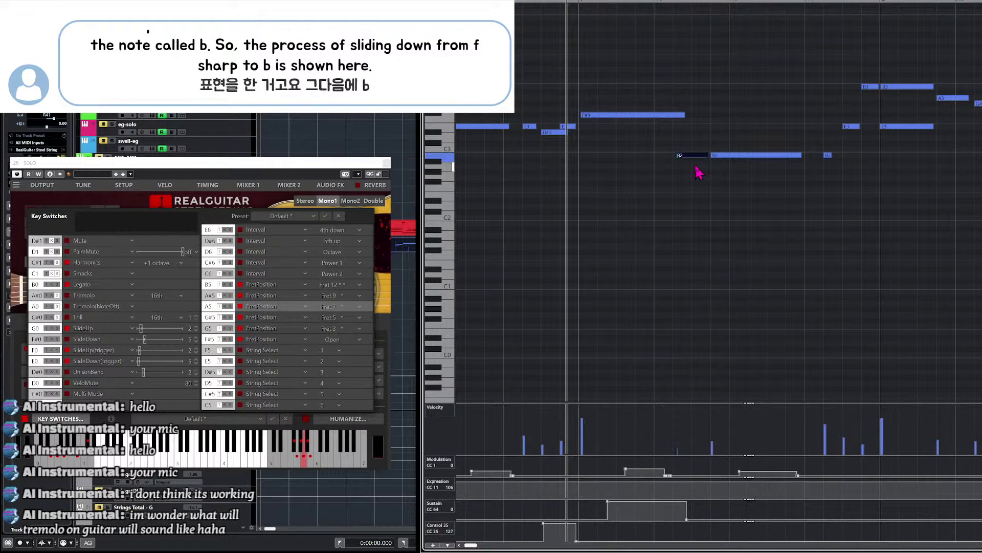
pyautogui.click(725, 155)
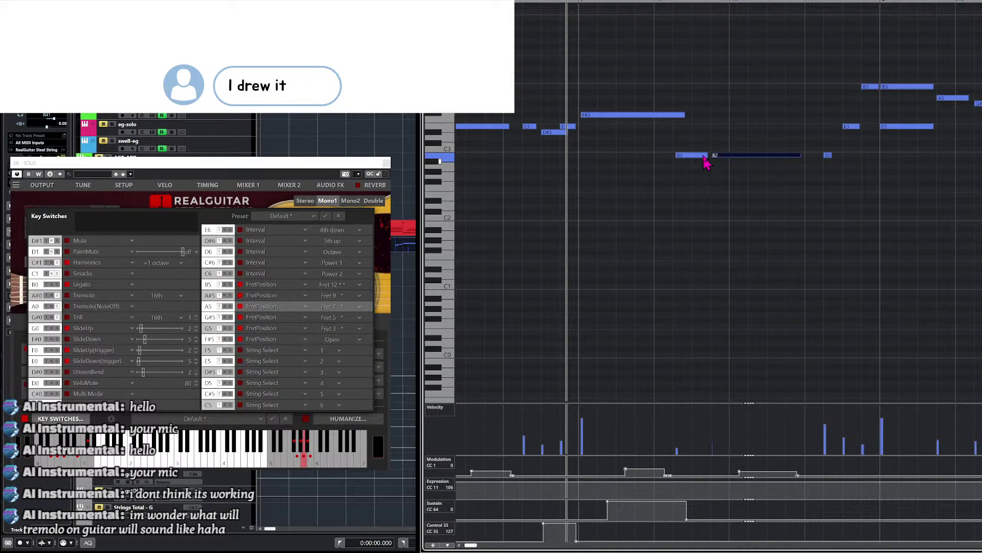
pyautogui.moveTo(678, 136); pyautogui.dragTo(699, 201)
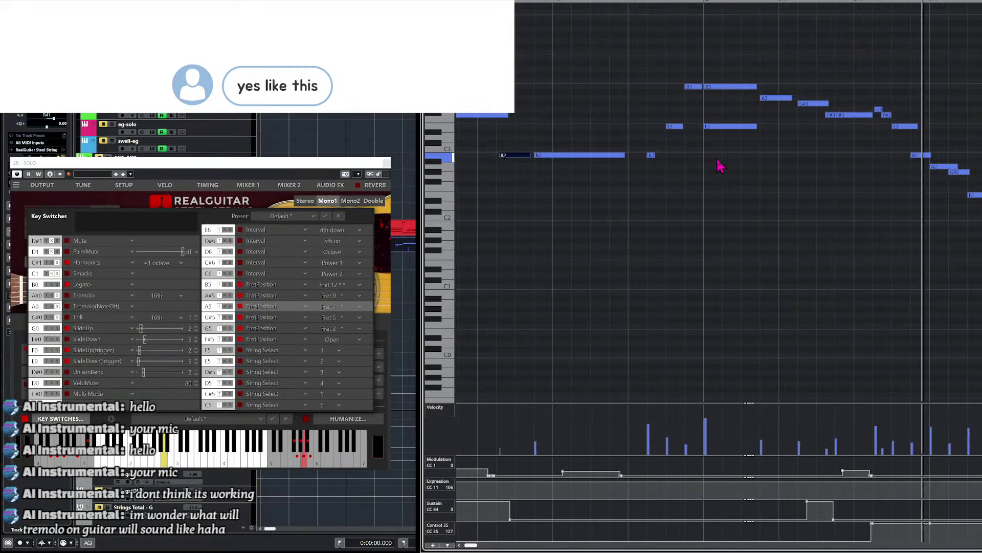
# Examine the chord formed by the long B3 and E3, and play the phrase from the short B2 before it.
pyautogui.press('space')
pyautogui.moveTo(721, 64); pyautogui.dragTo(723, 85)
pyautogui.click(721, 64)
pyautogui.click(719, 87)
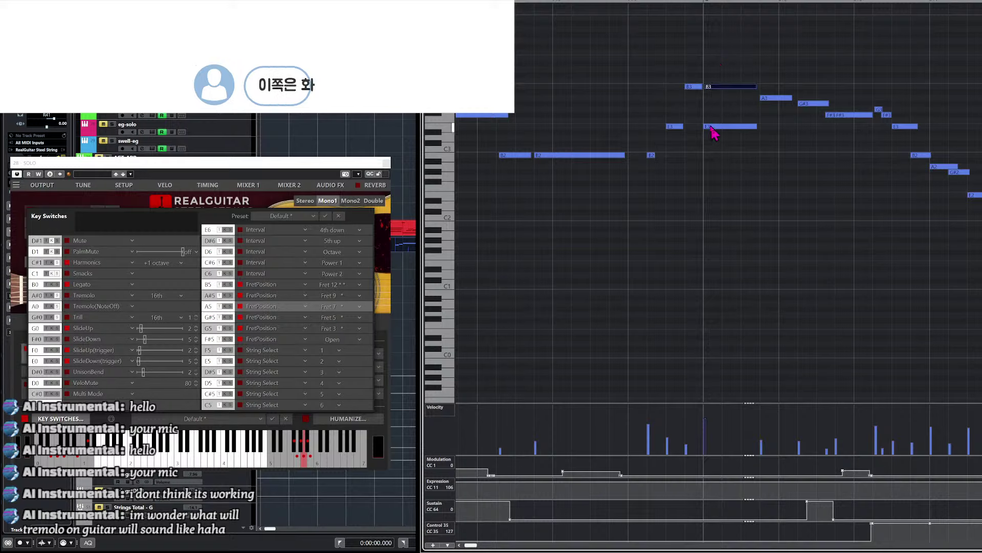
pyautogui.keyDown('alt'); pyautogui.keyDown('shift'); pyautogui.click(645, 128); pyautogui.keyUp('shift'); pyautogui.keyUp('alt')
pyautogui.press('space')
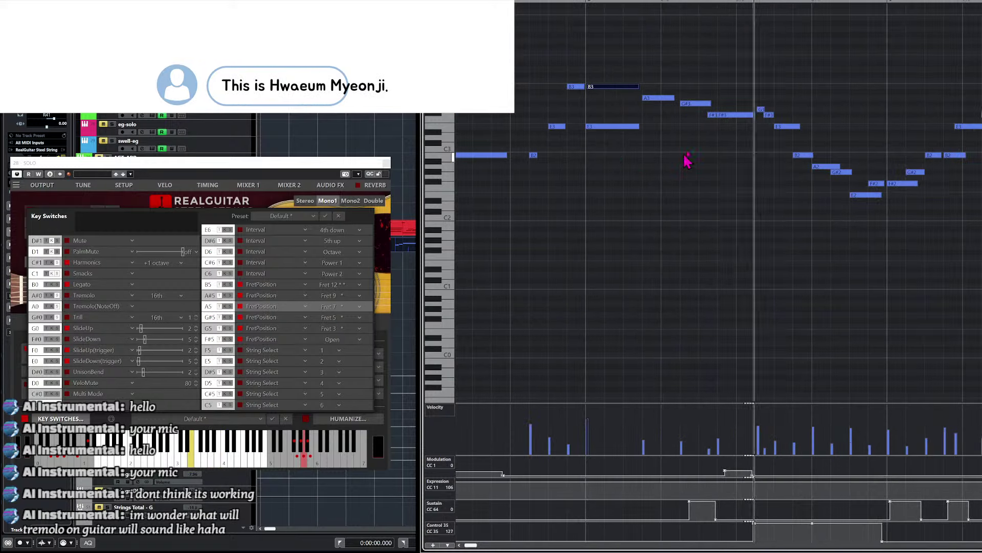
# Examine the slide from G#3 to the short F#3 under CC 64 and the F#3 that follows it.
pyautogui.moveTo(701, 116); pyautogui.dragTo(702, 117)
pyautogui.click(712, 114)
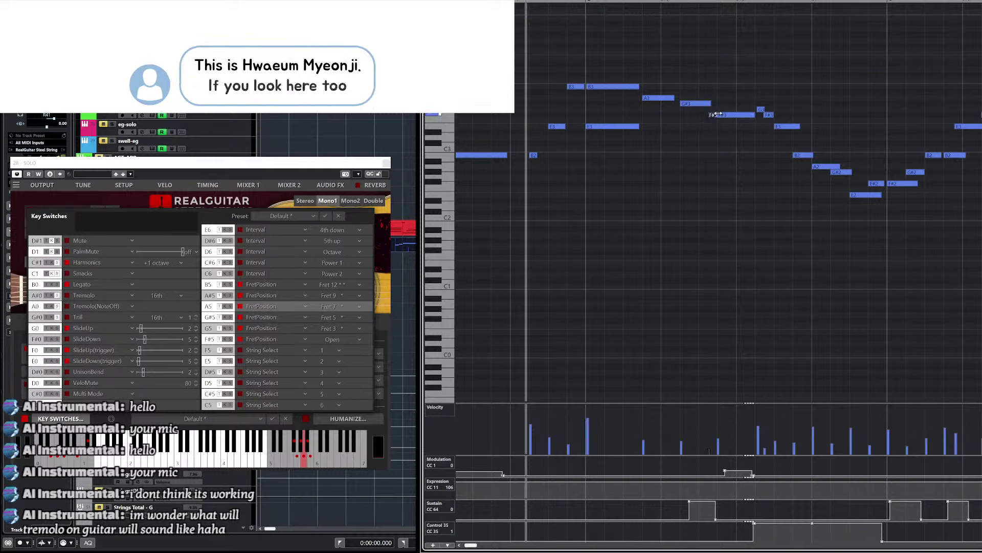
pyautogui.click(697, 103)
pyautogui.click(693, 128)
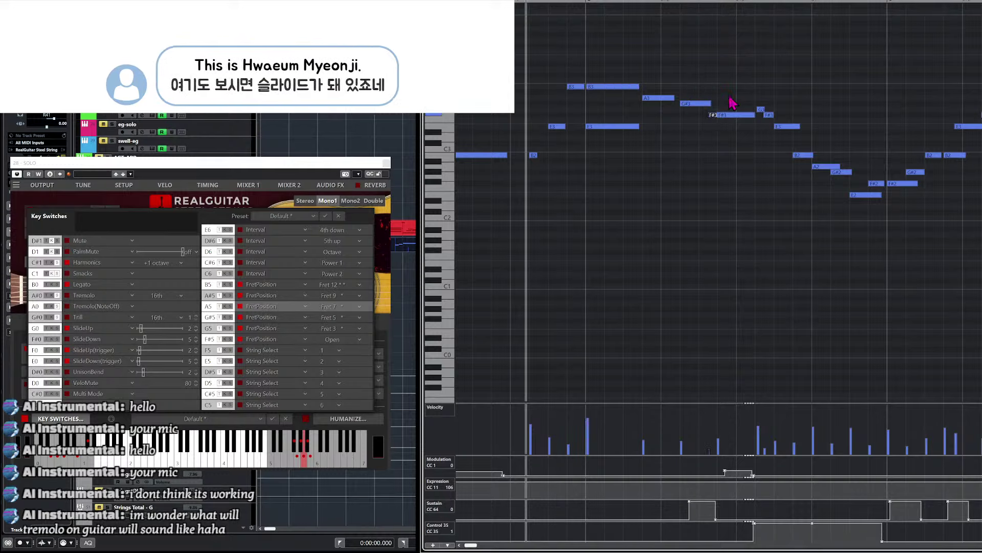
pyautogui.click(729, 114)
pyautogui.click(691, 90)
pyautogui.click(694, 103)
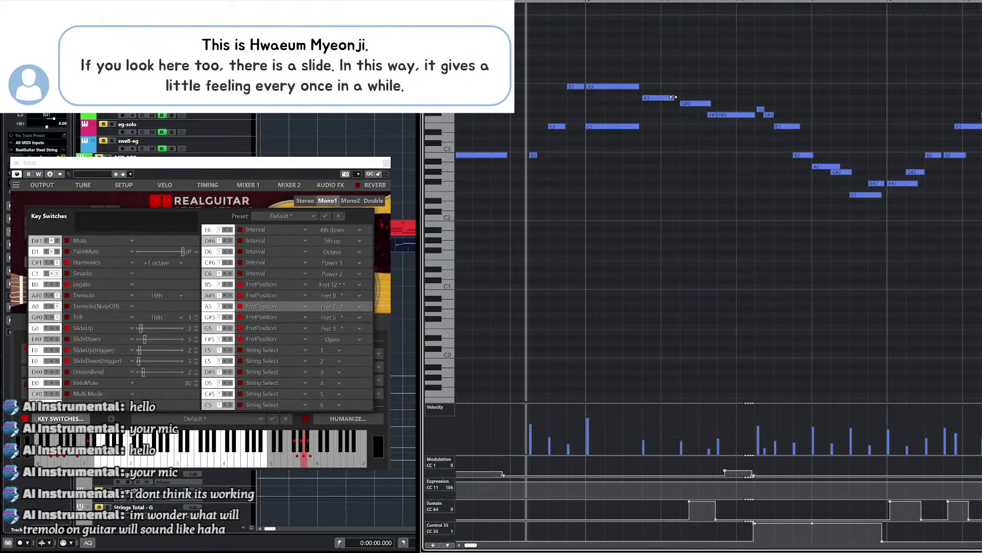
# Shorten the A3 after the B3 and E3 chord to widen the gap before G#3, and play the following phrase.
pyautogui.moveTo(673, 97); pyautogui.dragTo(670, 97)
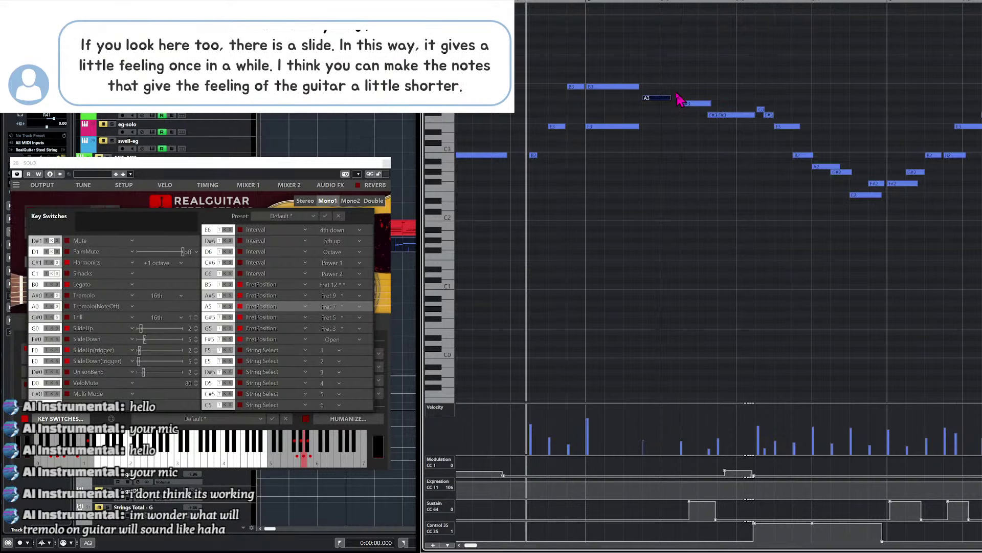
pyautogui.click(678, 137)
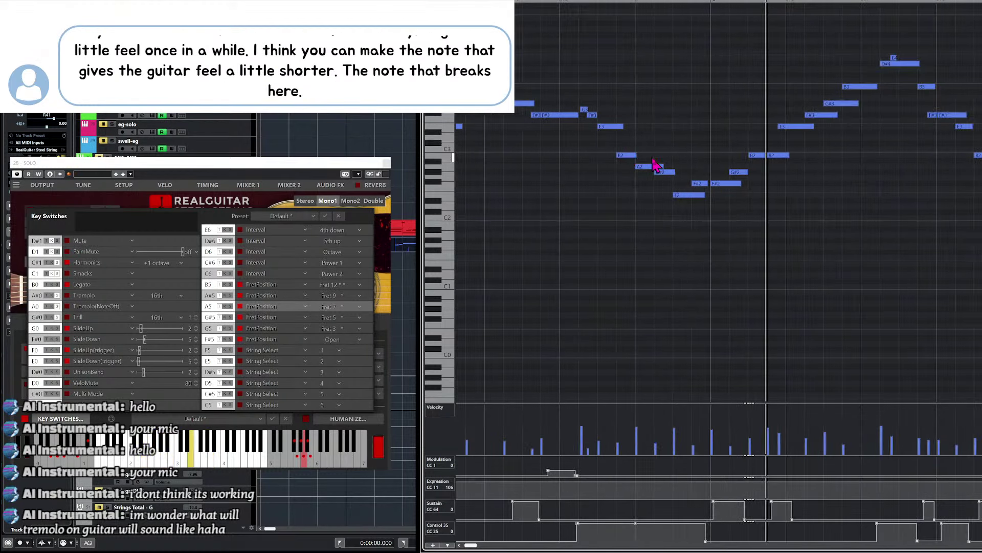
pyautogui.press('space')
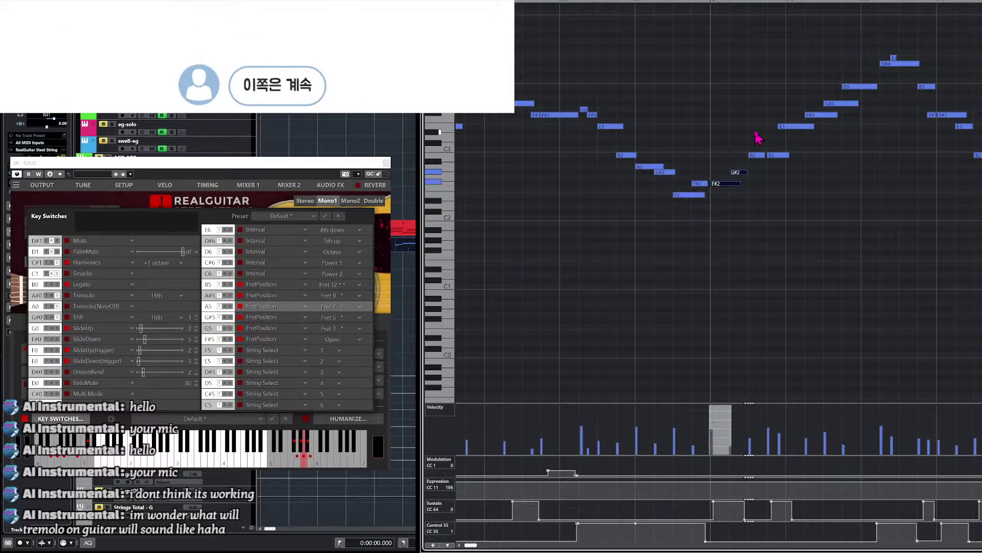
# Examine the slide from the second B2 up to E3 under CC 64, and play the phrase through it.
pyautogui.click(783, 126)
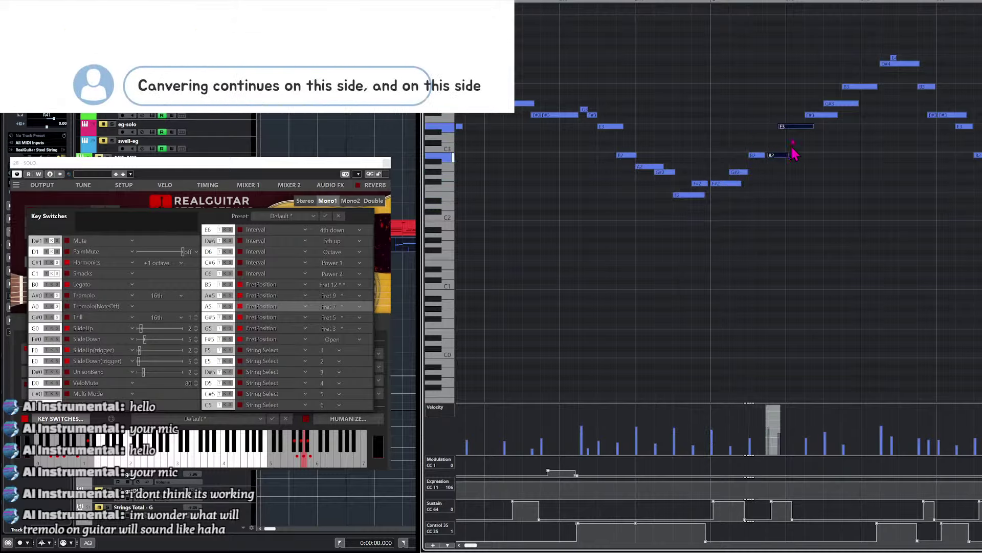
pyautogui.keyDown('alt'); pyautogui.keyDown('shift'); pyautogui.click(570, 167); pyautogui.keyUp('shift'); pyautogui.keyUp('alt')
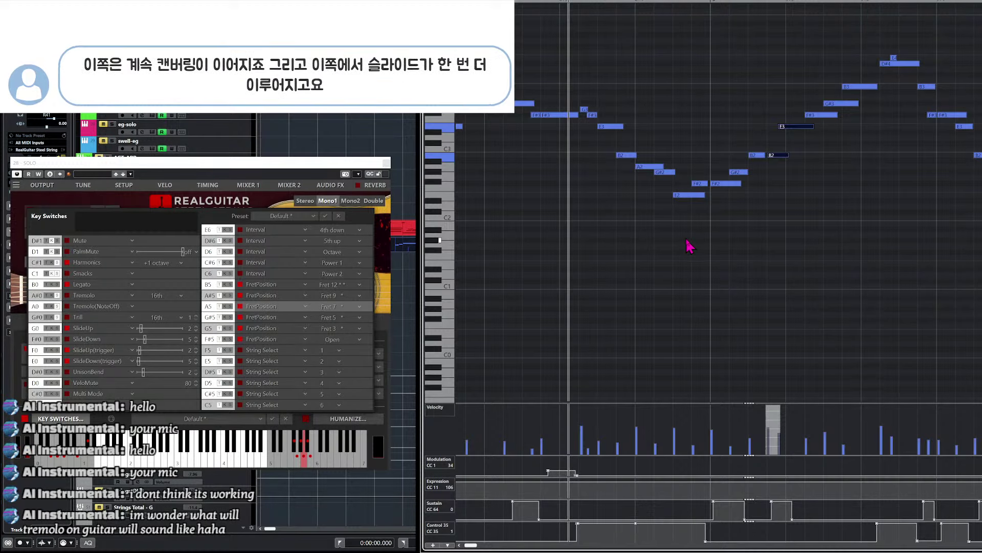
pyautogui.click(684, 243)
pyautogui.press('space')
pyautogui.hscroll(1, 680, 245)
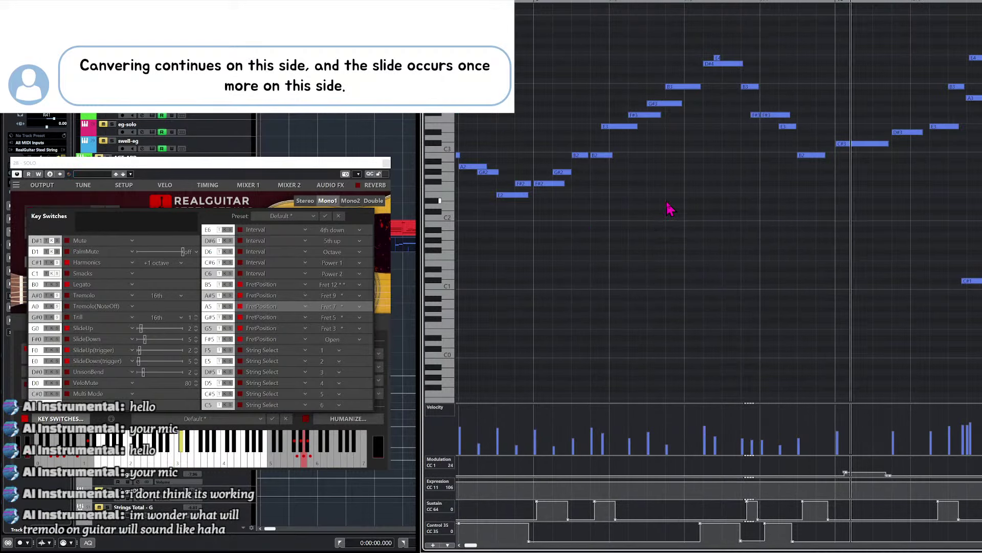
pyautogui.scroll(3, 723, 99)
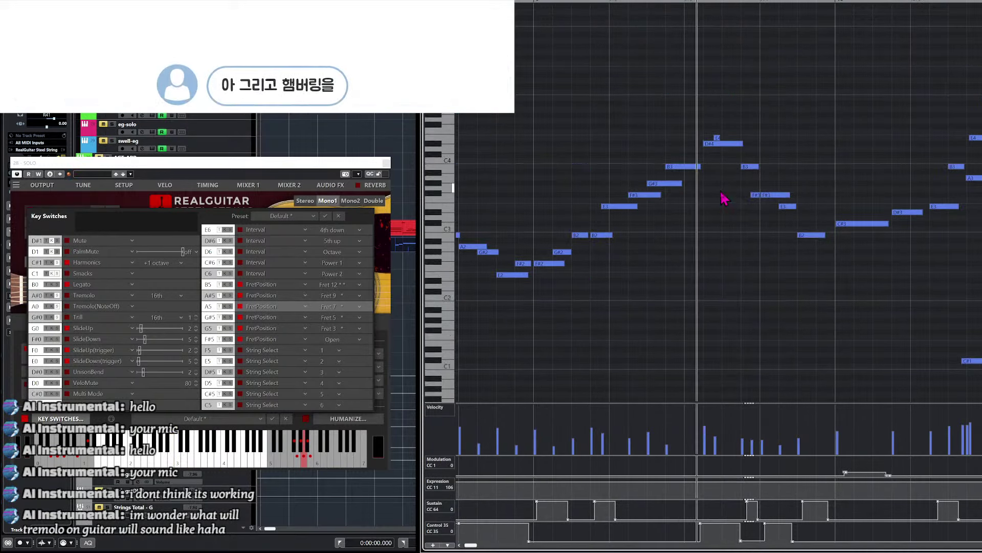
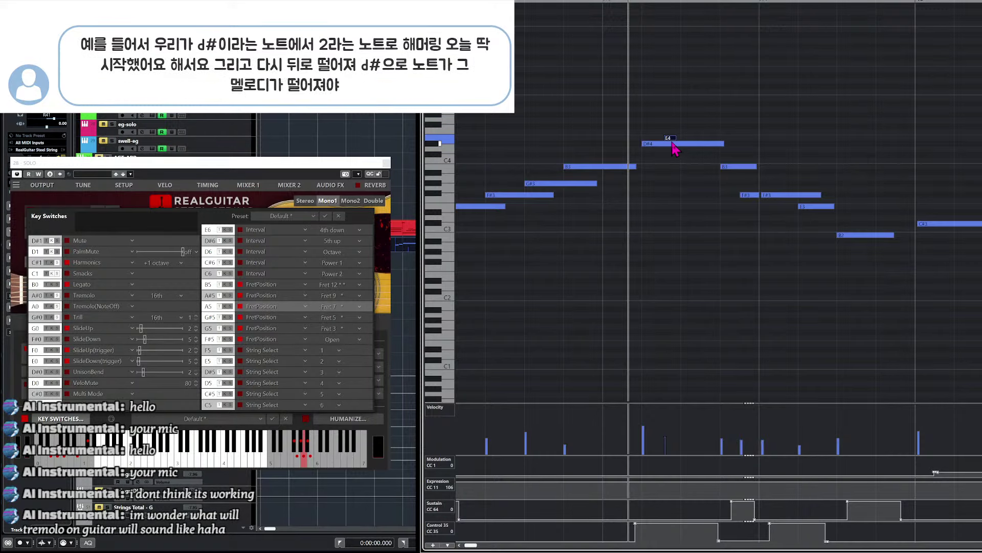
# Split the long D#4 after the short E4 to show a repeated D#4, and undo the split.
pyautogui.click(681, 144)
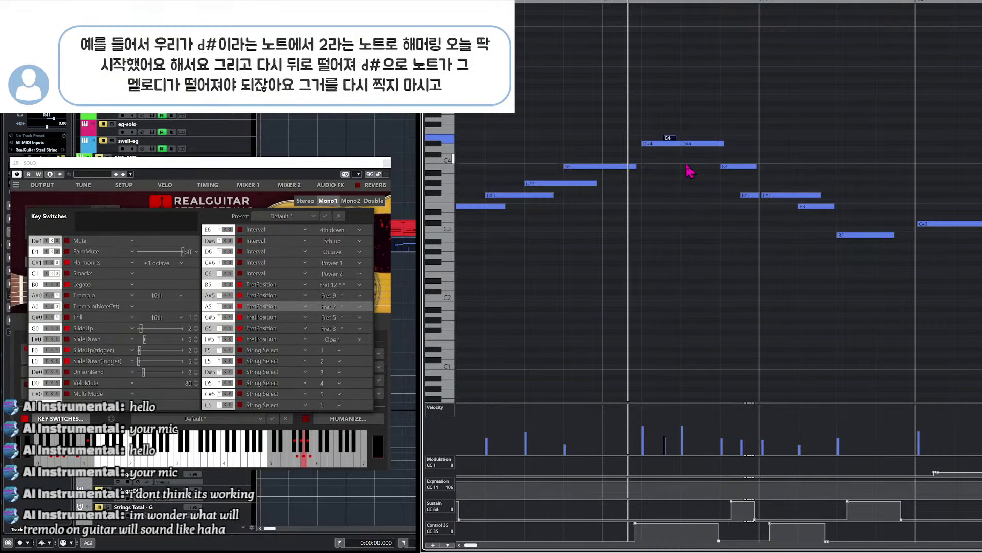
pyautogui.hotkey('ctrl', 'z')
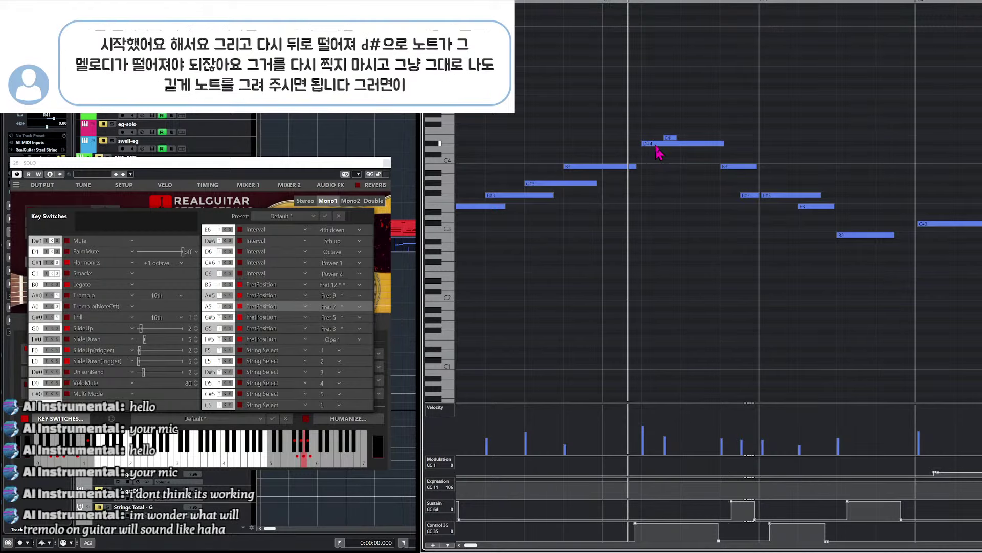
pyautogui.click(691, 145)
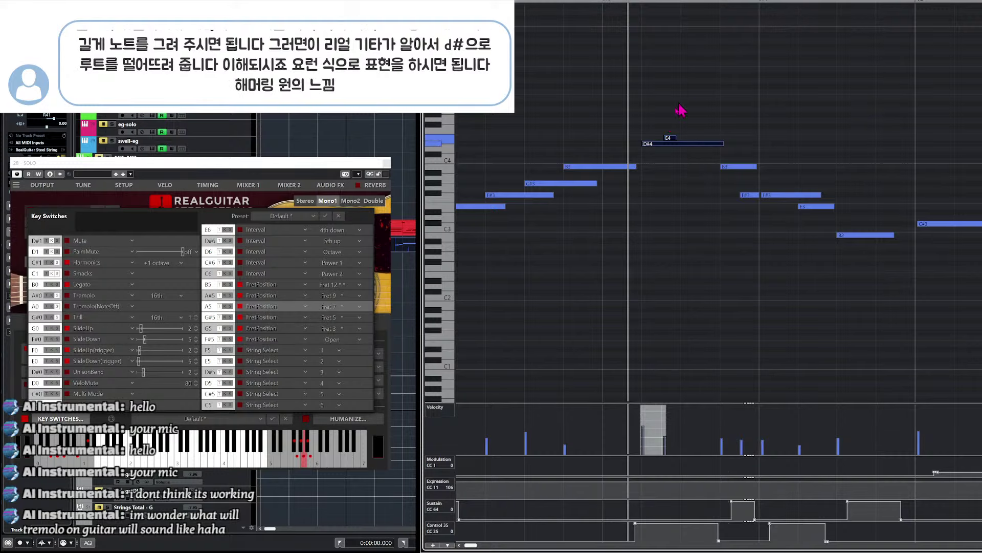
pyautogui.click(676, 172)
pyautogui.press('3')
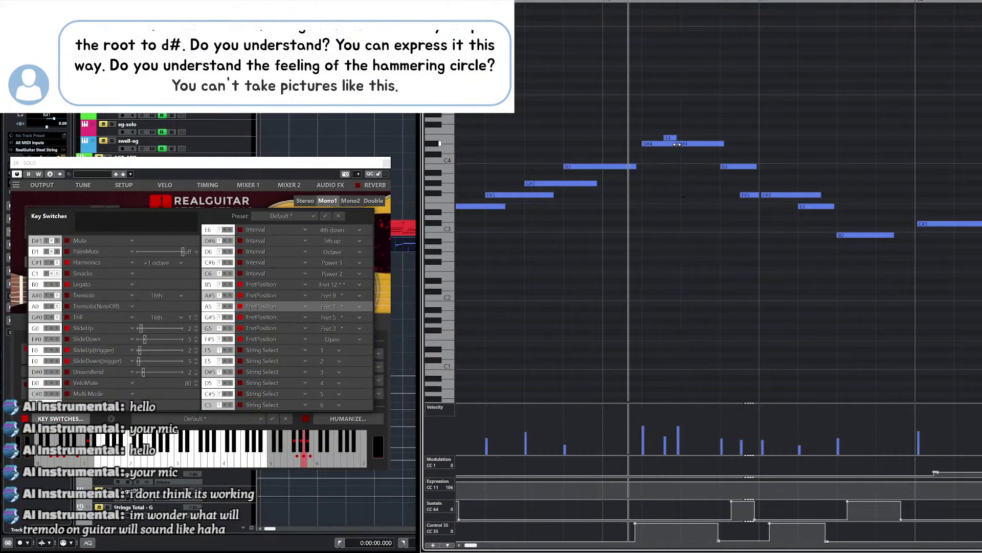
# Examine the long D#4 held beneath the short E4 hammer-on, and play the phrase leading up to it.
pyautogui.press('h')
pyautogui.press('h')
pyautogui.press('h')
pyautogui.hscroll(2, 752, 182)
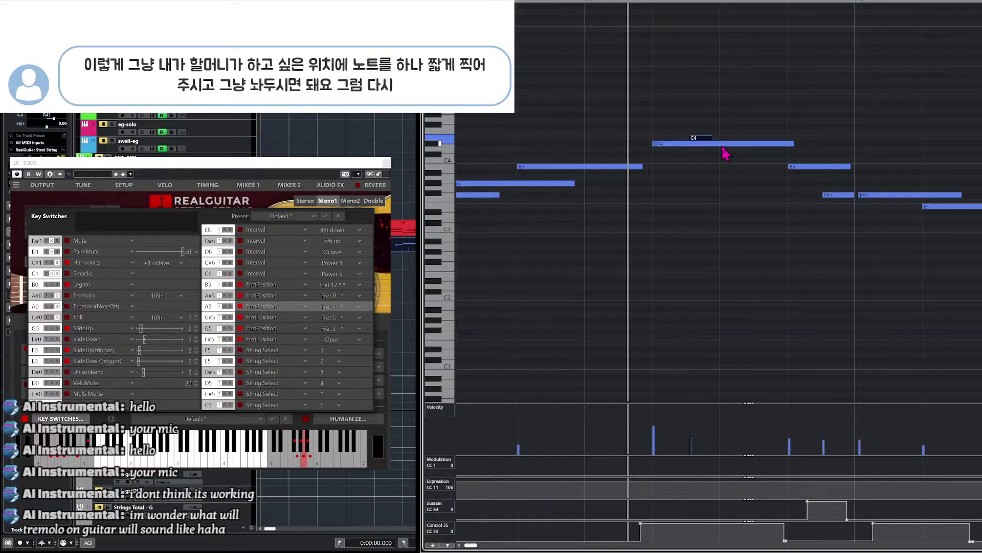
pyautogui.click(724, 144)
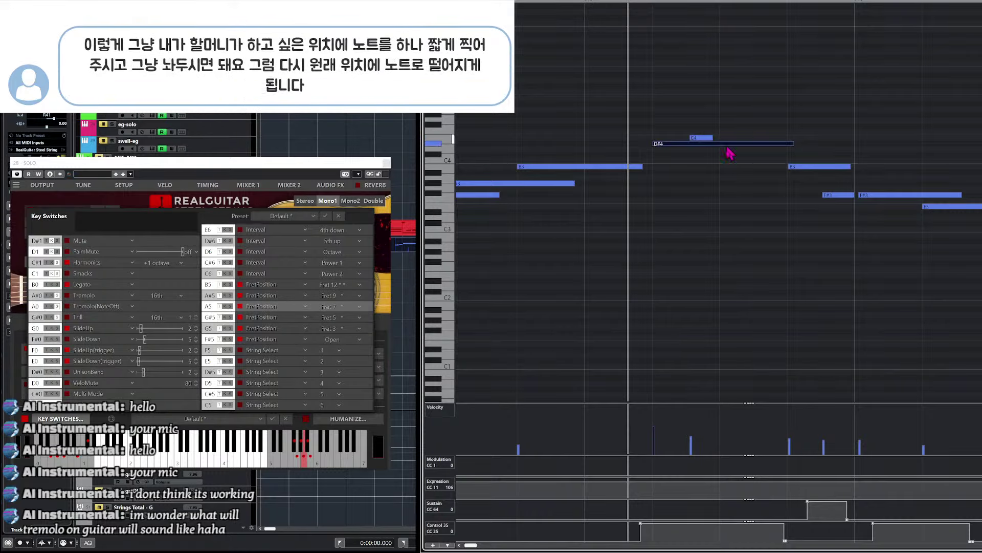
pyautogui.press('g')
pyautogui.press('g')
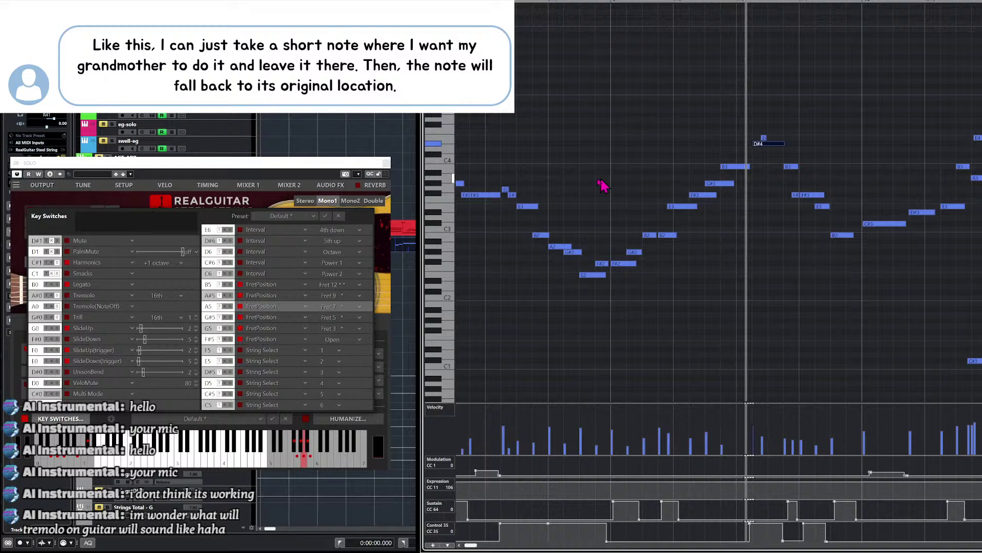
pyautogui.keyDown('alt'); pyautogui.keyDown('shift'); pyautogui.click(559, 166); pyautogui.keyUp('shift'); pyautogui.keyUp('alt')
# Examine the pull-up from E3 to the long E4 and A3 harmonics, and play the phrase from C#3.
pyautogui.hscroll(1, 675, 294)
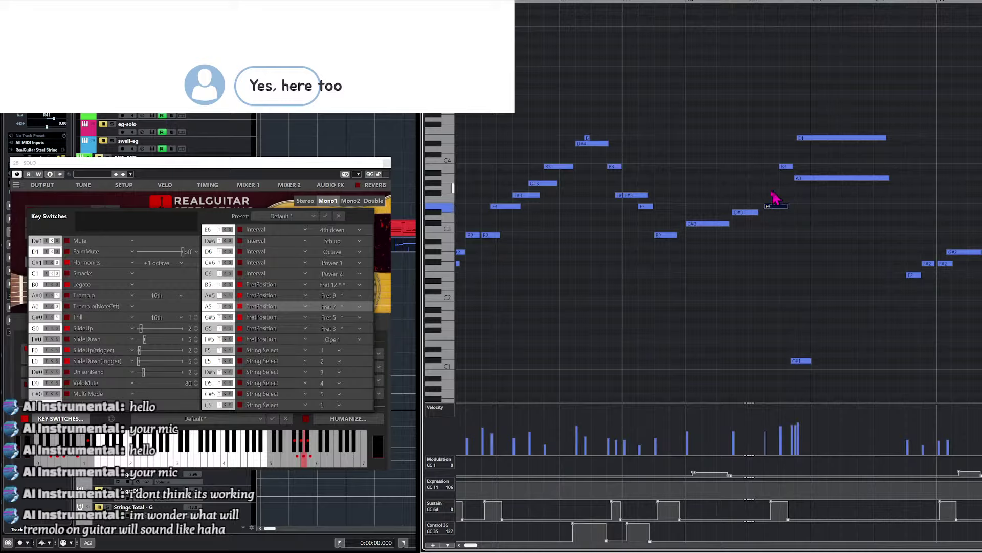
pyautogui.click(798, 178)
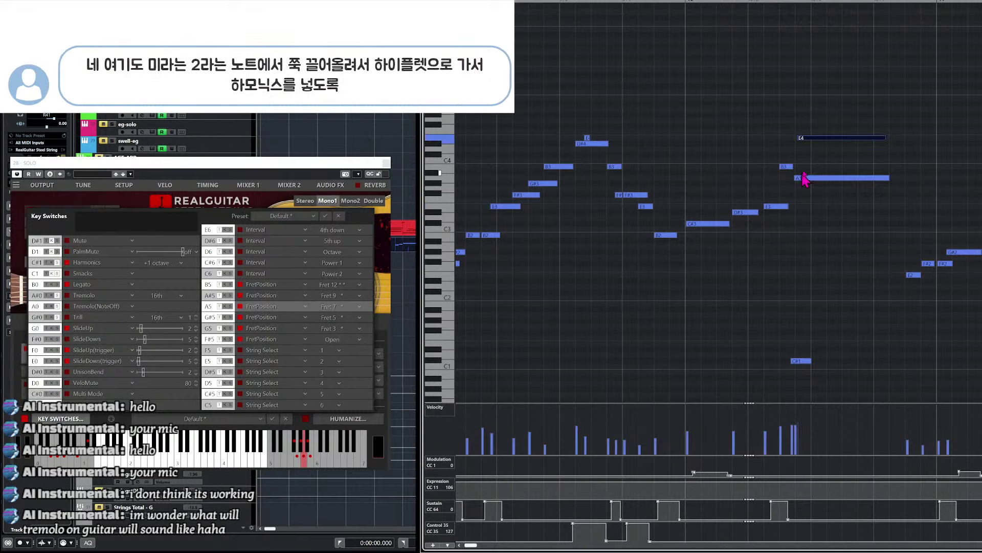
pyautogui.keyDown('alt'); pyautogui.keyDown('shift'); pyautogui.click(679, 159); pyautogui.keyUp('shift'); pyautogui.keyUp('alt')
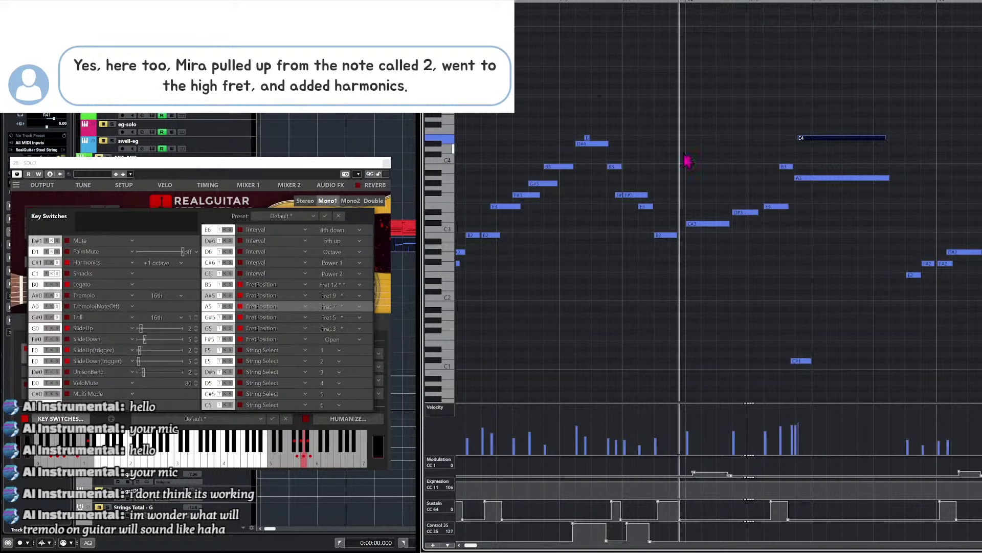
# Delete the short B3 before the E4 and A3 harmonics, and play the phrase without it.
pyautogui.click(784, 166)
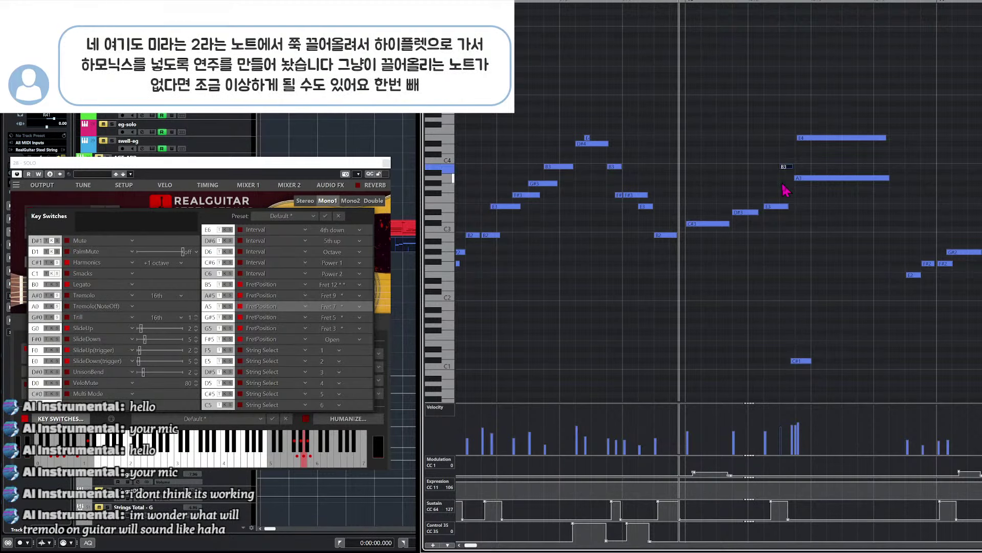
pyautogui.click(816, 246)
pyautogui.press('space')
pyautogui.hscroll(1, 798, 249)
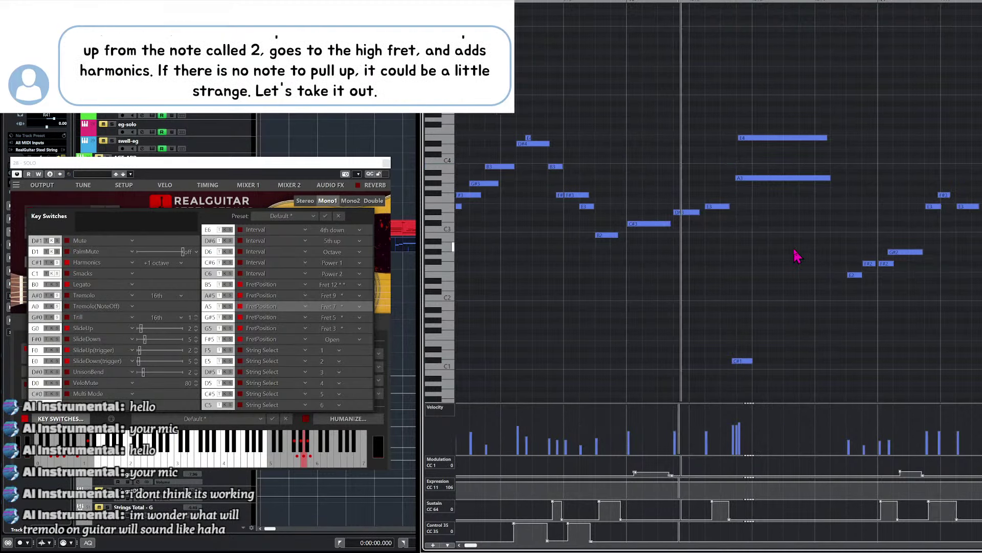
pyautogui.press('space')
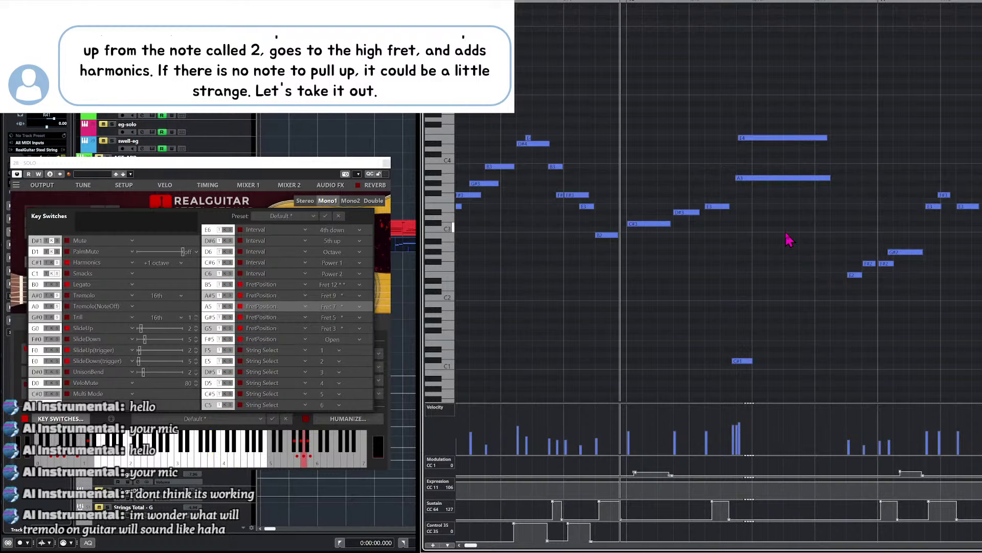
# Undo the deletion of the short B3 and play the phrase with it.
pyautogui.hotkey('ctrl', 'z')
pyautogui.press('space')
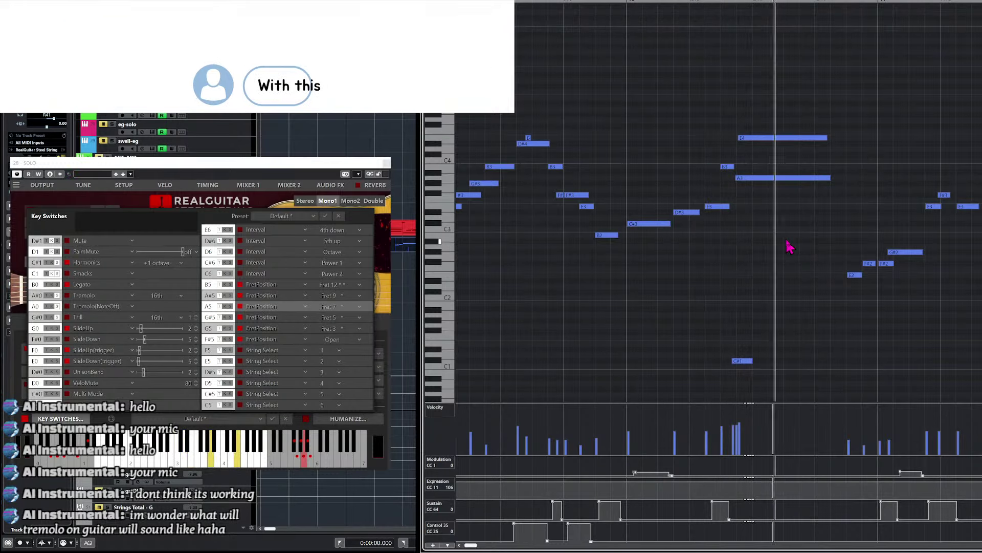
pyautogui.press('space')
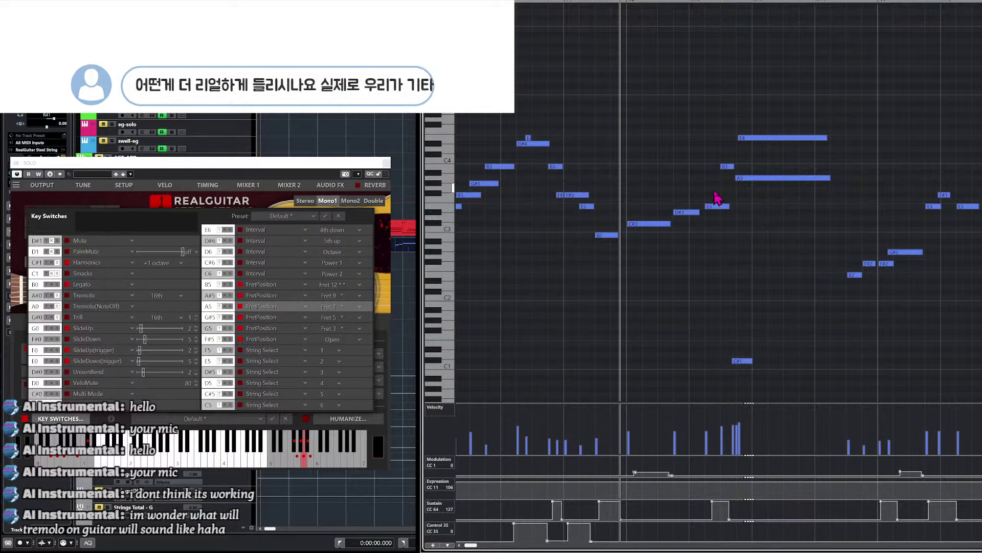
# Examine the E3, the short B3 and the long A3 of the harmonics, and play on into the following phrase.
pyautogui.click(706, 207)
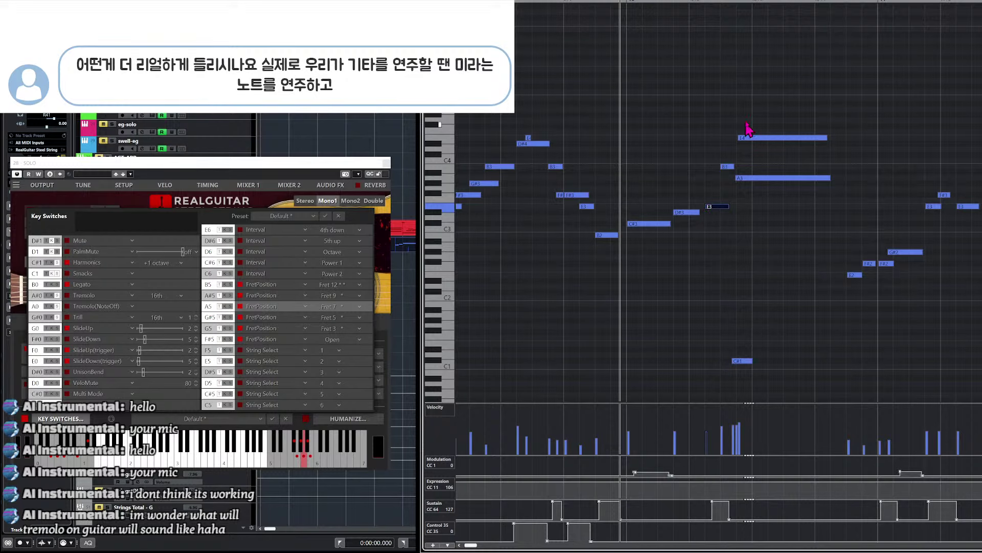
pyautogui.click(754, 164)
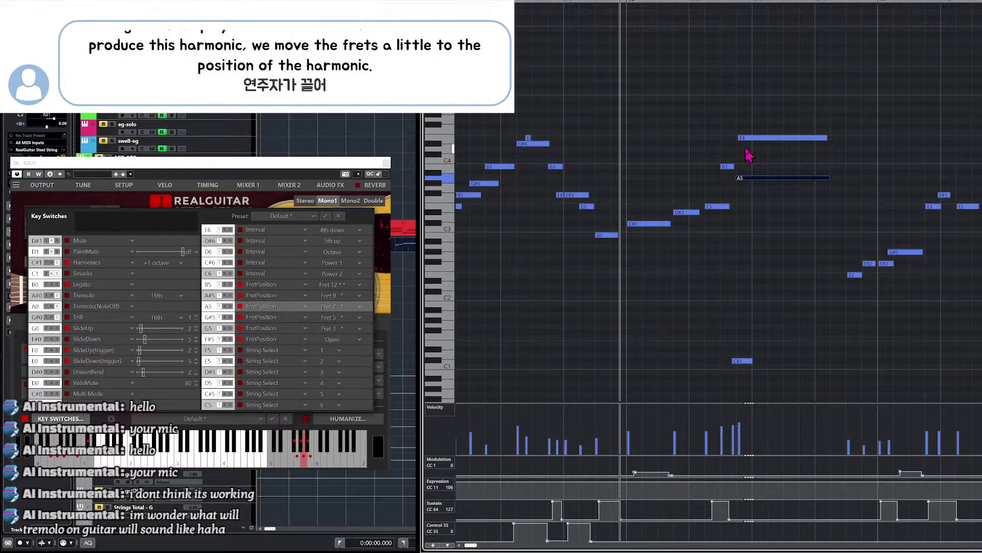
pyautogui.moveTo(717, 148); pyautogui.dragTo(727, 178)
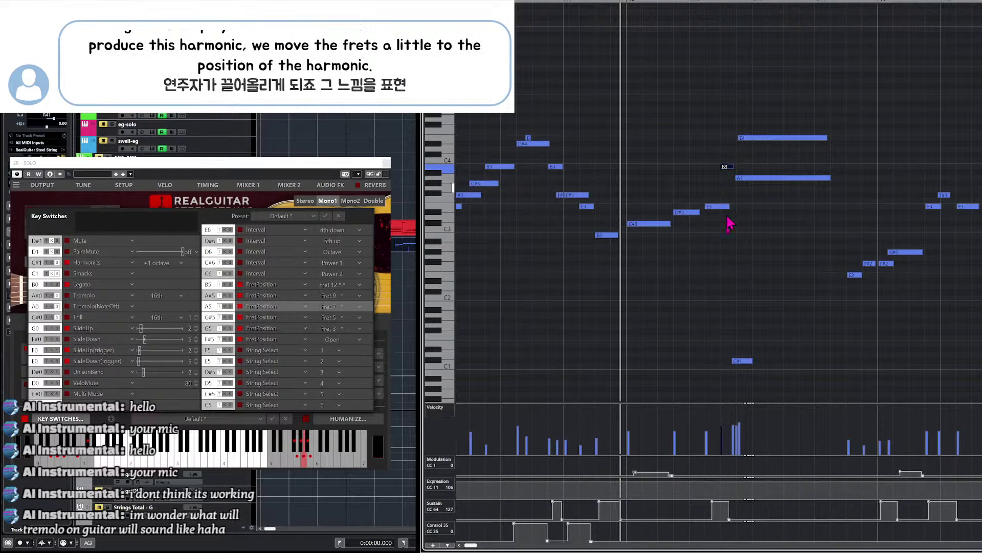
pyautogui.press('space')
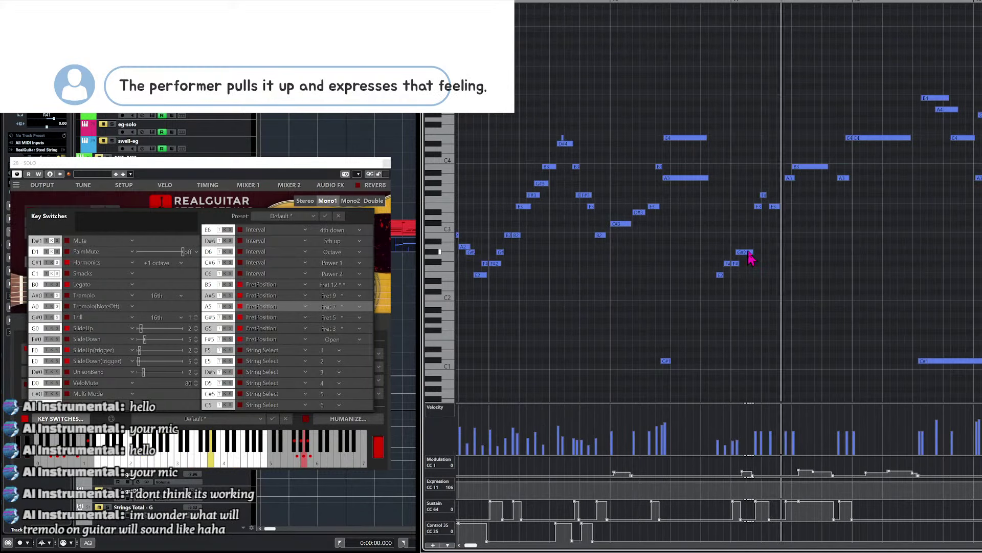
pyautogui.press('space')
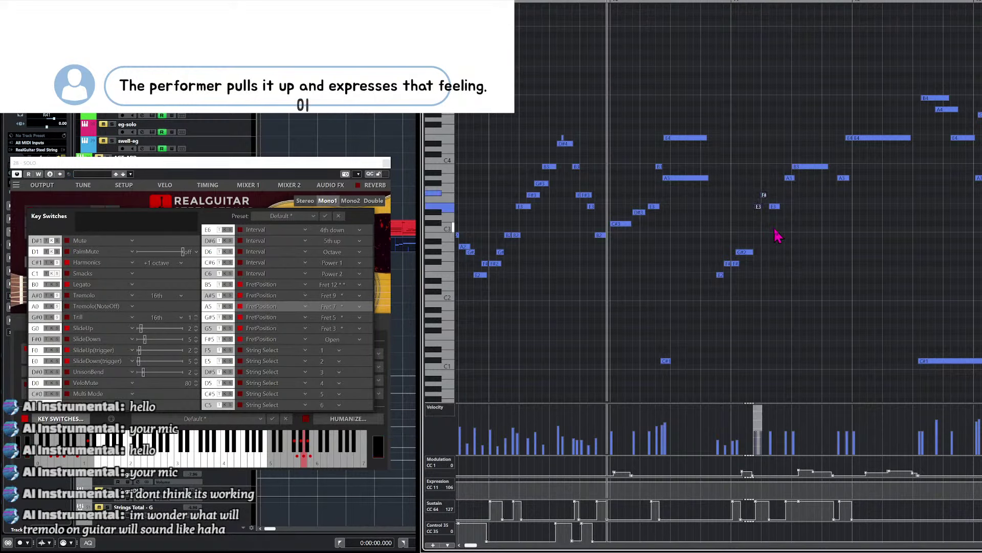
# Examine the slide from the short E3 to F#3 under CC 64, and play the phrase up to the long E4.
pyautogui.press('h')
pyautogui.press('h')
pyautogui.press('h')
pyautogui.hscroll(3, 777, 225)
pyautogui.hscroll(-3, 643, 245)
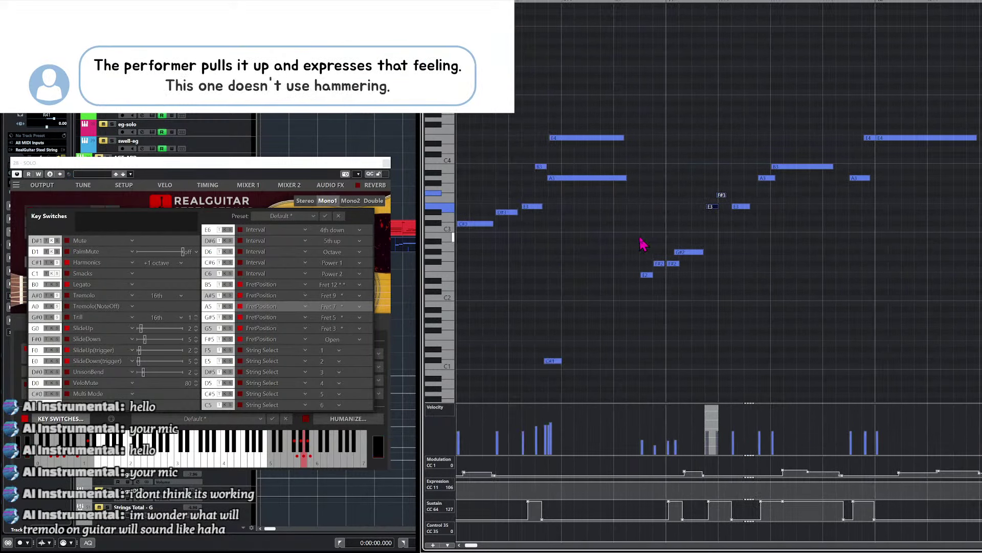
pyautogui.press('space')
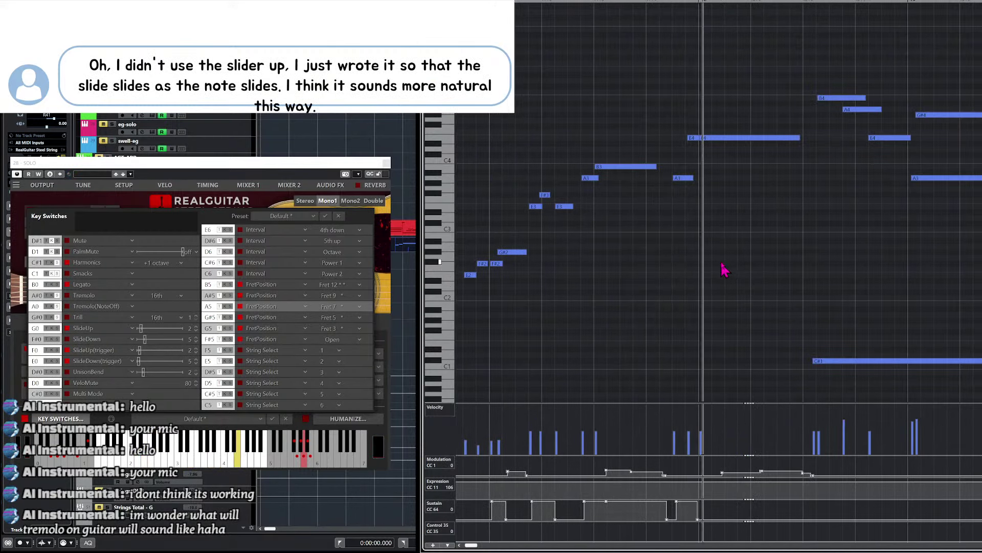
pyautogui.press('space')
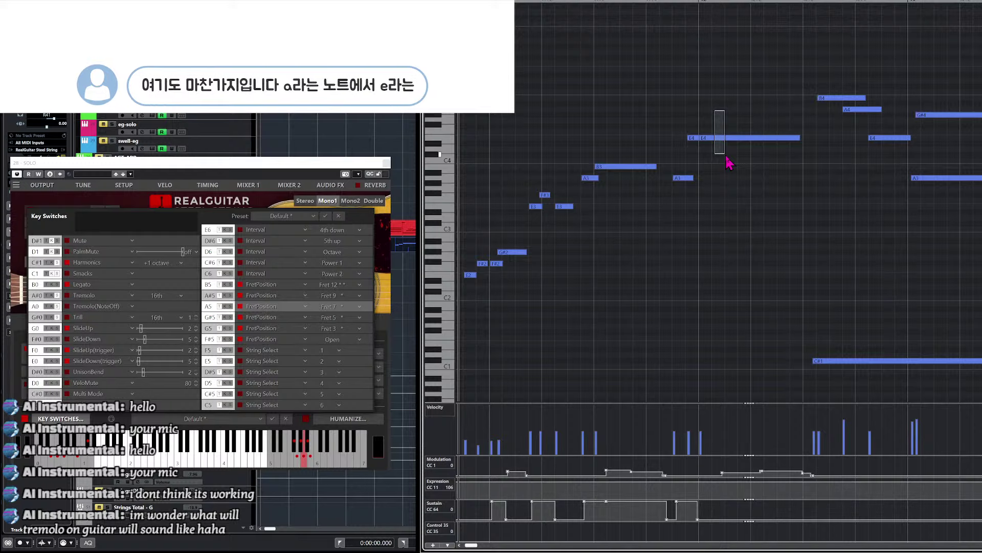
# Examine the slide from A3 to the short E4 and the repeated long E4, and play that passage.
pyautogui.moveTo(729, 162); pyautogui.dragTo(726, 160)
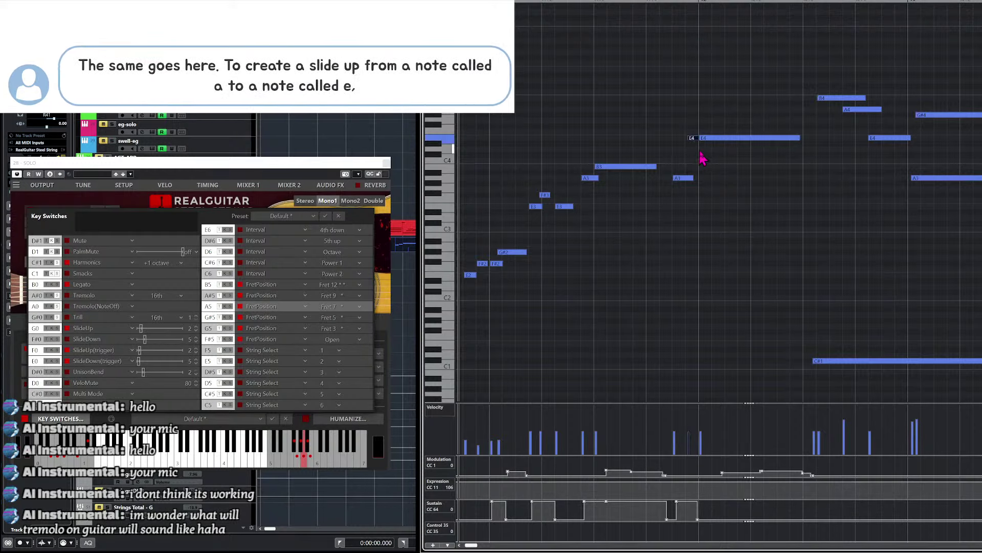
pyautogui.hscroll(-3, 767, 169)
pyautogui.hscroll(3, 839, 190)
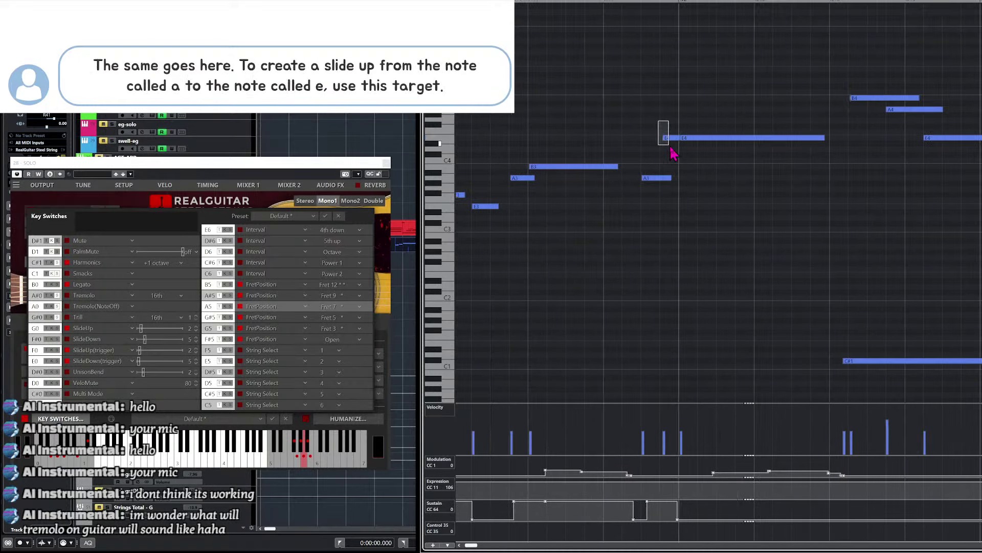
pyautogui.moveTo(673, 154); pyautogui.dragTo(671, 147)
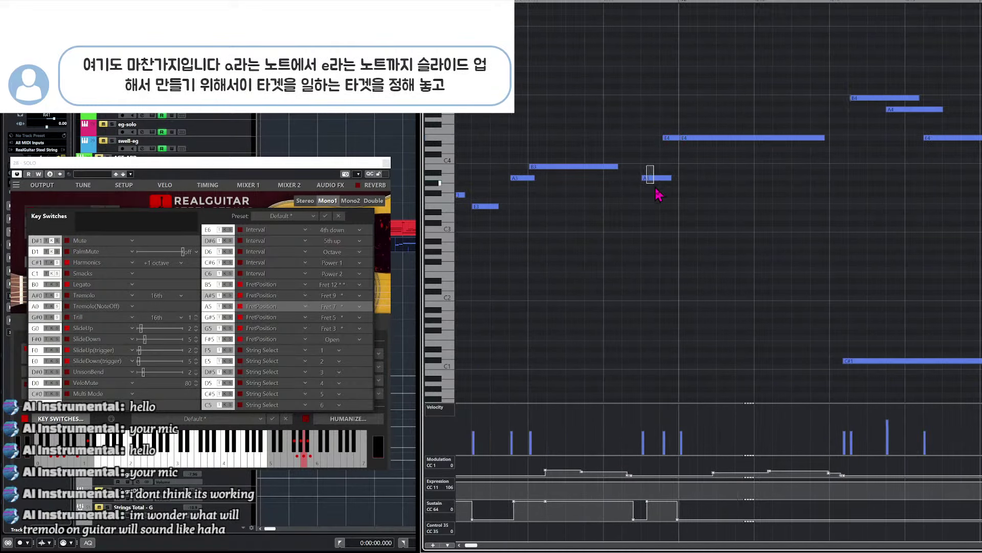
pyautogui.moveTo(658, 194); pyautogui.dragTo(647, 182)
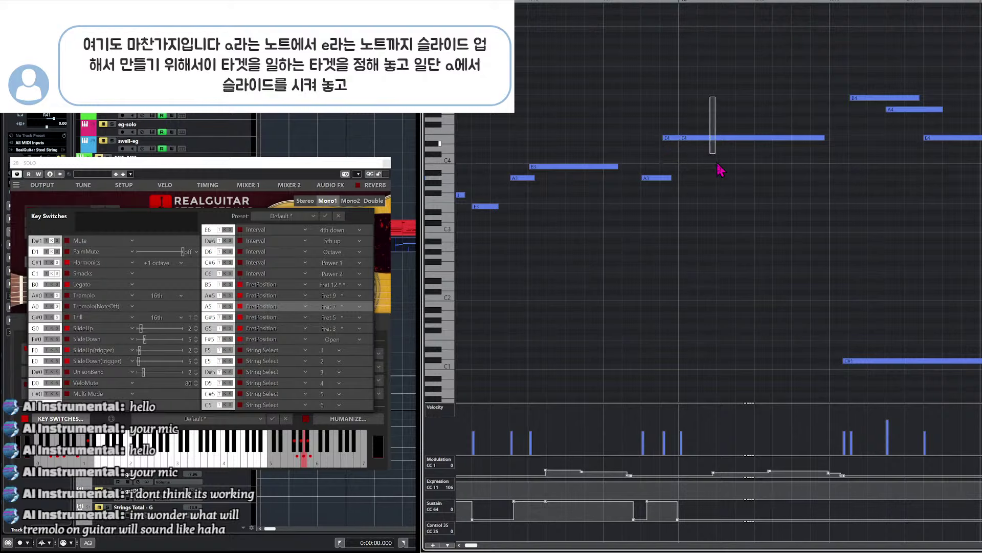
pyautogui.moveTo(718, 164); pyautogui.dragTo(707, 110)
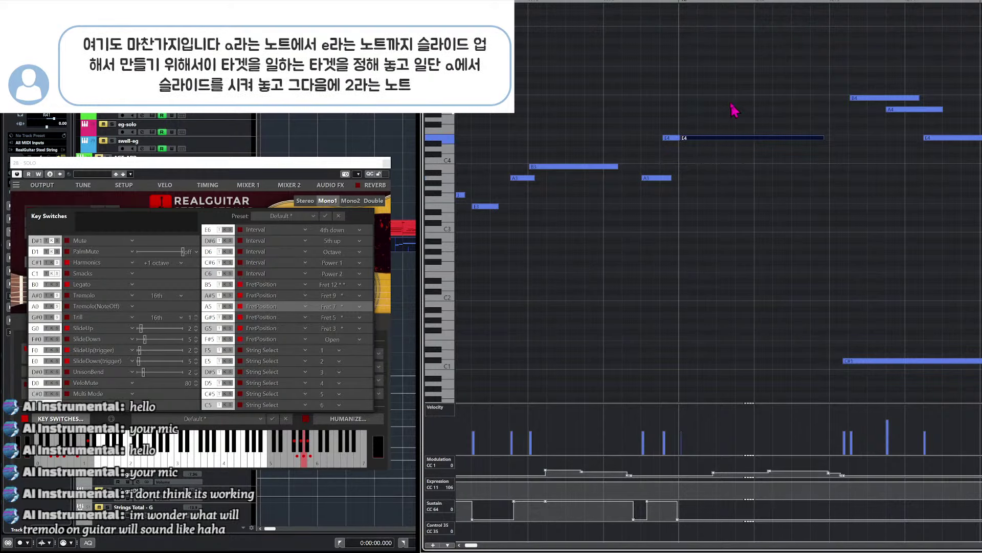
pyautogui.keyDown('alt'); pyautogui.keyDown('shift'); pyautogui.click(587, 119); pyautogui.keyUp('shift'); pyautogui.keyUp('alt')
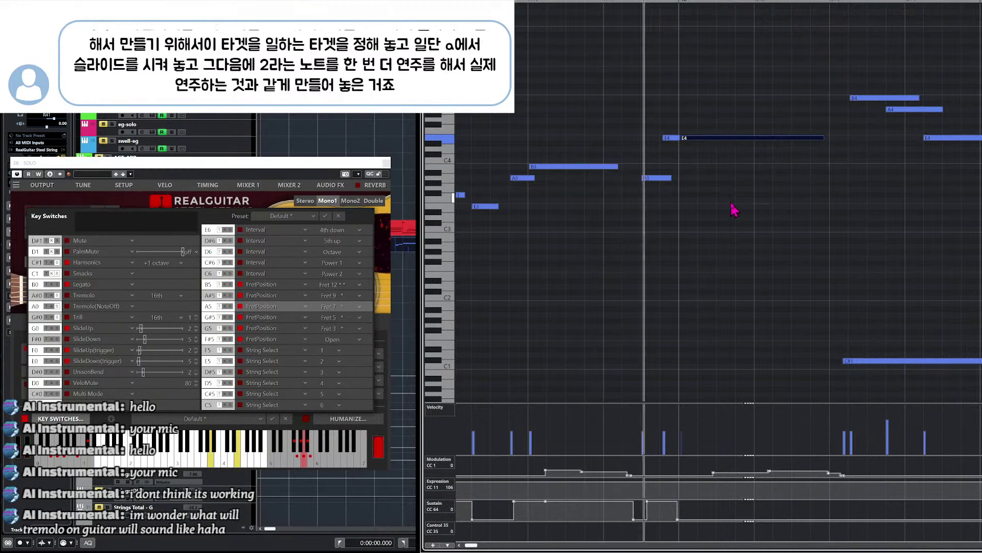
pyautogui.press('g')
pyautogui.press('g')
pyautogui.press('g')
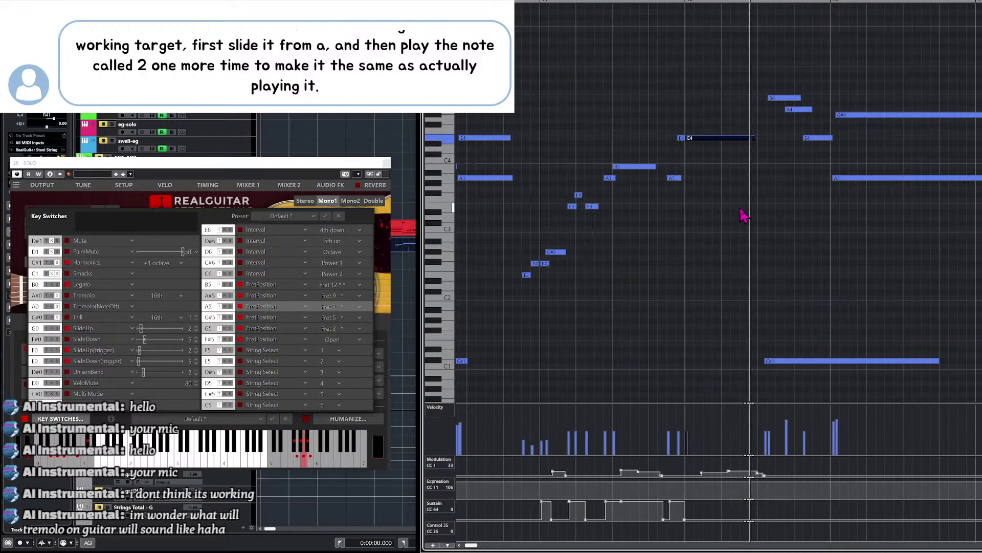
# Play the solo's closing phrase through to the long final chord.
pyautogui.hscroll(2, 726, 217)
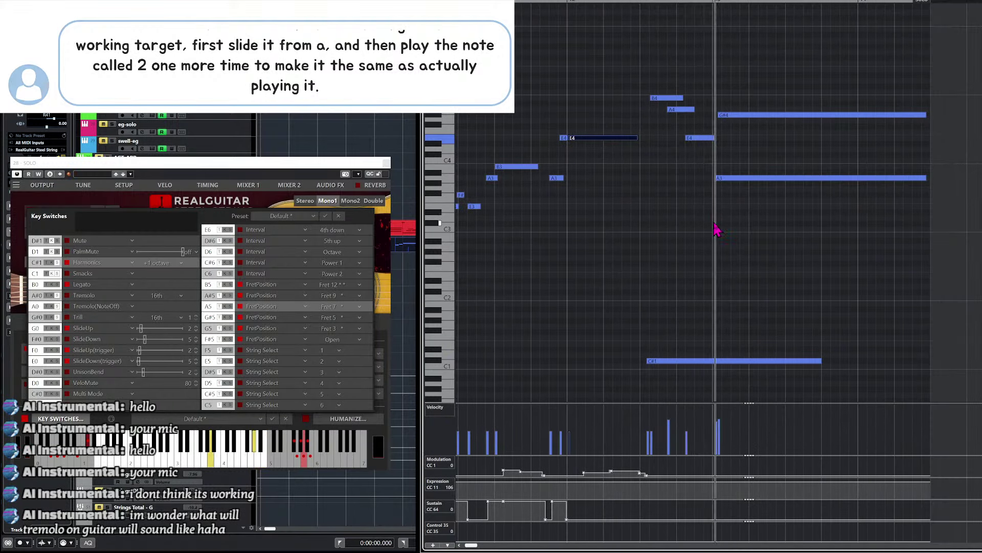
pyautogui.click(719, 225)
pyautogui.press('g')
pyautogui.press('g')
pyautogui.press('g')
pyautogui.press('g')
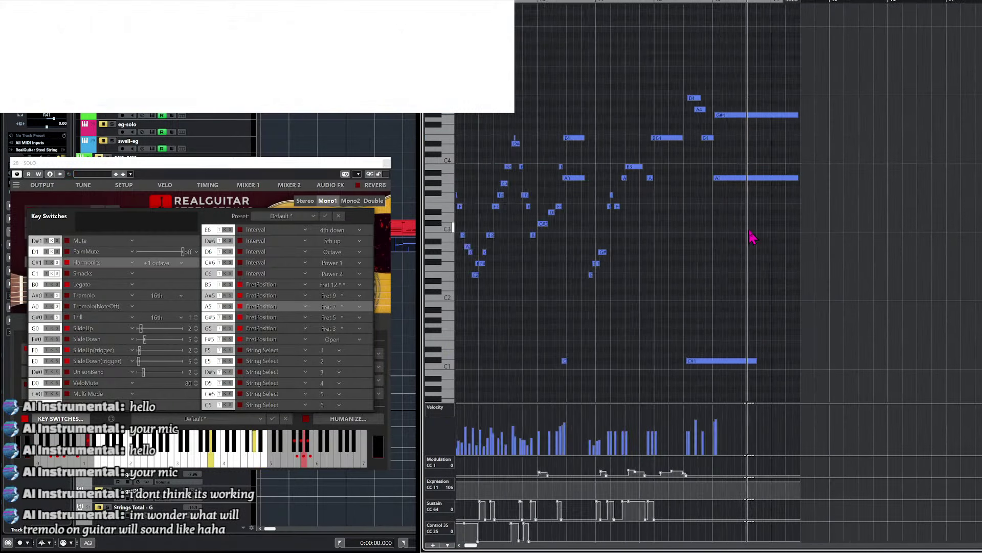
# Solo the ARP track alongside SOLO and play both parts from the start of the solo.
pyautogui.hscroll(-2, 737, 232)
pyautogui.click(548, 180)
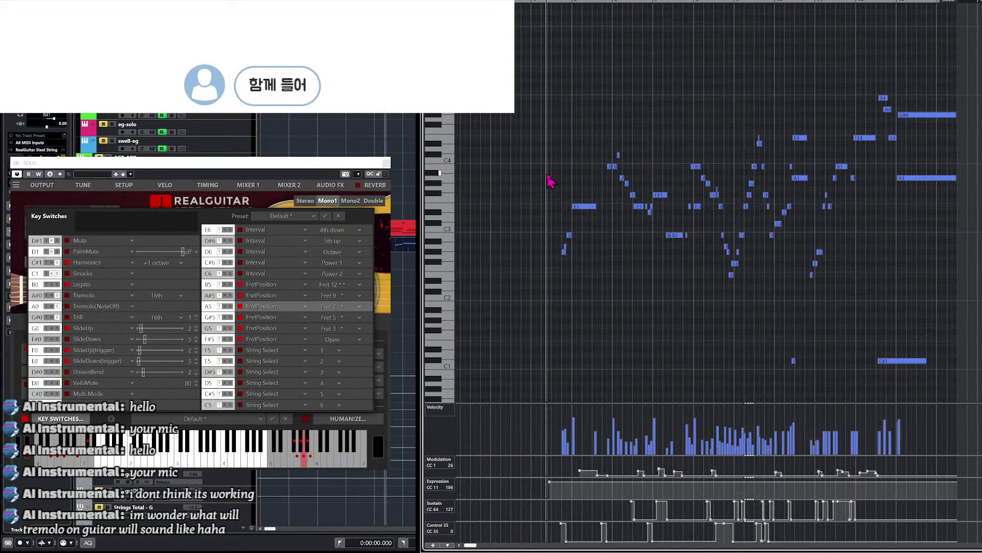
pyautogui.click(387, 163)
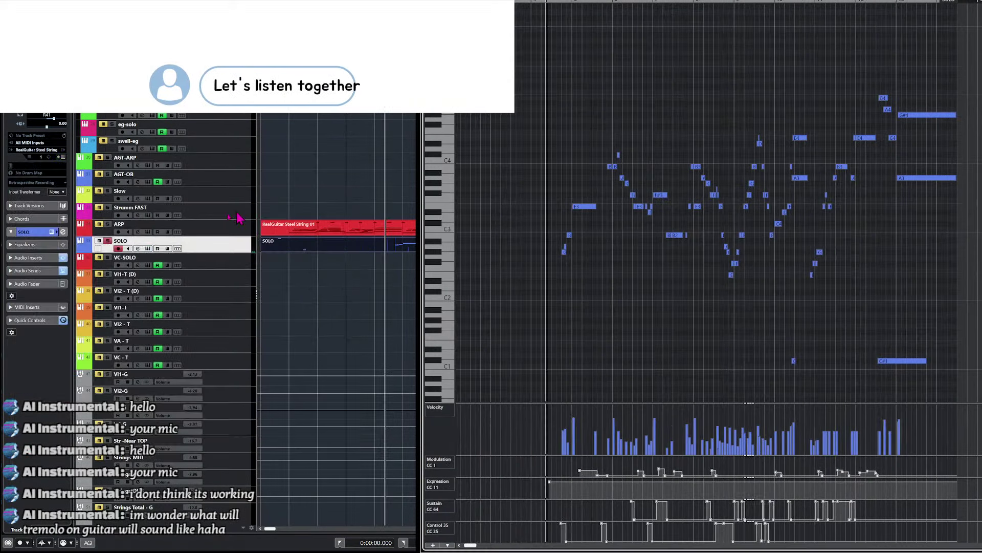
pyautogui.click(107, 224)
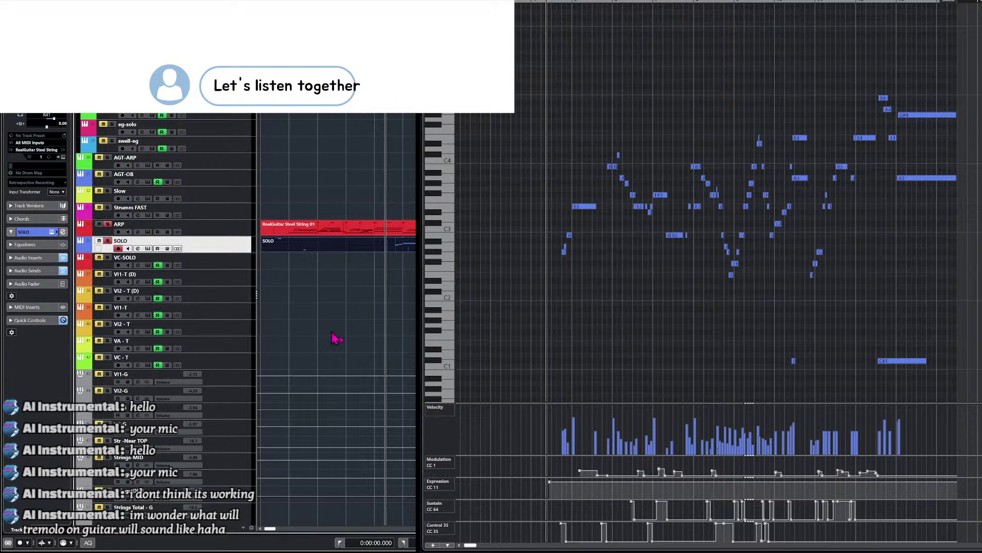
pyautogui.press('space')
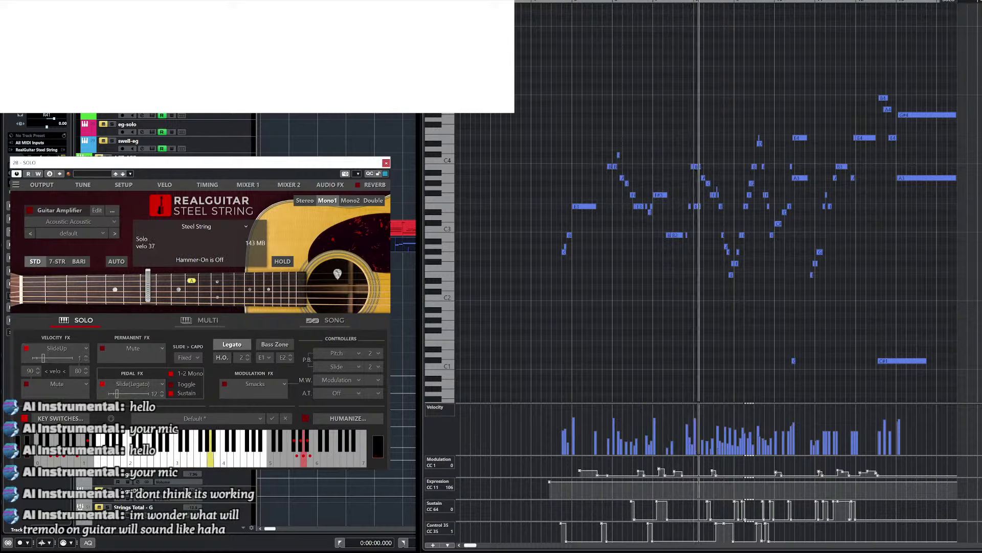
pyautogui.scroll(-1, 741, 276)
pyautogui.scroll(4, 747, 269)
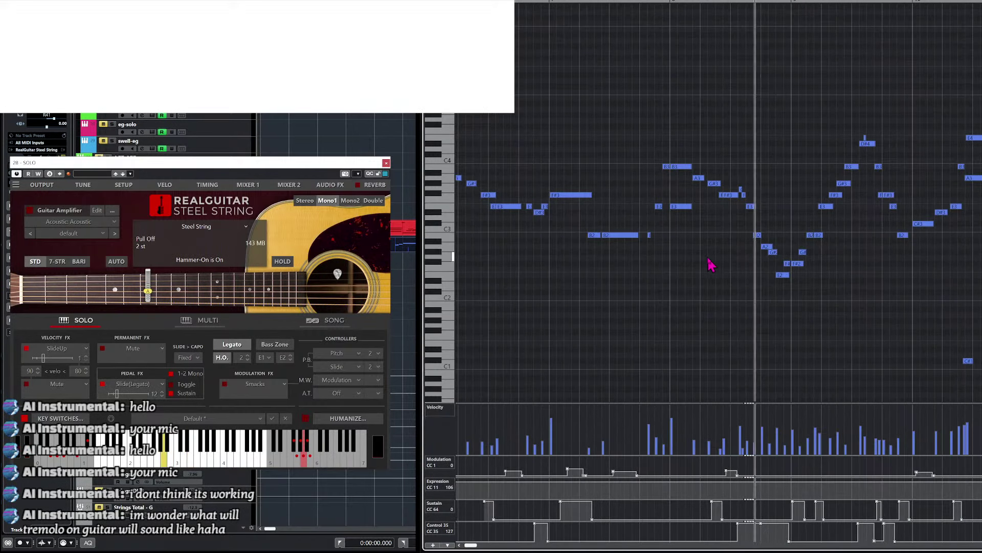
pyautogui.hscroll(2, 682, 254)
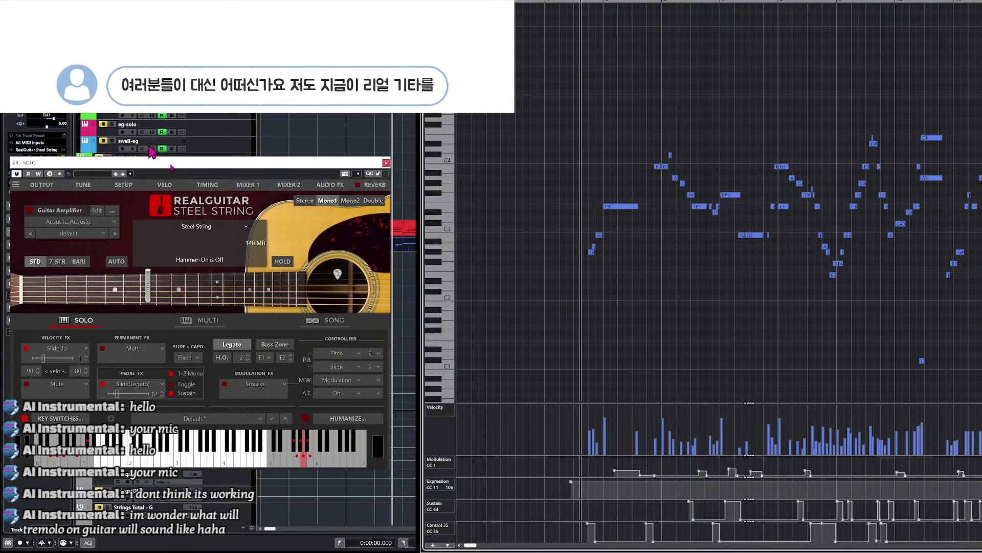
pyautogui.moveTo(194, 164)
pyautogui.mouseDown()
pyautogui.moveTo(194, 115)
pyautogui.moveTo(191, 179)
pyautogui.mouseUp()
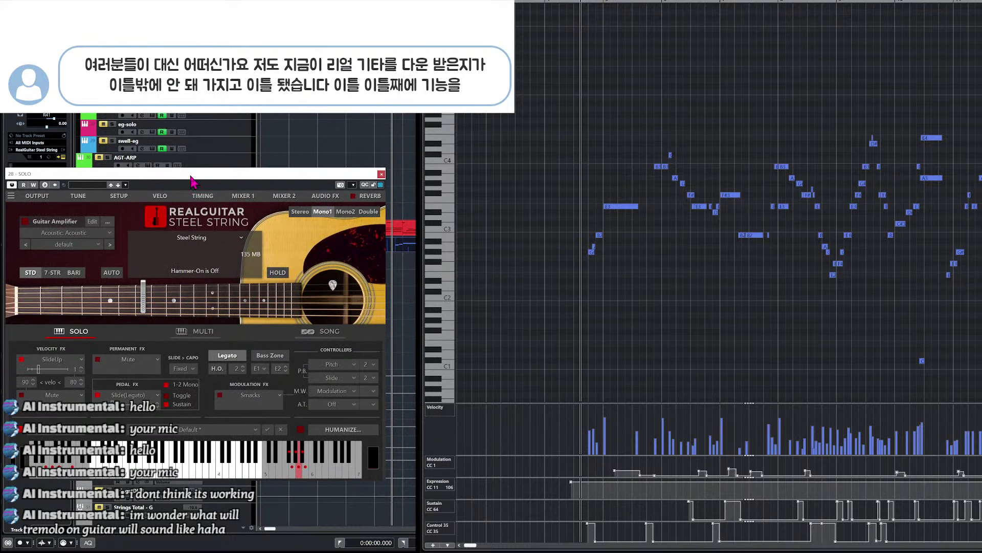
pyautogui.click(687, 263)
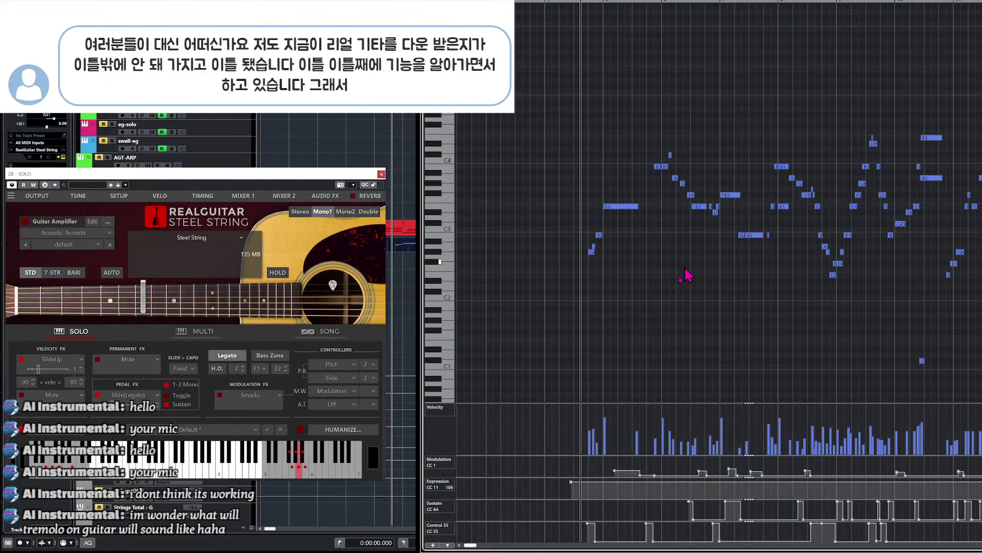
pyautogui.hscroll(2, 660, 282)
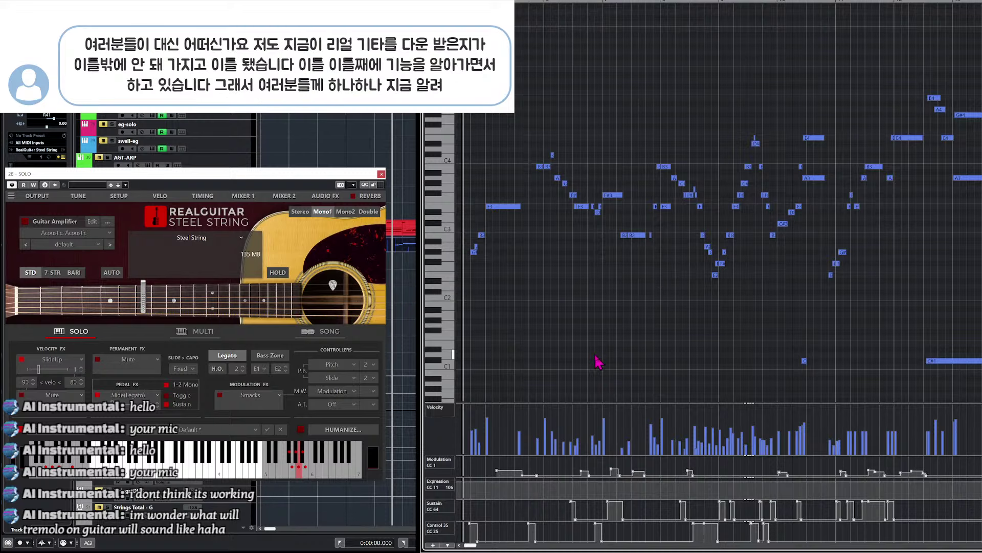
pyautogui.hscroll(-2, 630, 327)
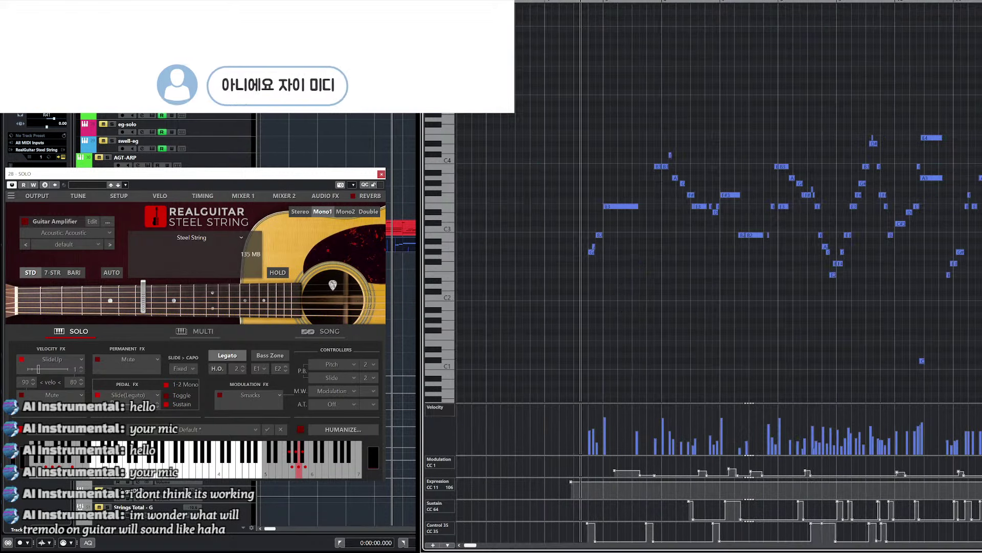
# Export the part as a MIDI file named realguitar t2.
pyautogui.click(20, 16)
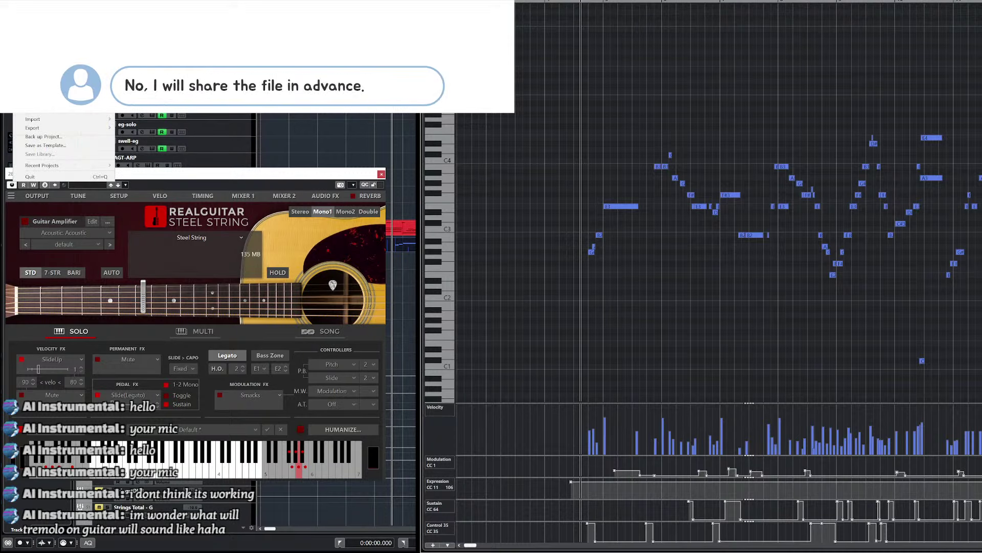
pyautogui.moveTo(67, 127)
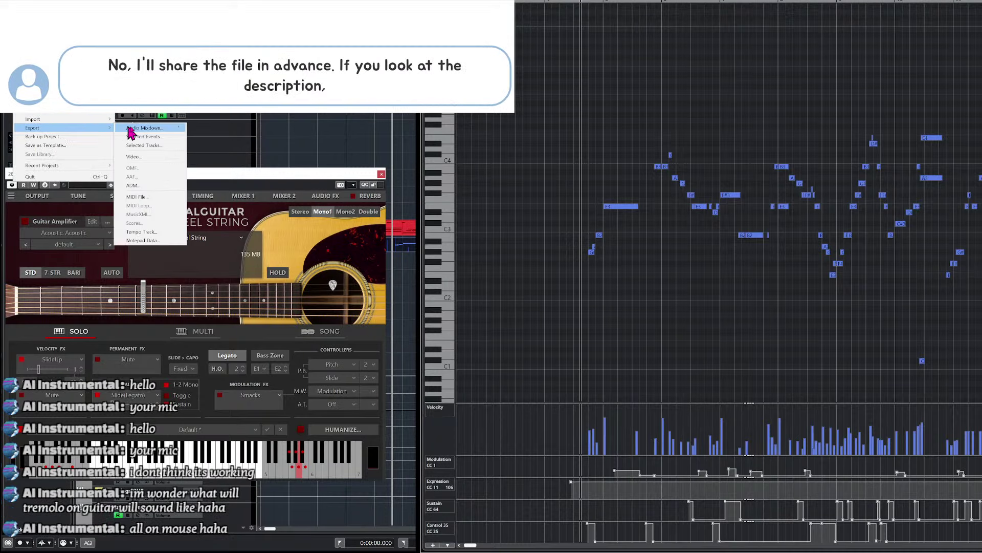
pyautogui.click(158, 199)
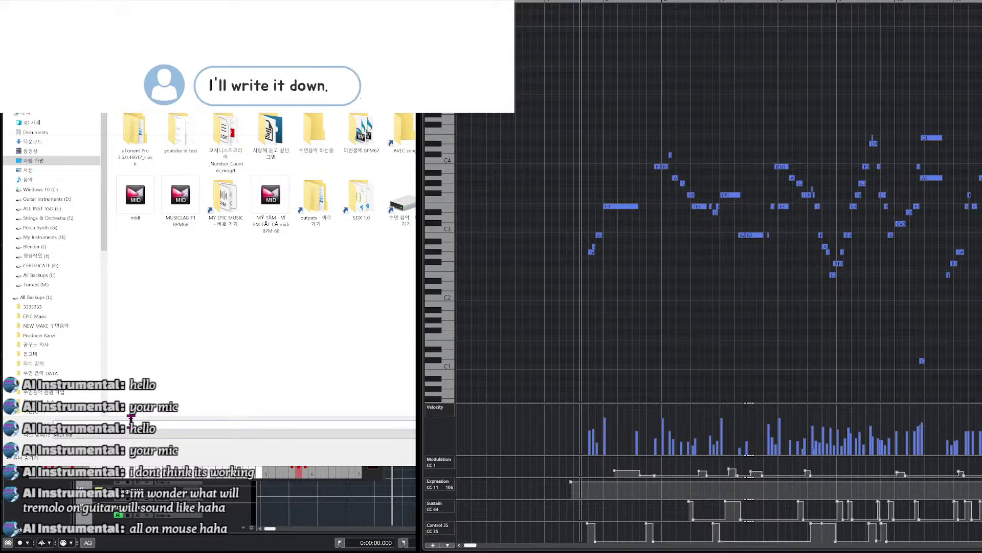
pyautogui.write('realguitar t2')
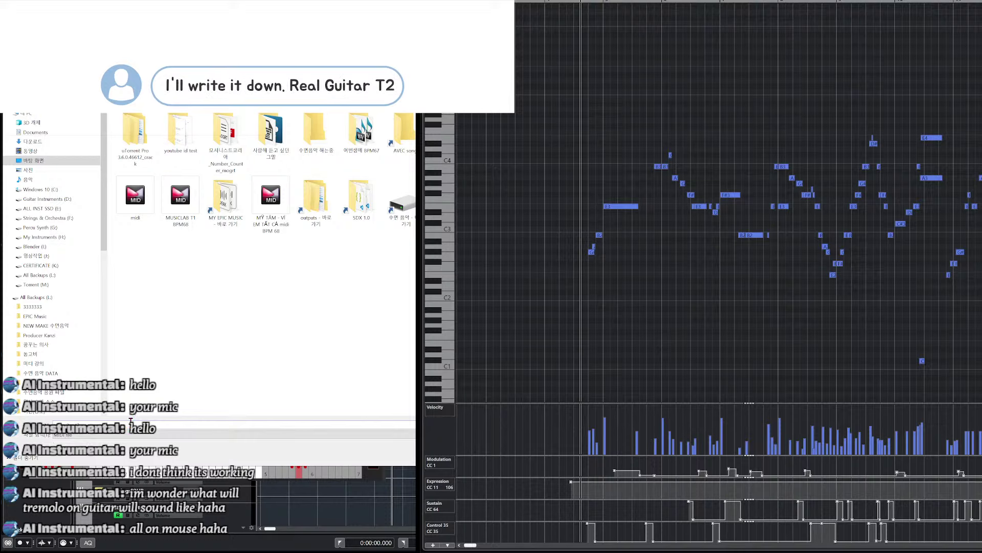
pyautogui.press('Return')
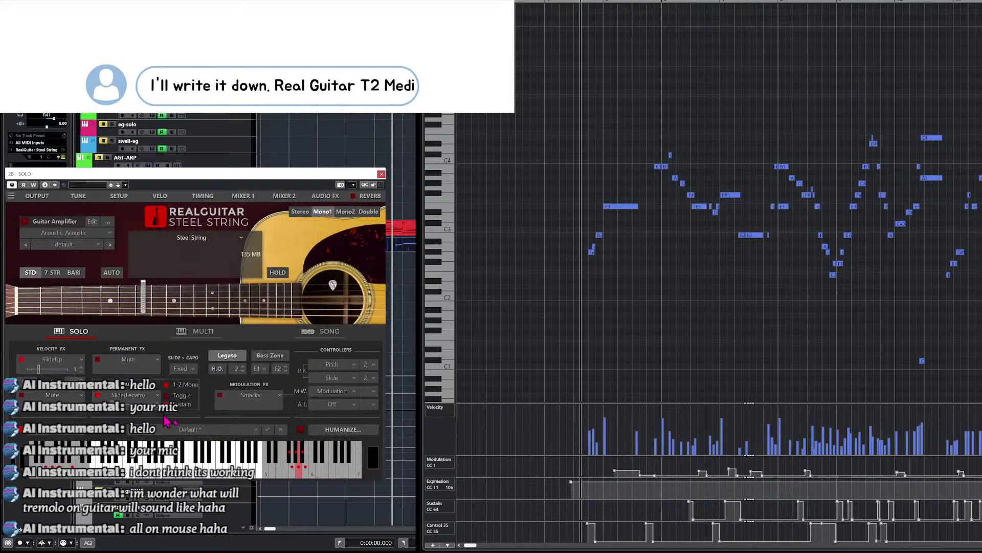
pyautogui.hscroll(-3, 914, 421)
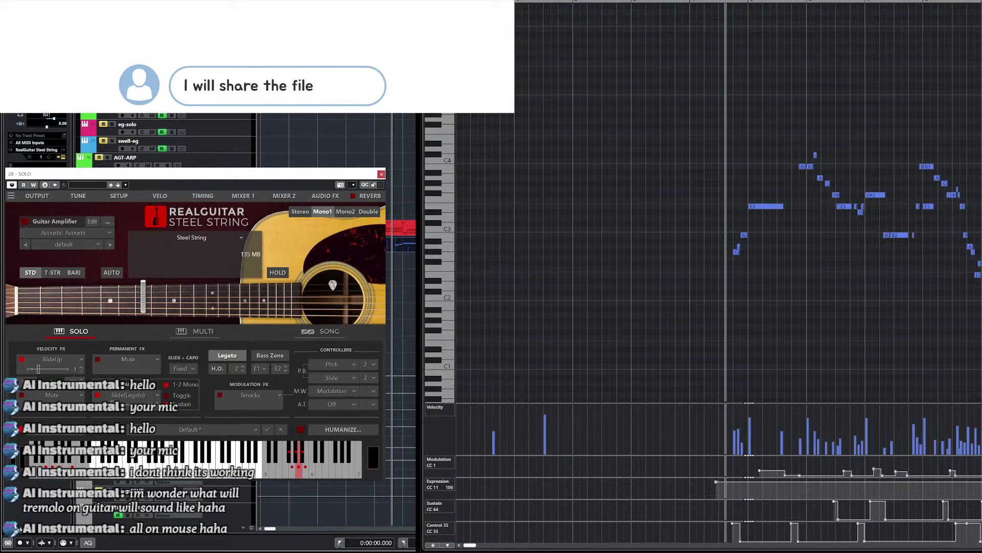
pyautogui.click(222, 551)
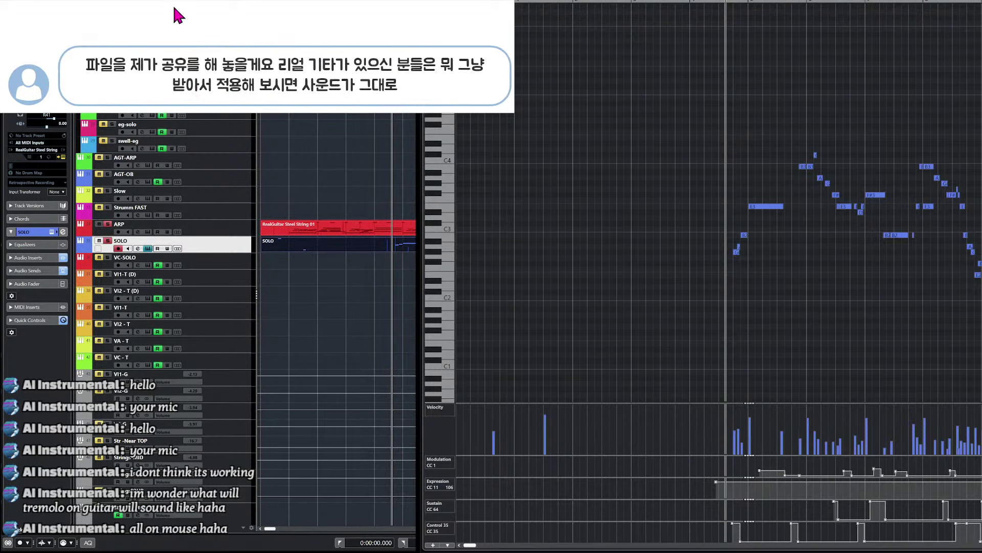
pyautogui.click(342, 299)
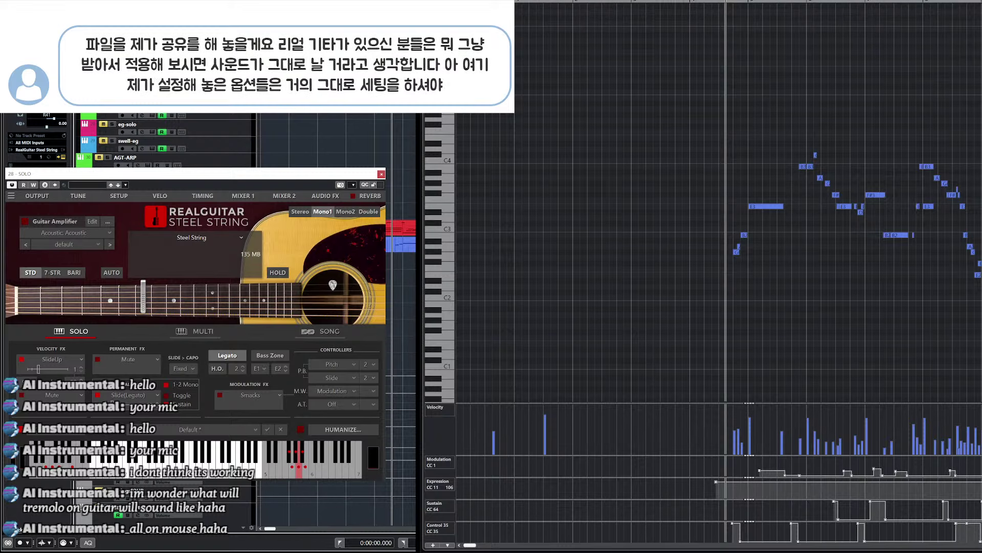
pyautogui.press('Escape')
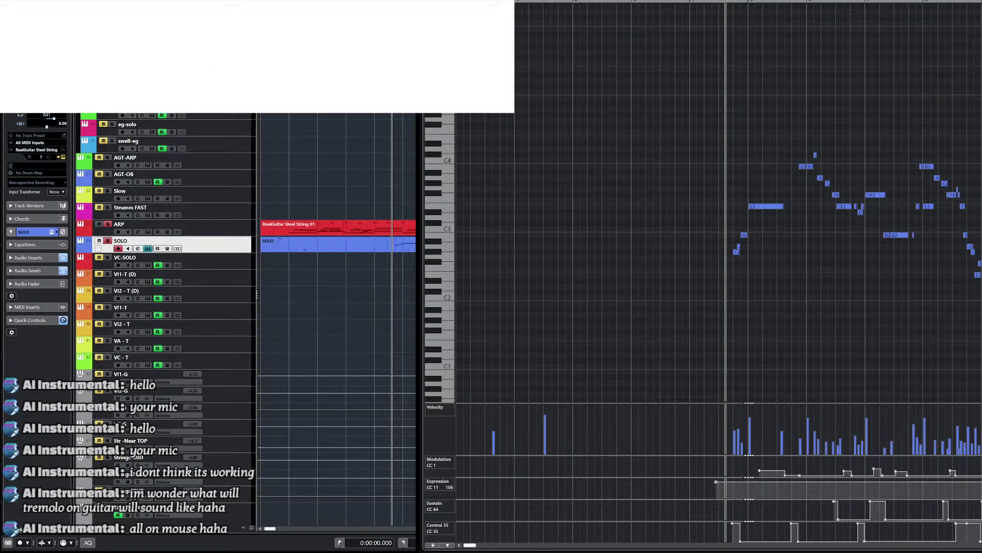
pyautogui.hotkey('alt', 'Tab')
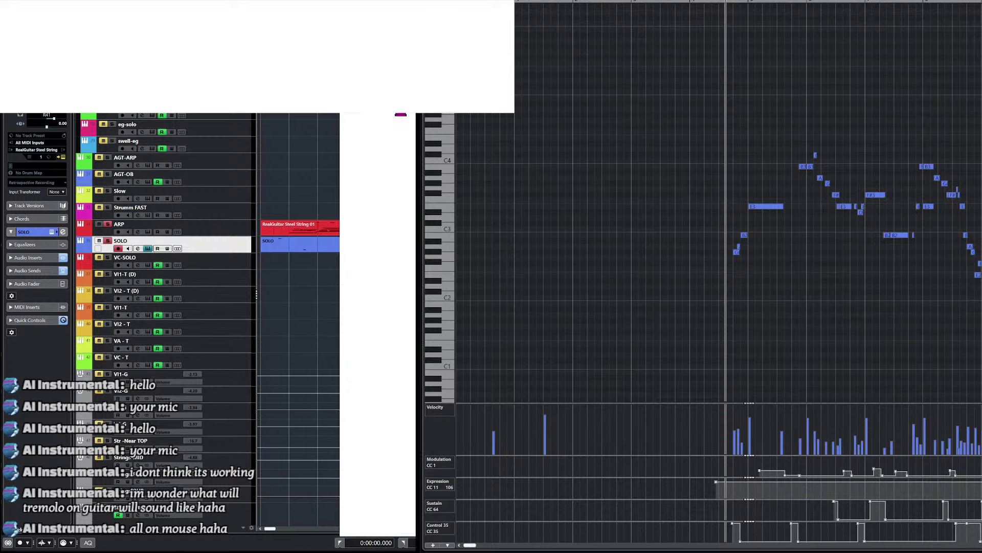
pyautogui.hotkey('alt', 'Tab')
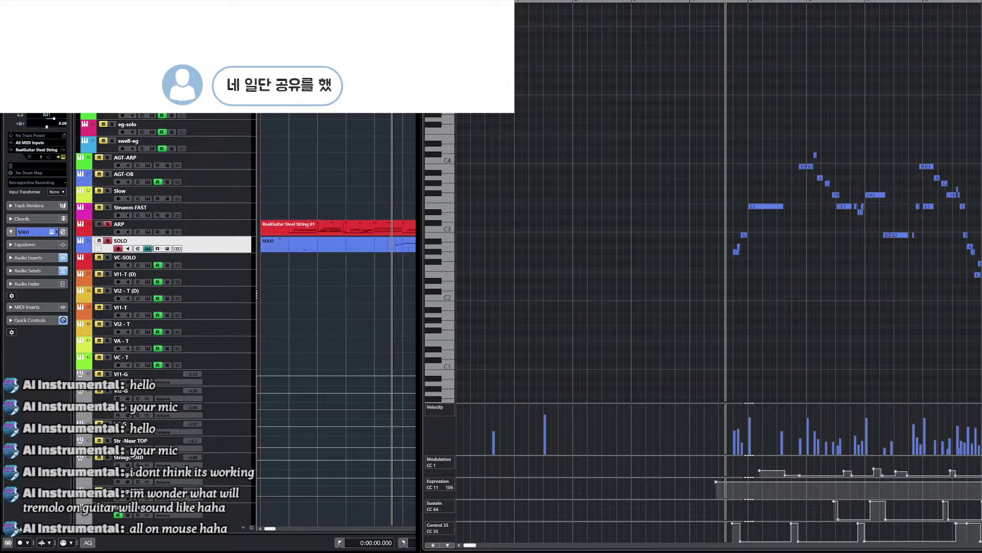
# Open the ARP track's RealGuitar instrument and place its window above the SOLO instrument.
pyautogui.hotkey('alt', 'Tab')
pyautogui.moveTo(190, 174); pyautogui.dragTo(206, 285)
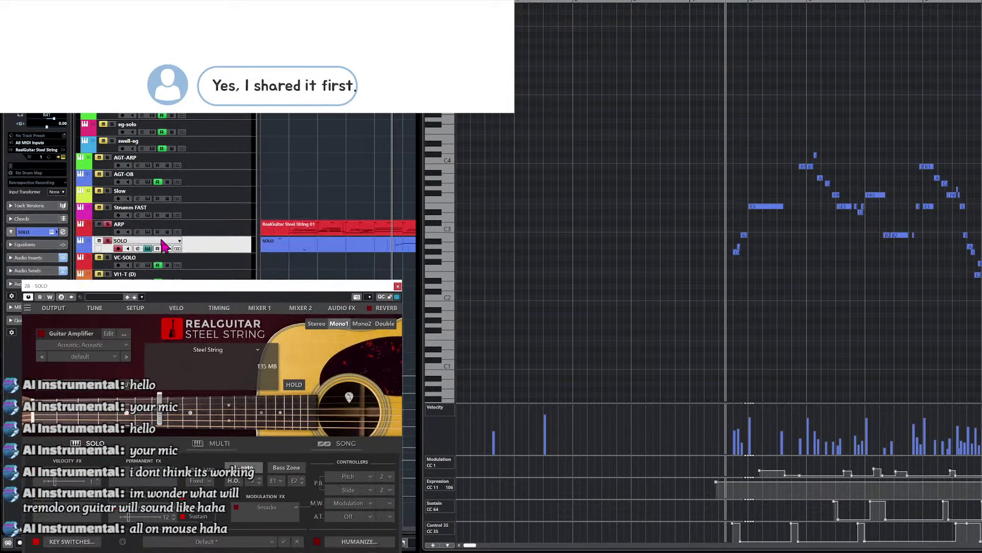
pyautogui.click(206, 228)
pyautogui.press('e')
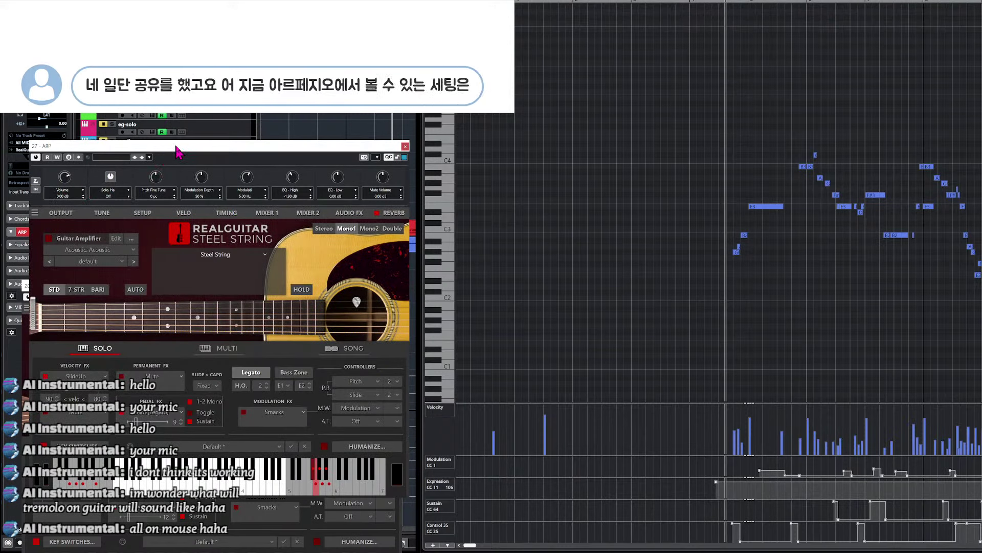
pyautogui.moveTo(168, 146); pyautogui.dragTo(175, 116)
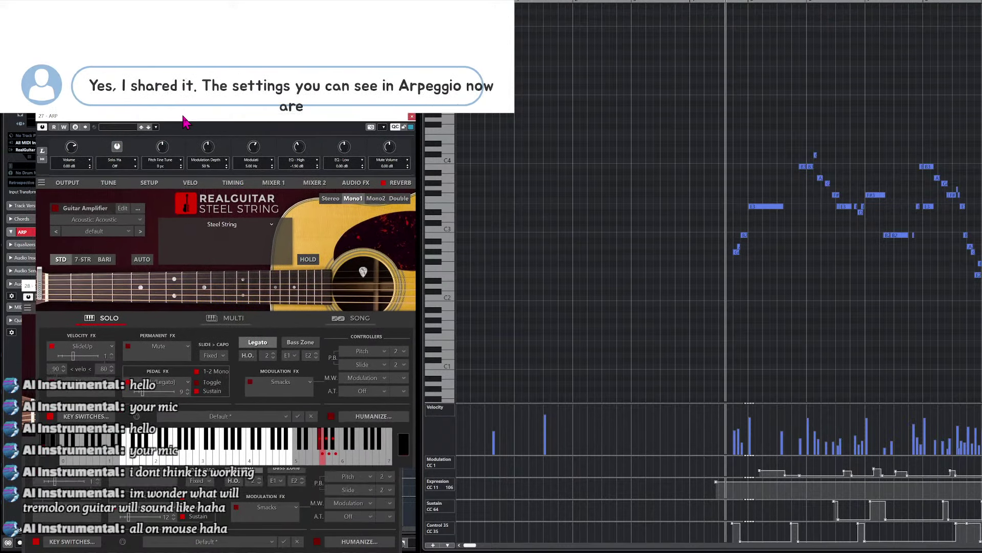
# Examine the ARP guitar's output EQ, especially its high level.
pyautogui.click(67, 182)
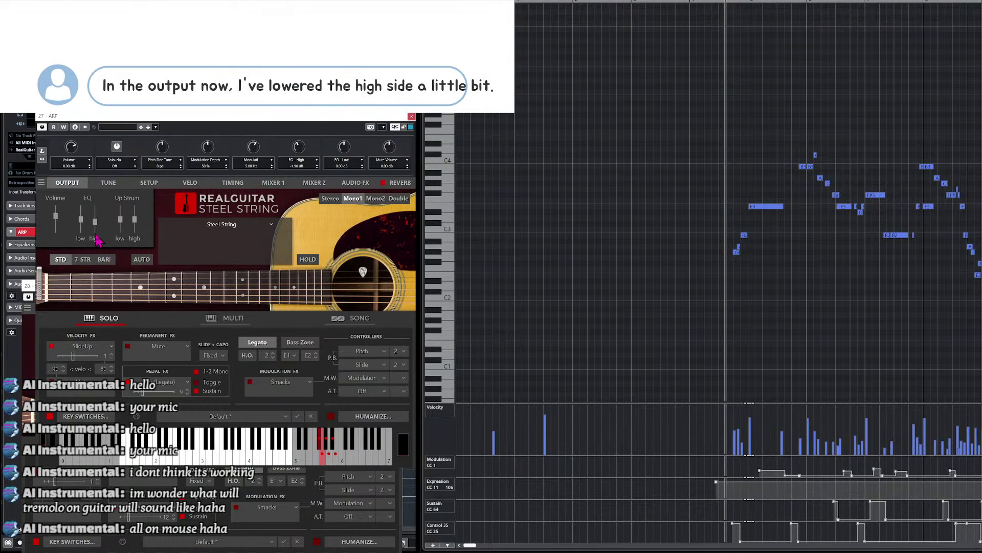
pyautogui.moveTo(100, 223)
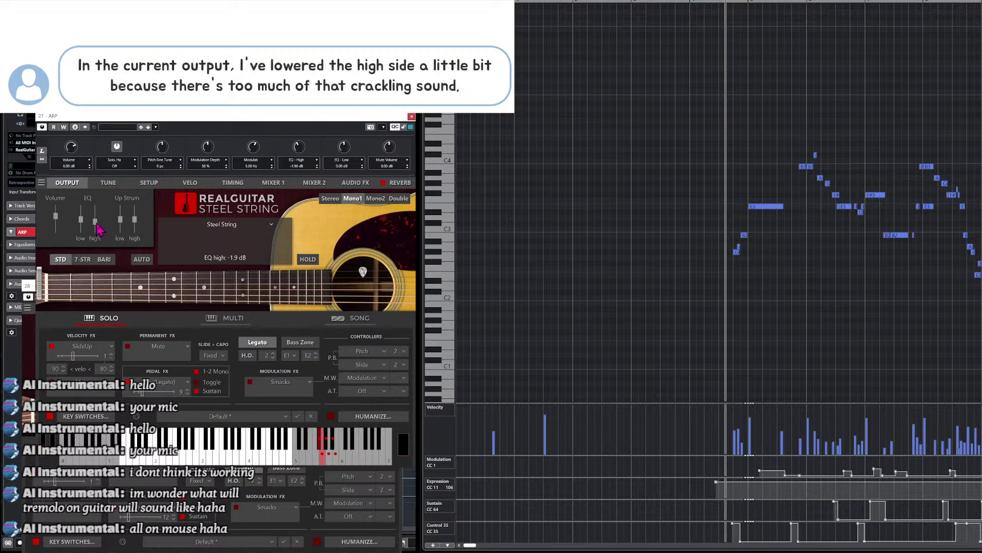
pyautogui.click(148, 182)
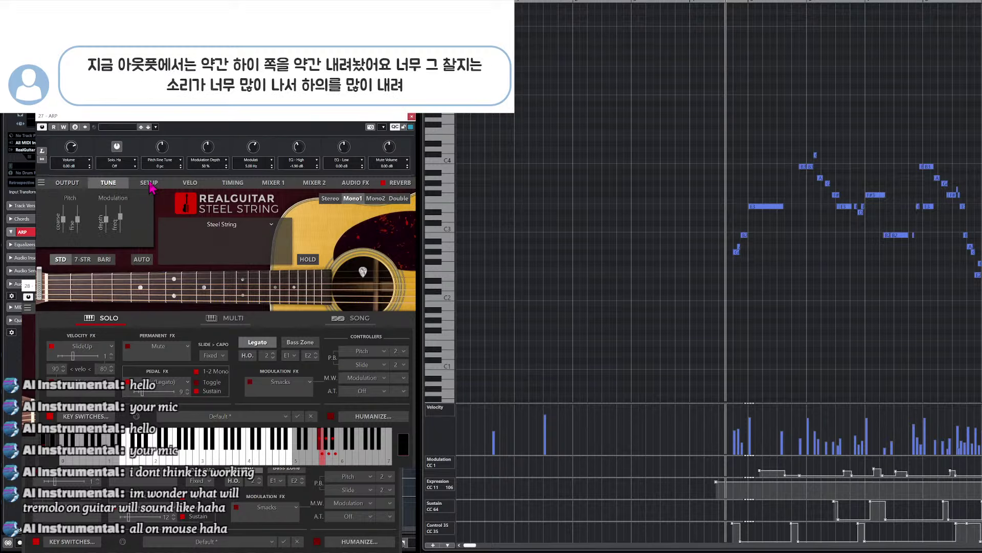
# Examine the ARP guitar's velocity curve with its minimum and maximum output velocities, moving the instrument window over the note editor.
pyautogui.click(194, 185)
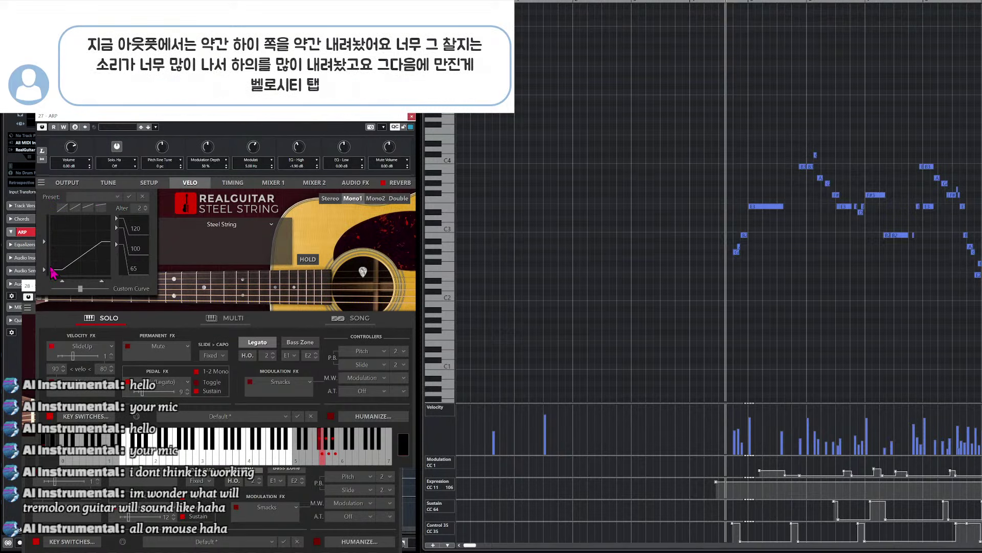
pyautogui.moveTo(44, 243)
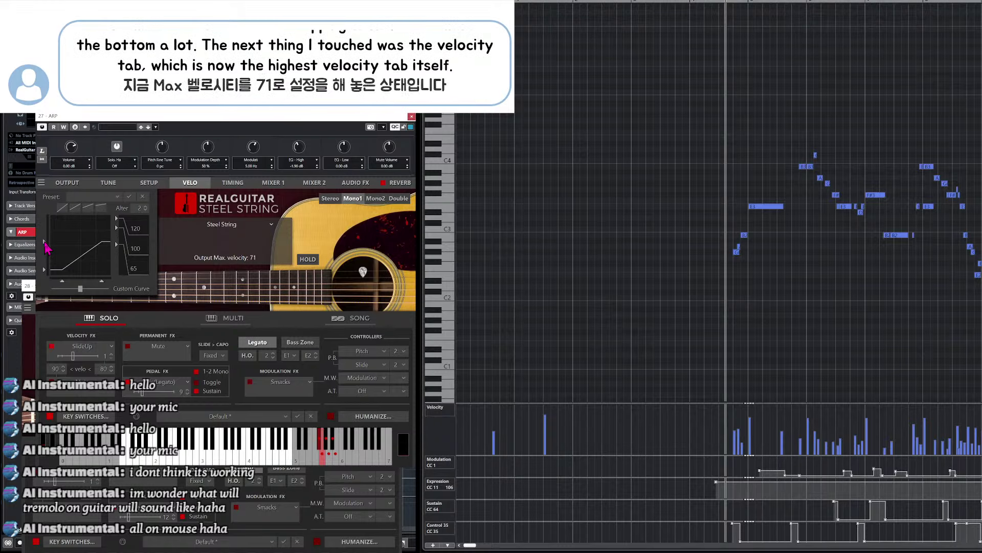
pyautogui.moveTo(242, 116); pyautogui.dragTo(746, 2)
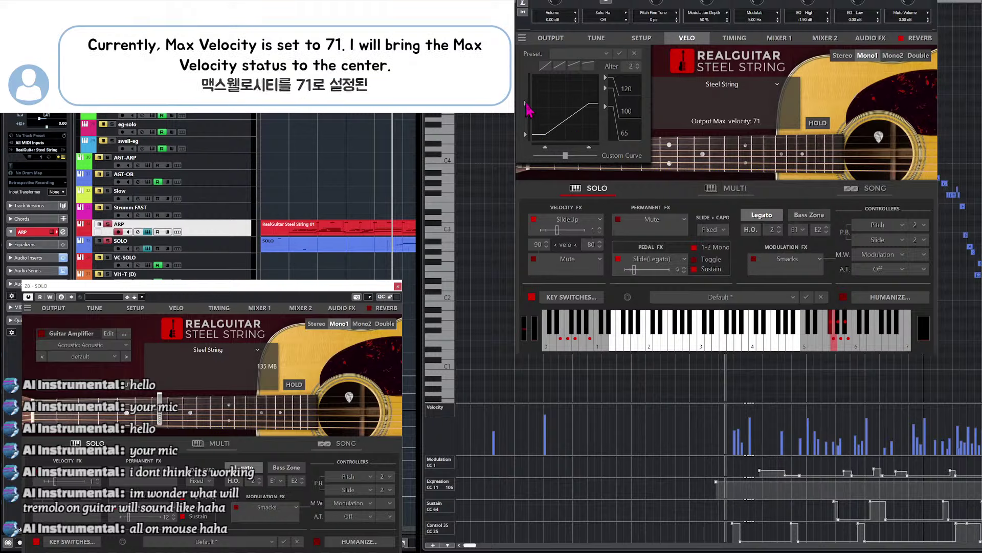
pyautogui.moveTo(527, 136)
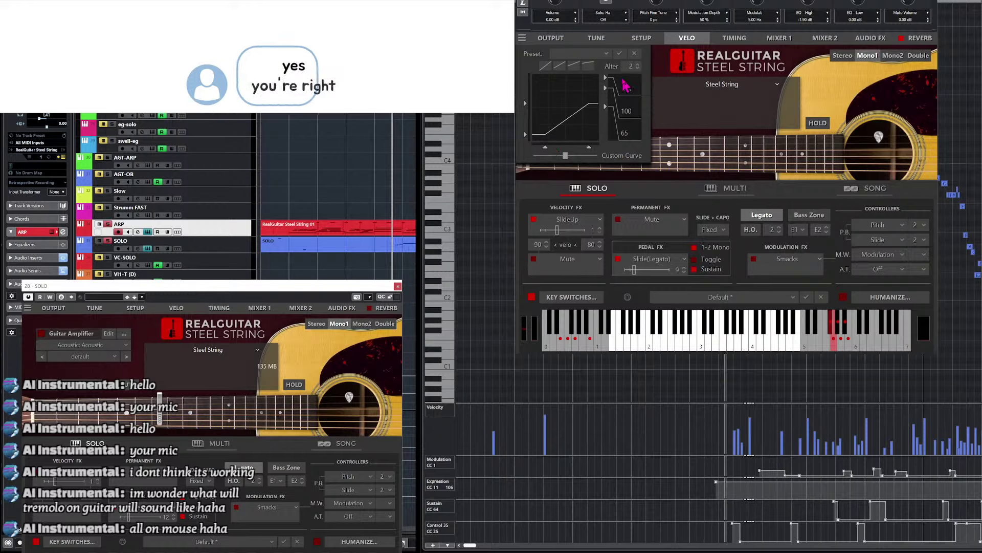
pyautogui.click(695, 38)
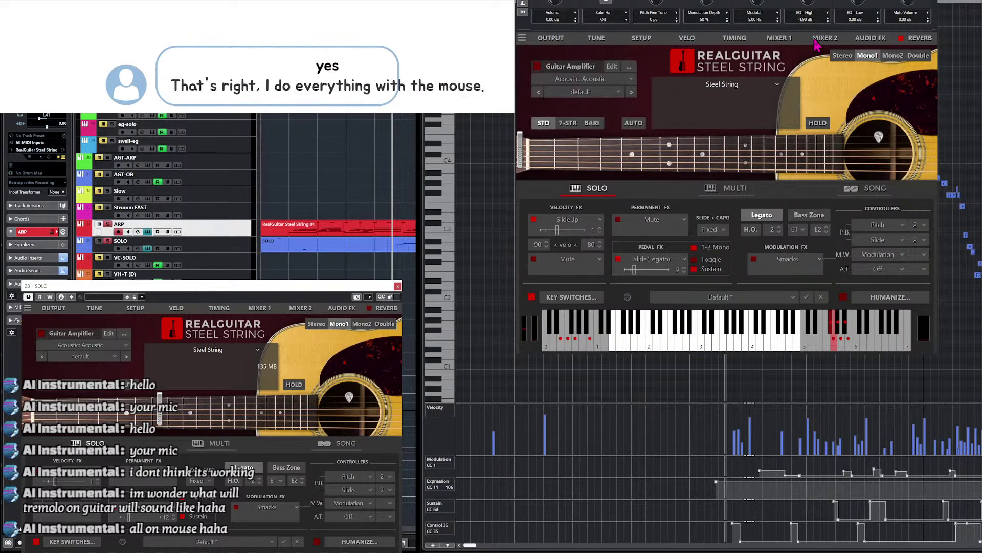
# Examine the ARP guitar's release and pick noise levels and its pedal slide settings, and close the instrument window.
pyautogui.click(785, 43)
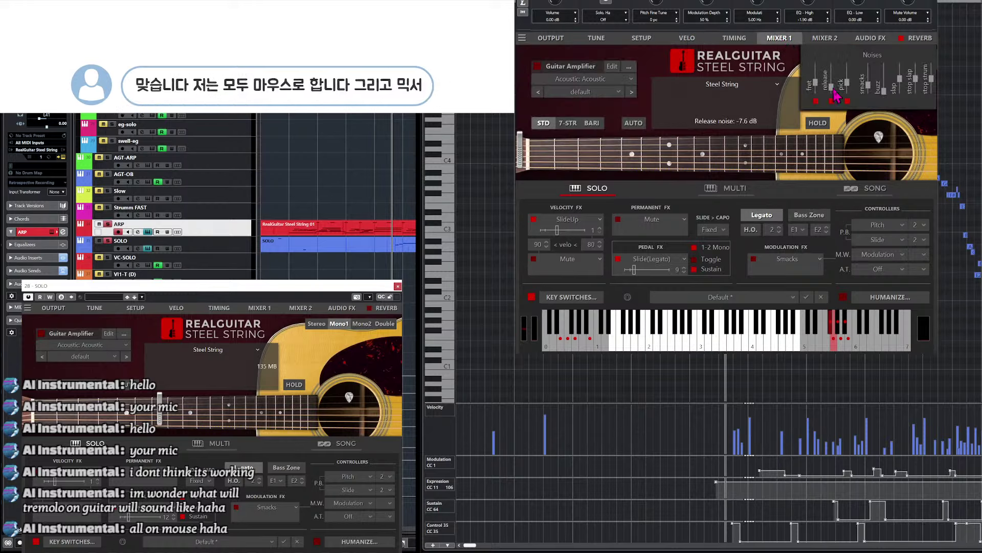
pyautogui.moveTo(849, 90)
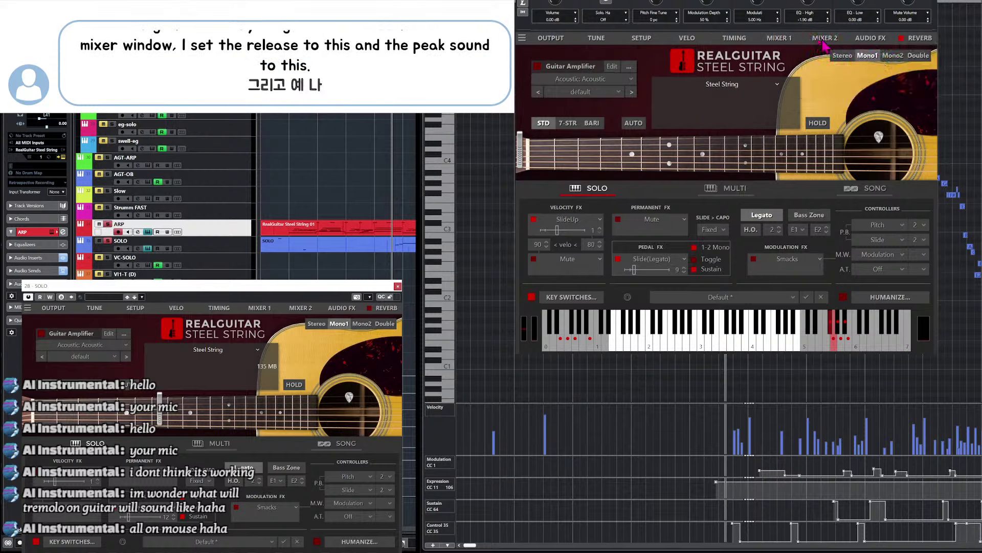
pyautogui.moveTo(546, 225)
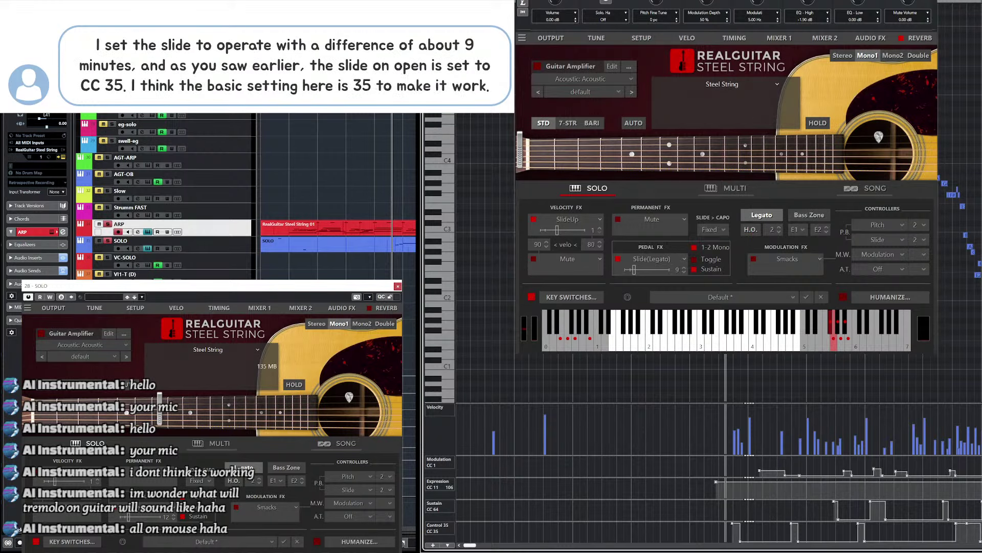
pyautogui.hotkey('ctrl', 'w')
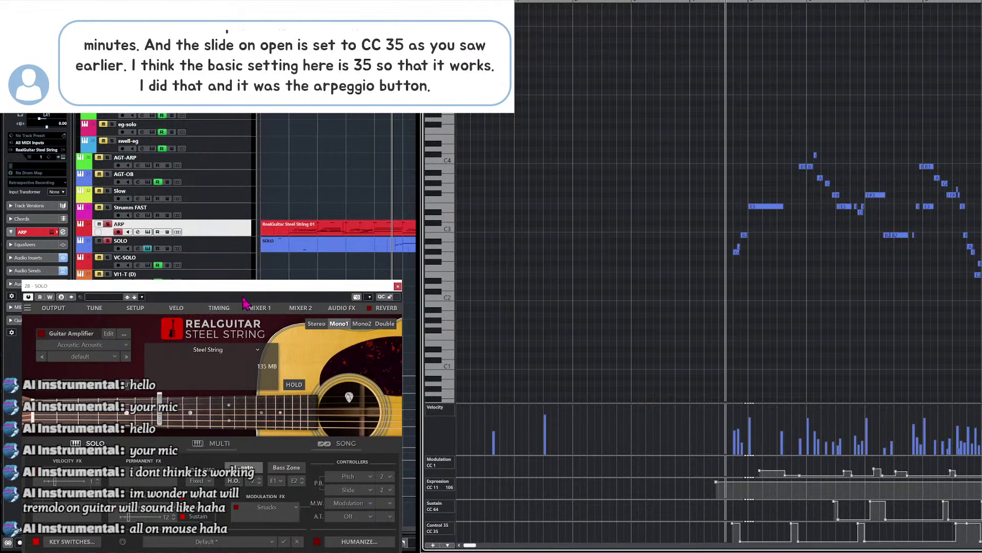
# Examine the SOLO guitar's output EQ, velocity curve, noise mixer and pedal slide settings over the note editor, and close its window.
pyautogui.moveTo(247, 288); pyautogui.dragTo(772, 8)
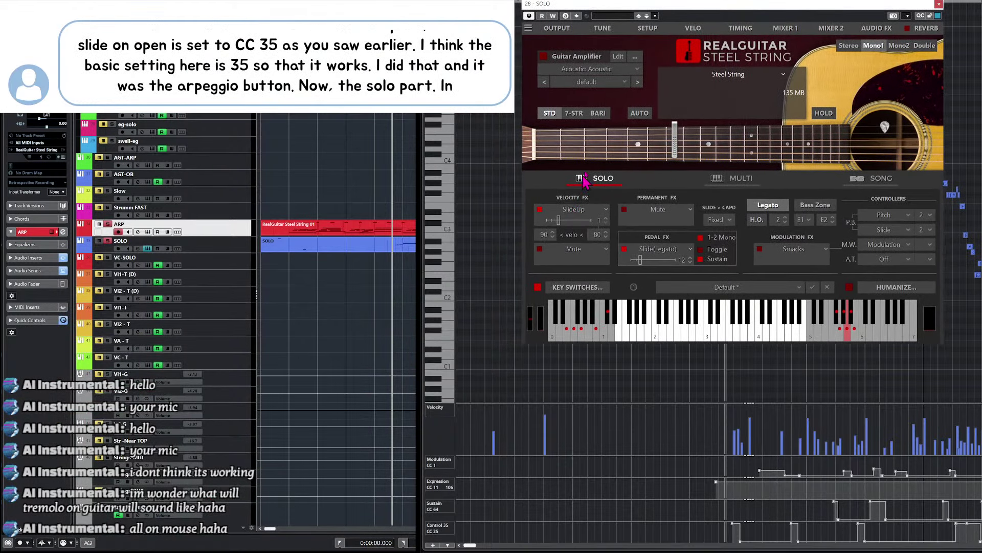
pyautogui.click(561, 32)
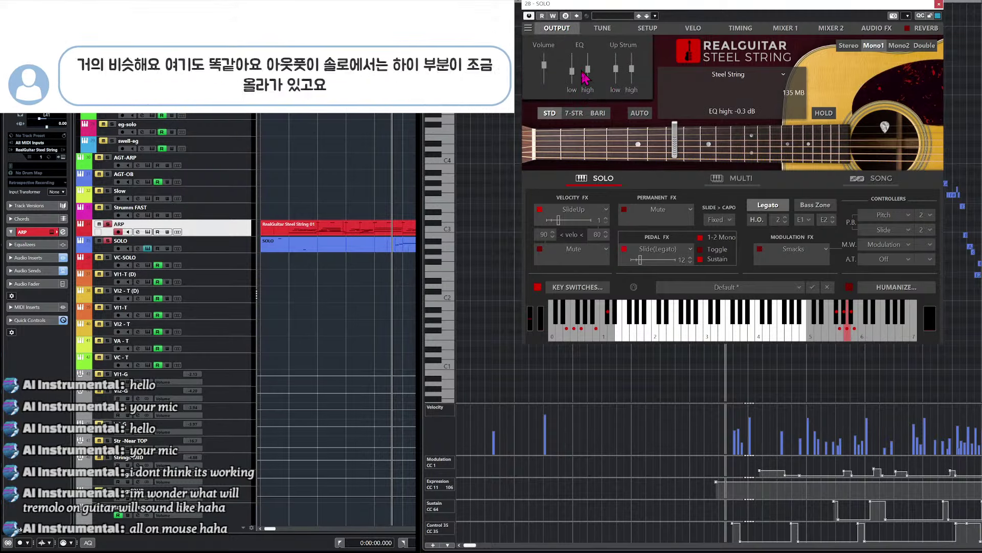
pyautogui.click(692, 29)
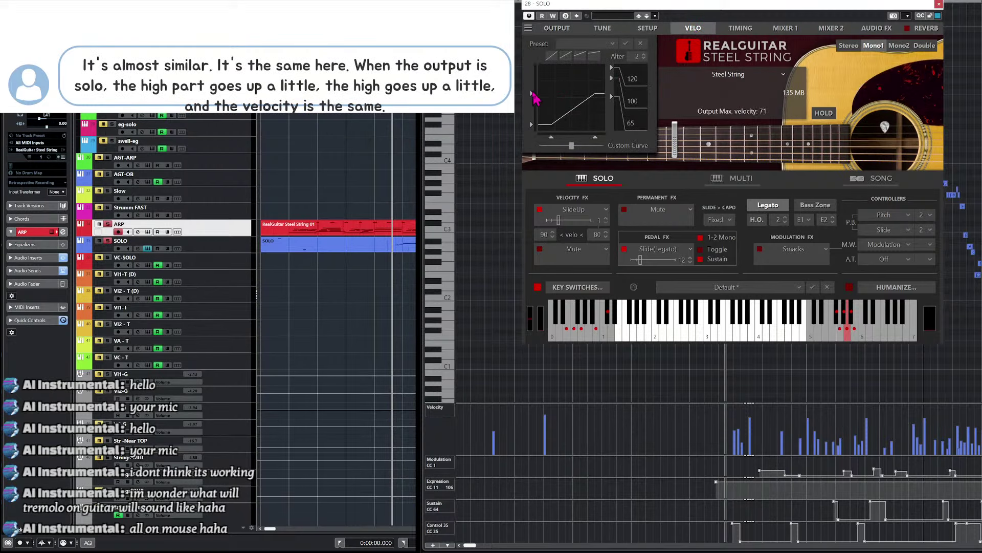
pyautogui.moveTo(551, 138)
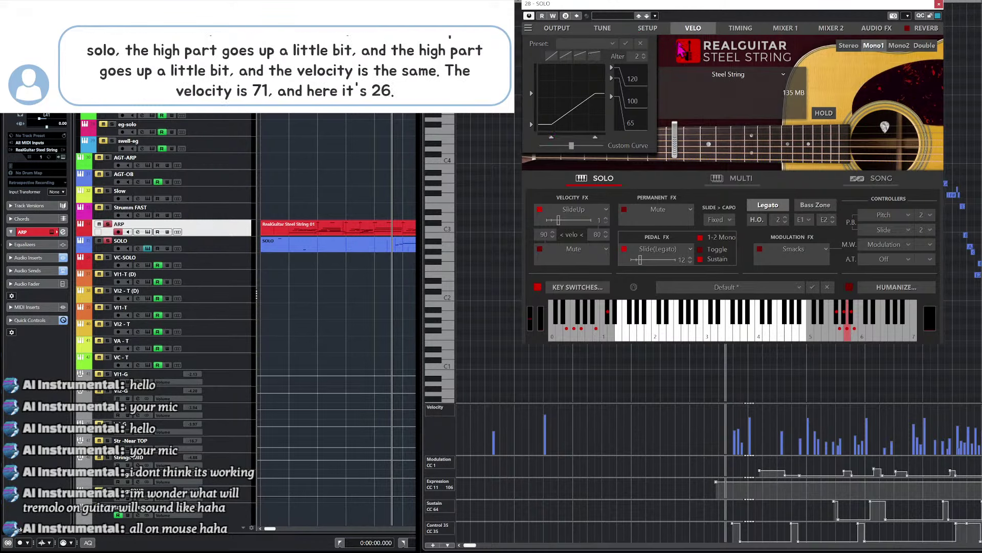
pyautogui.click(788, 30)
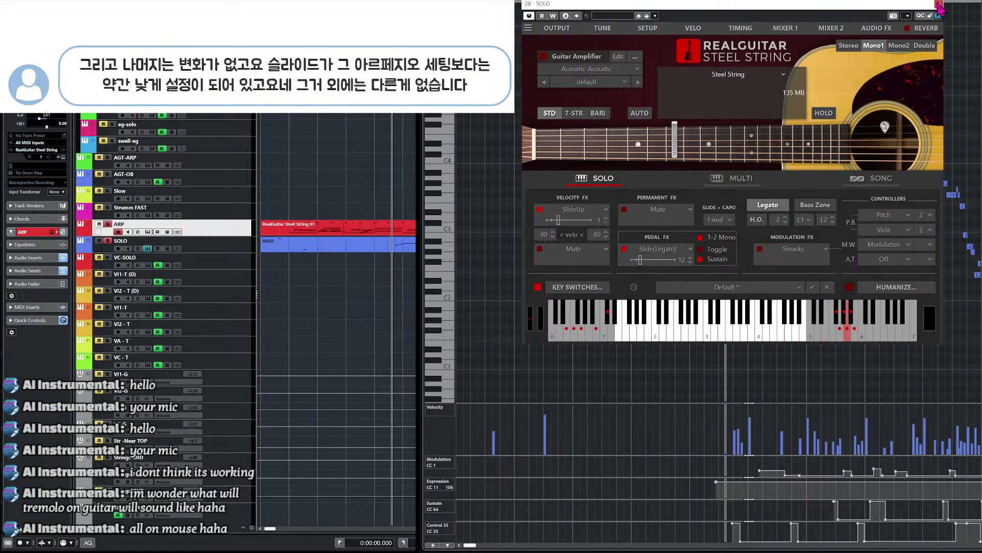
pyautogui.hotkey('ctrl', 'w')
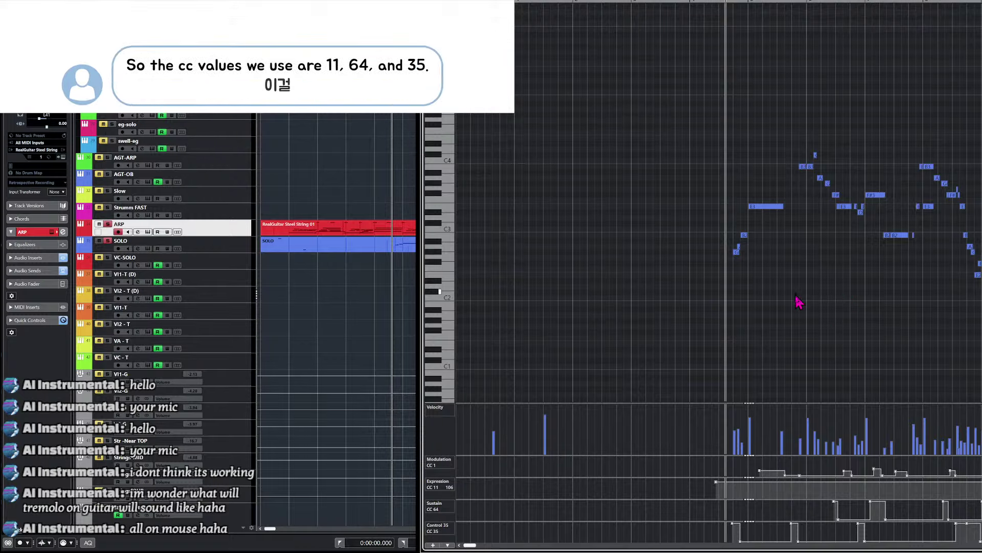
# Show the ARP and SOLO parts together in the note editor at full length, with the SOLO part active for editing.
pyautogui.click(285, 198)
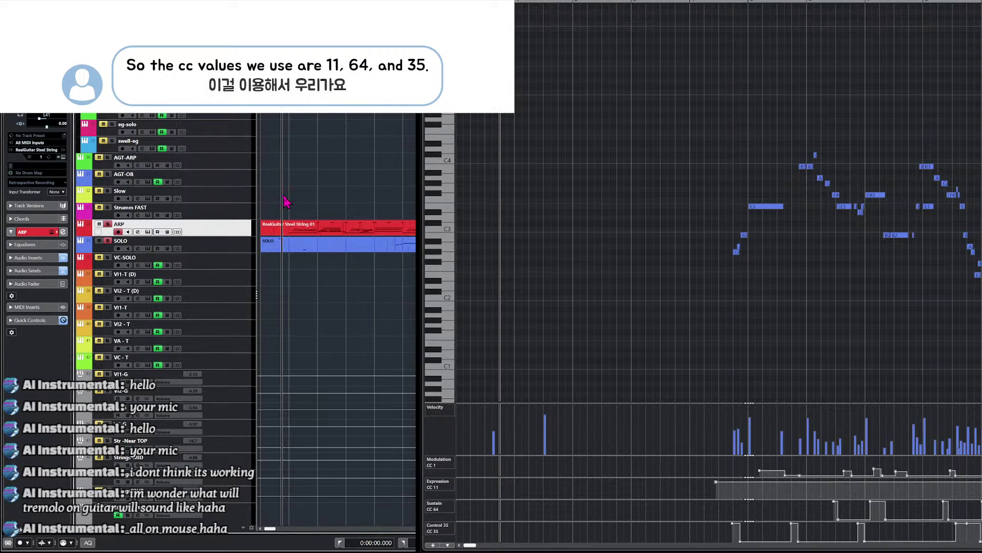
pyautogui.click(320, 232)
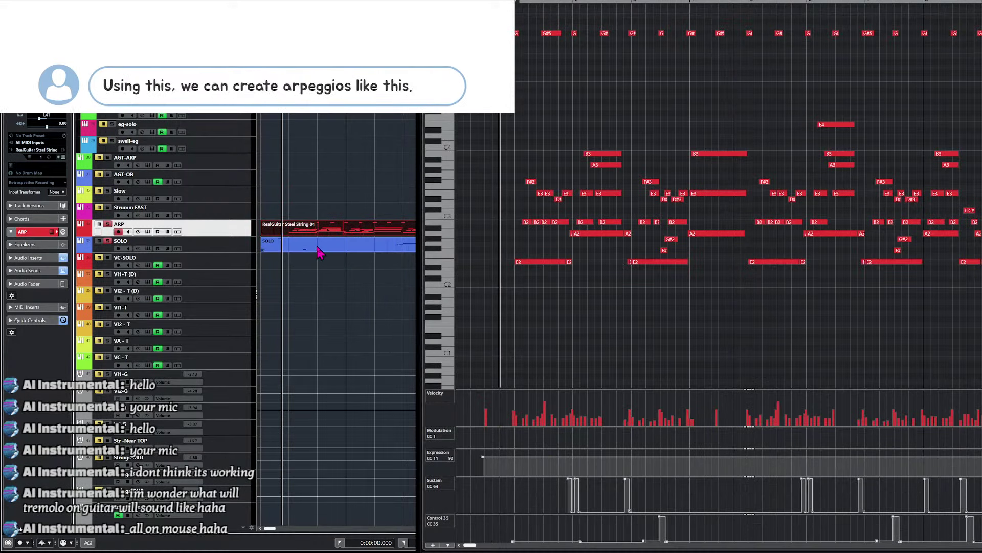
pyautogui.press('g')
pyautogui.press('g')
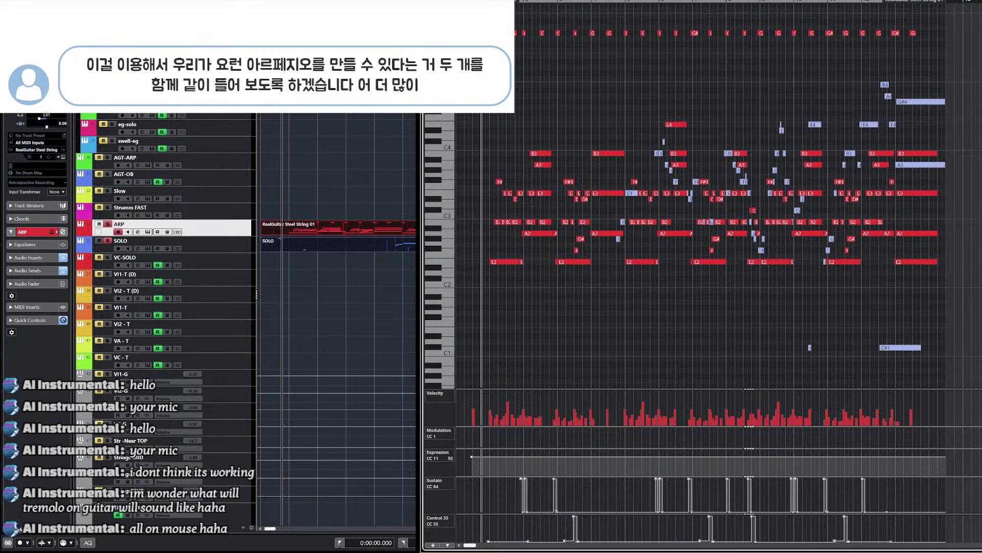
pyautogui.press('pagedown')
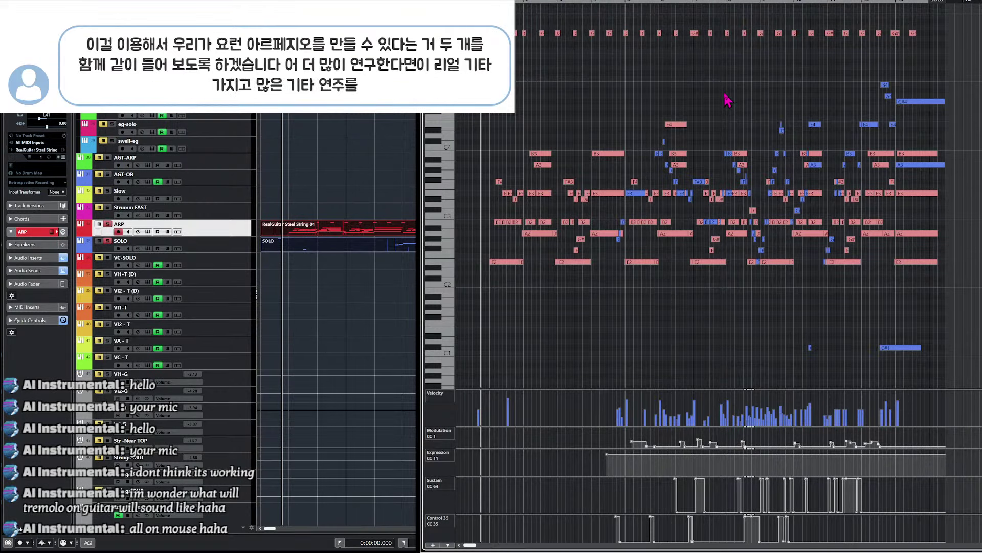
# Play the ARP and SOLO parts together from just before the first notes and follow them in the note editor.
pyautogui.click(471, 2)
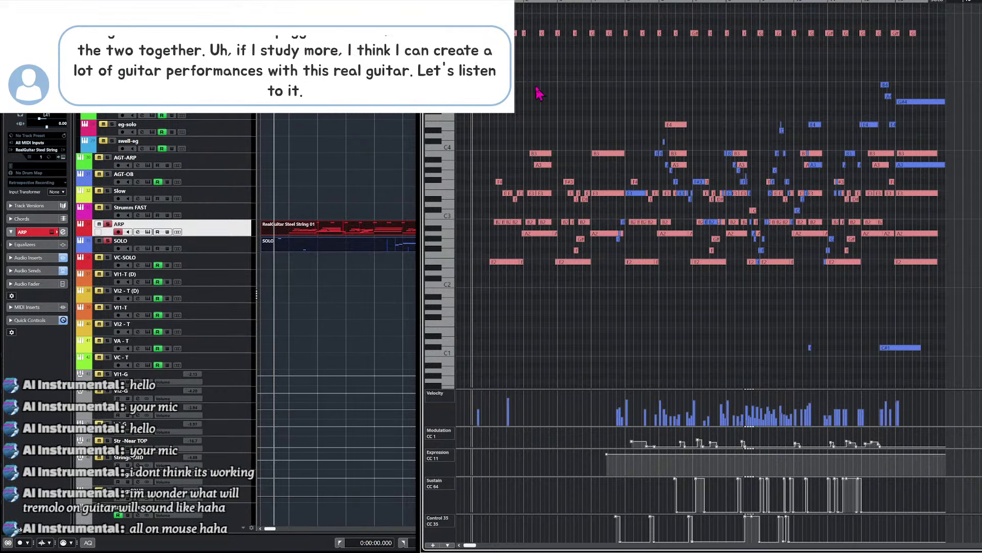
pyautogui.press('space')
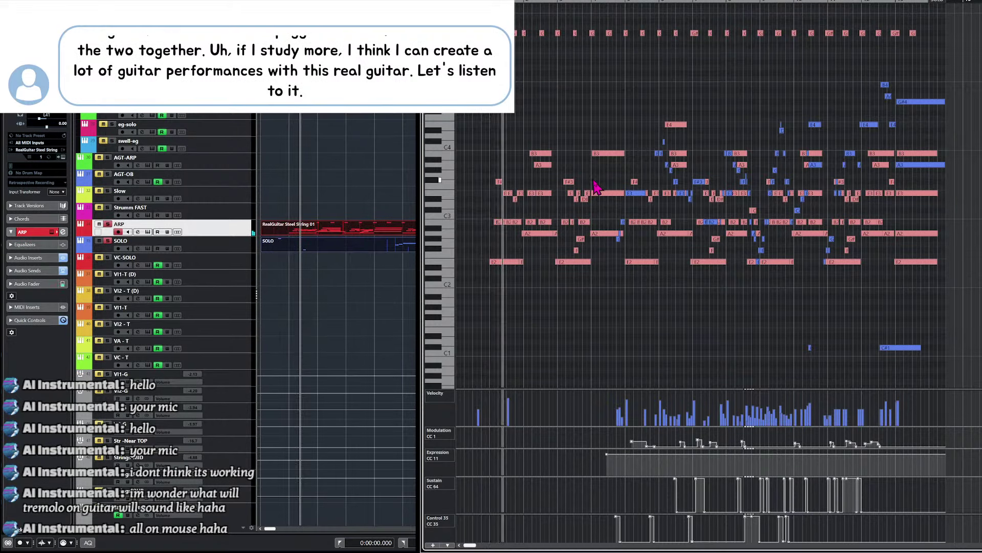
pyautogui.press('h')
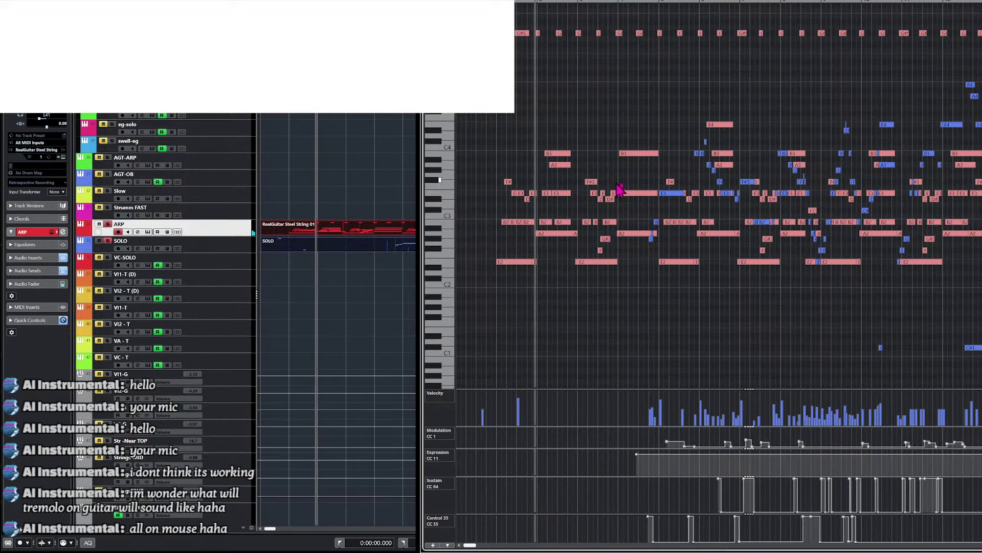
pyautogui.press('h')
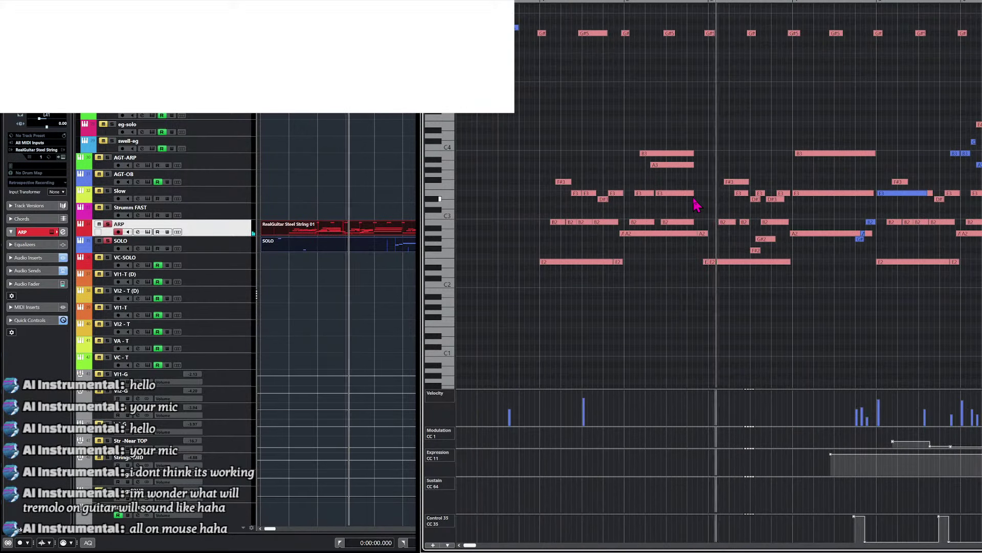
pyautogui.hscroll(2, 663, 221)
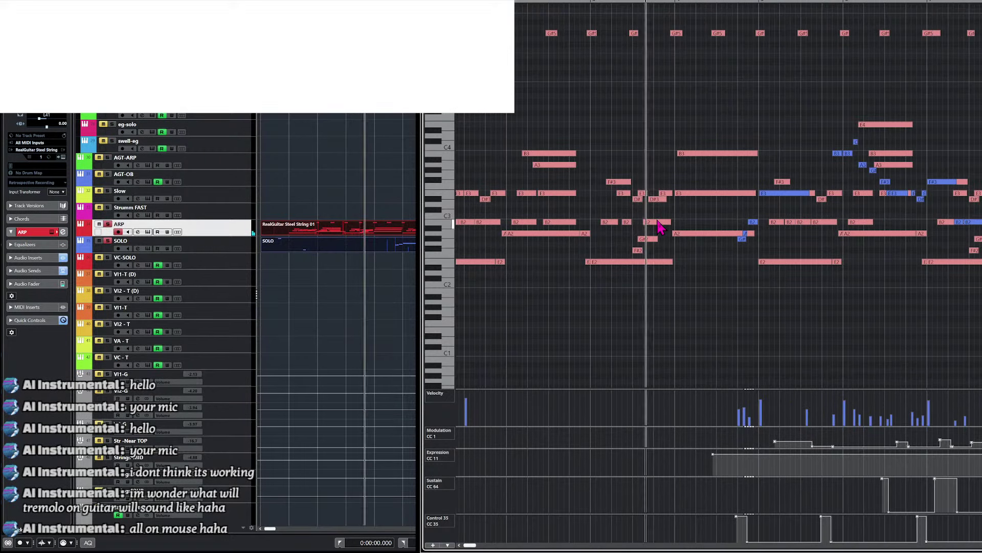
pyautogui.hscroll(2, 660, 227)
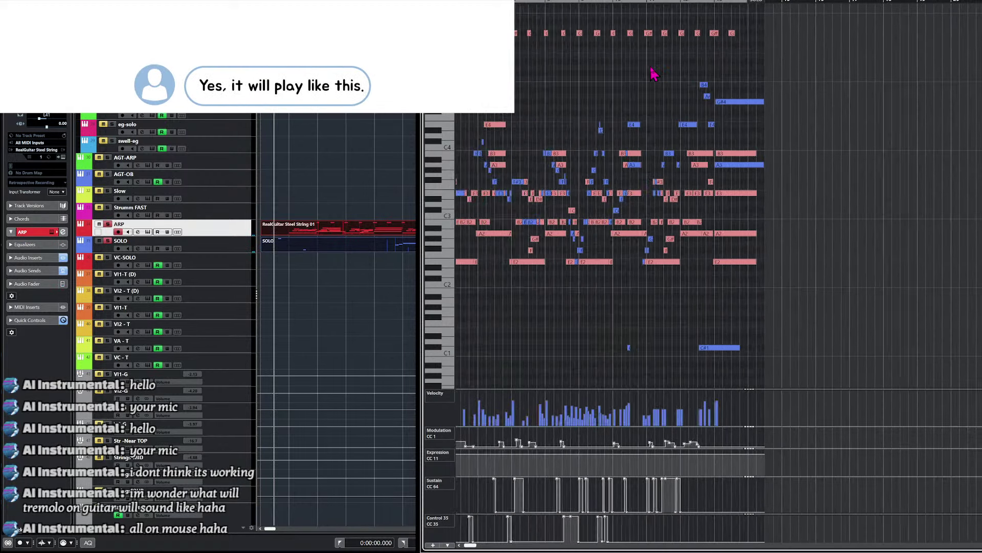
pyautogui.scroll(-2, 654, 80)
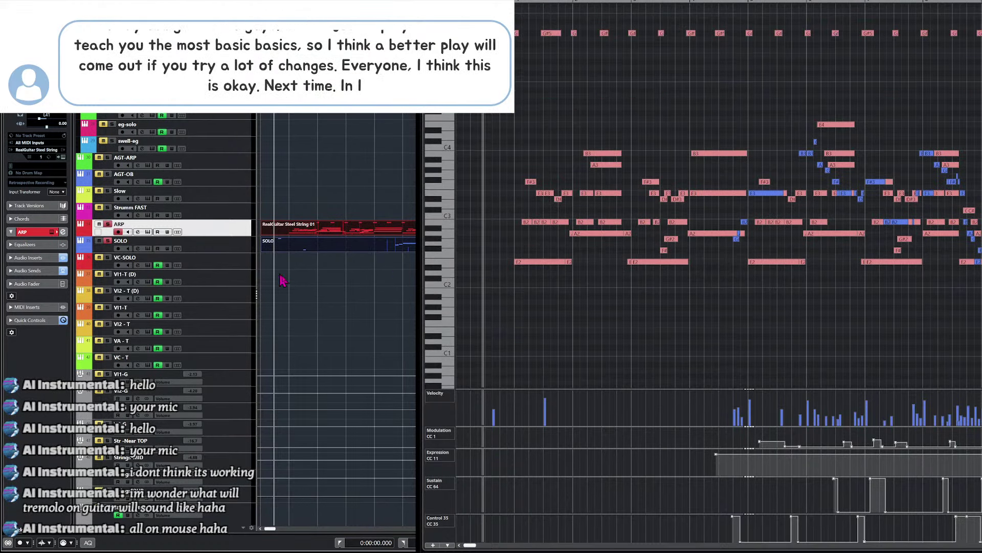
# Open the SOLO track's RealGuitar instrument and switch it to Multi mode, keeping Full Strum as the chord dynamics.
pyautogui.click(147, 248)
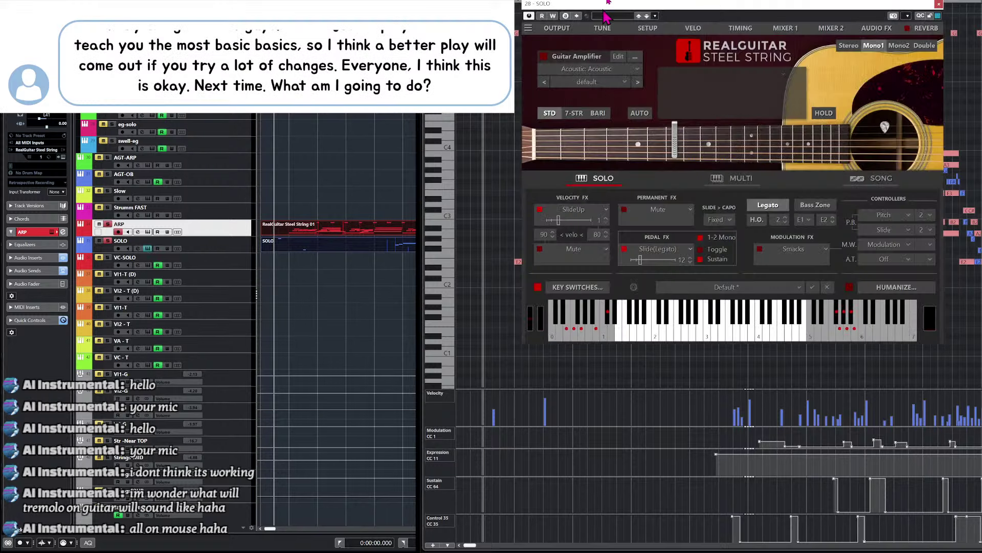
pyautogui.moveTo(675, 3); pyautogui.dragTo(662, 40)
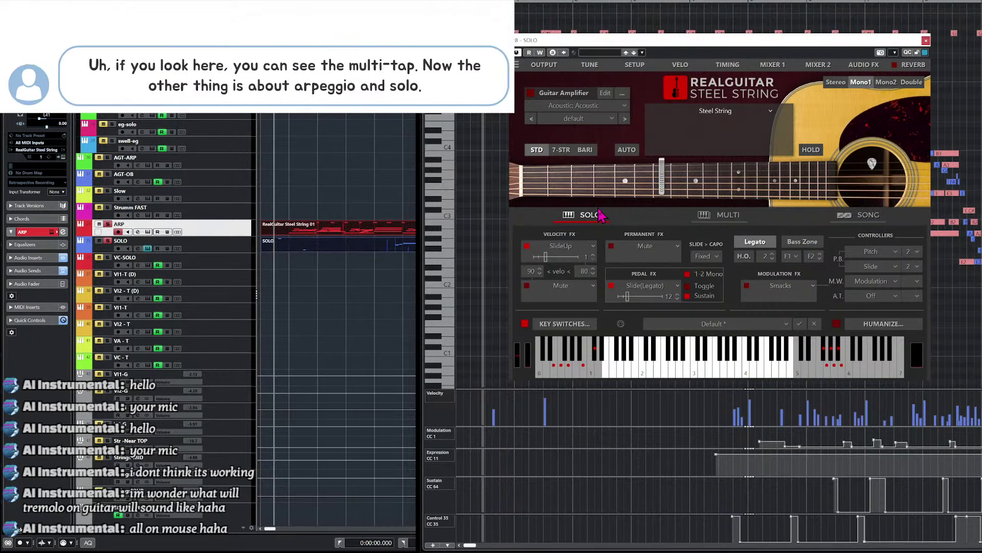
pyautogui.click(729, 213)
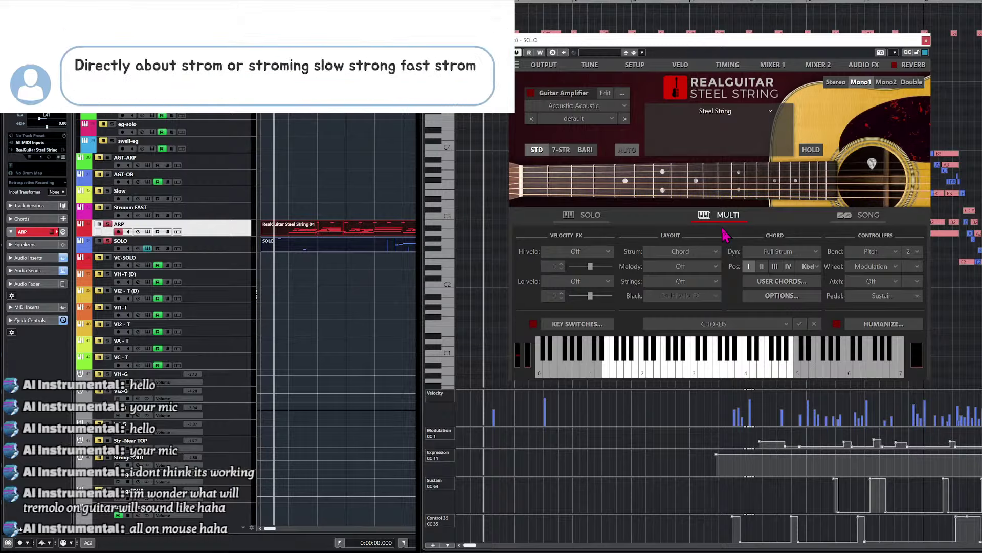
pyautogui.click(816, 253)
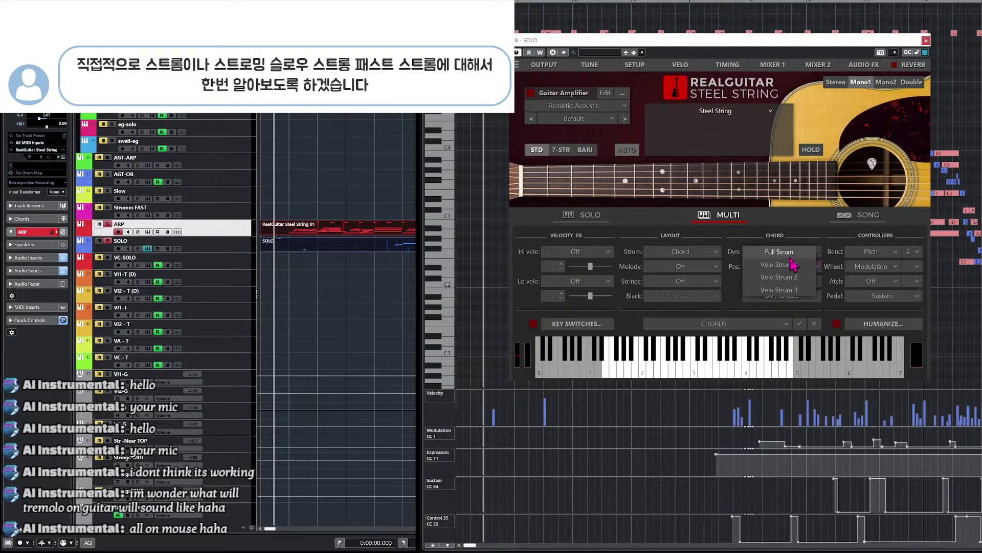
pyautogui.click(798, 248)
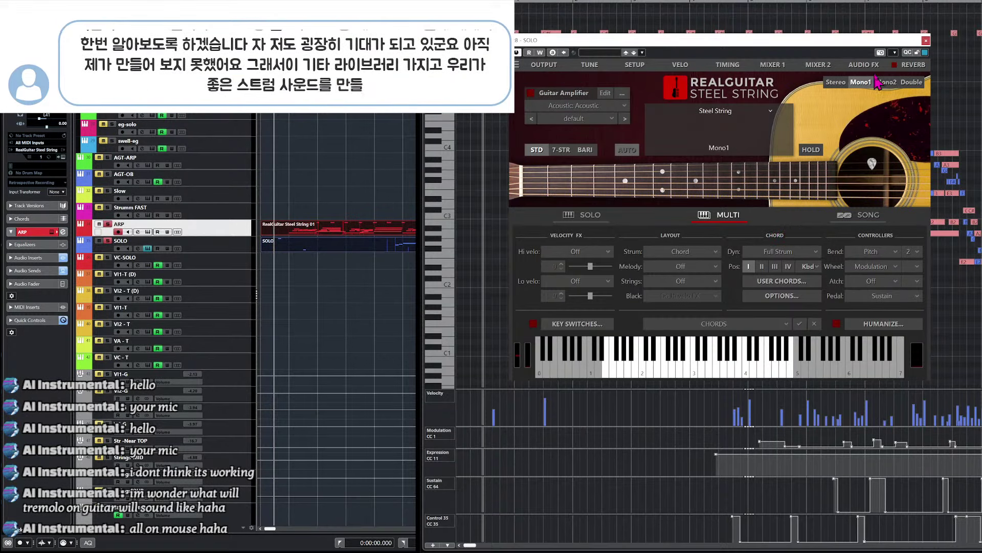
# Examine the guitar's Mixer 2 sound levels and the Strum Time and Slow Strum Time settings, and close the instrument window.
pyautogui.click(806, 68)
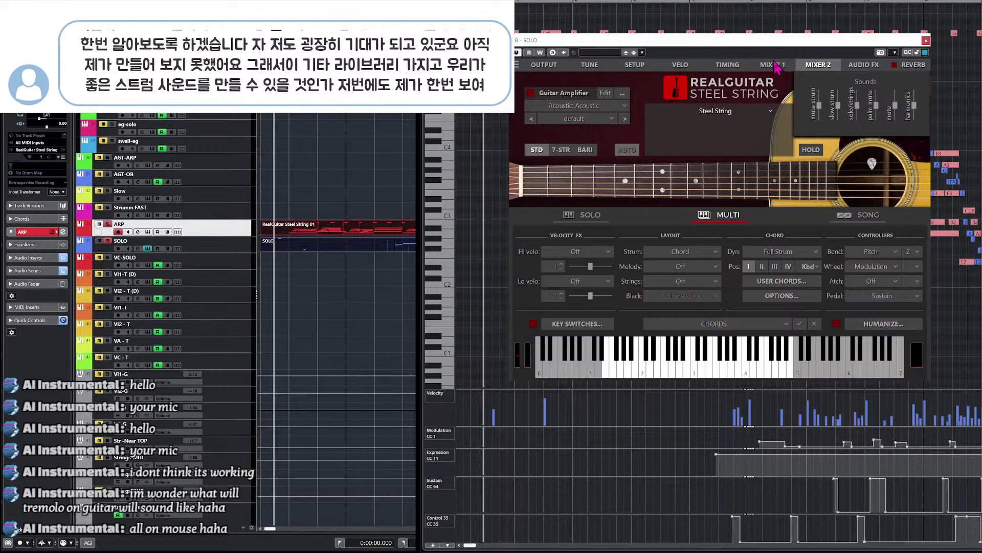
pyautogui.click(731, 67)
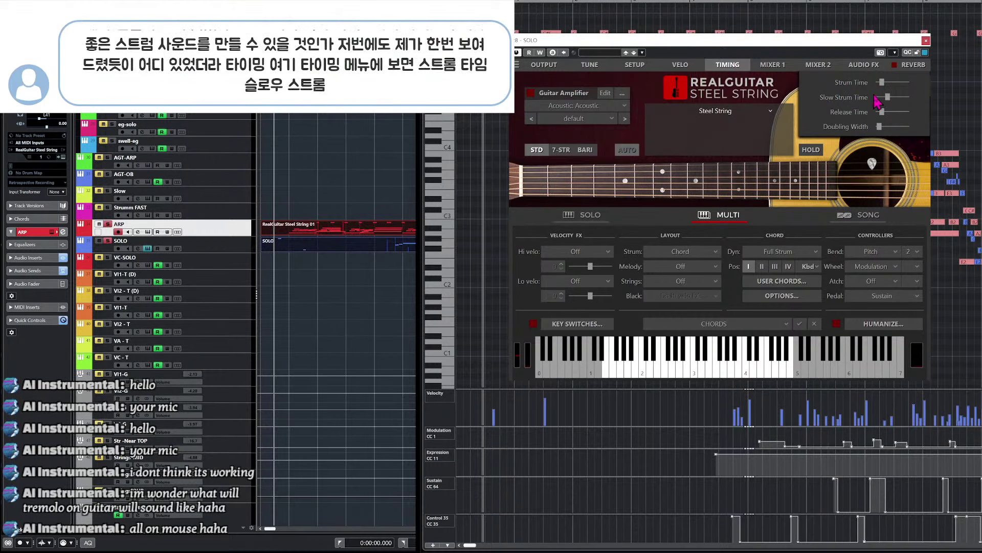
pyautogui.moveTo(886, 101)
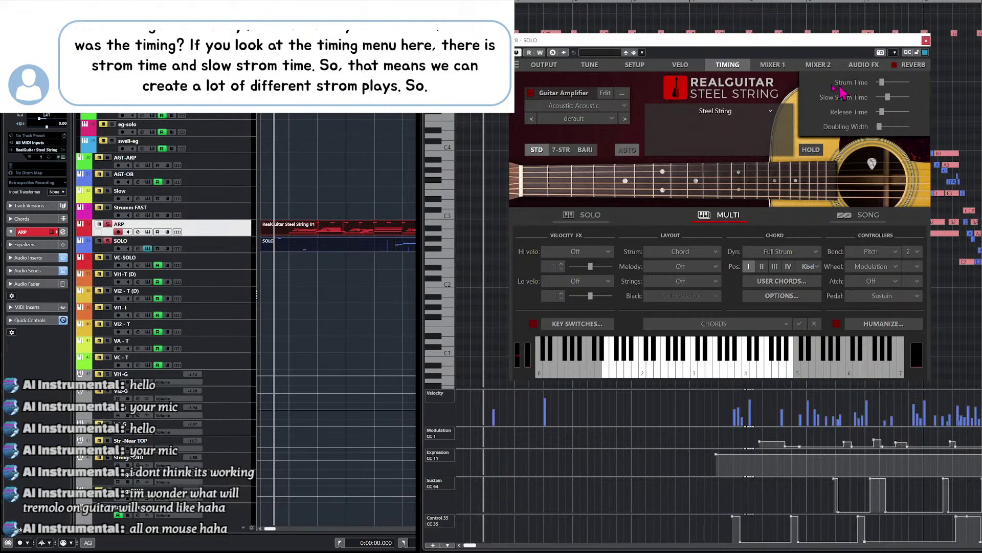
pyautogui.moveTo(819, 42); pyautogui.dragTo(820, 50)
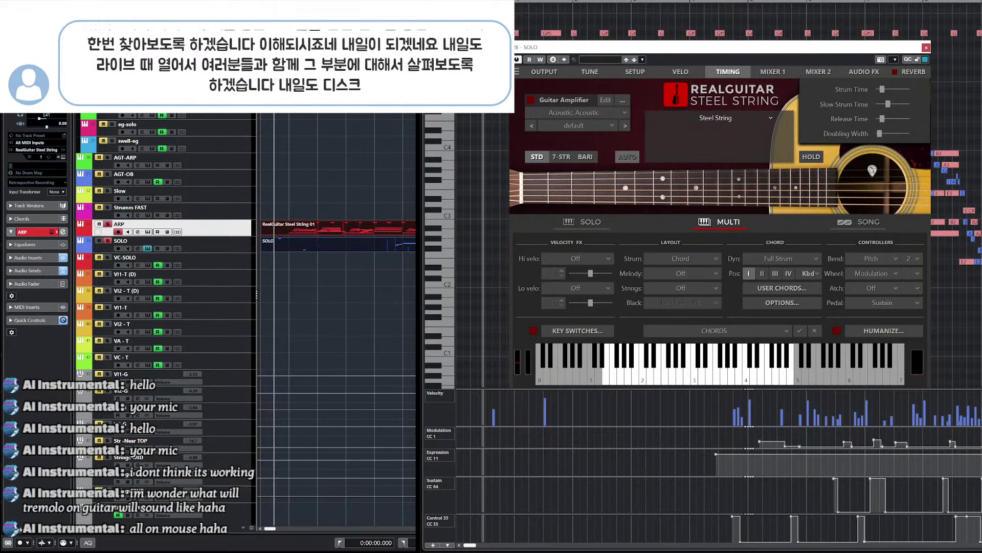
pyautogui.hotkey('alt', 'F4')
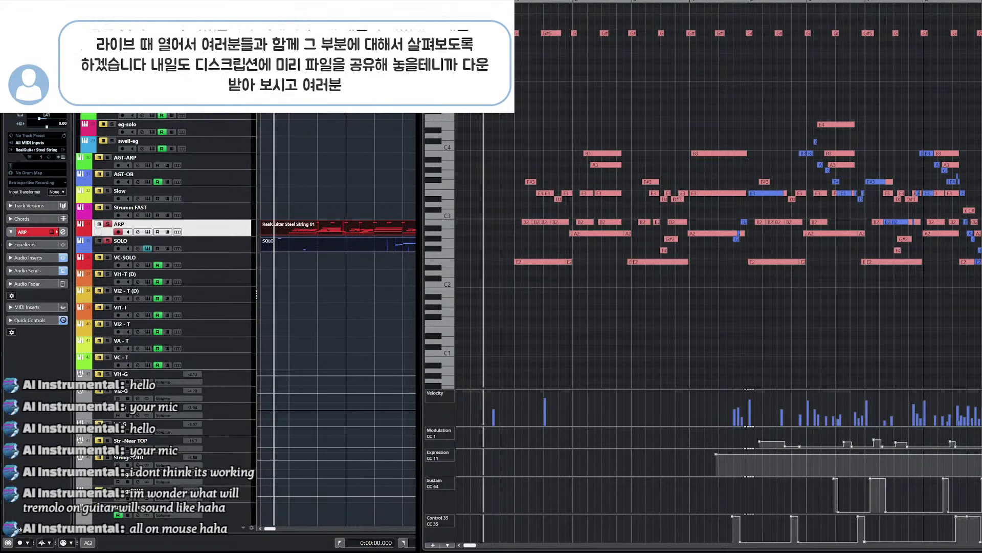
pyautogui.hotkey('alt', 'Tab')
pyautogui.hotkey('alt', 'Tab')
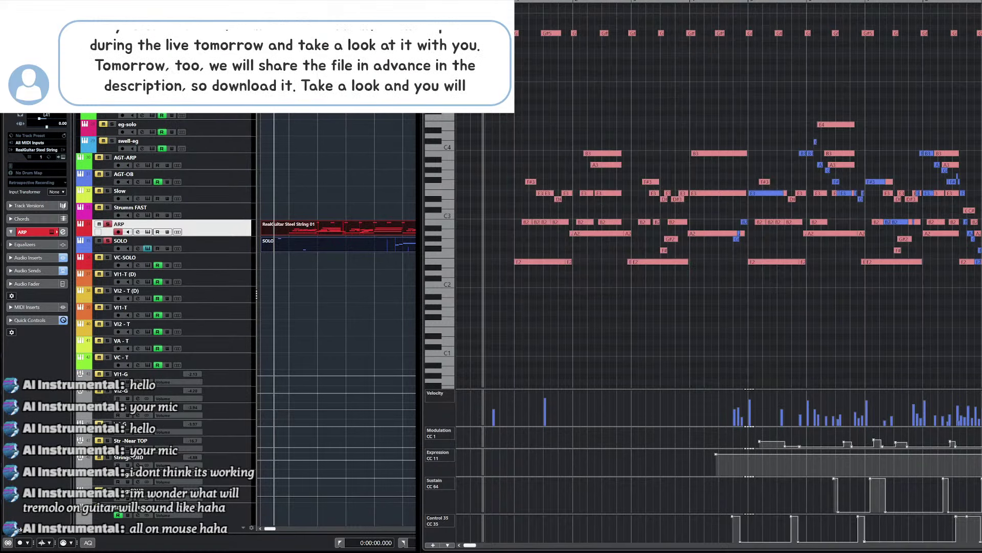